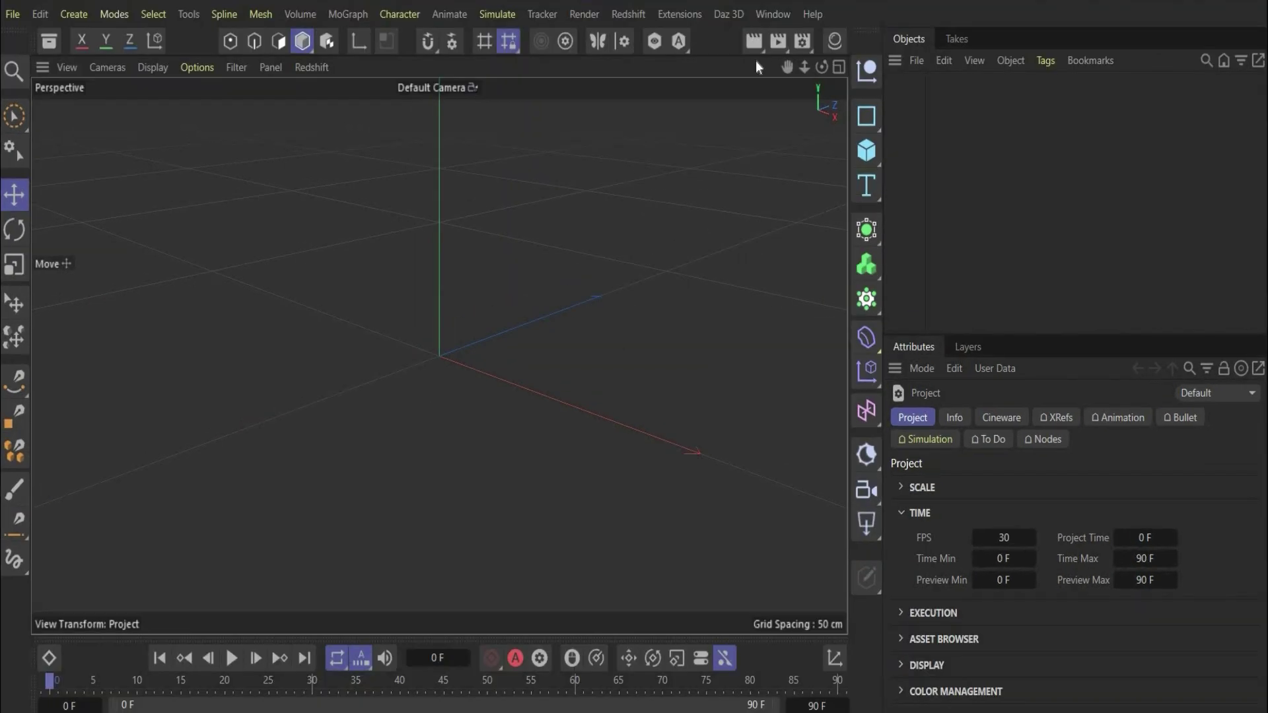
Step: Set the render output size to 1080 × 1080 pixels and the frame range to All Frames
left_click(800, 42)
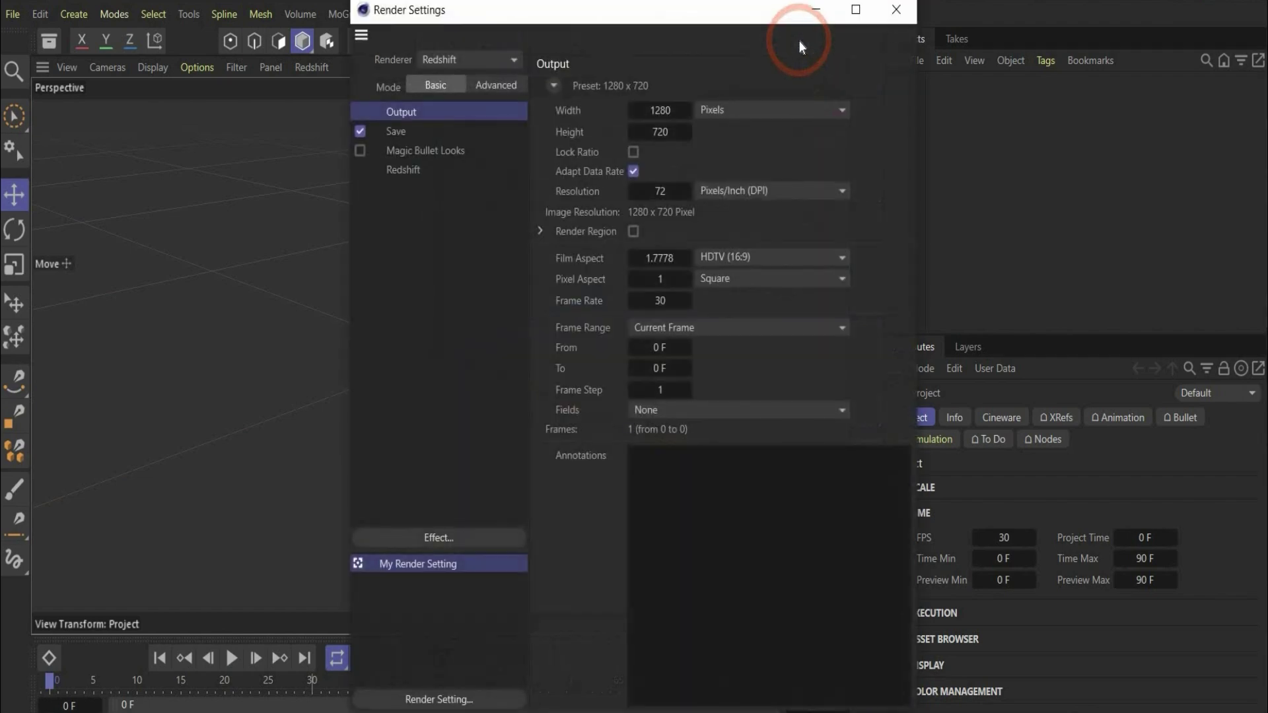
double_click(660, 111)
type("1080")
double_click(661, 132)
type("108")
key("Return")
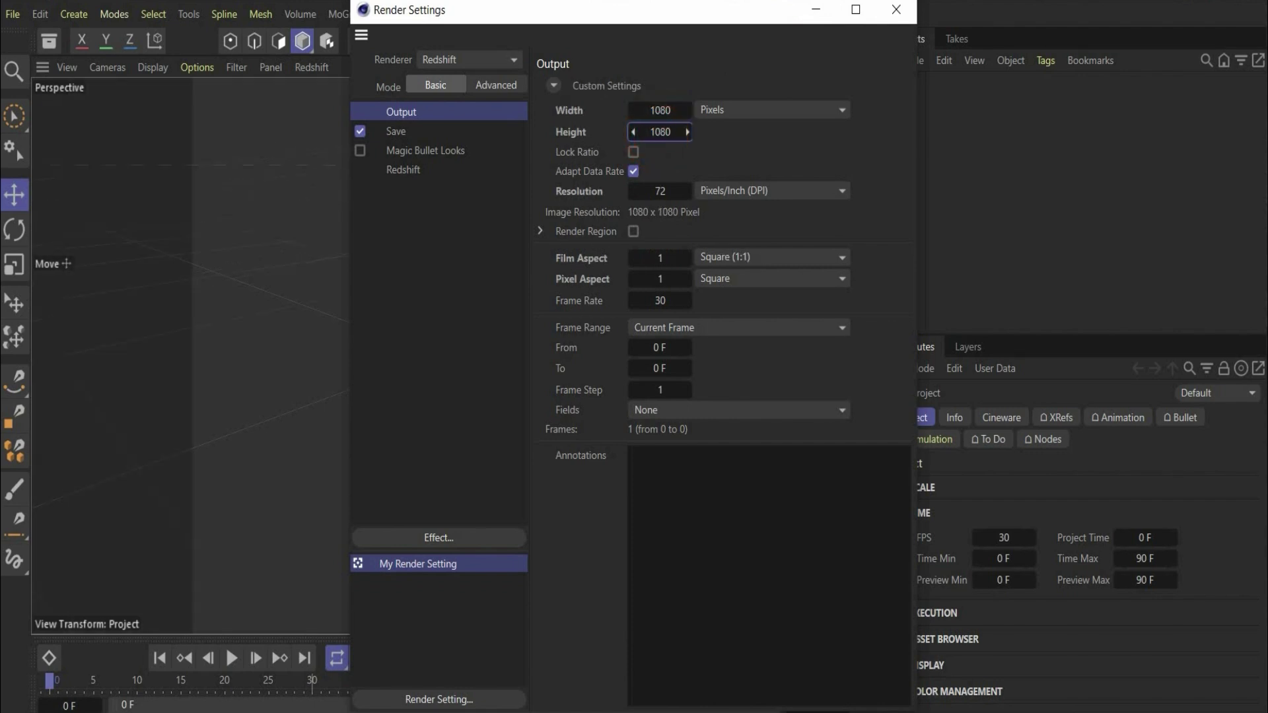
left_click(680, 330)
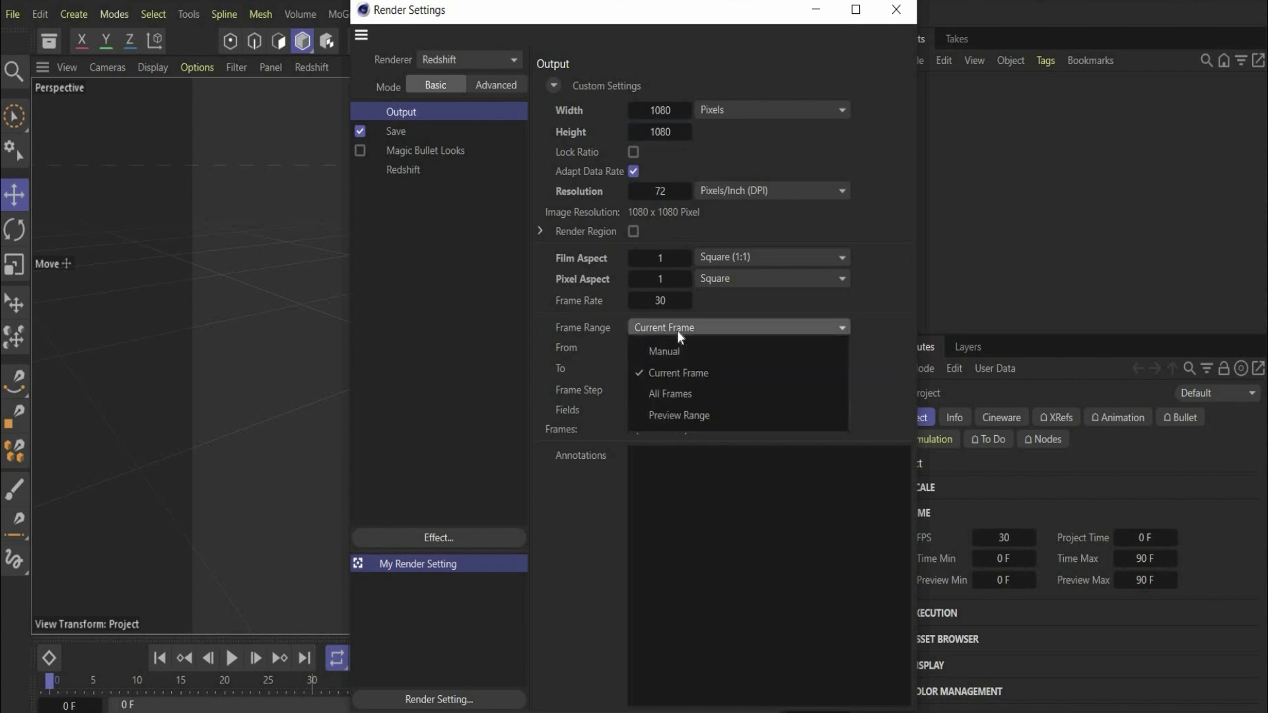
left_click(691, 394)
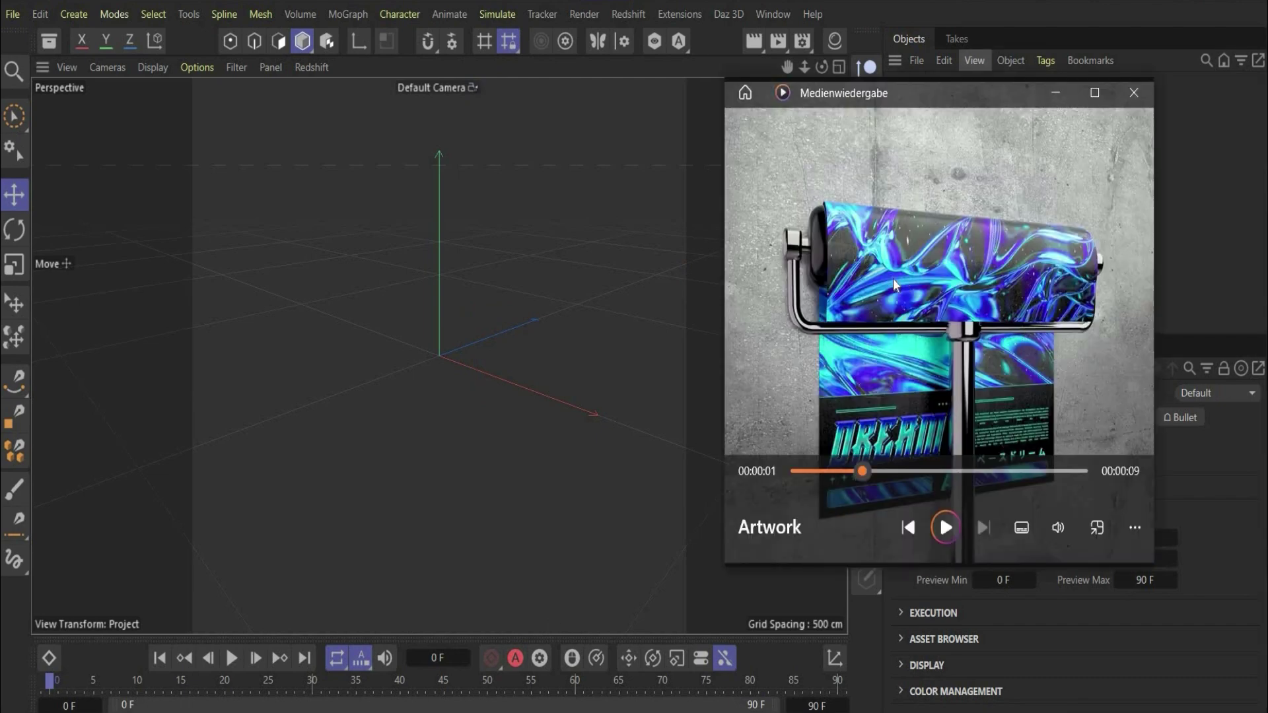
Step: Put away the reference video and add a plane primitive to the empty scene
left_click(1057, 93)
left_click(866, 153)
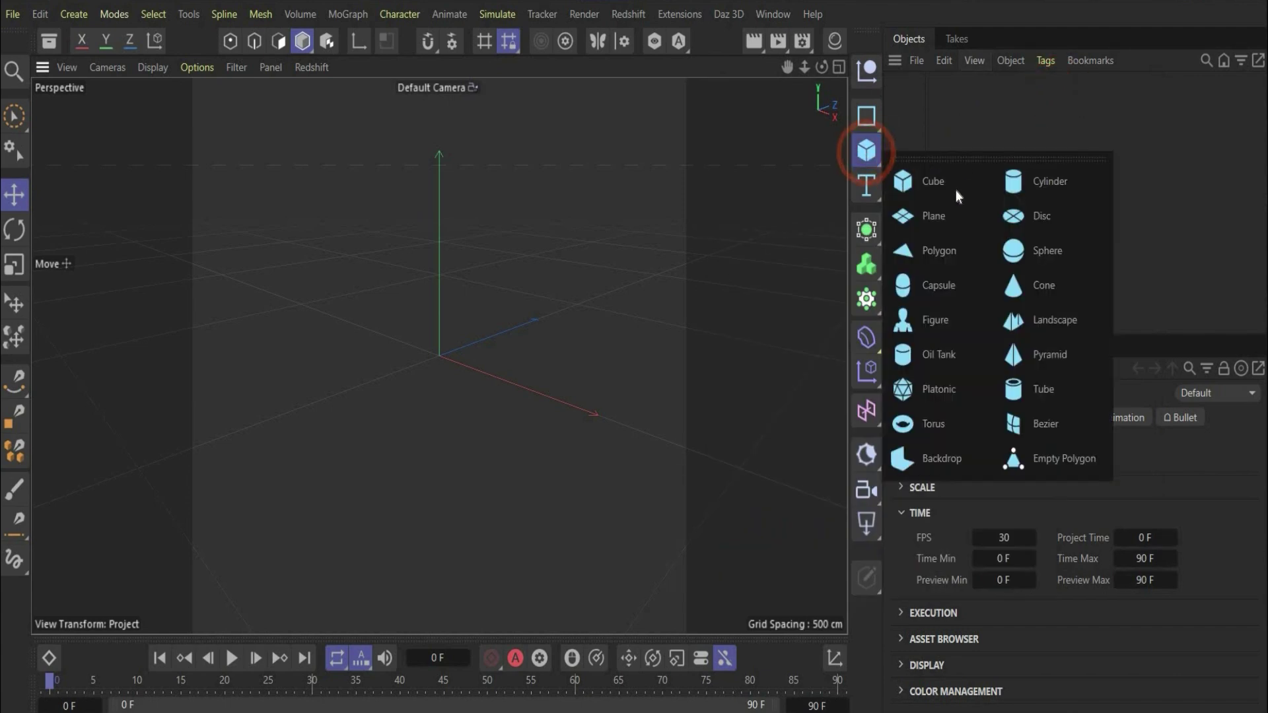
left_click(944, 214)
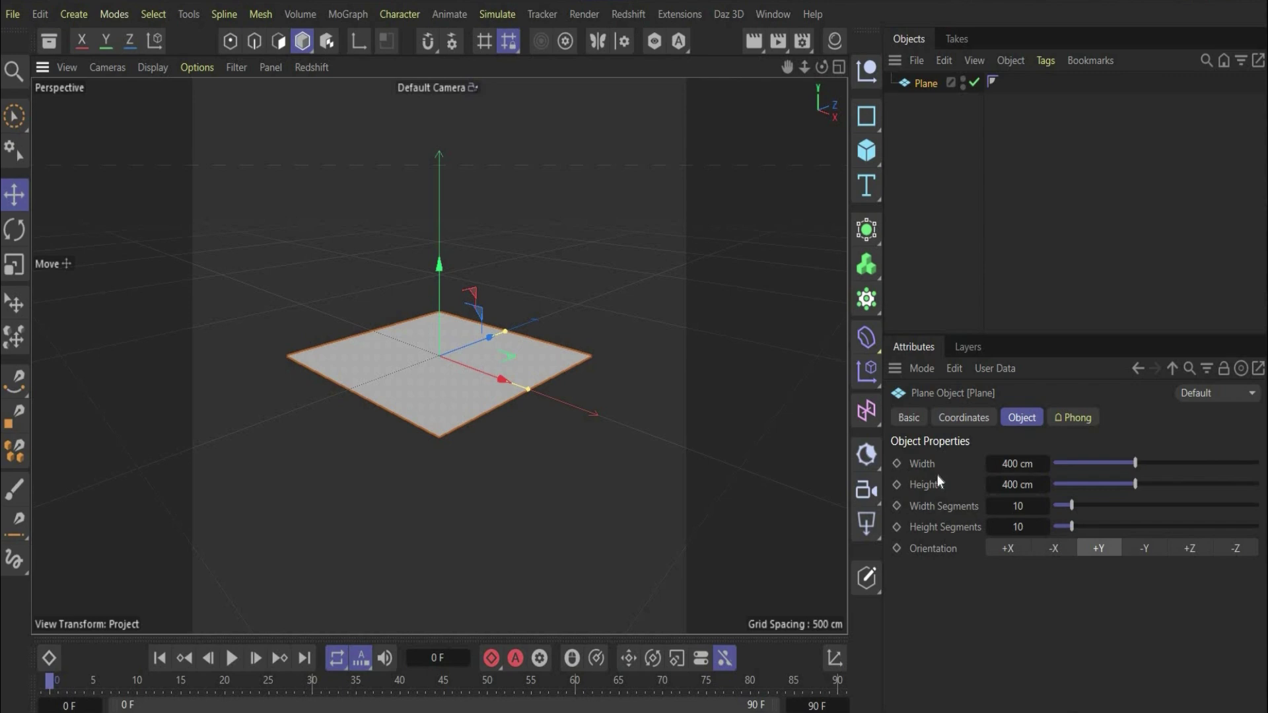
left_click(1005, 464)
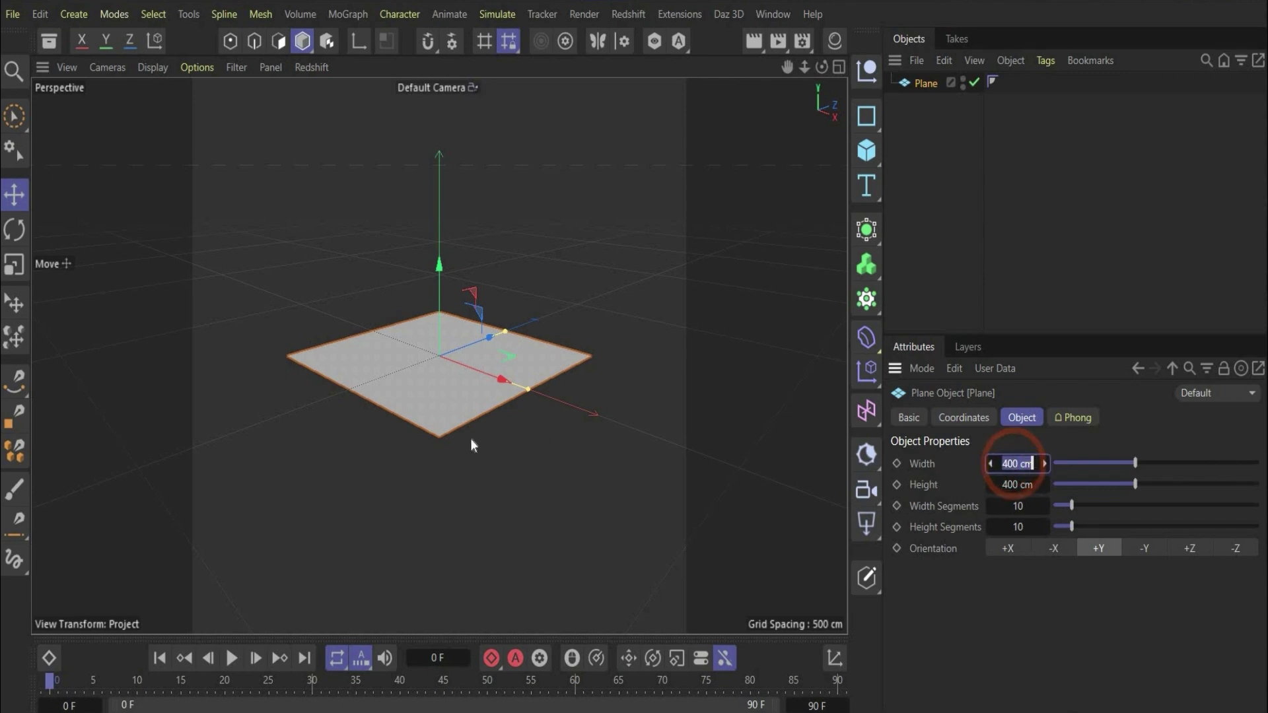
left_click_drag(825, 68, 822, 68)
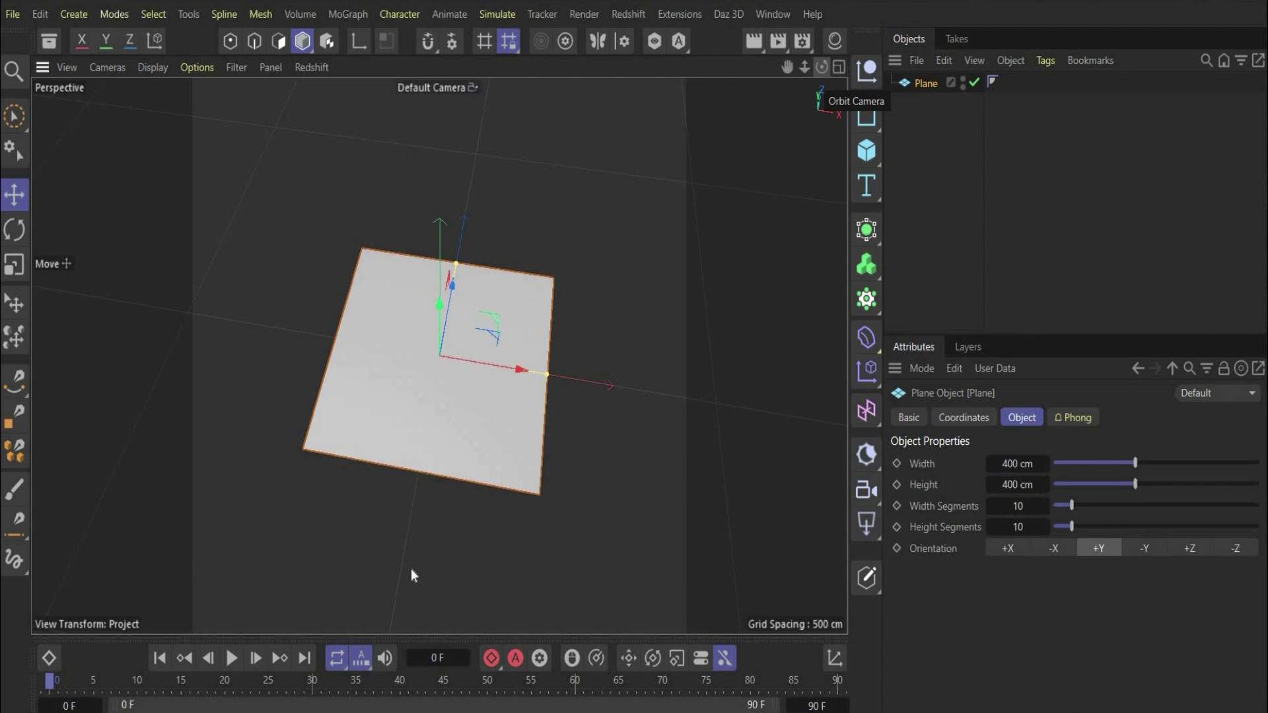
Step: Switch to the browser and check the centimetre dimensions for 1080 × 1350 pixels at 300 dpi on the Blitzrechner page
key("alt+Tab")
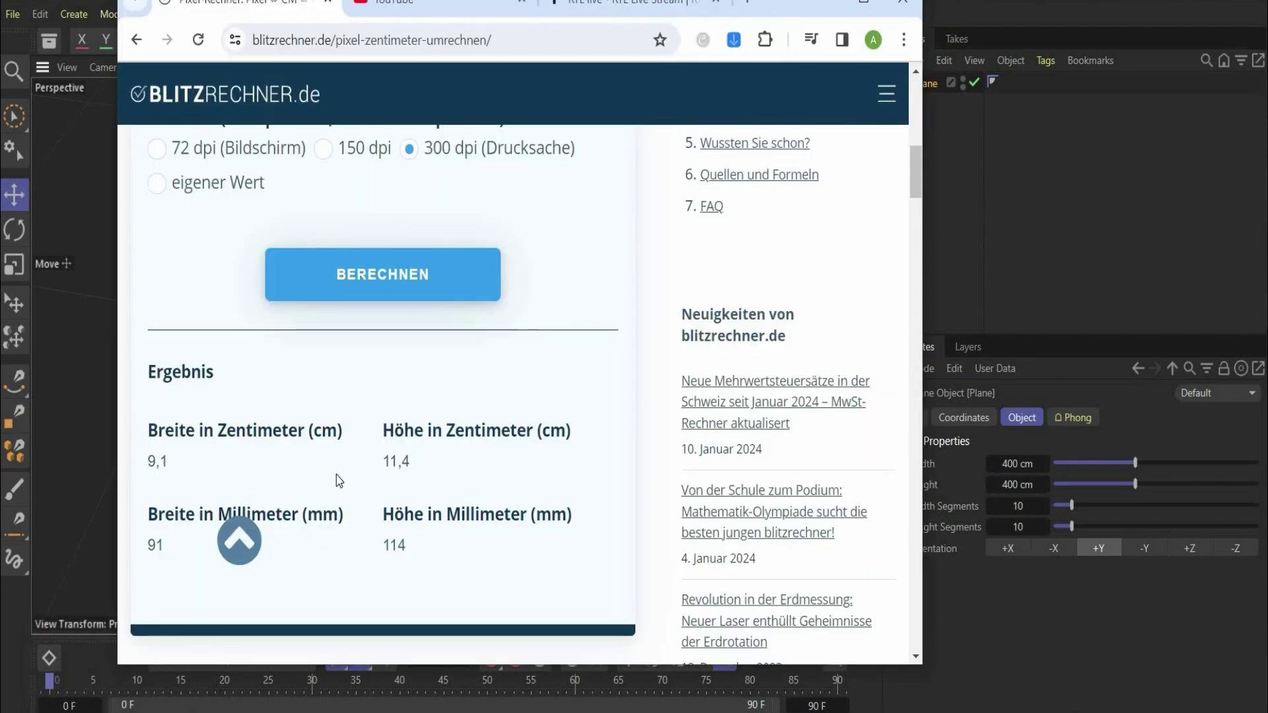
scroll(337, 476, "up", 3)
scroll(337, 477, "down", 2)
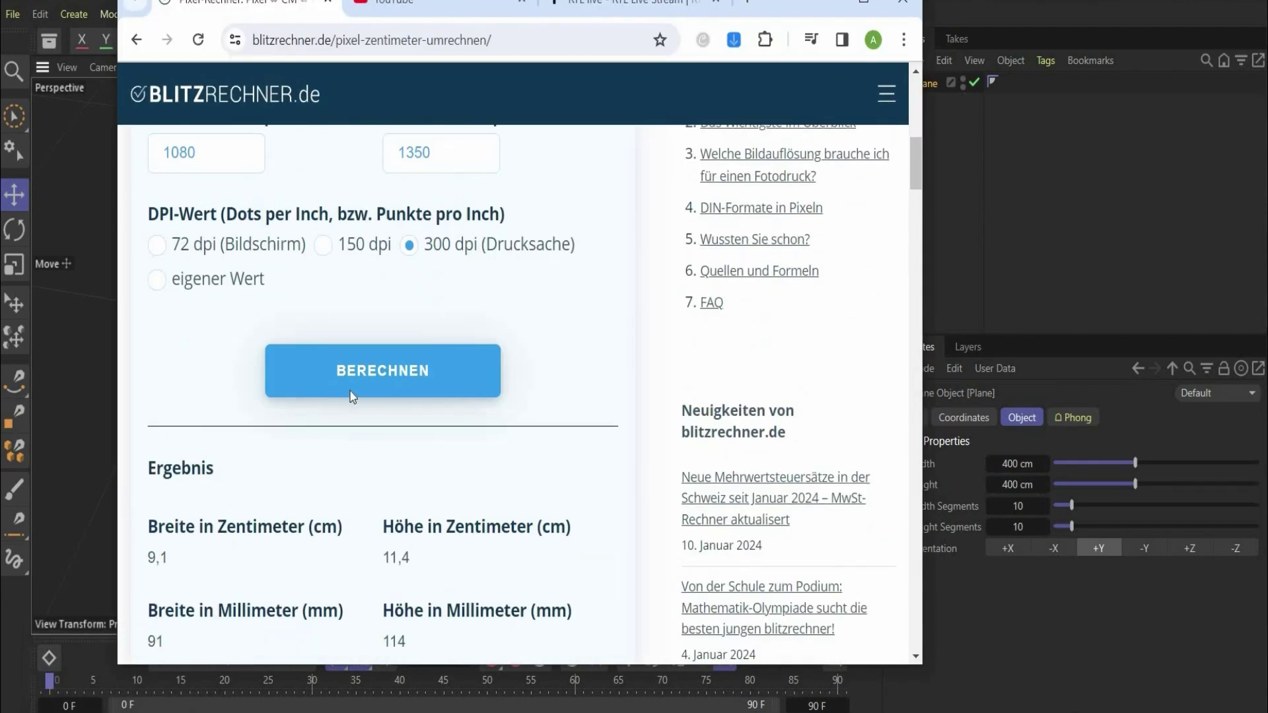
scroll(351, 394, "up", 2)
scroll(396, 291, "down", 1)
scroll(181, 450, "down", 3)
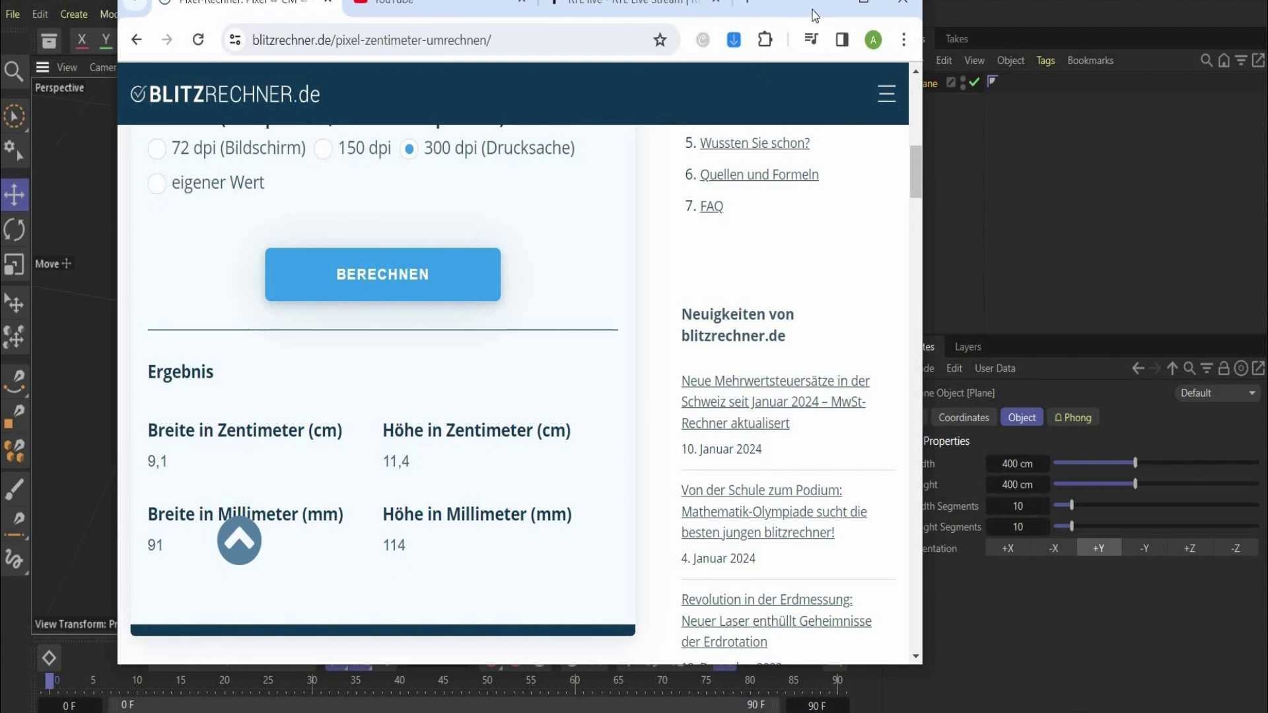
left_click(1017, 421)
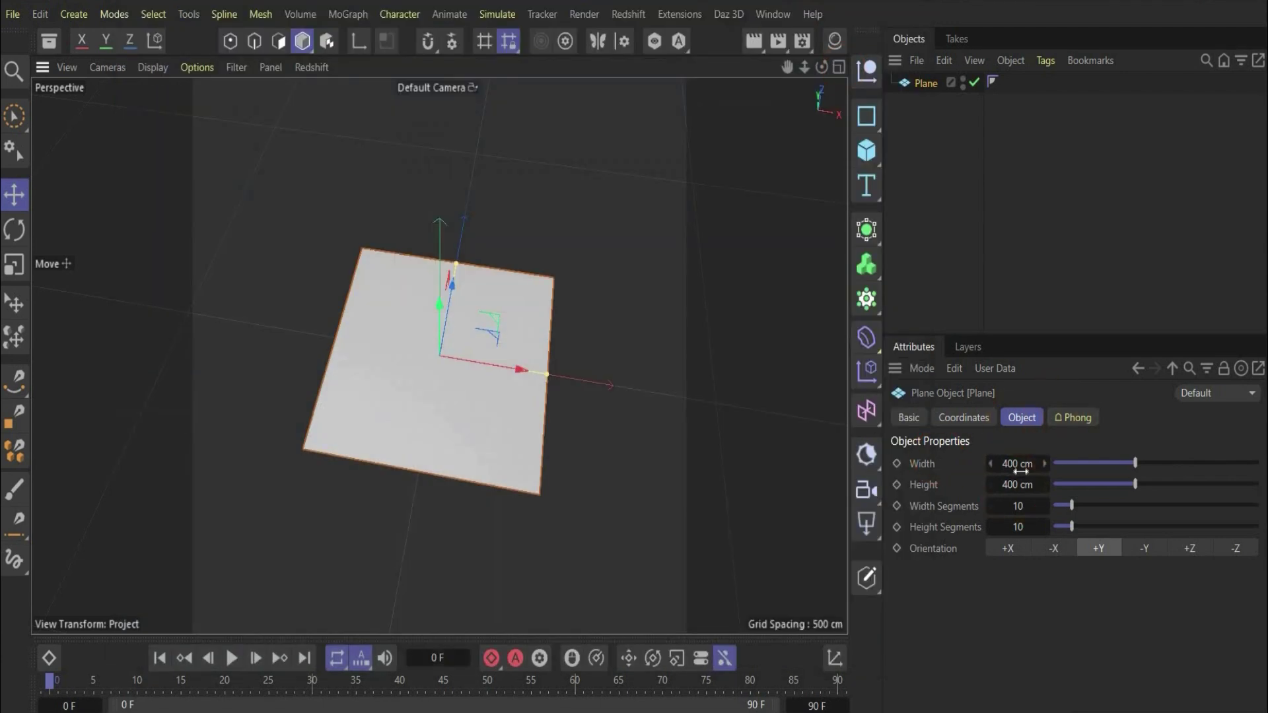
Step: Back in Cinema 4D, set the plane's width to 9.1 cm and its height to 11.4 cm
left_click(1021, 470)
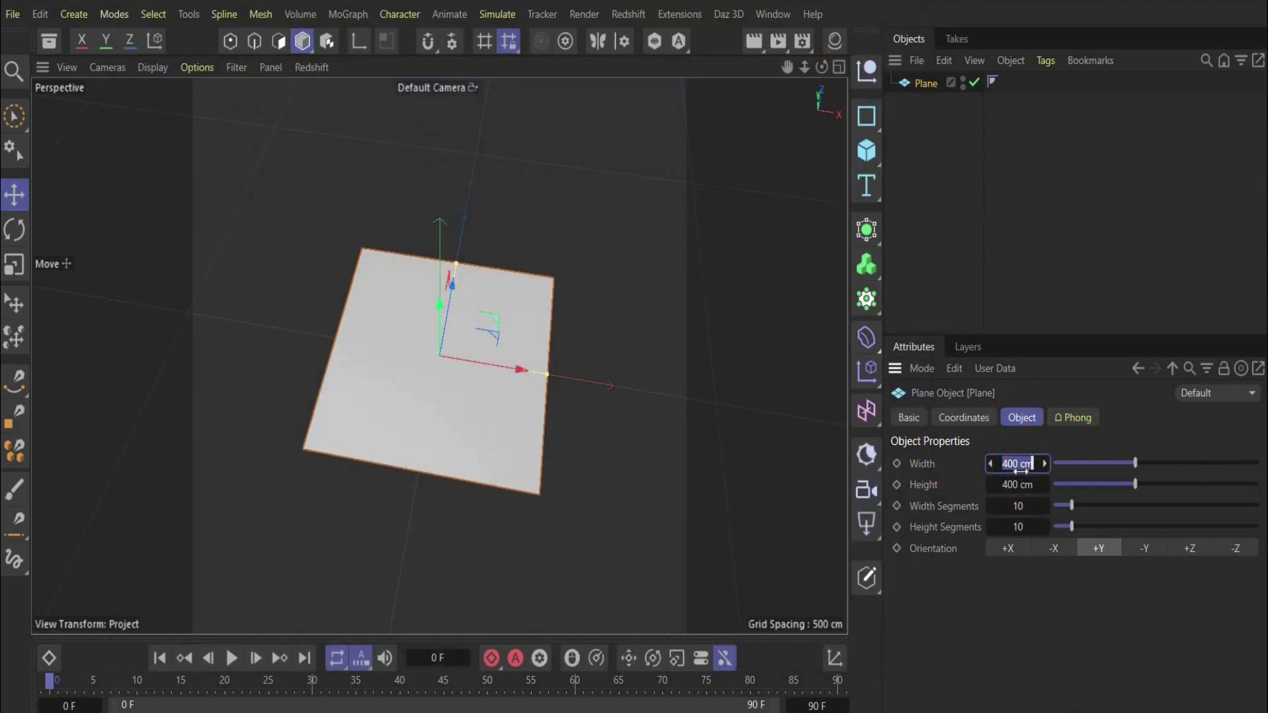
type("9.1")
key("Return")
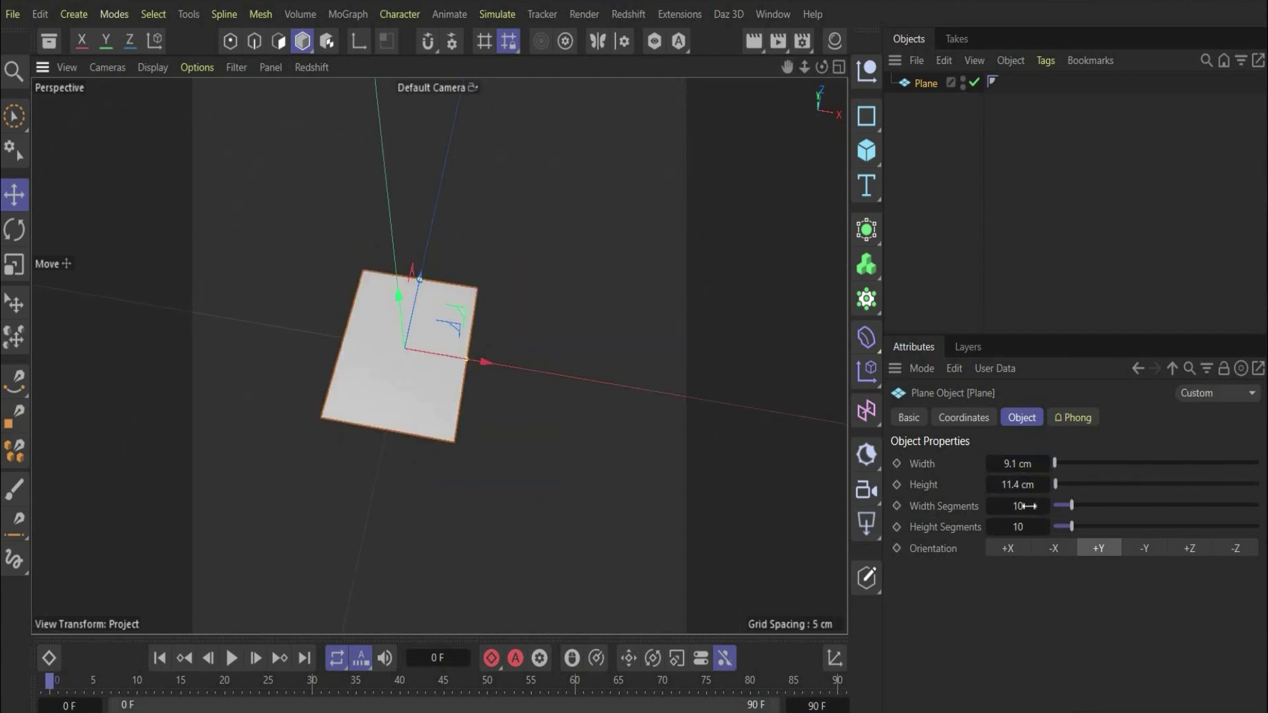
Step: Set the plane's width segments and height segments to 75 each
left_click(1024, 506)
type("75")
key("Return")
left_click(1004, 527)
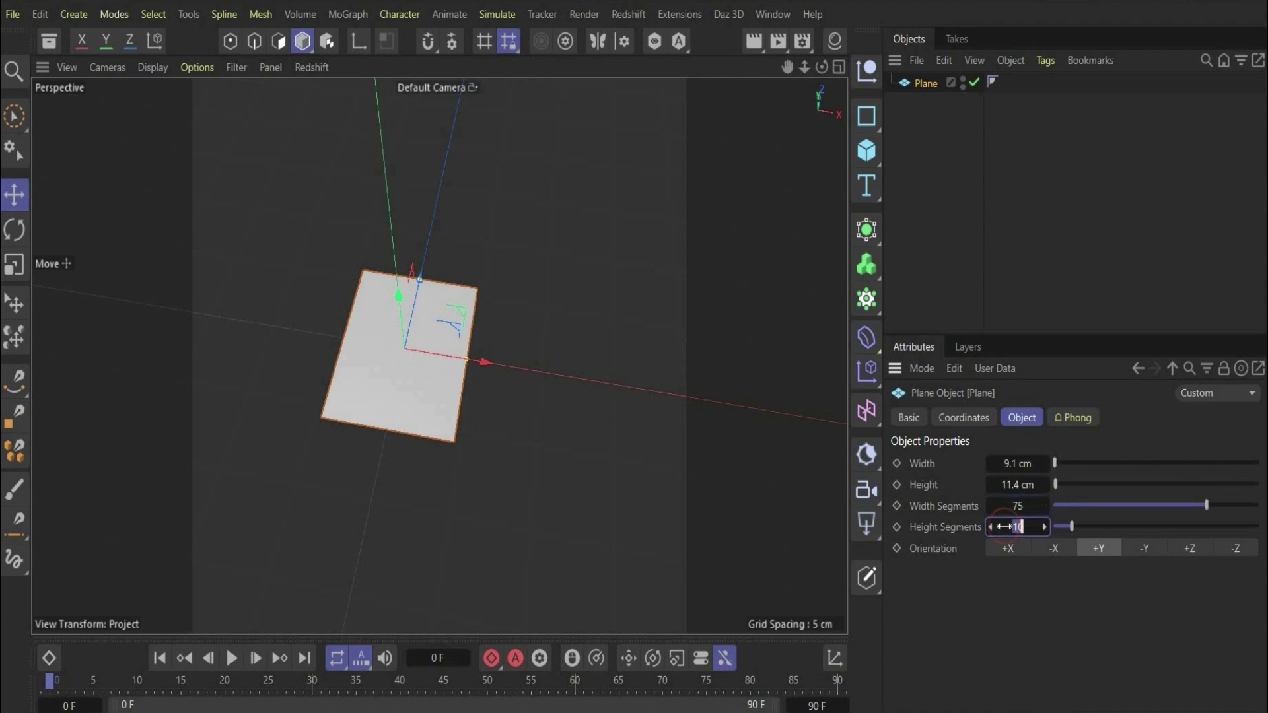
type("75")
key("Return")
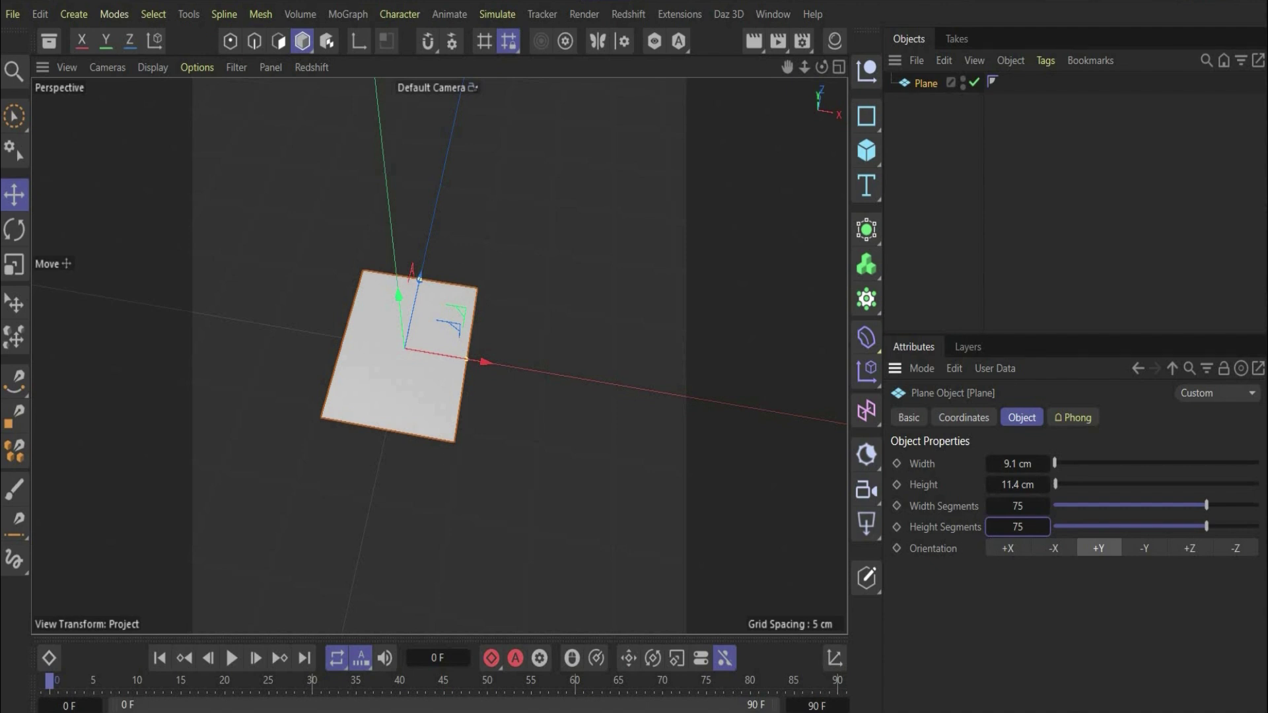
Step: Add a cylinder with radius 1 cm, height 9 cm, 100 height segments, 33 rotation segments and -X orientation
left_click_drag(462, 291, 553, 296, "alt")
scroll(432, 330, "up", 5)
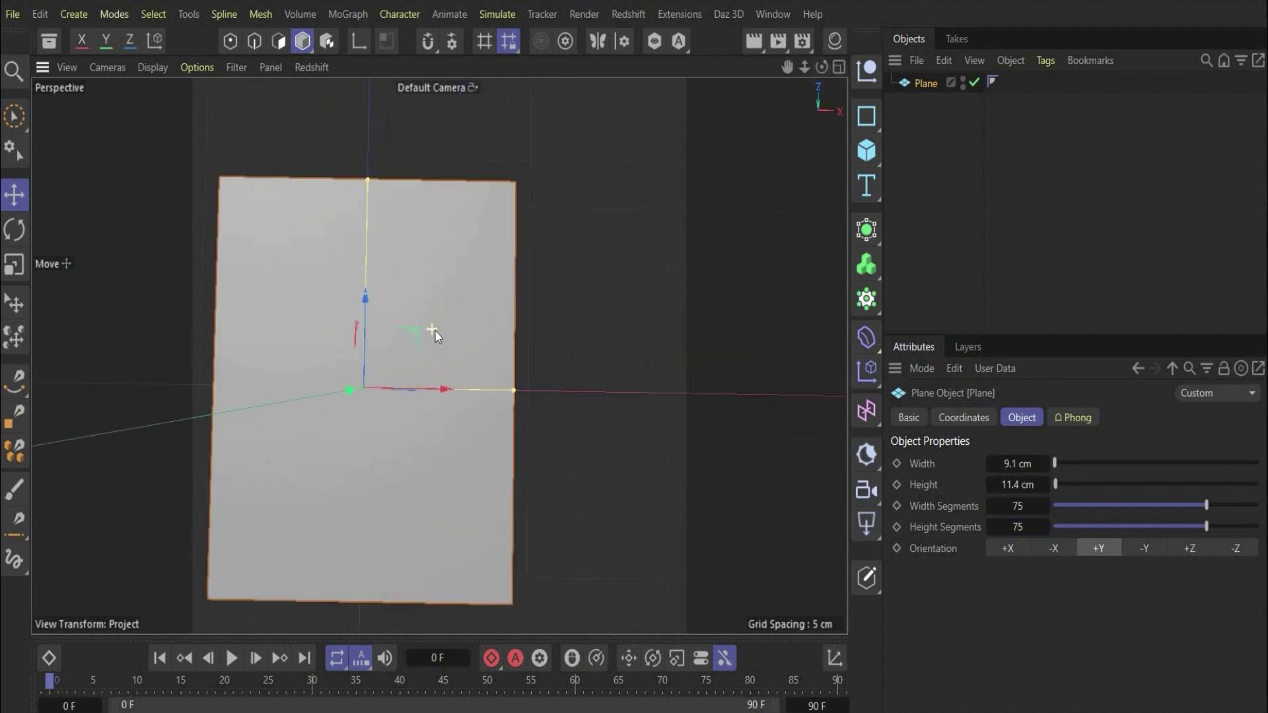
left_click_drag(744, 557, 472, 397, "alt")
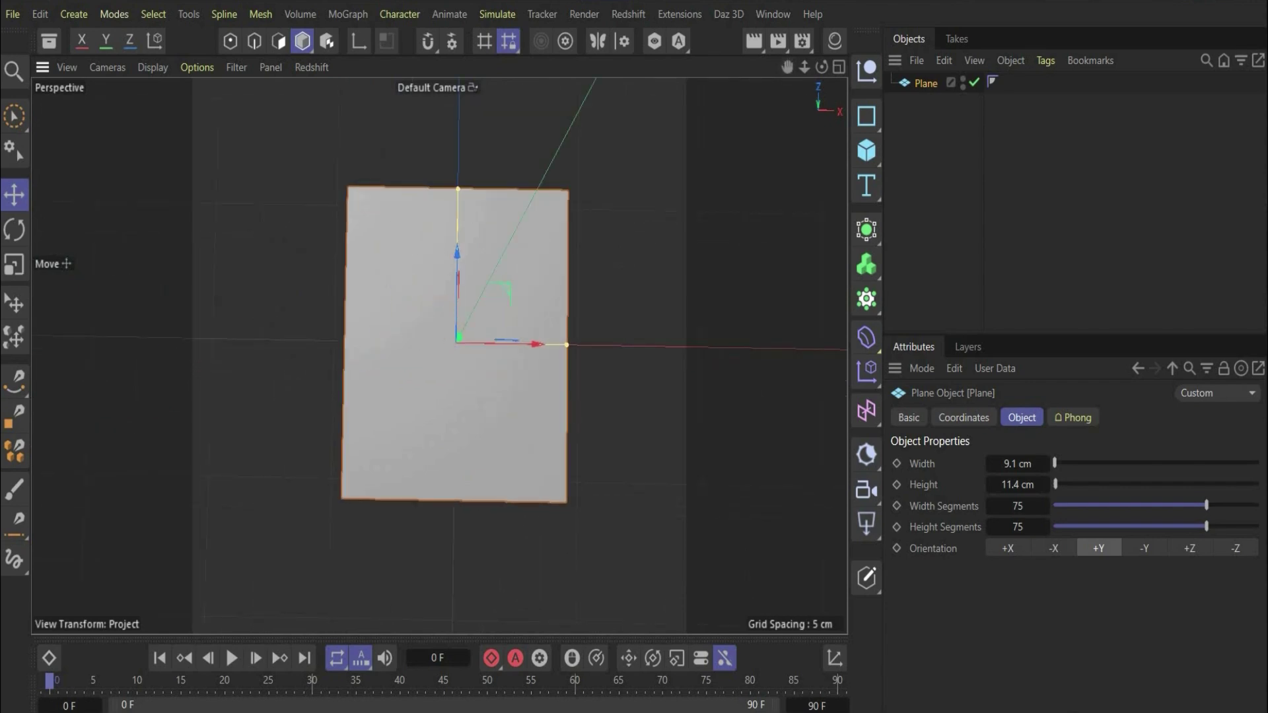
key("alt+Tab")
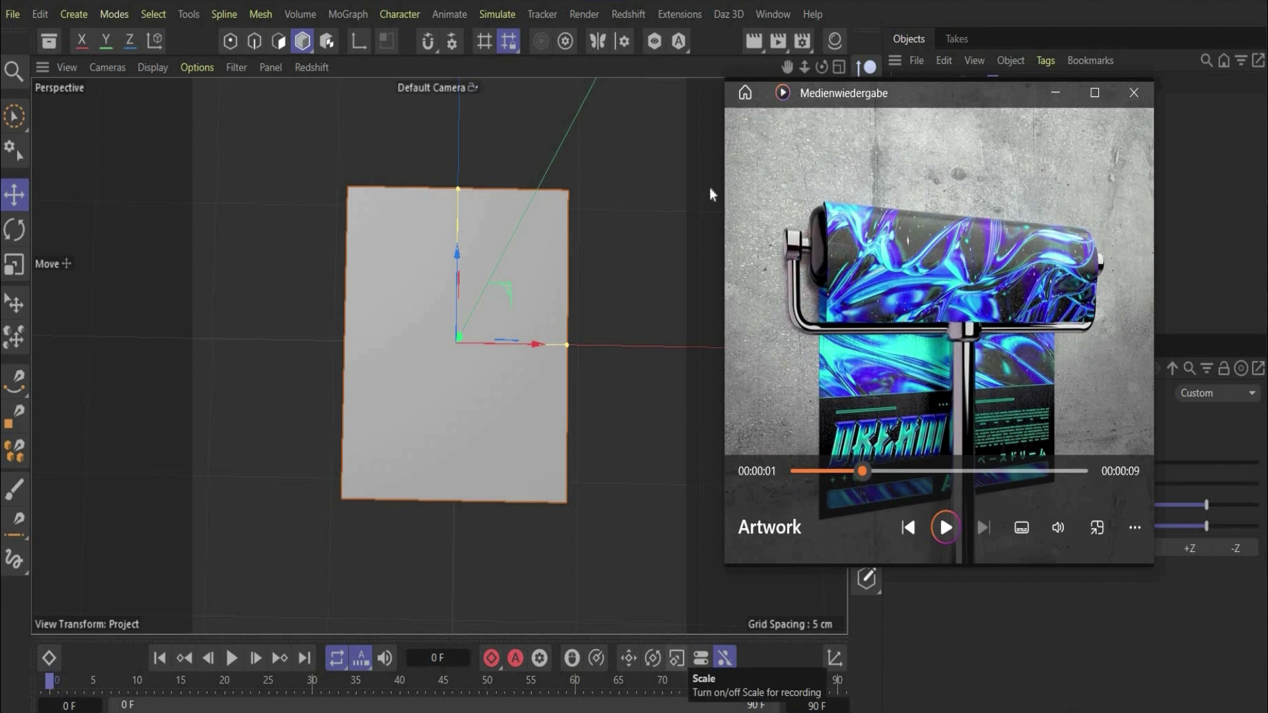
left_click(663, 217)
left_click(867, 150)
left_click(1046, 185)
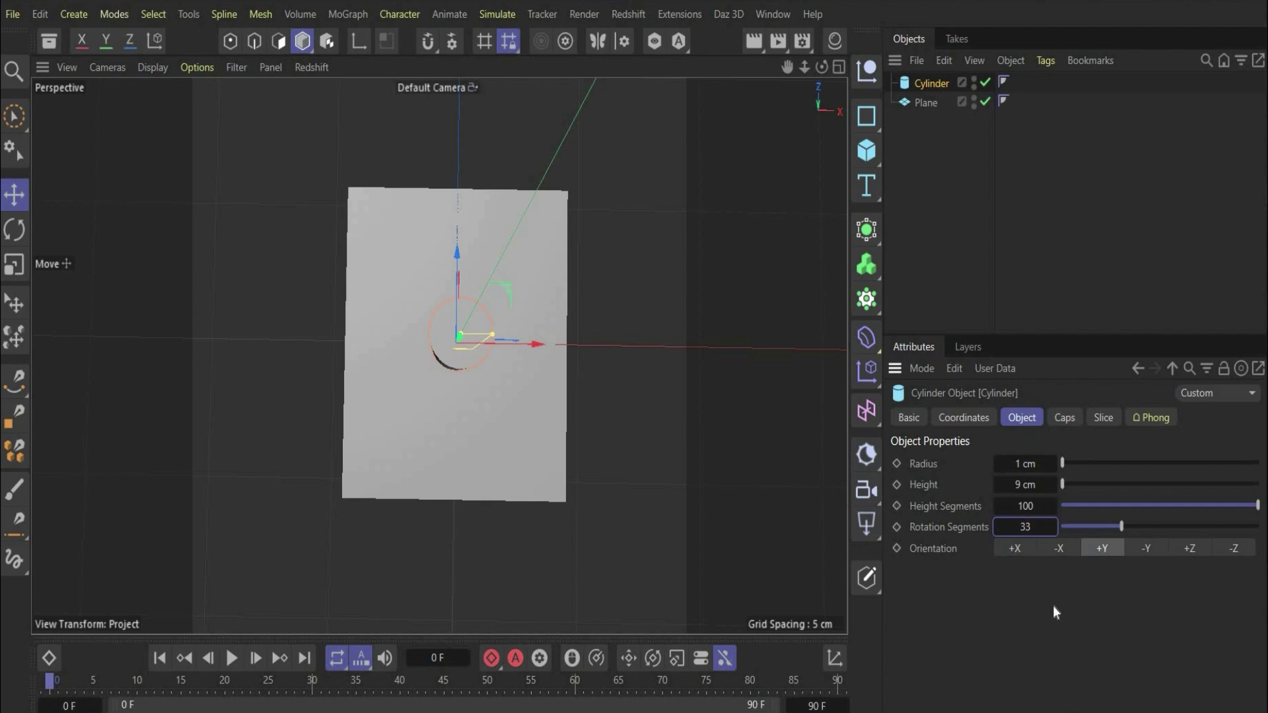
left_click(1068, 550)
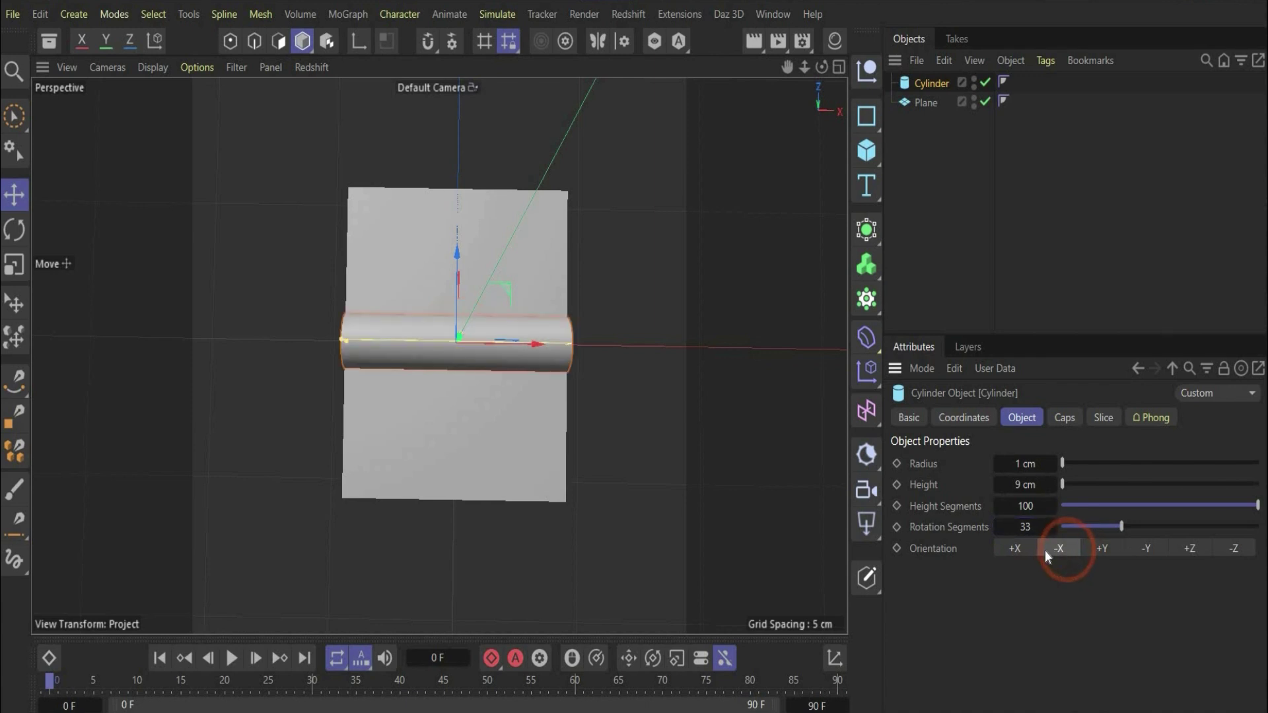
Step: Set the cylinder's cap segments to 10
left_click(1065, 418)
left_click(1024, 481)
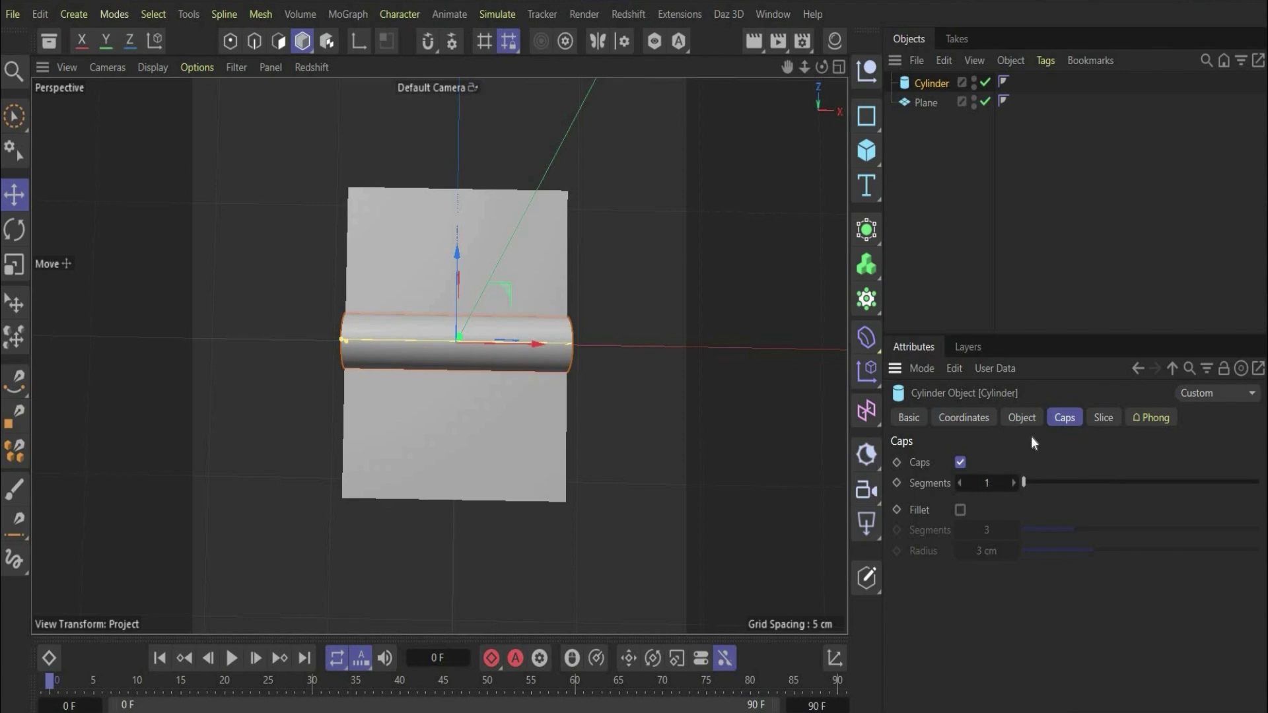
left_click(991, 482)
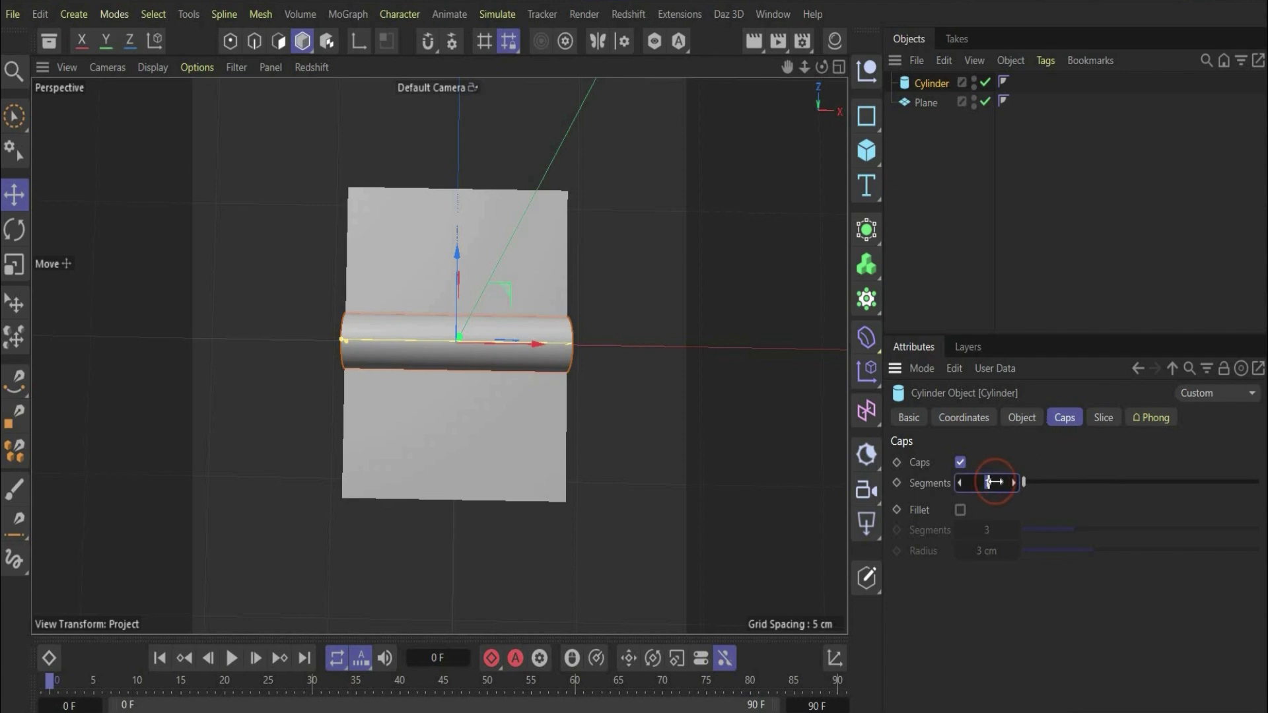
key("Return")
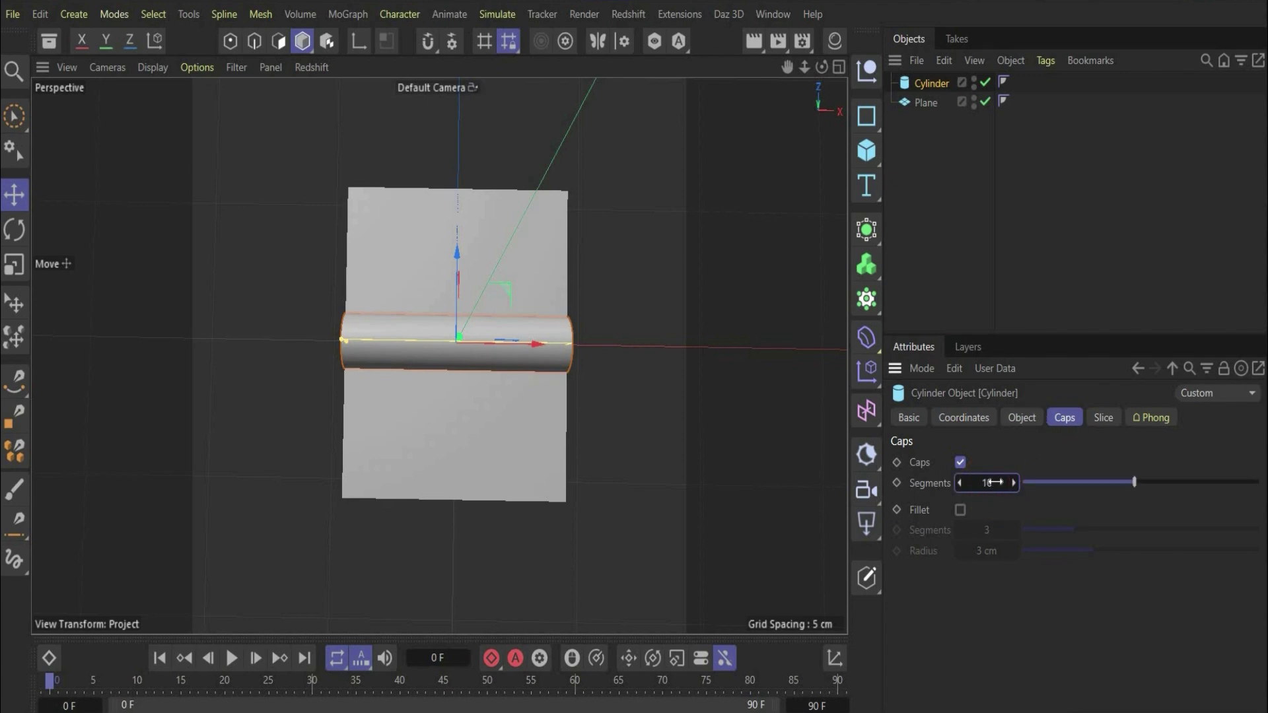
Step: Enable the fillet on the cylinder's caps with 50 segments and a 0.4 cm radius
left_click(961, 510)
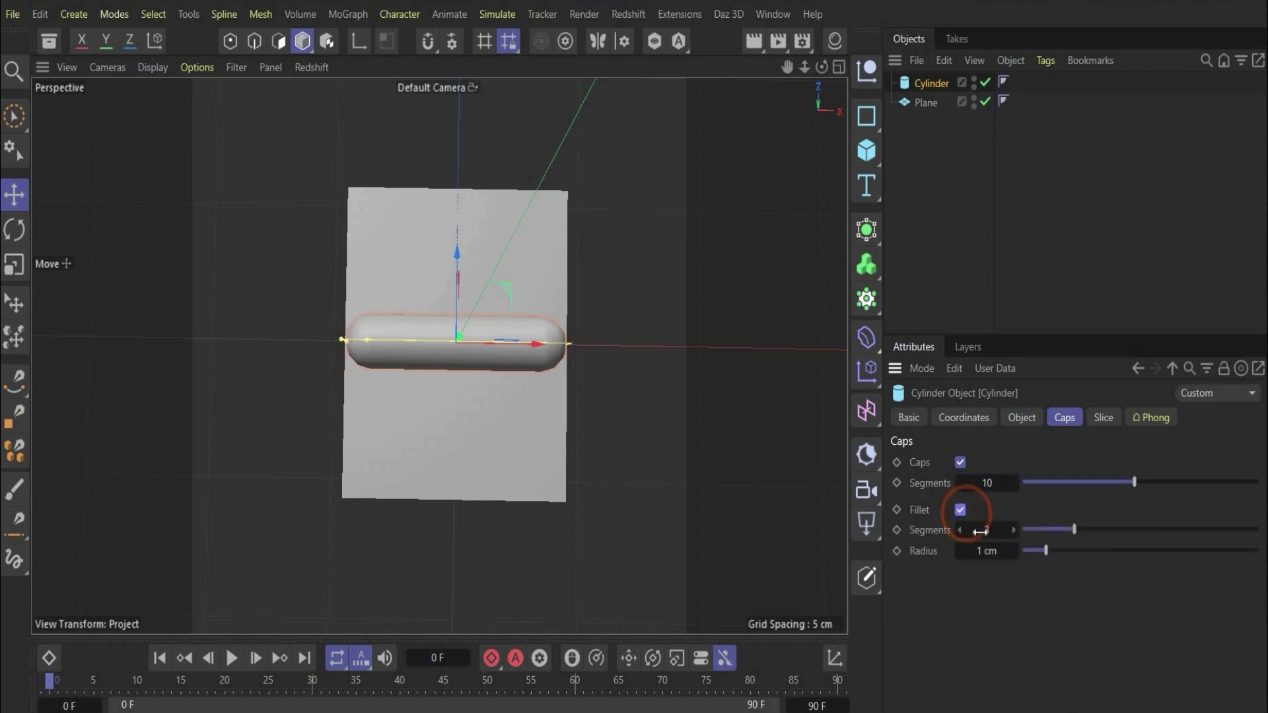
double_click(981, 531)
type("50")
key("Return")
double_click(988, 550)
type("0.4")
key("Return")
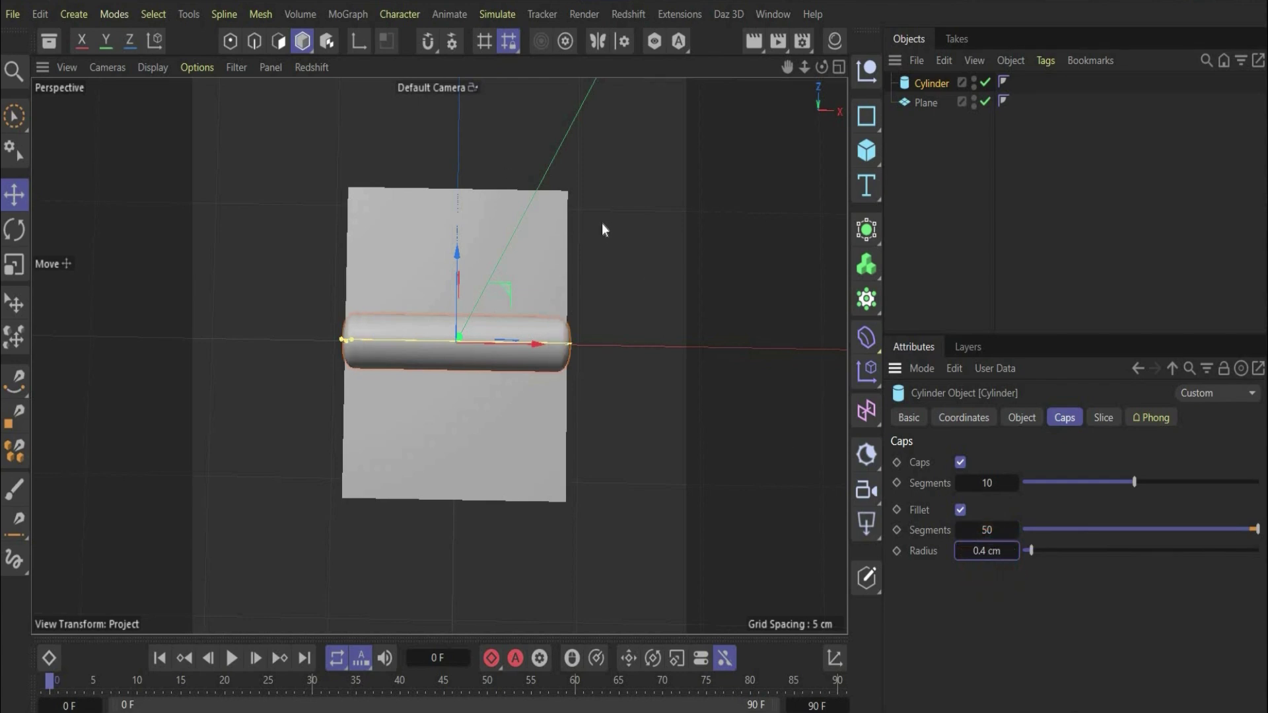
Step: Add a Bend deformer and make it a child of the plane, consulting the reference video
left_click(871, 337)
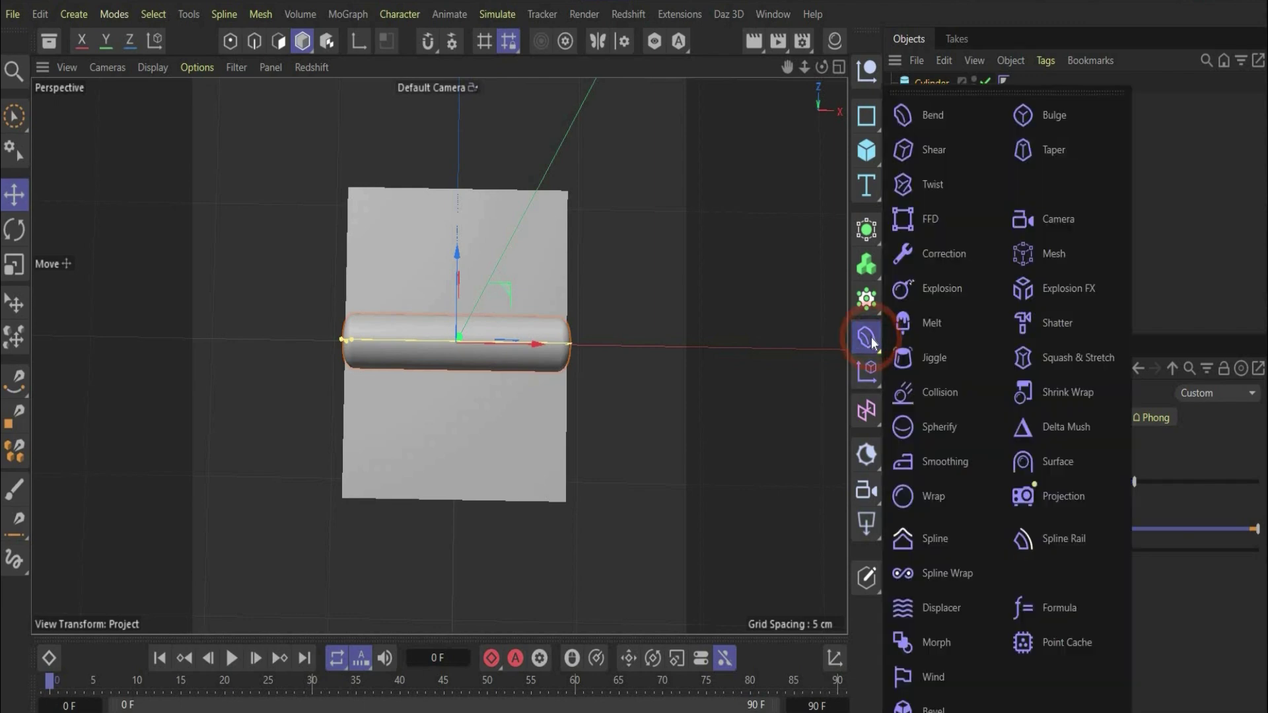
left_click(945, 109)
left_click_drag(917, 82, 931, 122)
key("alt+Tab")
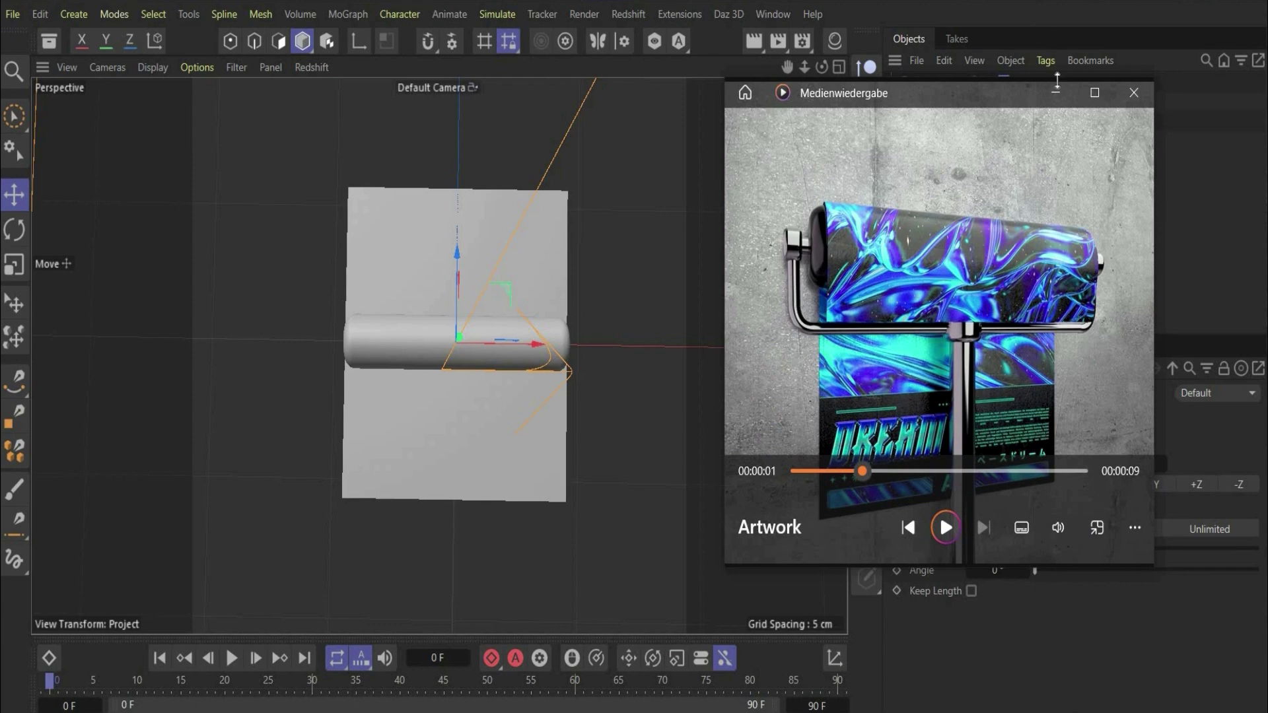
left_click(1054, 99)
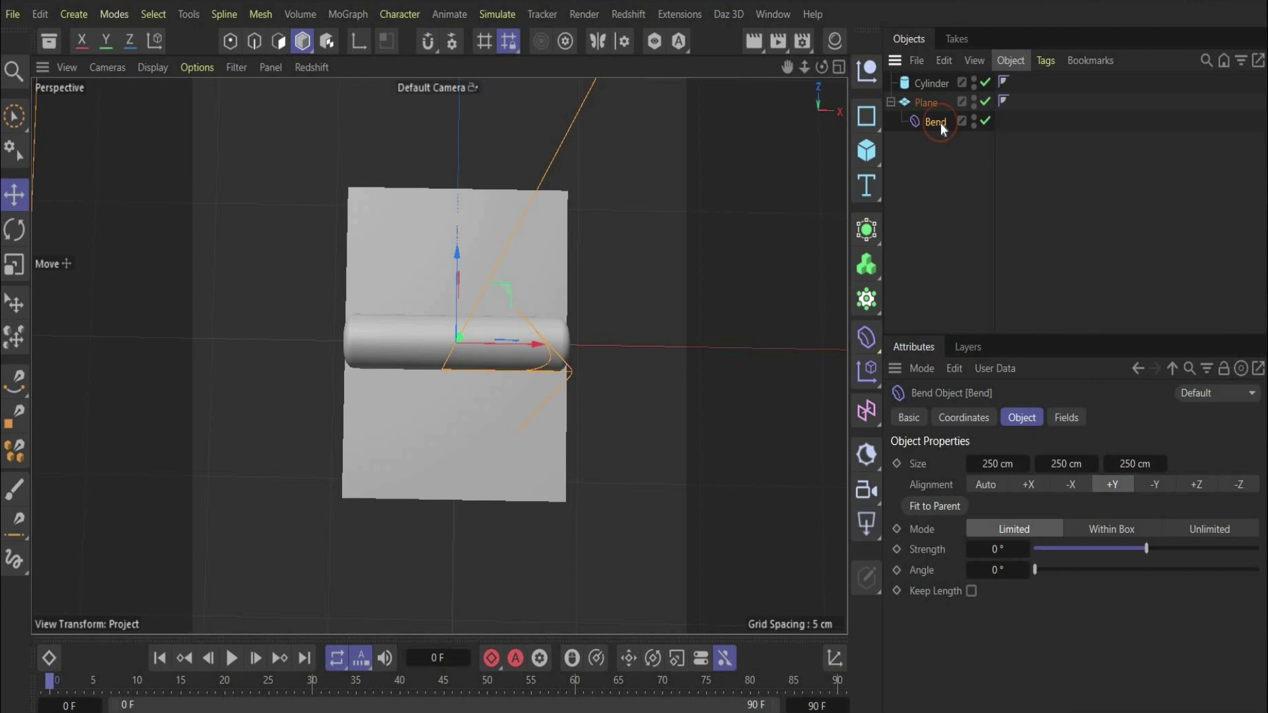
Step: Set the Bend deformer's size to 1 cm, 2.3 cm and 11.4 cm
left_click(997, 462)
key("BackSpace")
type("1")
key("Return")
left_click(1063, 463)
type("2.3")
key("Return")
left_click(1134, 463)
key("BackSpace")
type("11.4")
key("Return")
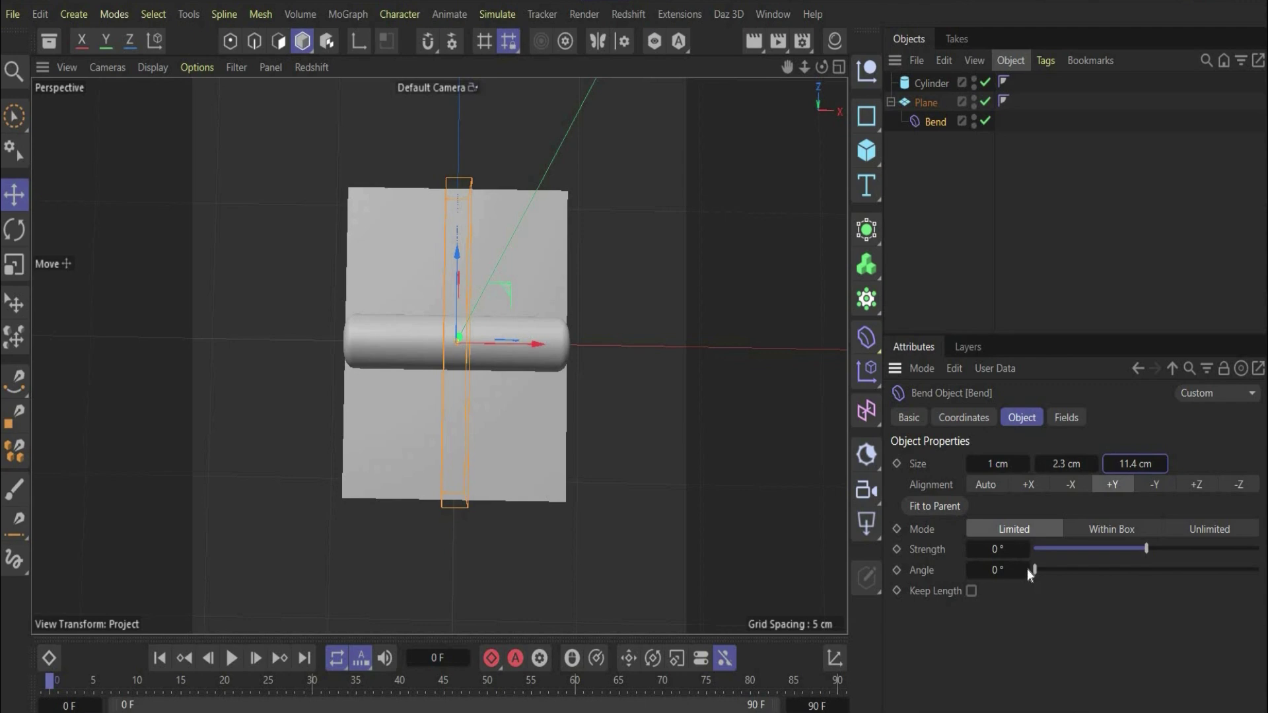
Step: Set the Bend deformer's strength to 190°
left_click(1004, 548)
key("BackSpace")
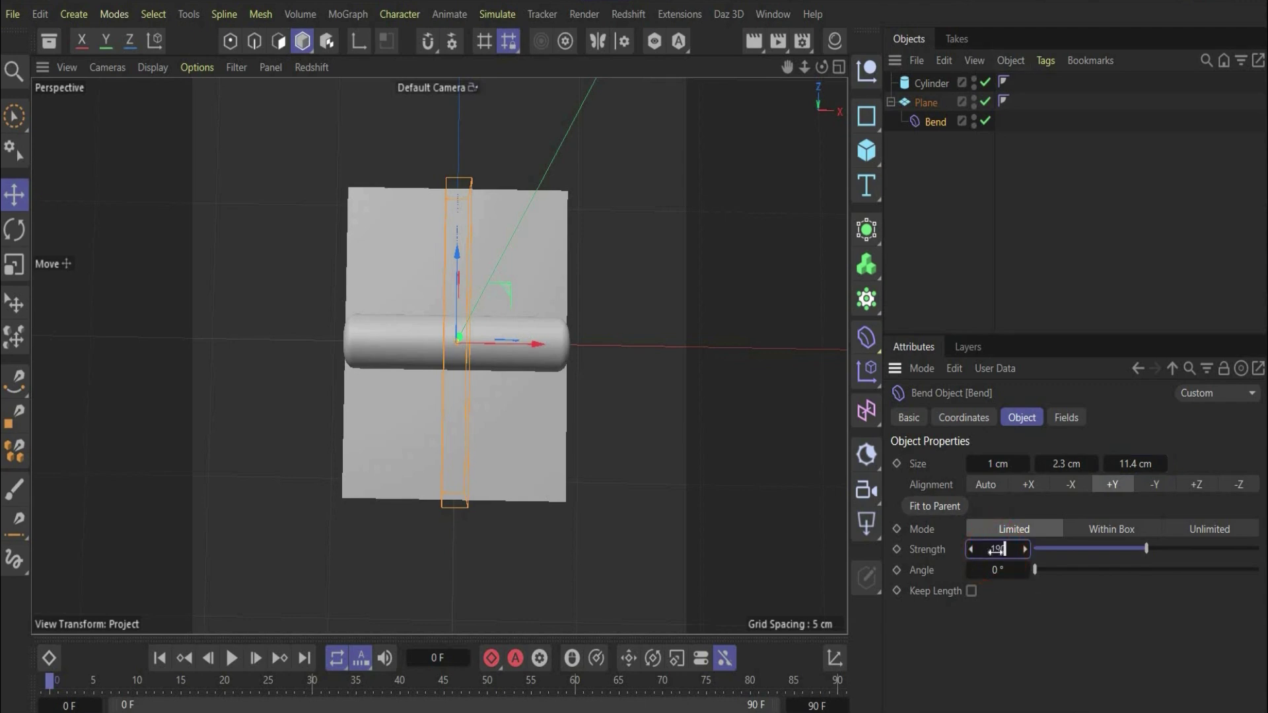
type("190")
key("Return")
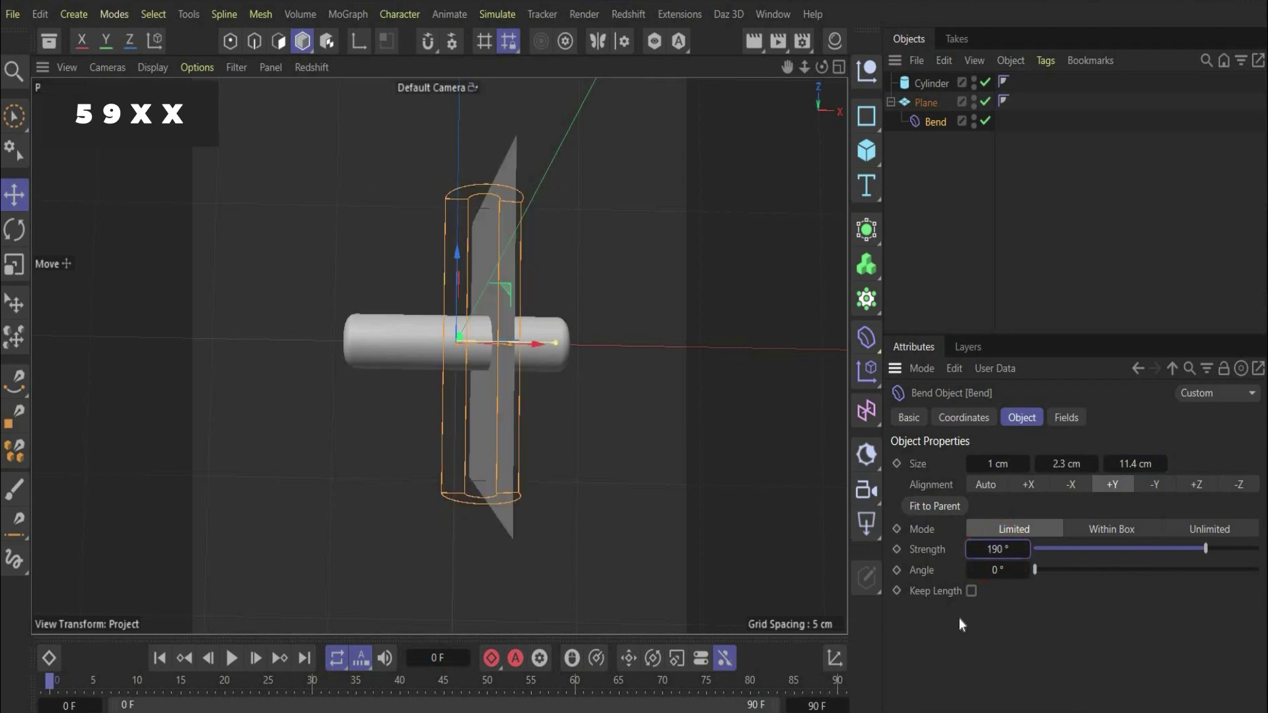
Step: Set the Bend deformer's heading rotation to -90° and its bank rotation to -90°
left_click(963, 417)
left_click(1075, 489)
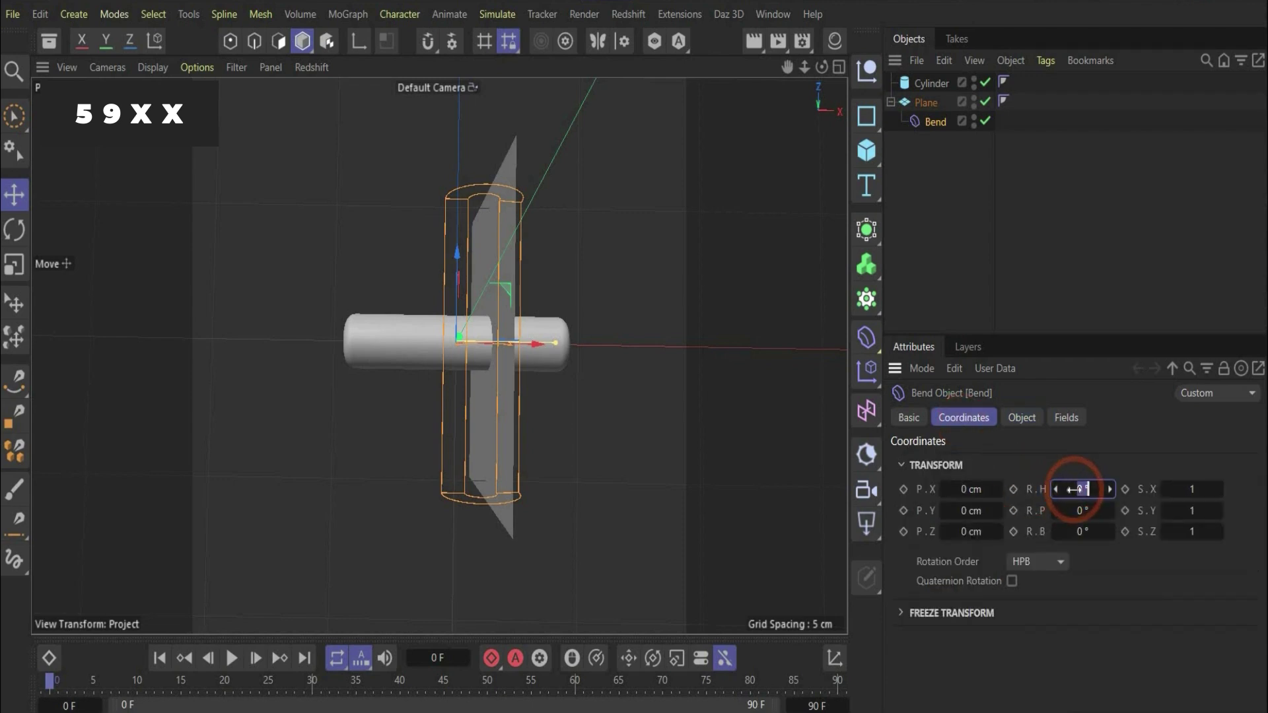
type("-90")
key("Return")
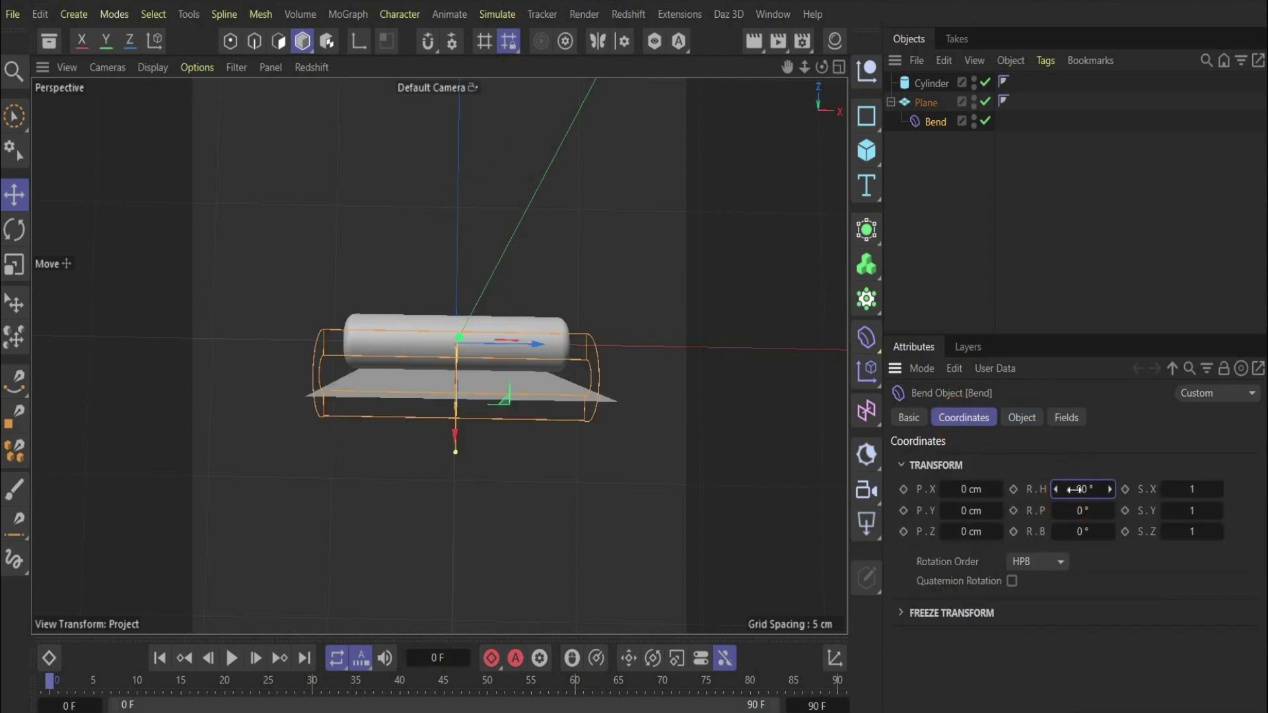
left_click(1093, 531)
type("-9")
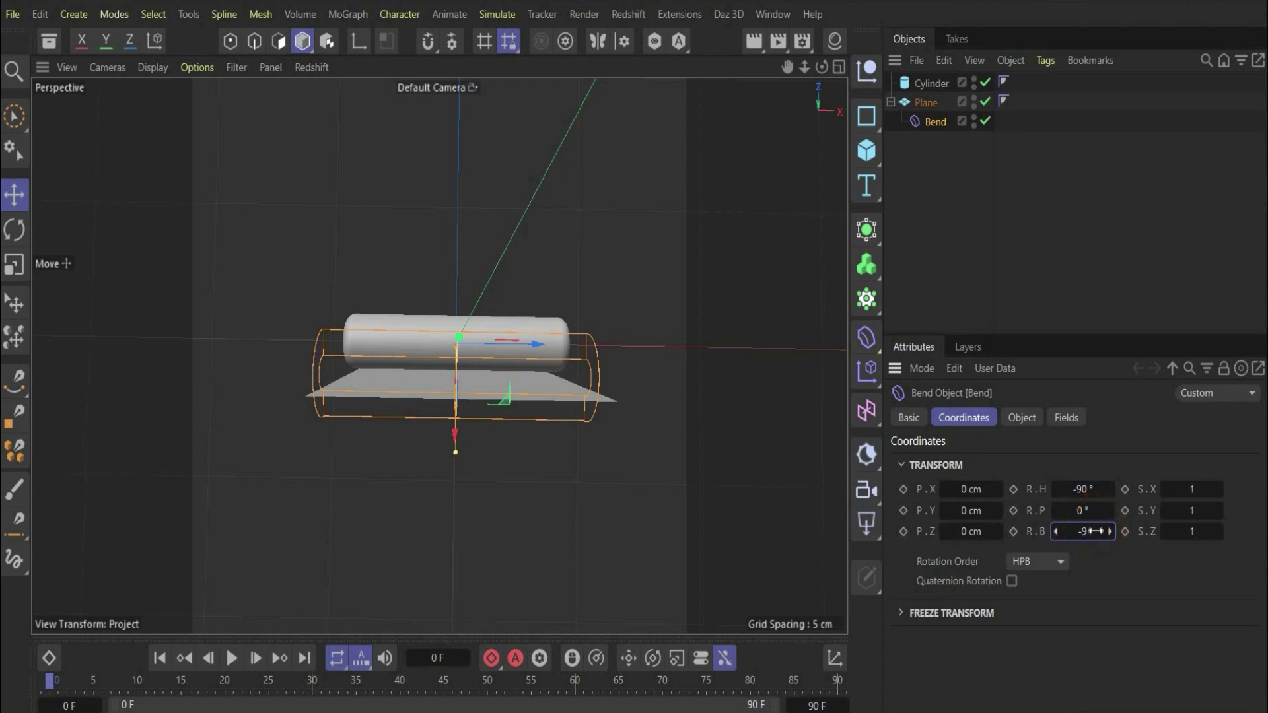
type("0")
key("Return")
Step: Move the cylinder up and back along Y and Z into the curve of the bent plane
left_click_drag(822, 66, 506, 482)
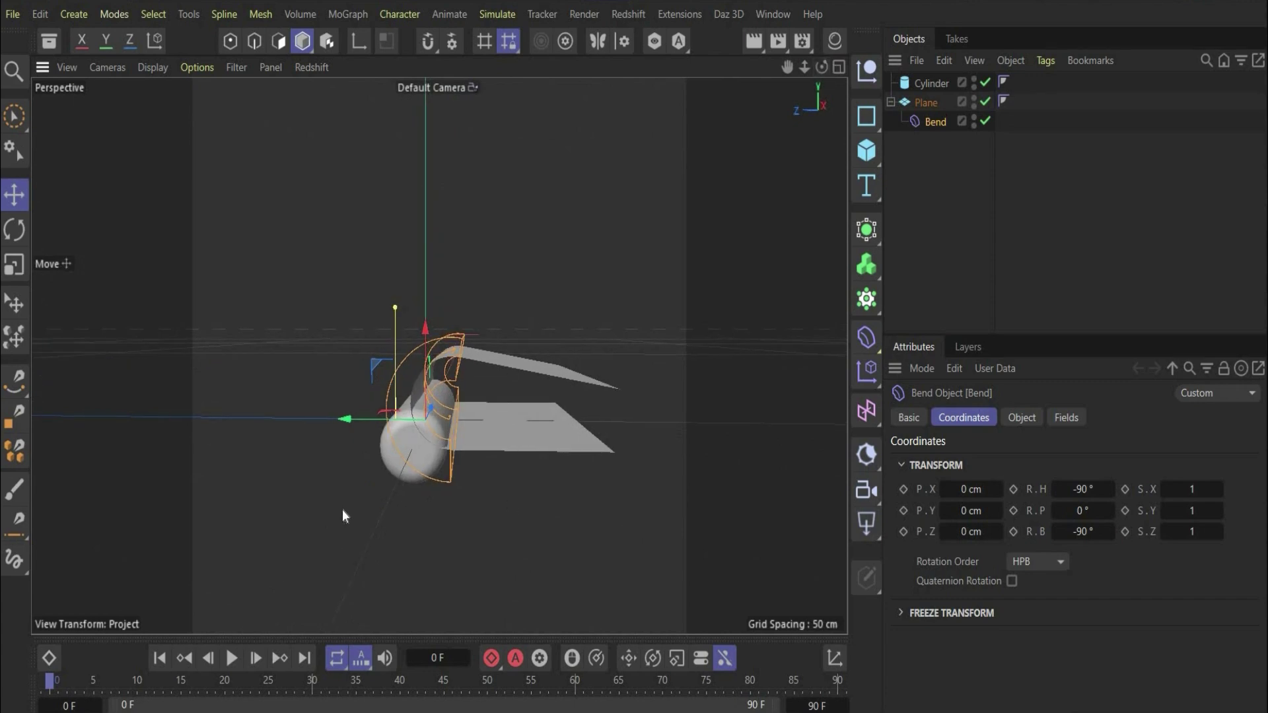
left_click(384, 462)
left_click_drag(369, 421, 354, 386)
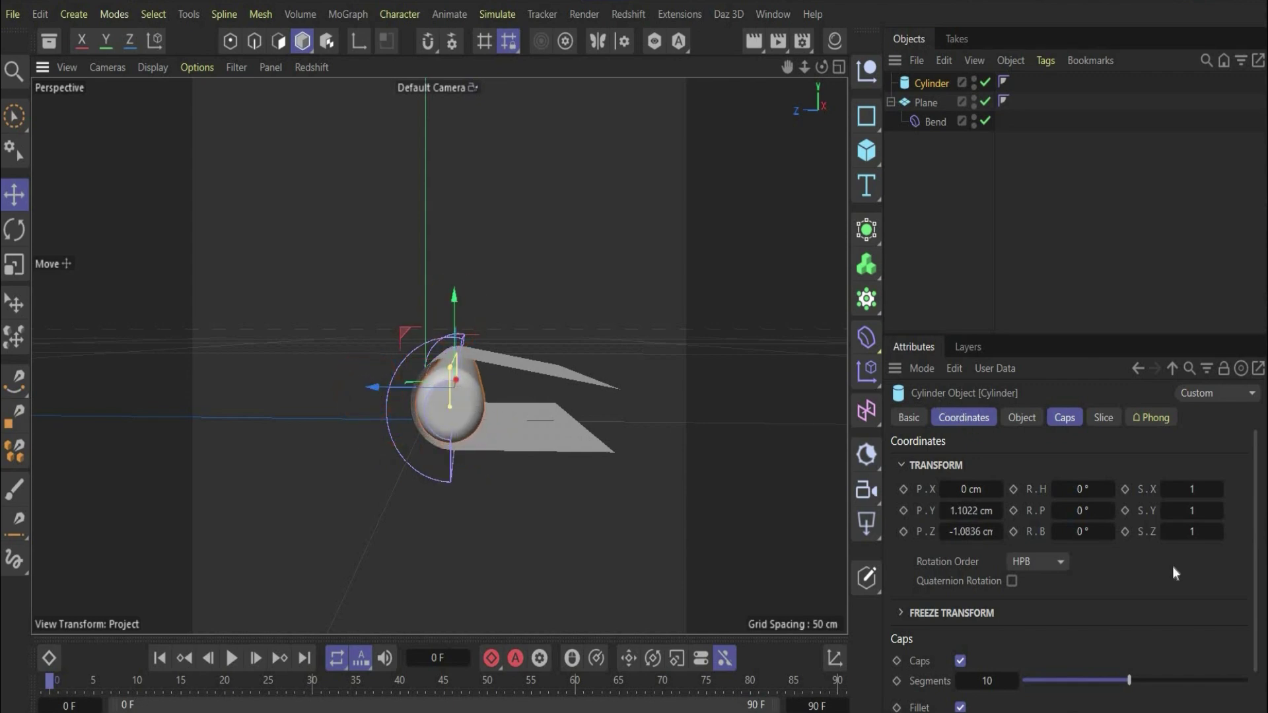
Step: Scale the cylinder to 1.1 on the X, Y and Z axes
left_click(1195, 492)
type("1.1")
key("Return")
left_click(1192, 531)
type("1.1")
key("Return")
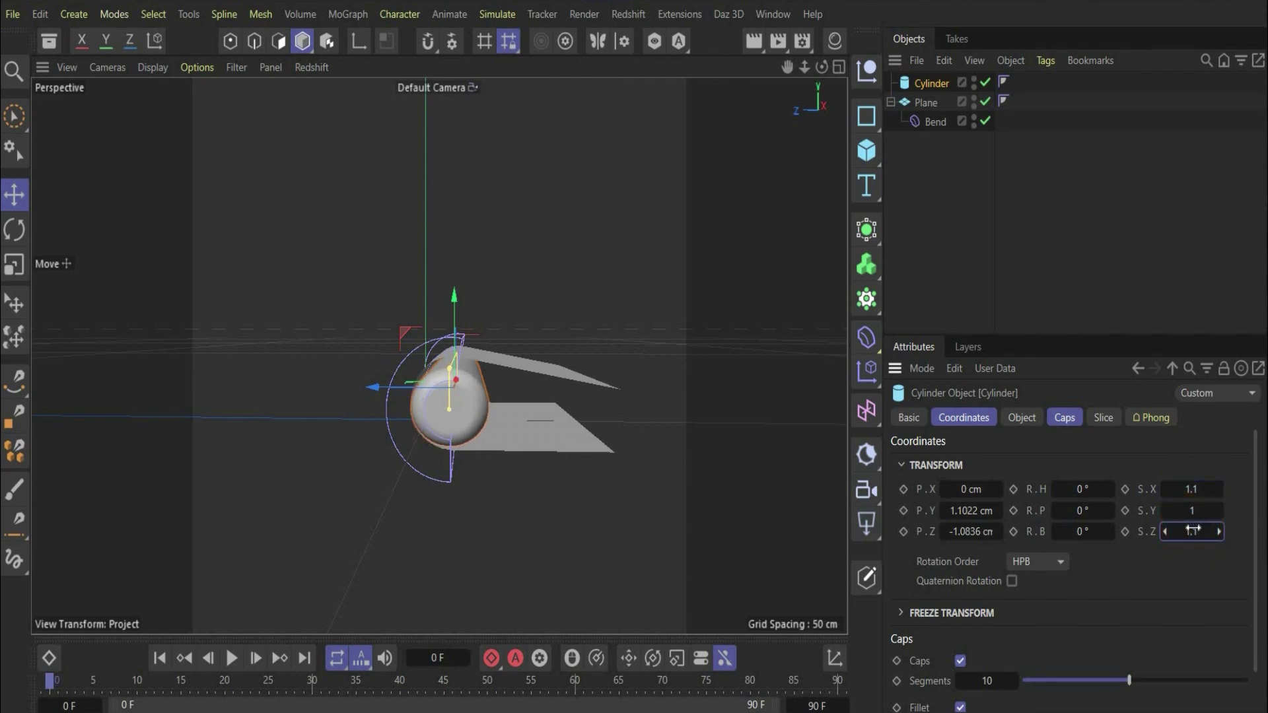
left_click_drag(822, 67, 773, 99)
left_click(1189, 511)
type("1.1")
key("Return")
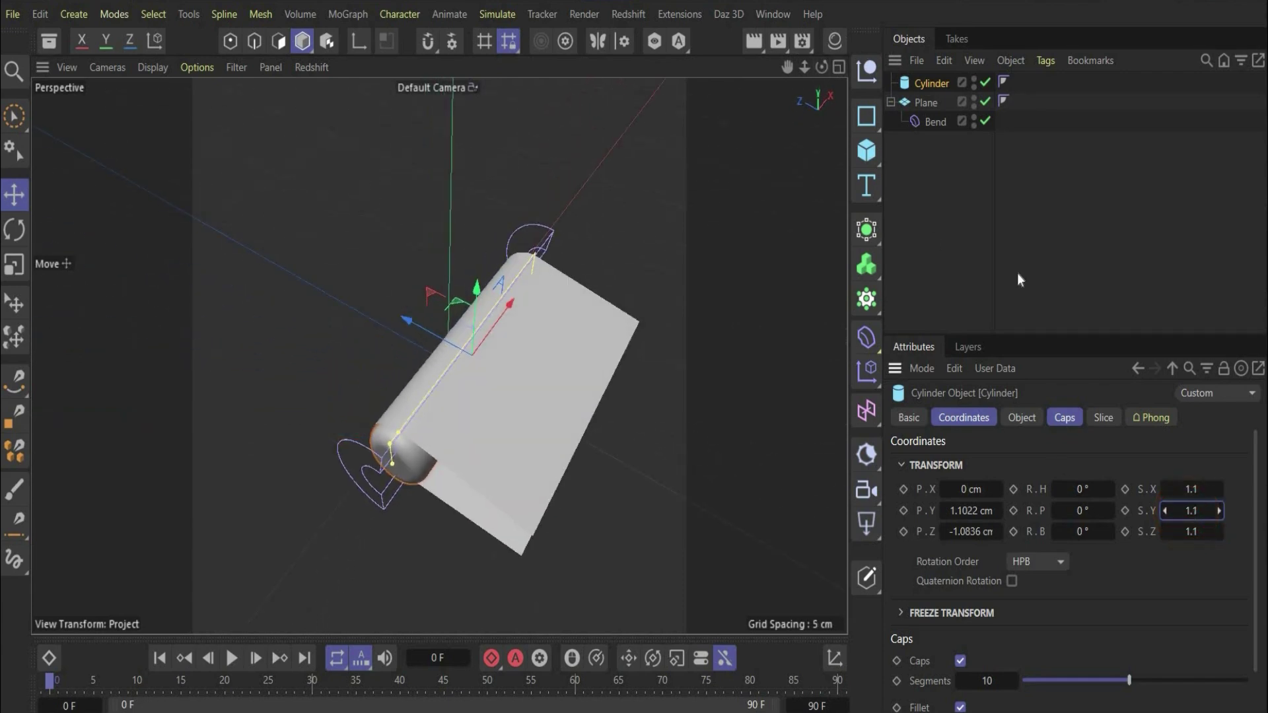
Step: Refine the cylinder's fit inside the bent plane, and move the cylinder and Bend deformer together about 3.4 cm along positive Z
left_click_drag(822, 67, 555, 212)
left_click_drag(787, 69, 371, 345)
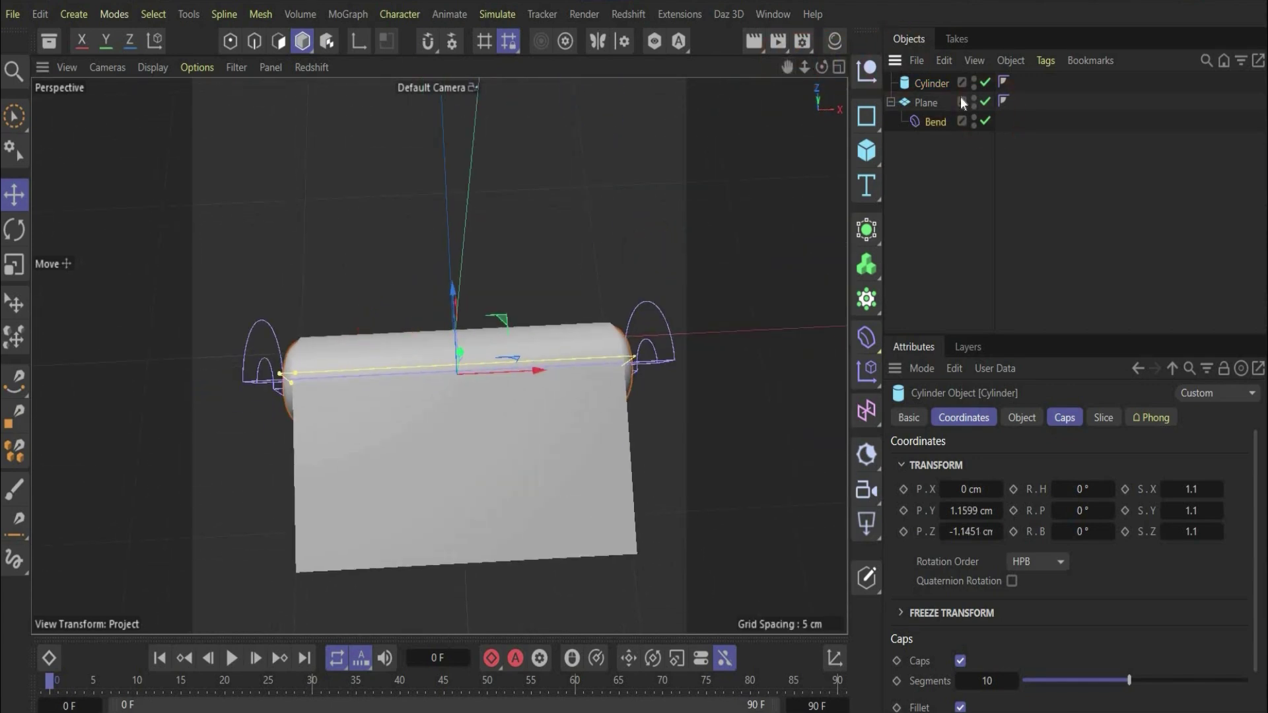
left_click(951, 123)
left_click(938, 85, "ctrl")
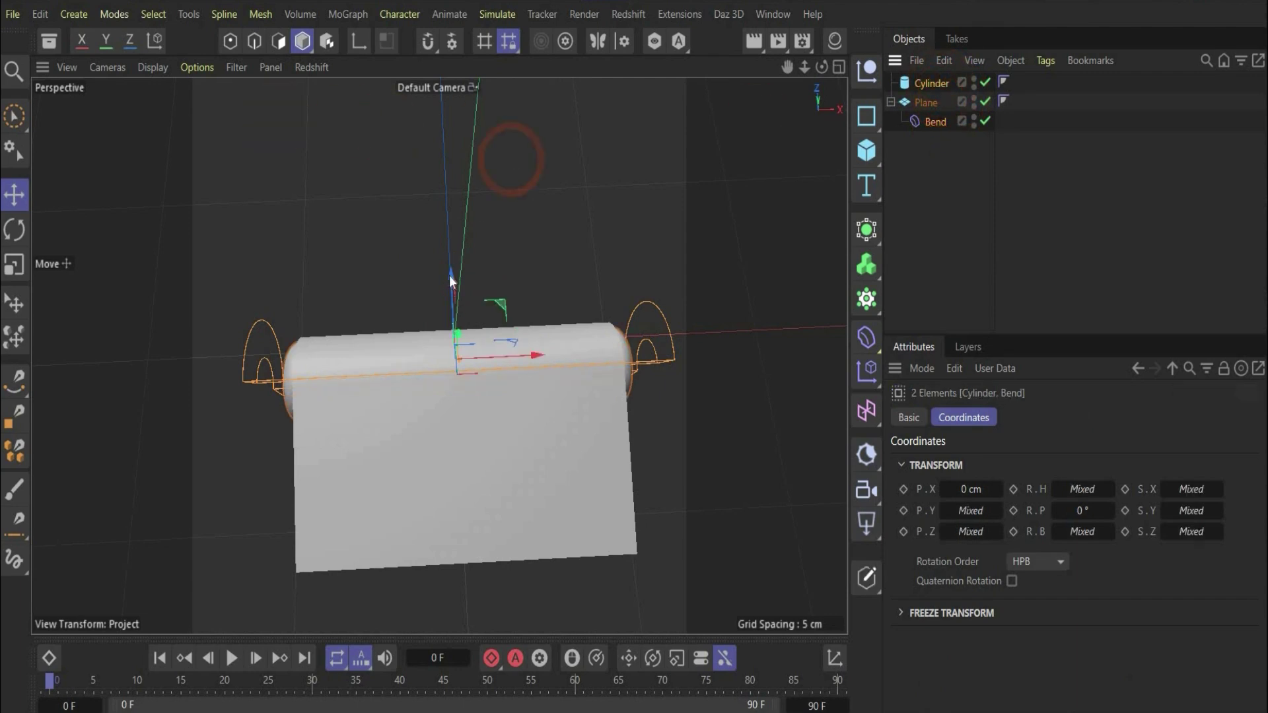
left_click_drag(472, 132, 772, 126)
left_click_drag(821, 68, 813, 92)
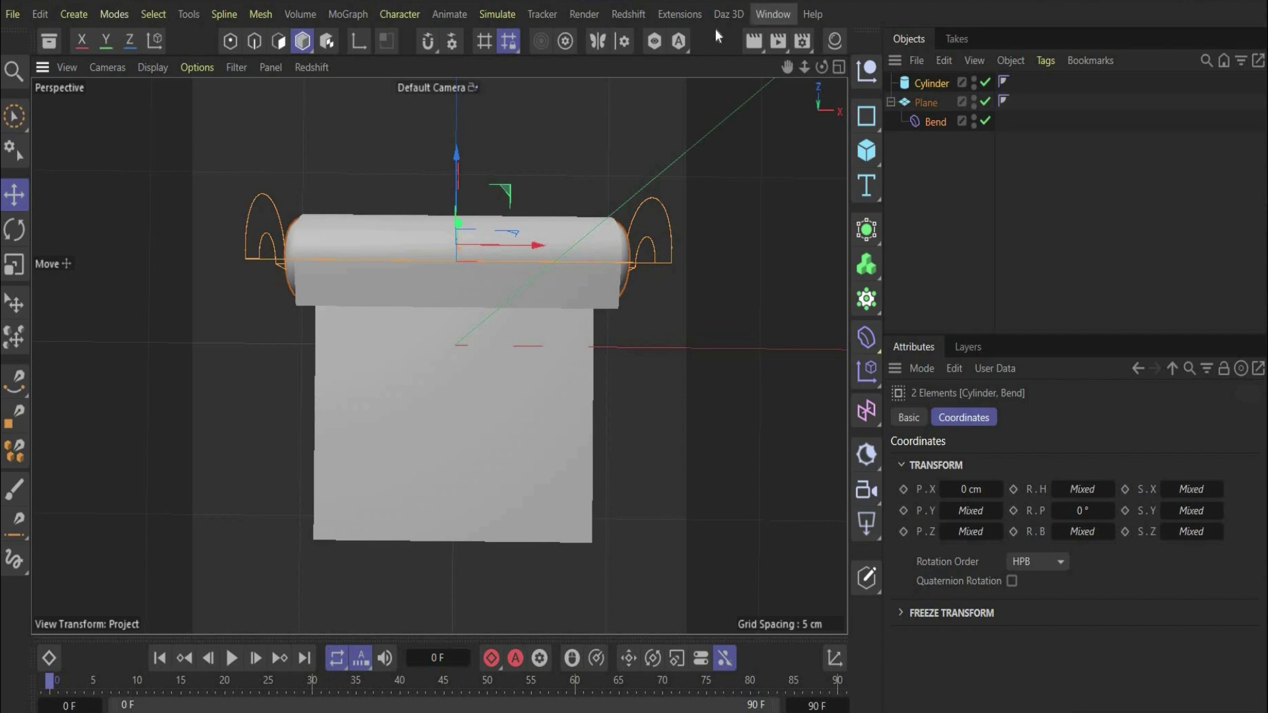
Step: Add a standard Redshift camera and make it the active view camera
left_click(626, 14)
mouse_move(680, 91)
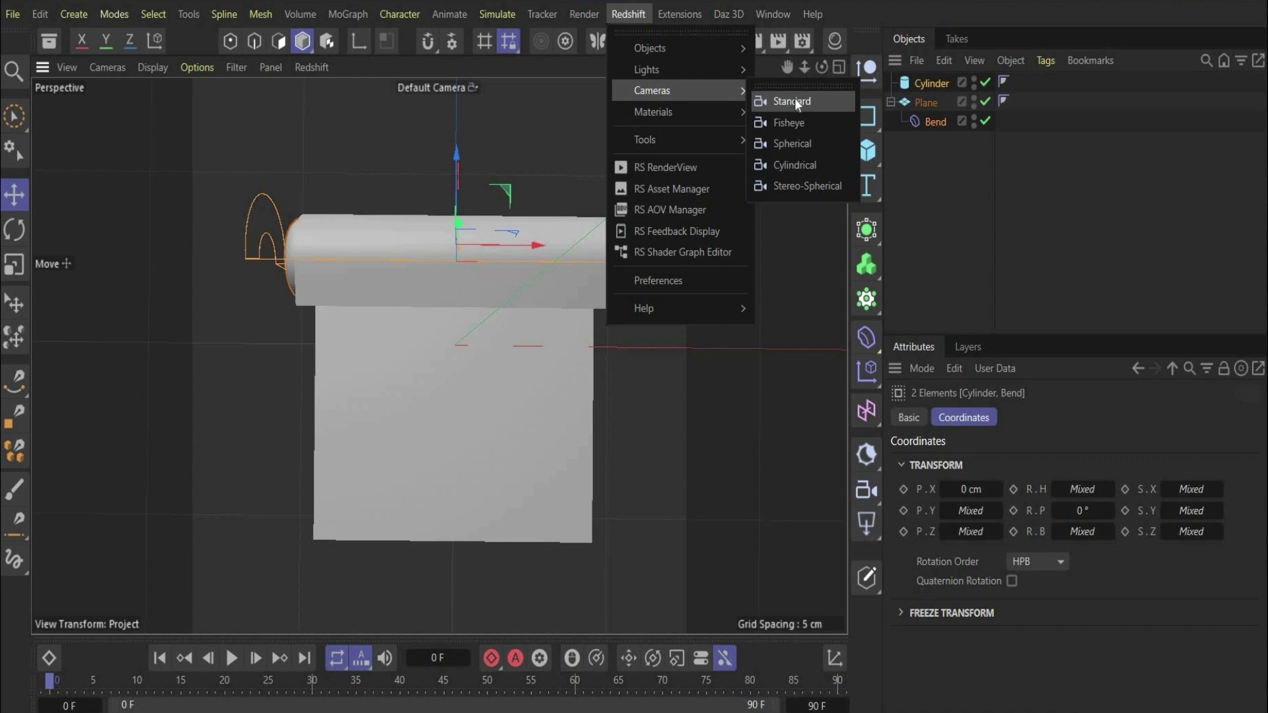
left_click(796, 102)
left_click(997, 83)
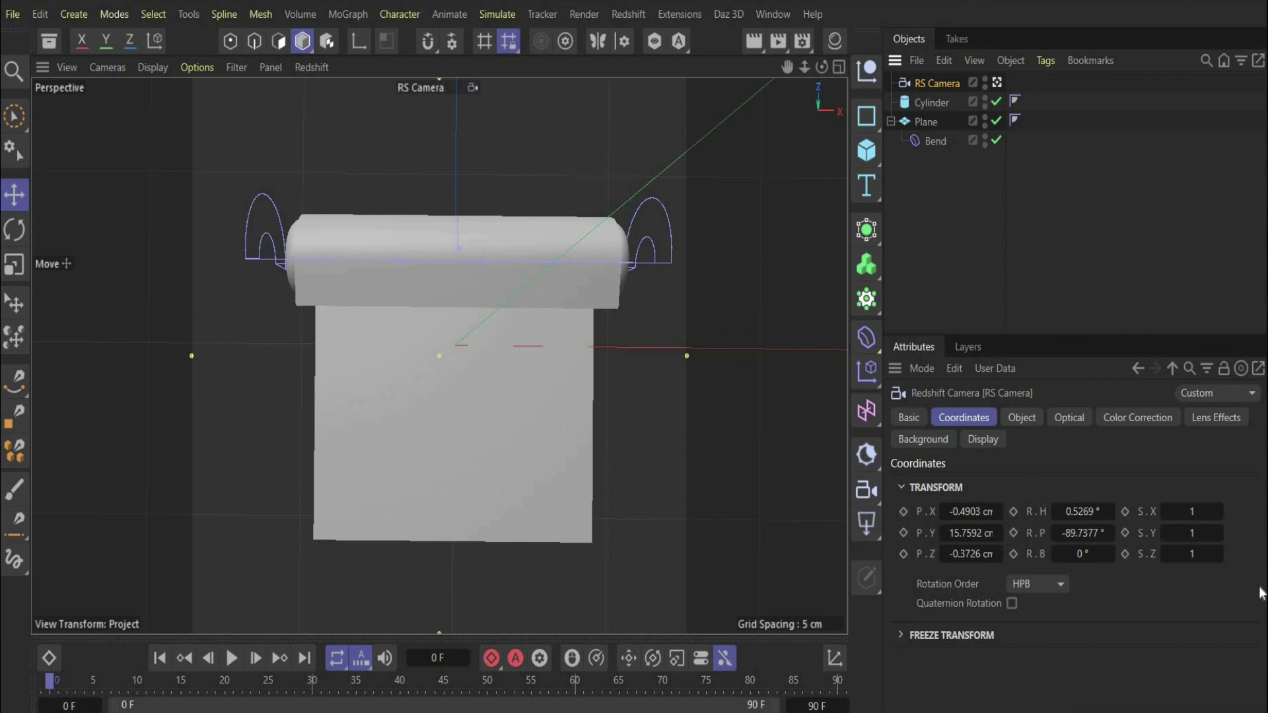
Step: Set the camera's heading rotation to 0° and its pitch rotation to -90°
double_click(1080, 512)
type("0")
key("Return")
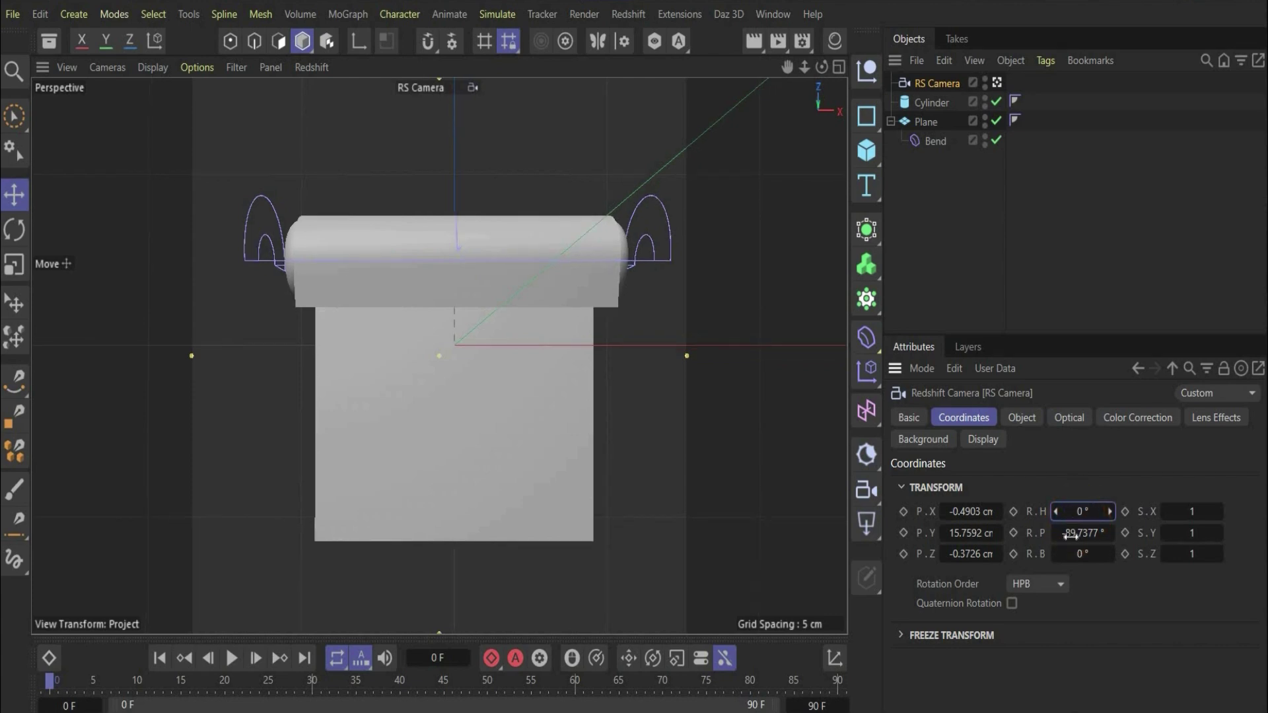
double_click(1068, 541)
key("BackSpace")
type("-90")
key("Return")
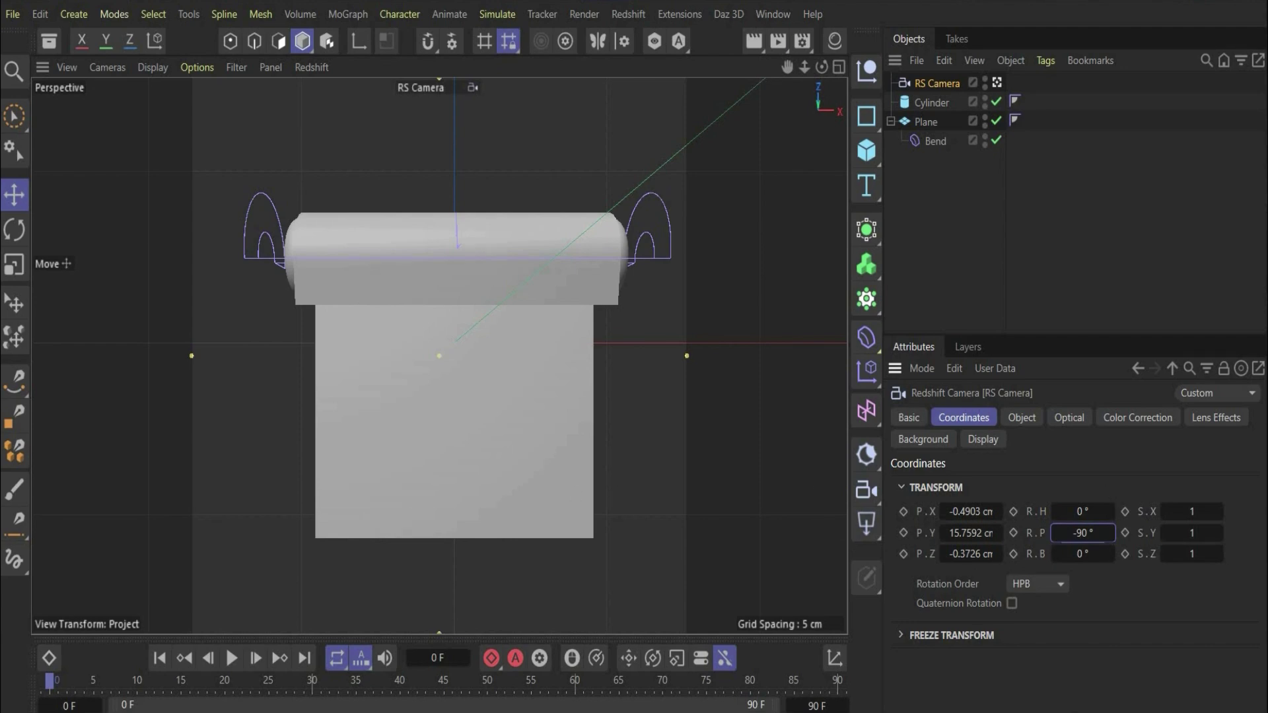
Step: Consult the reference video, duplicate the roller cylinder and set the copy's radius to 0.2 cm for the axle
key("alt+Tab")
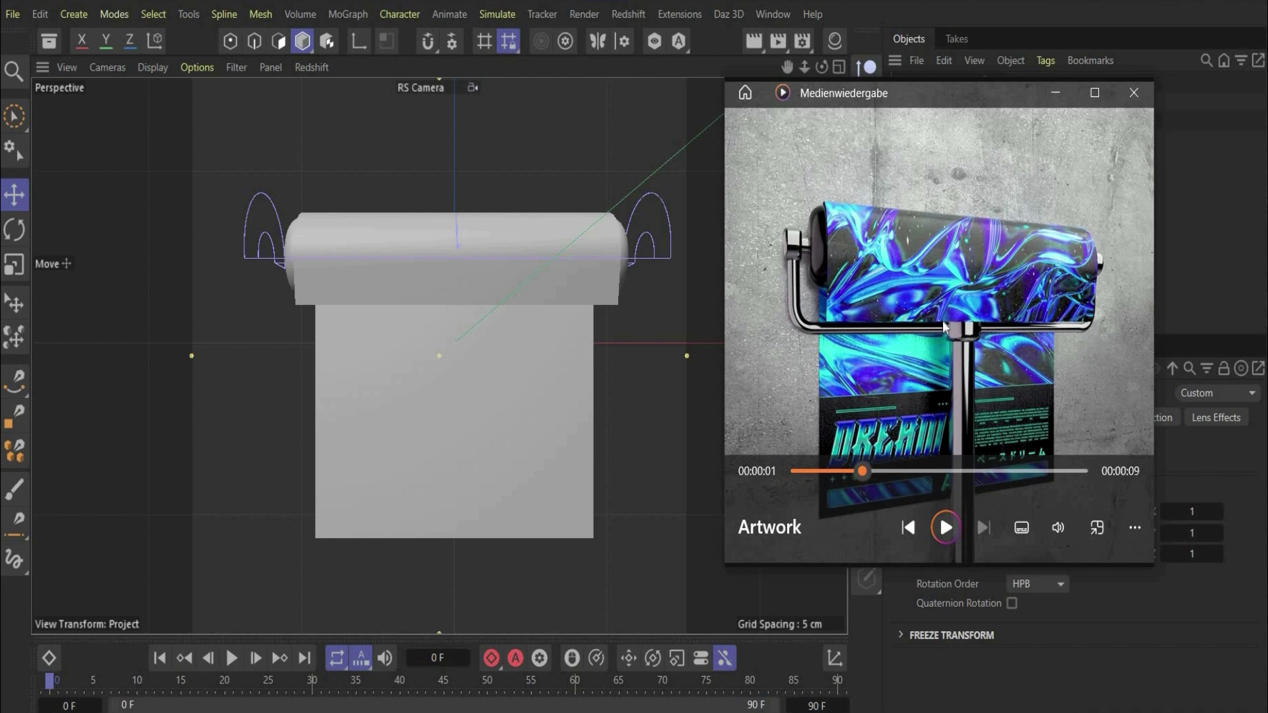
left_click(1055, 93)
left_click(943, 102)
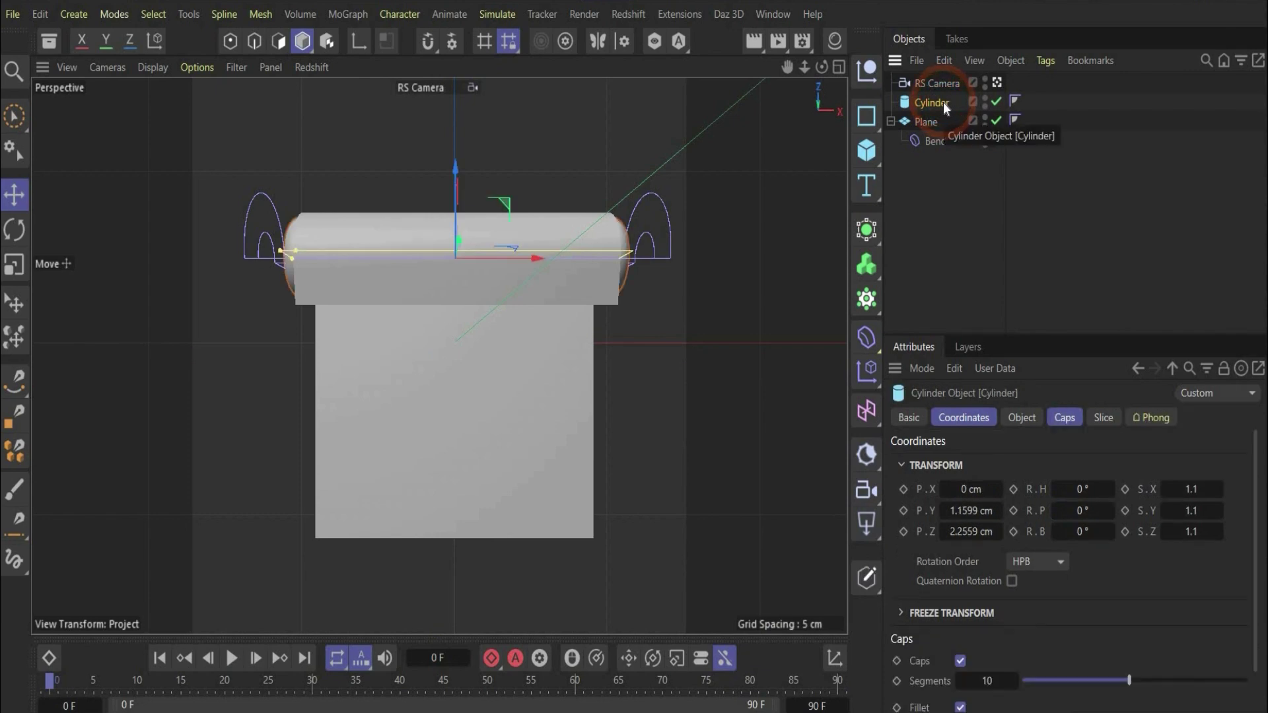
key("ctrl+c")
key("ctrl+v")
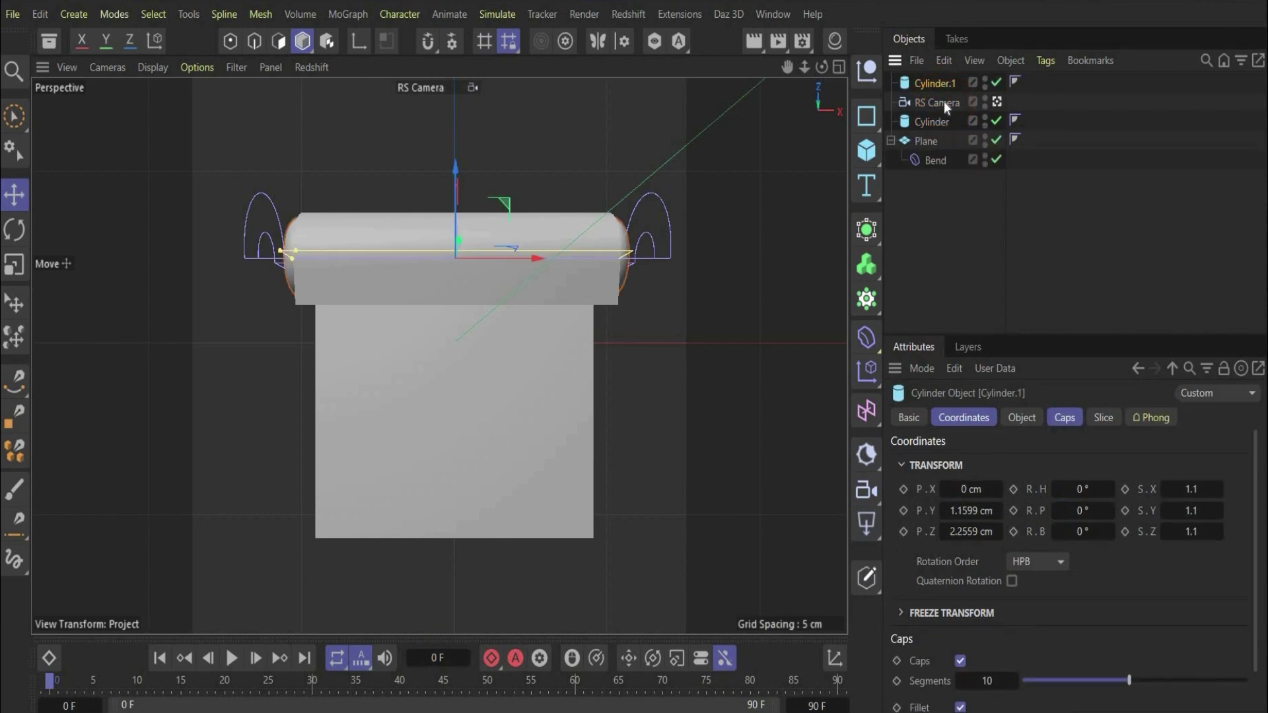
left_click(1021, 418)
double_click(1027, 463)
type("0.2")
key("Return")
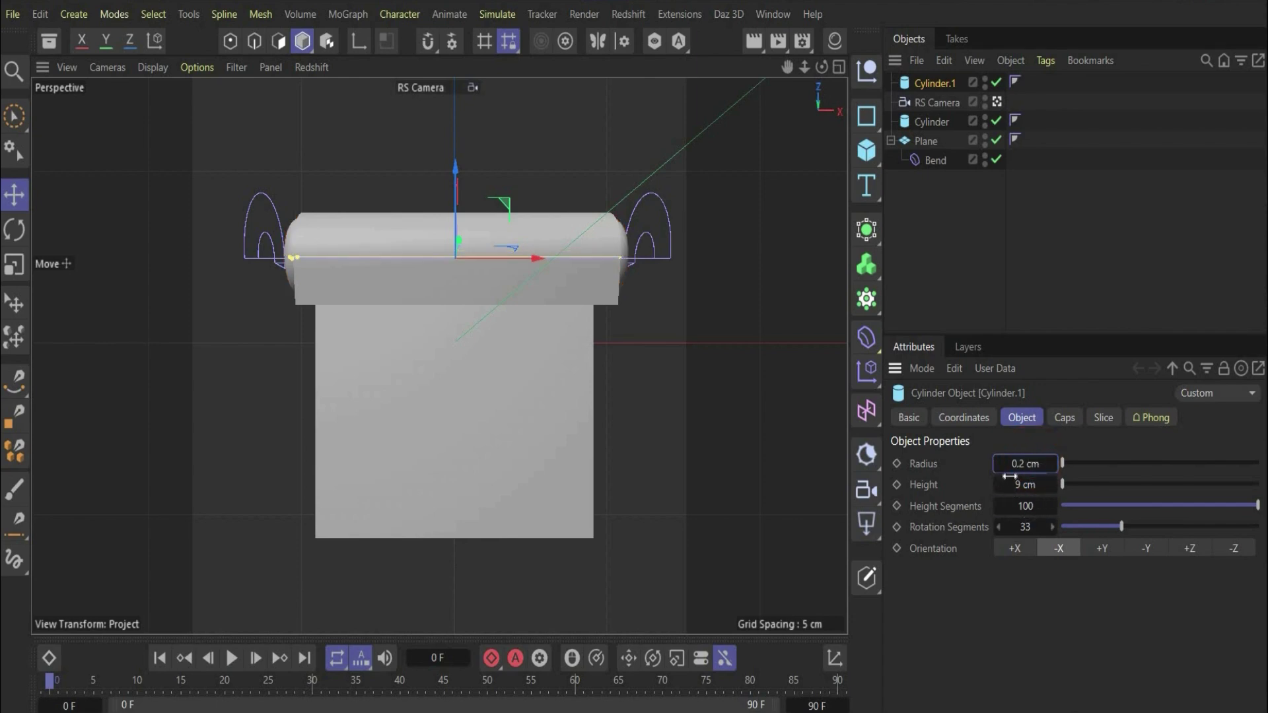
Step: Increase the thin axle cylinder's X scale to 1.29 so it extends beyond both roller ends
left_click(977, 418)
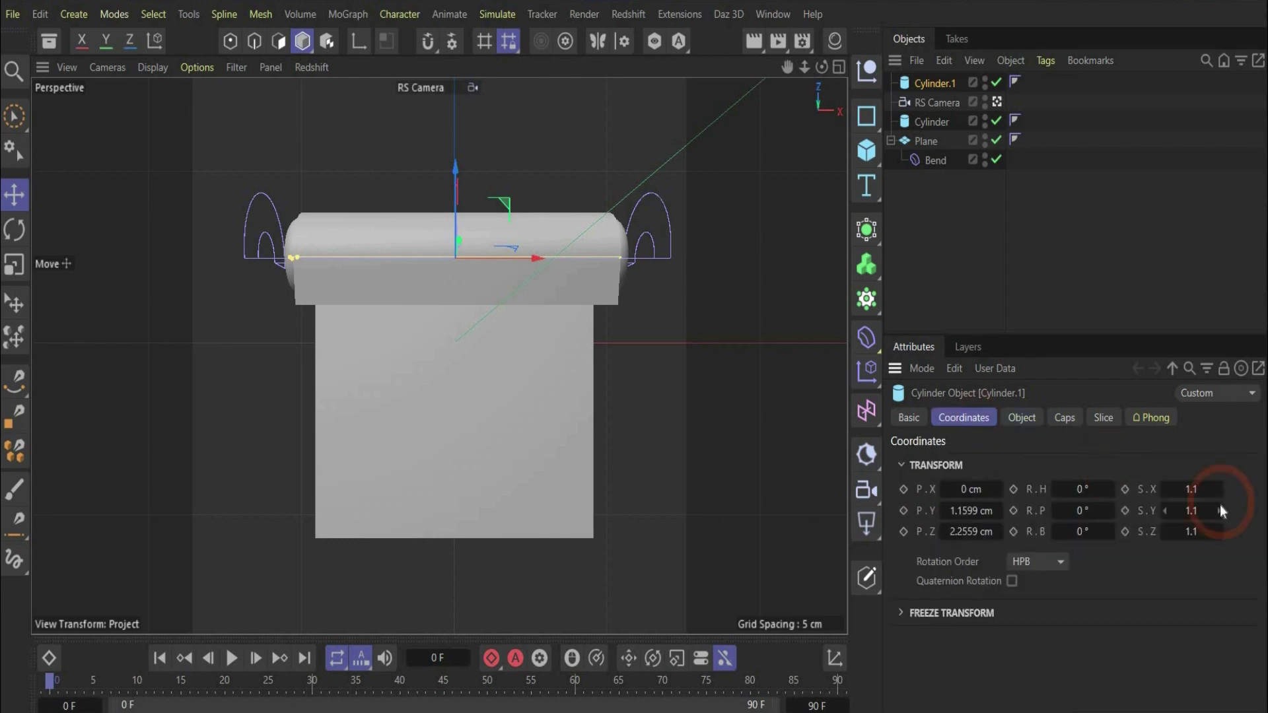
left_click_drag(1218, 490, 1177, 491)
left_click(1163, 492)
left_click(1162, 493)
left_click_drag(1218, 490, 1084, 383)
Step: Duplicate the axle cylinder into two short collars scaled 0.05, 2 and 2, placing one at each axle end
left_click(937, 75)
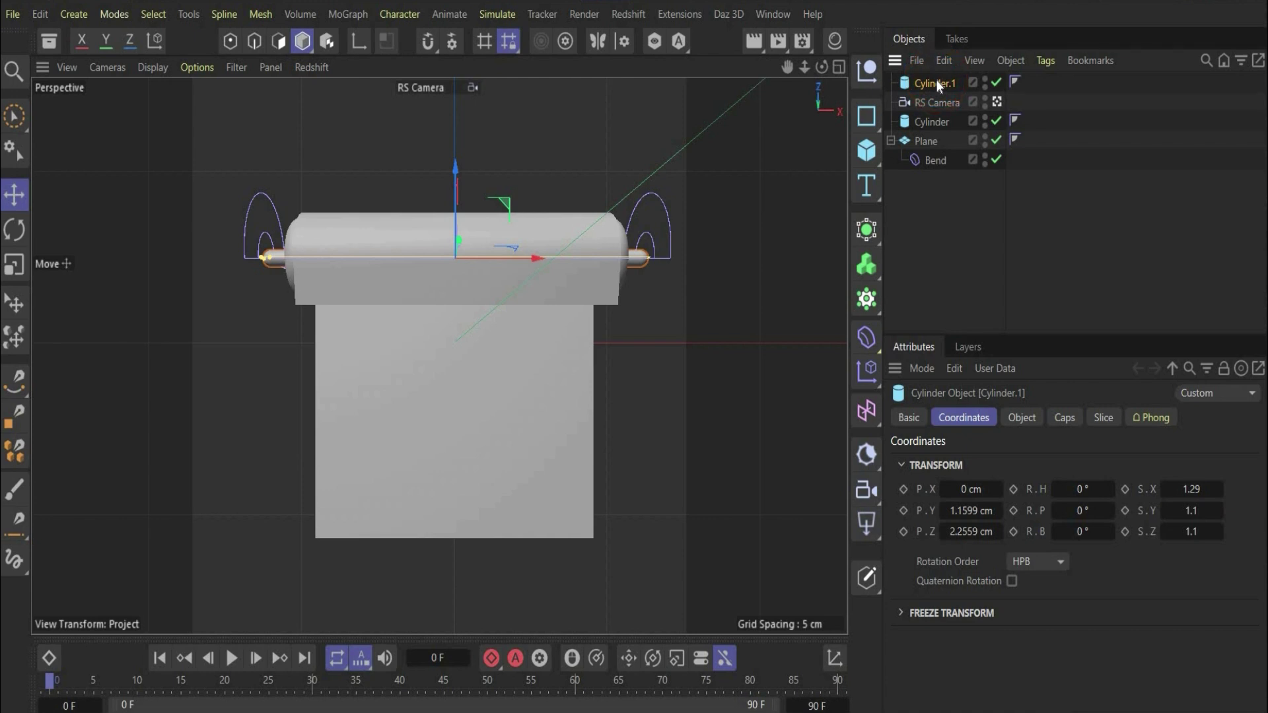
key("ctrl+c")
key("ctrl+v")
left_click_drag(491, 259, 308, 260)
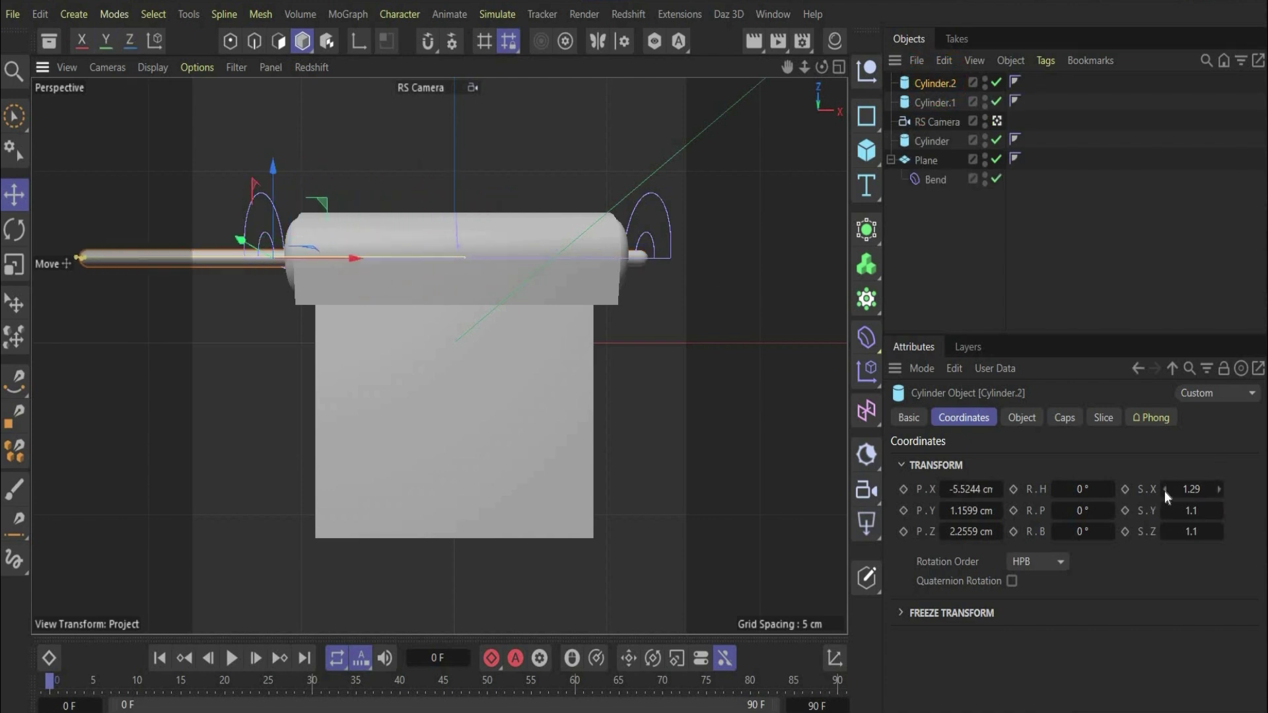
left_click_drag(1163, 490, 1164, 490)
left_click_drag(345, 259, 727, 338)
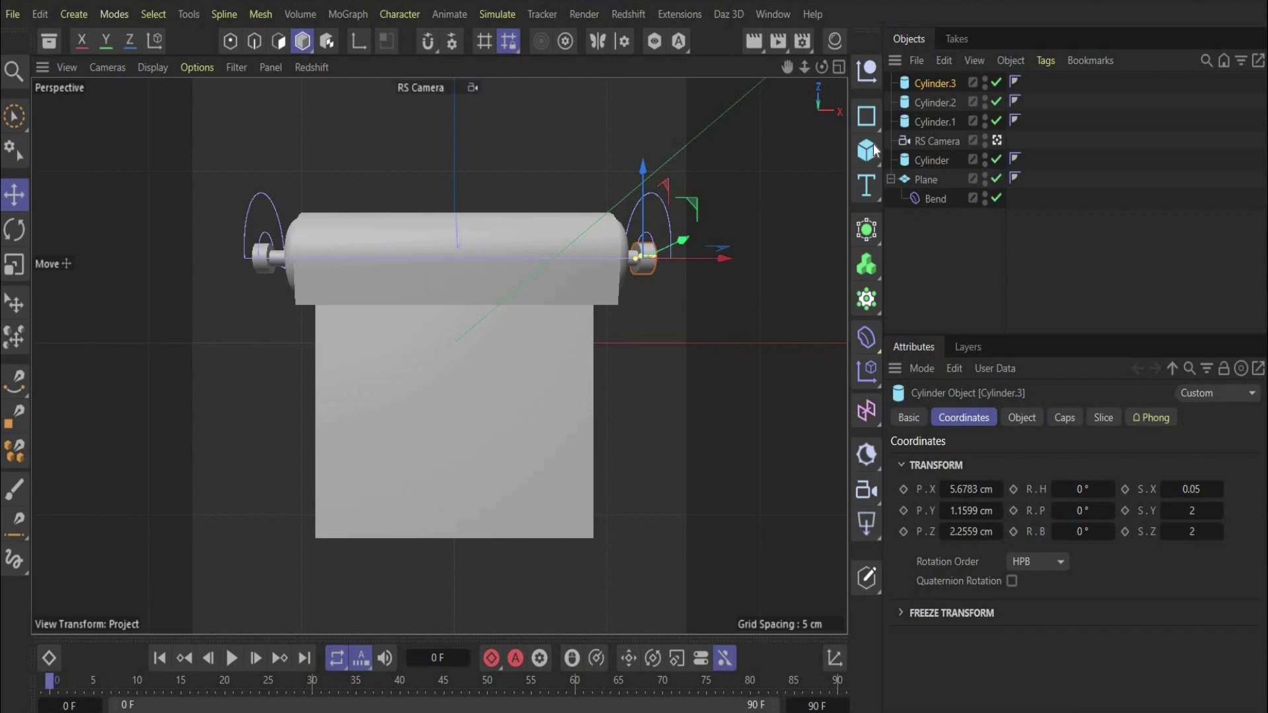
Step: Consult the reference video and add a new cylinder with a 0.4 cm radius and 9 cm height for the handle
key("alt+Tab")
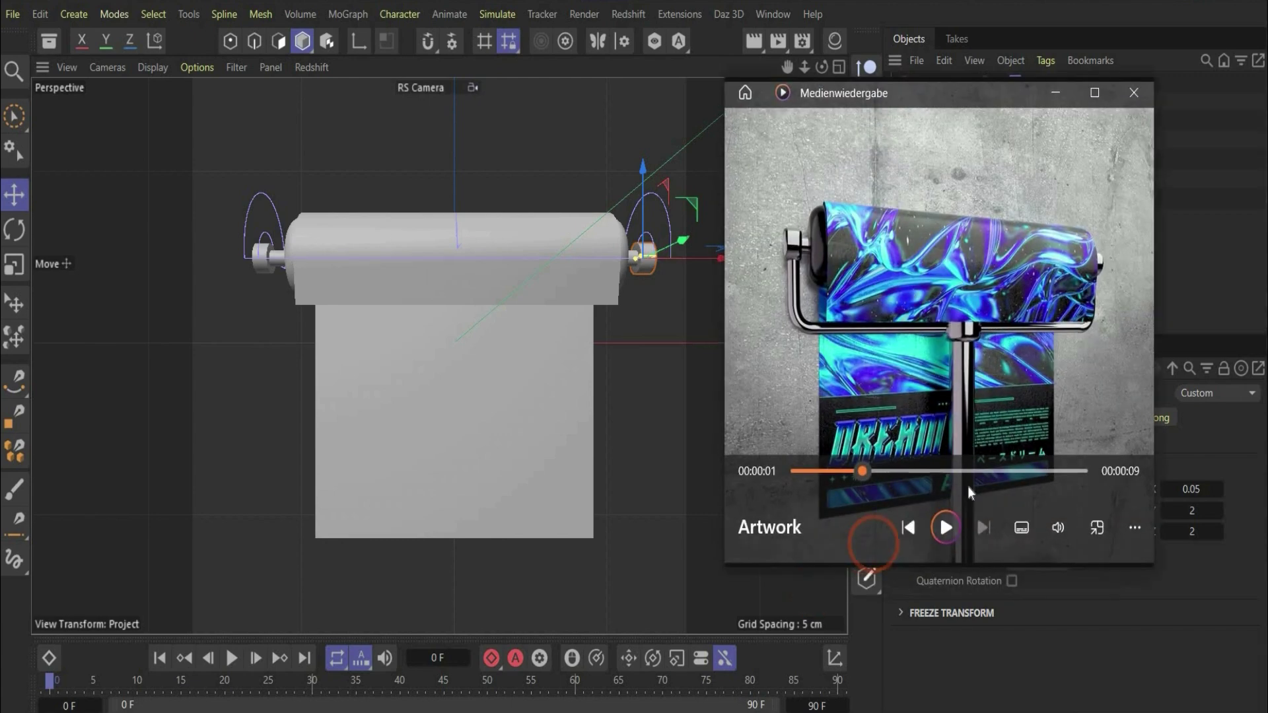
left_click(1056, 93)
left_click(1011, 176)
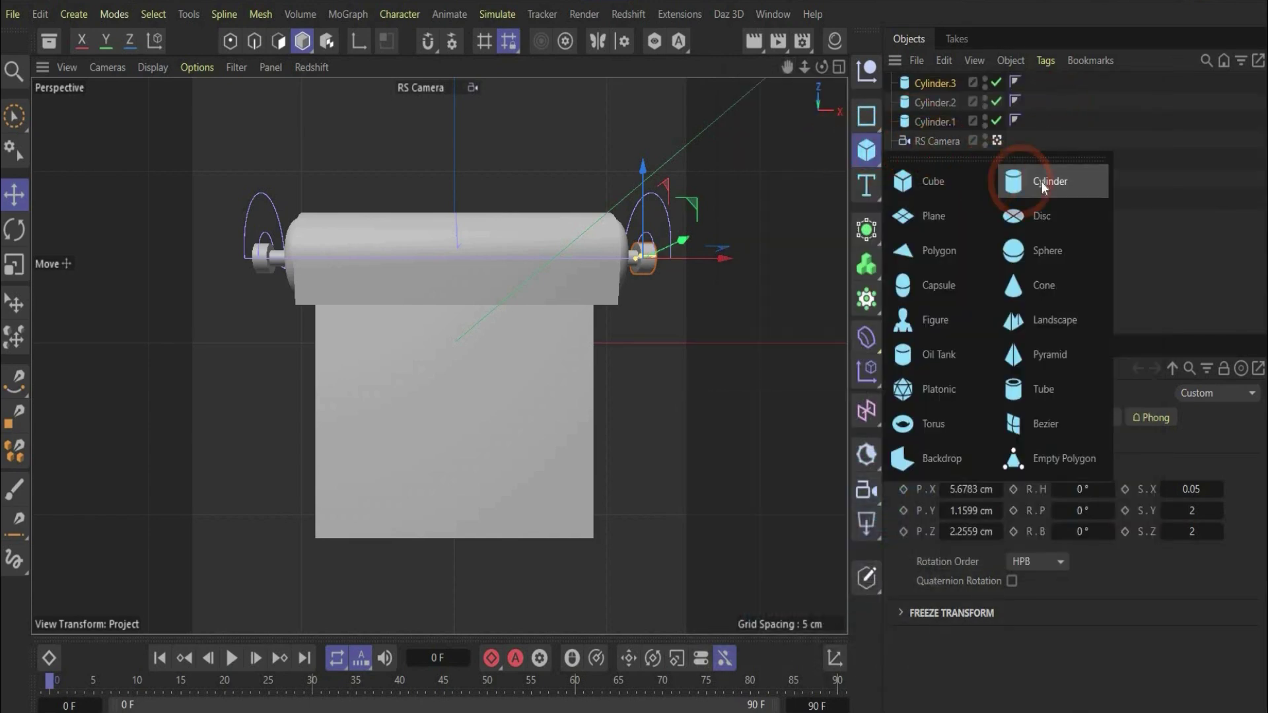
left_click(935, 83)
double_click(1020, 464)
type("0.4")
key("Return")
double_click(1018, 484)
type("4")
key("Return")
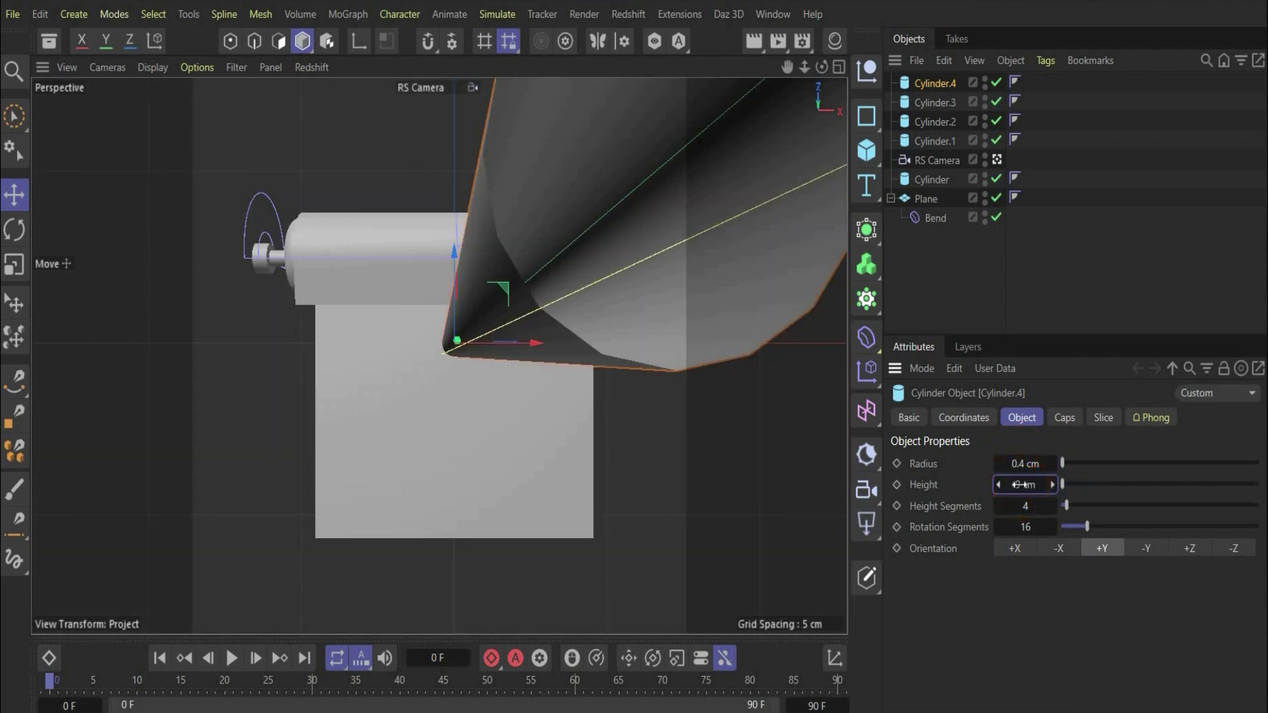
Step: Orient the handle cylinder along +Z and move it below the roller, to about -4.9 cm on Z
left_click(1059, 550)
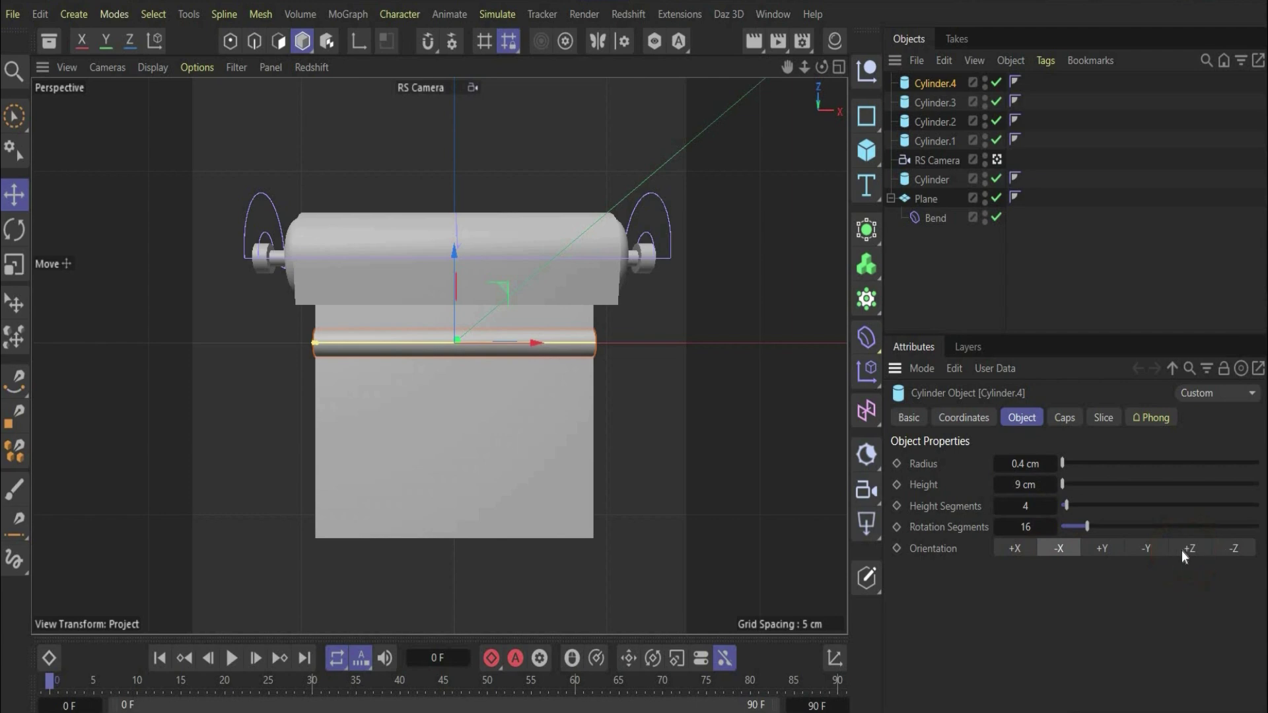
left_click(1183, 551)
left_click_drag(453, 259, 453, 429)
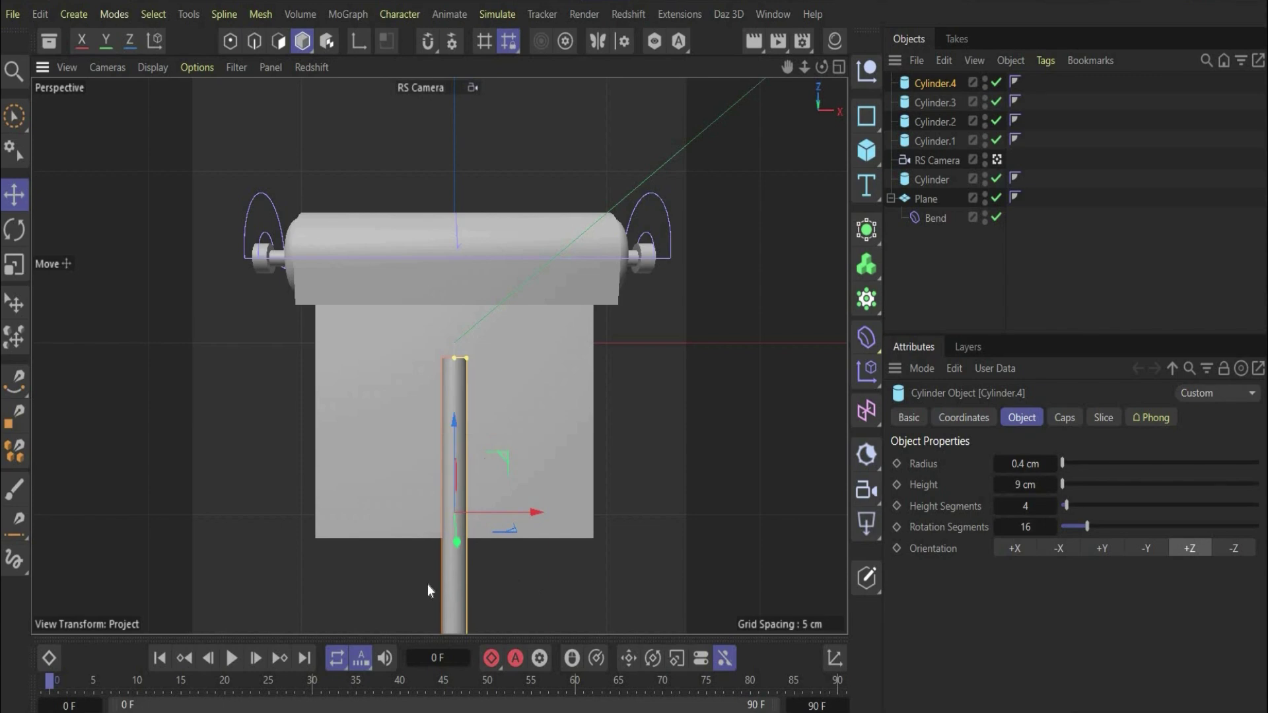
Step: Duplicate the handle cylinder and scale the copy to 1.5 on X, 1.5 on Y and 0.13 on Z
left_click(459, 385, "ctrl")
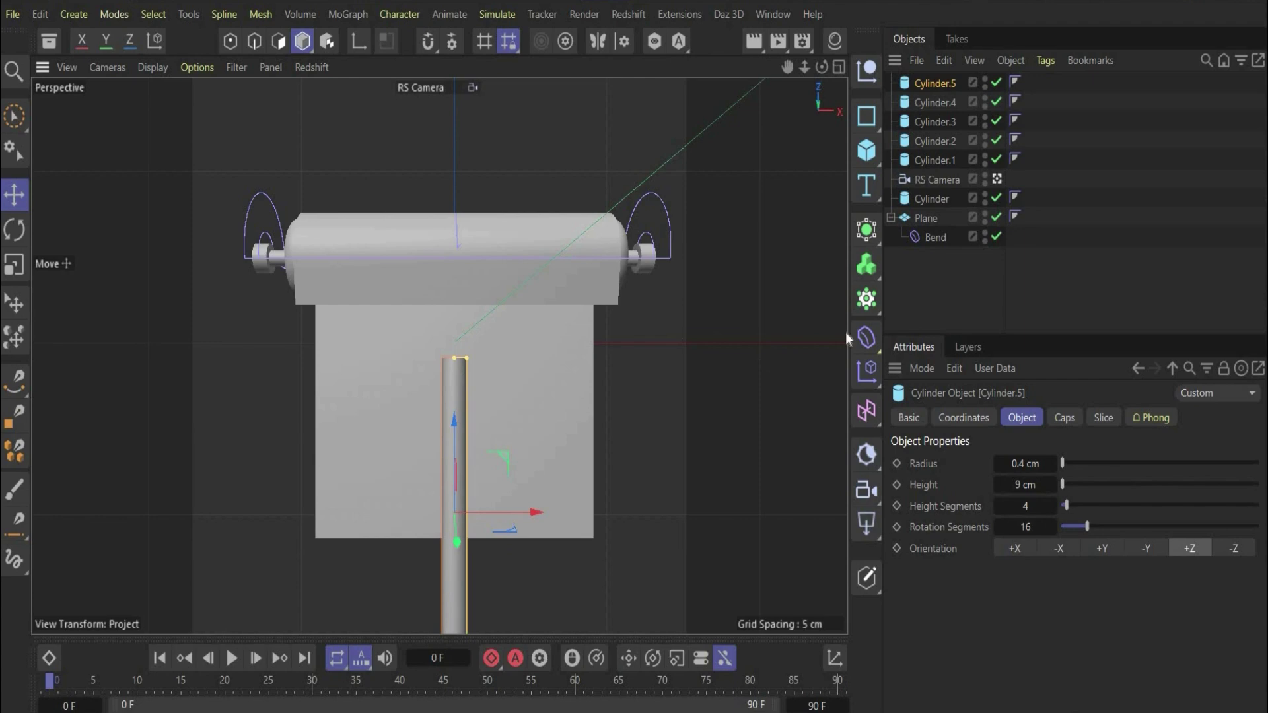
left_click(982, 420)
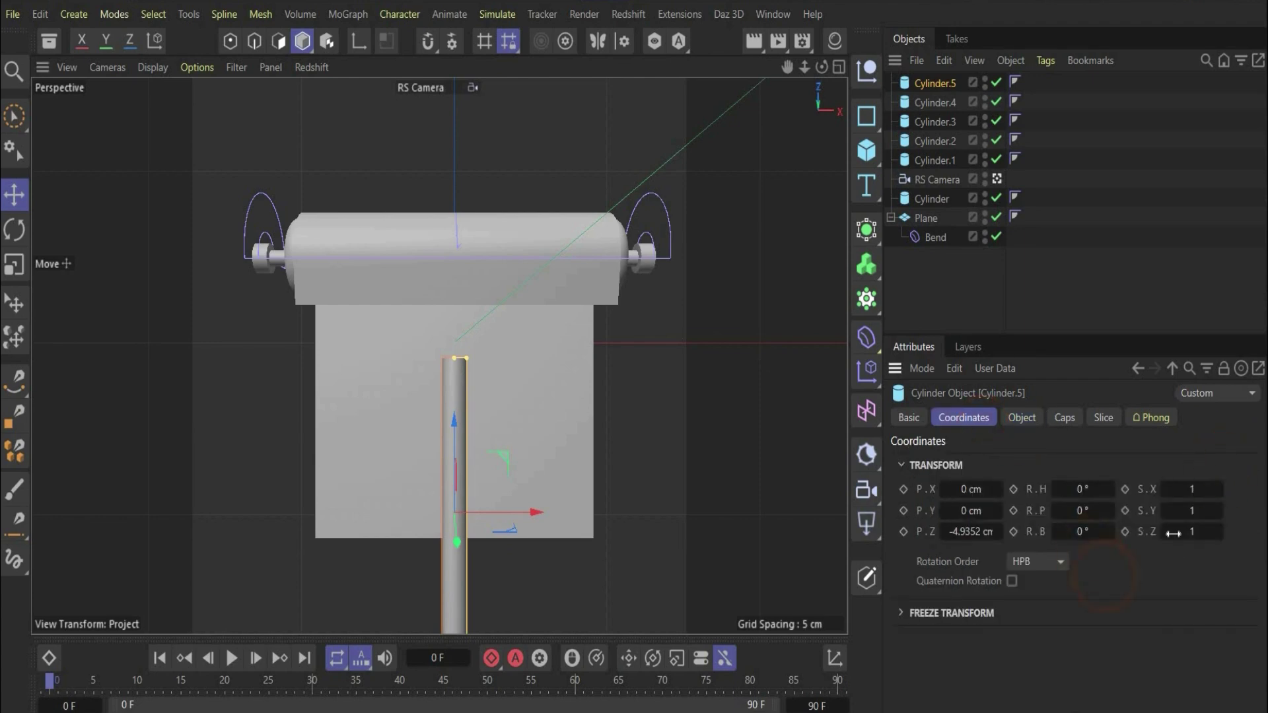
left_click_drag(1182, 525, 1154, 540)
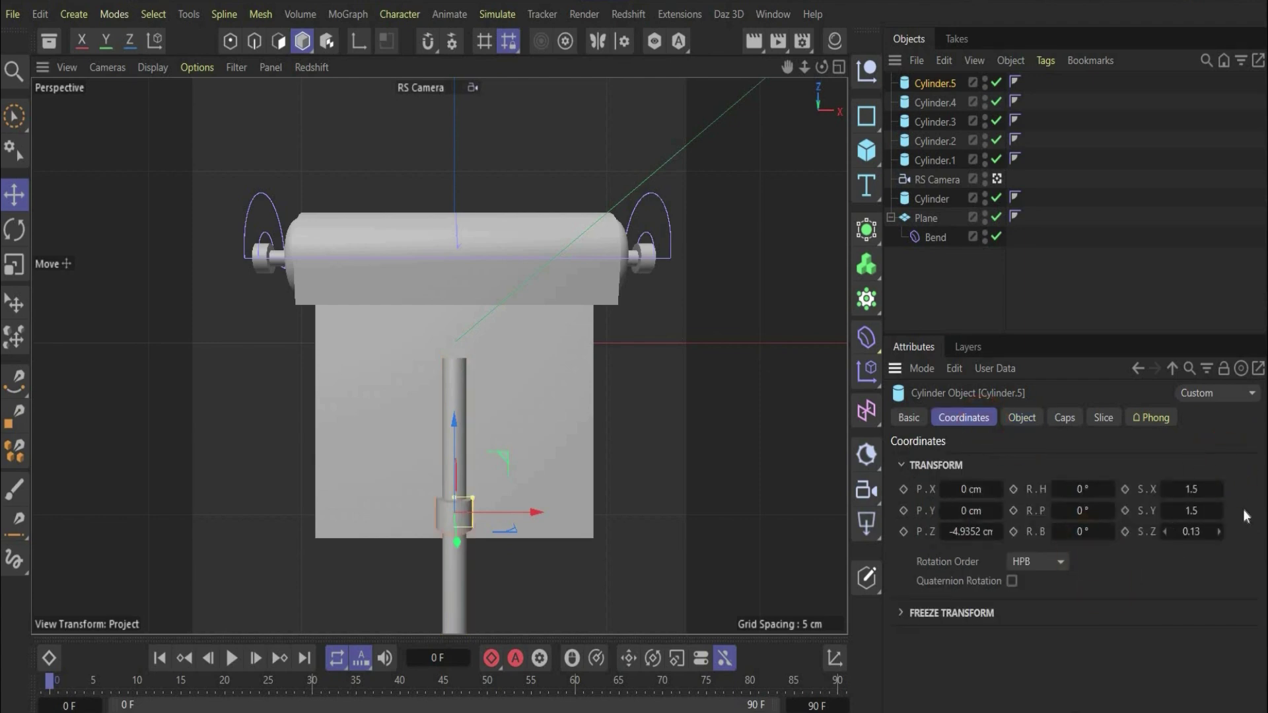
Step: Enable the fillet on the handle collar's caps and move the collar along Z to the upper end of the handle
left_click(1064, 418)
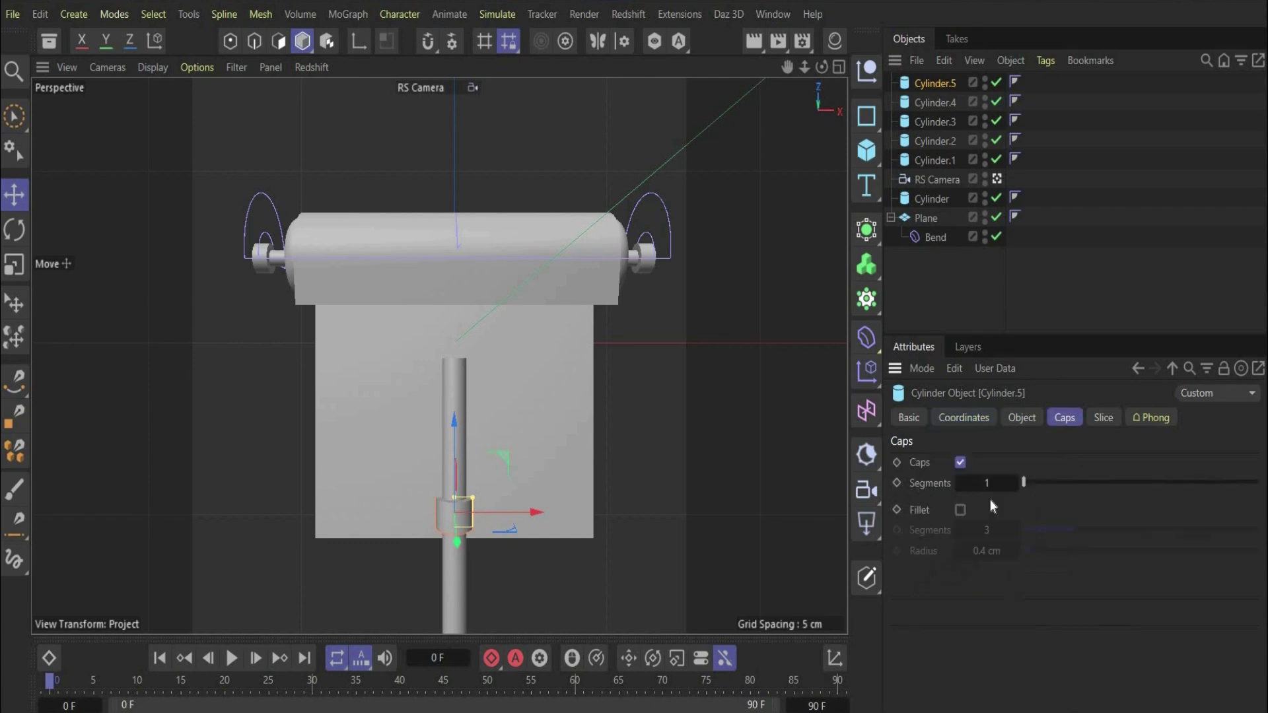
left_click(961, 509)
left_click_drag(454, 512, 470, 268)
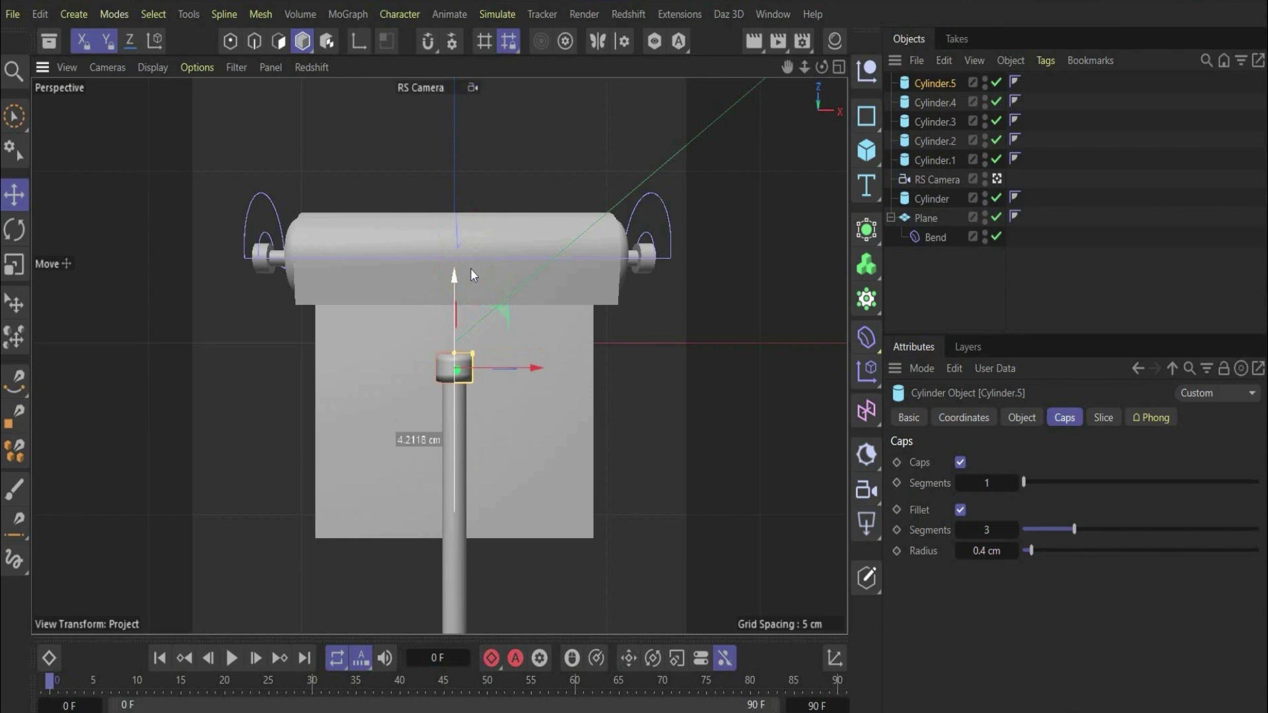
key("Return")
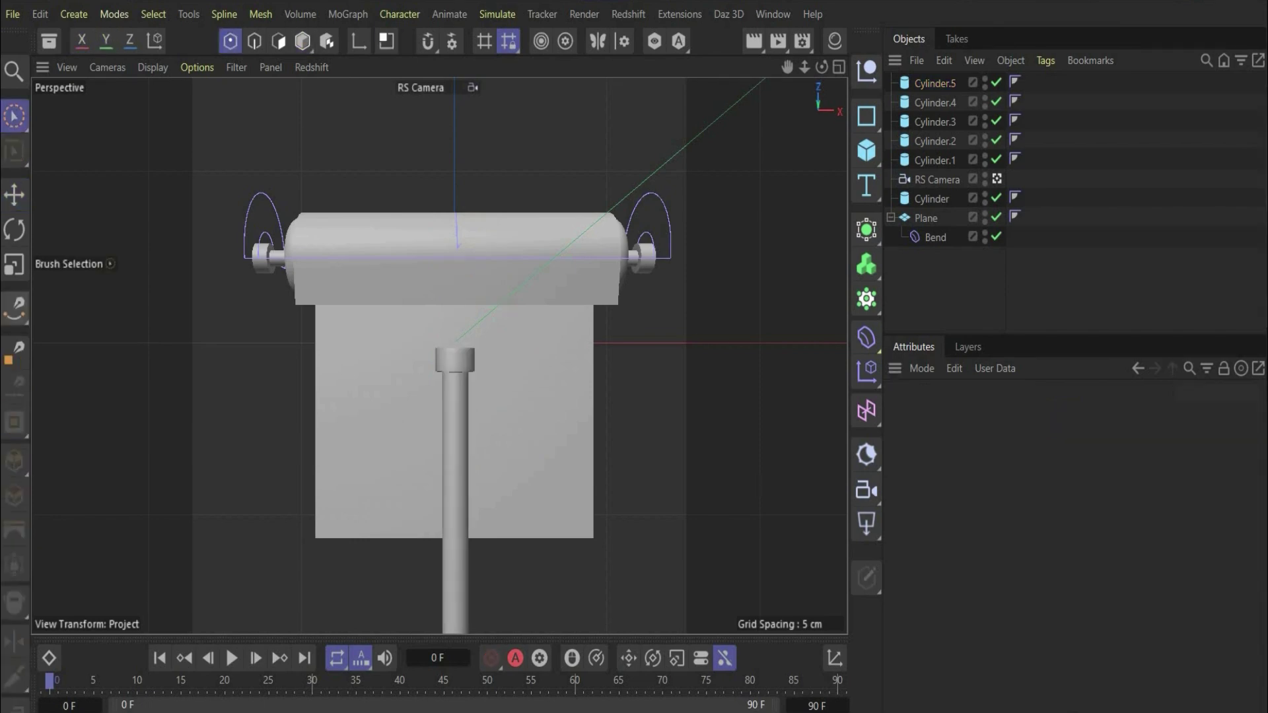
Step: Draw a four-point Bezier spline from the roller's left end collar down around a rounded corner to the handle collar
left_click(18, 310)
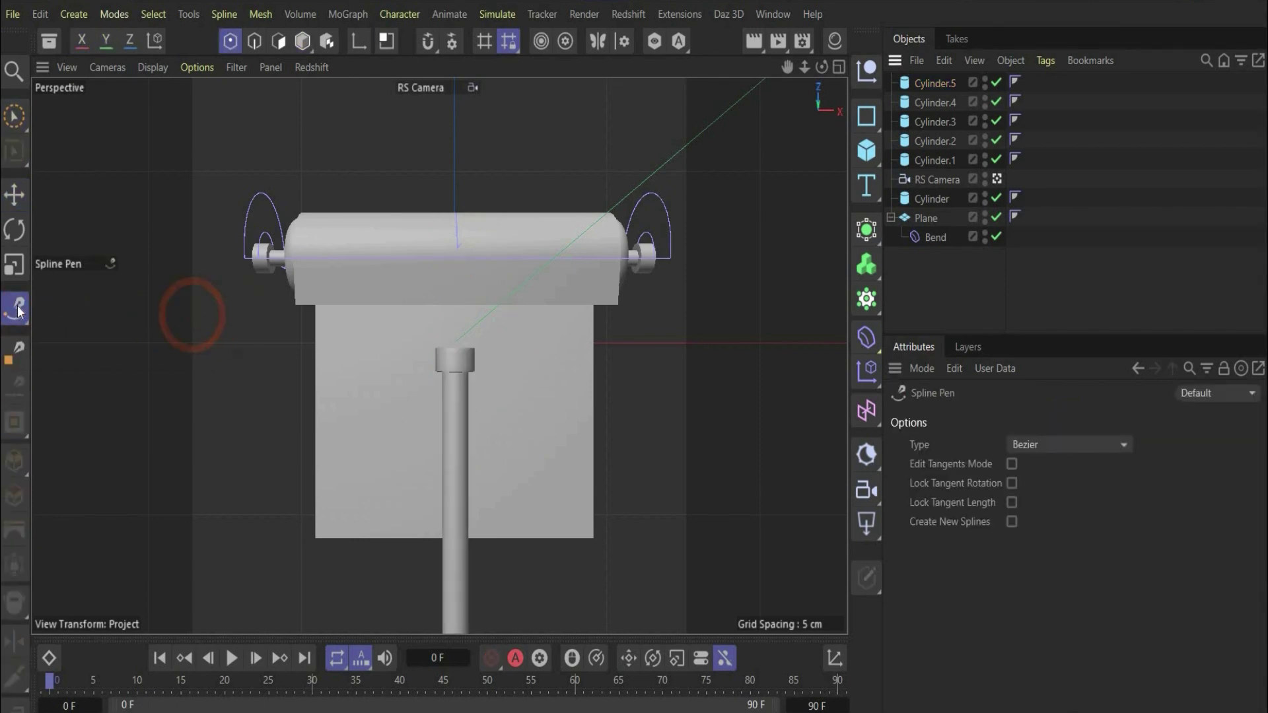
left_click(240, 289)
left_click(258, 262)
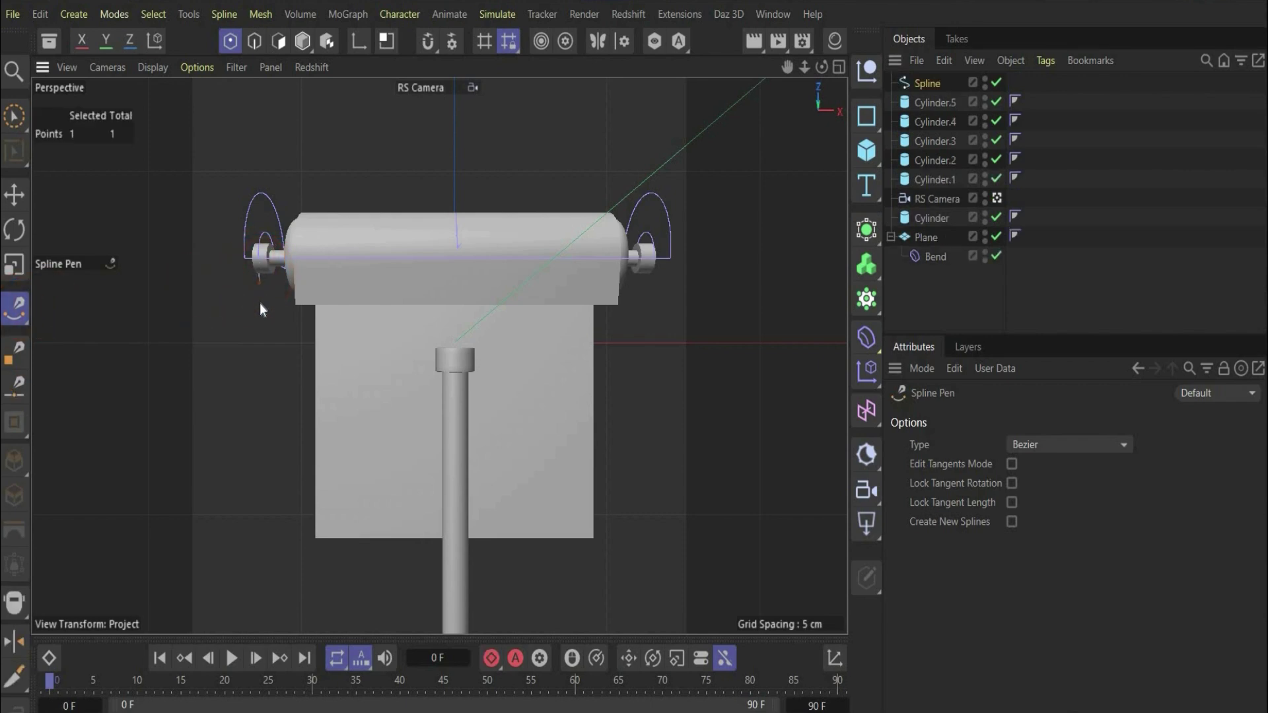
left_click(260, 322)
left_click(298, 342)
left_click_drag(319, 344, 333, 342)
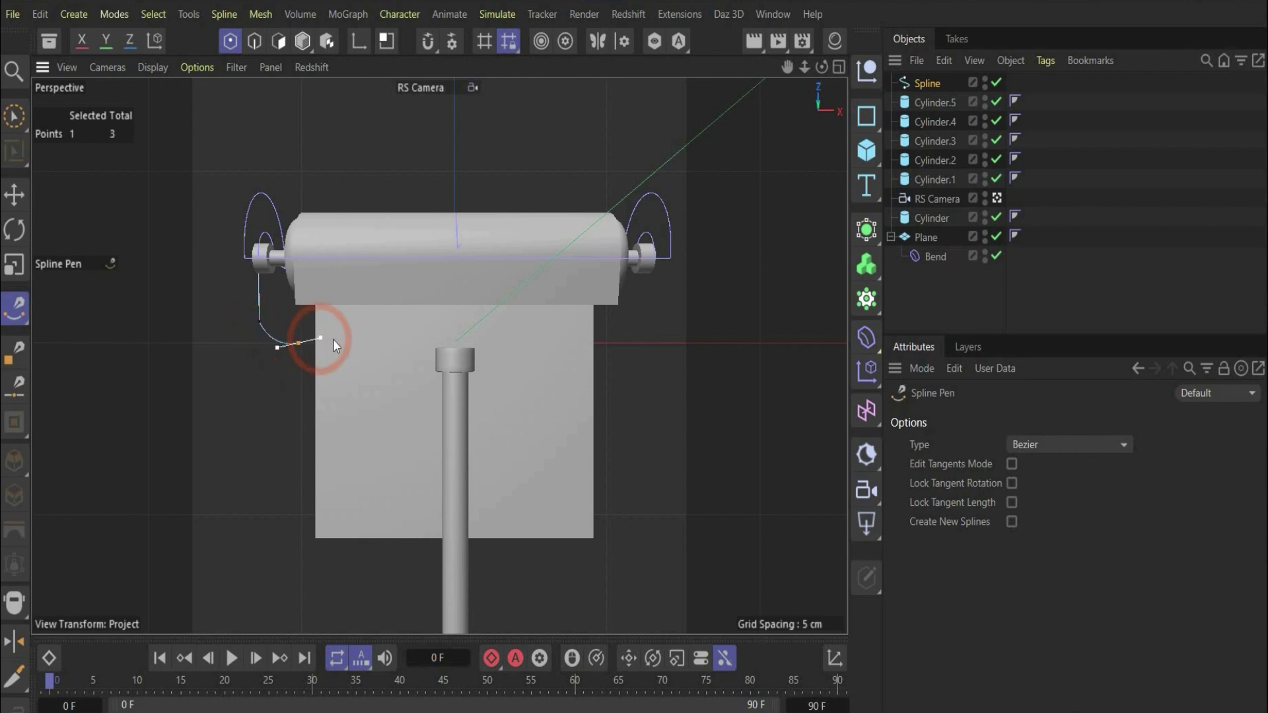
left_click(453, 346)
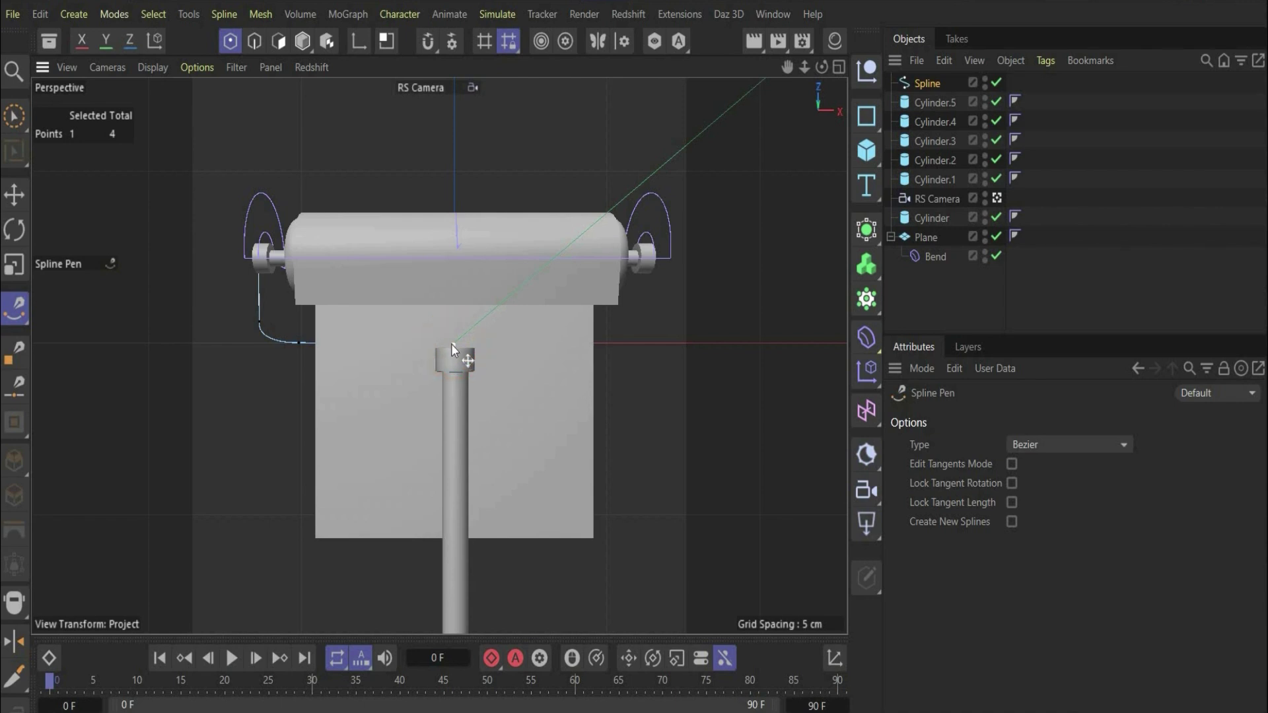
left_click(15, 117)
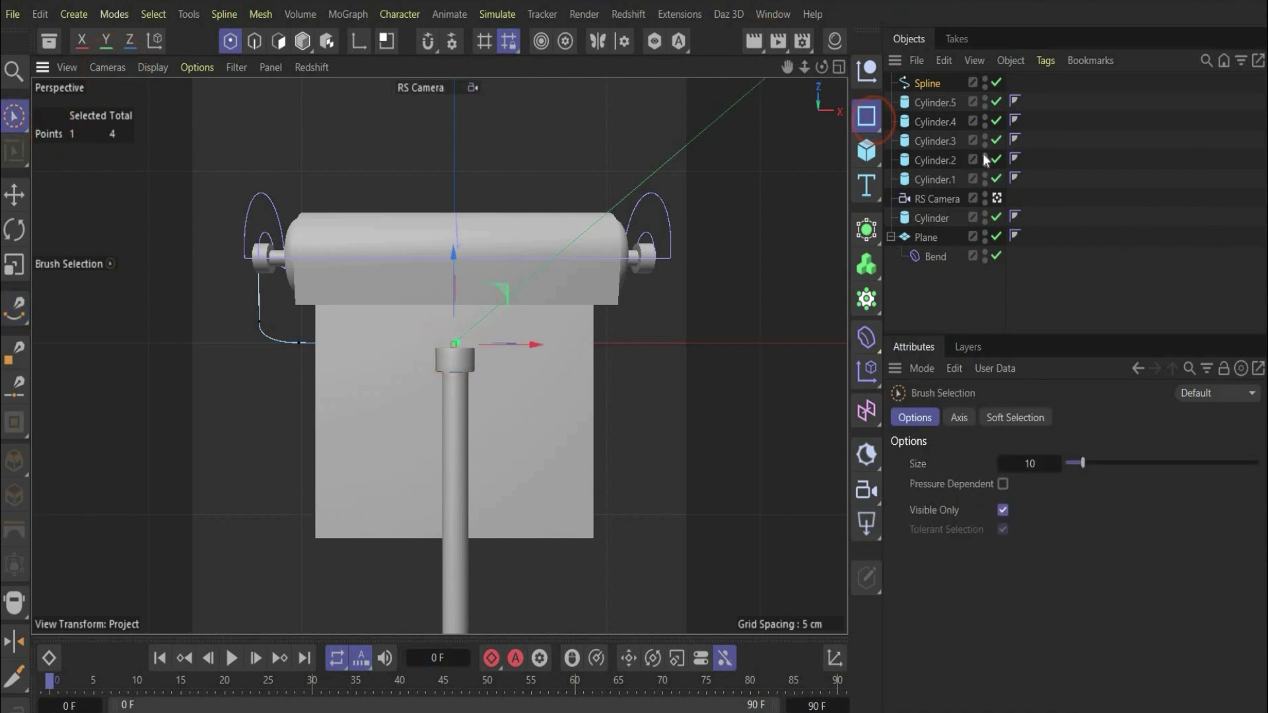
Step: Add a circle spline with a 0.2 cm radius as the frame's cross-section
left_click(873, 121)
left_click(1030, 139)
left_click(1023, 502)
type("0,12")
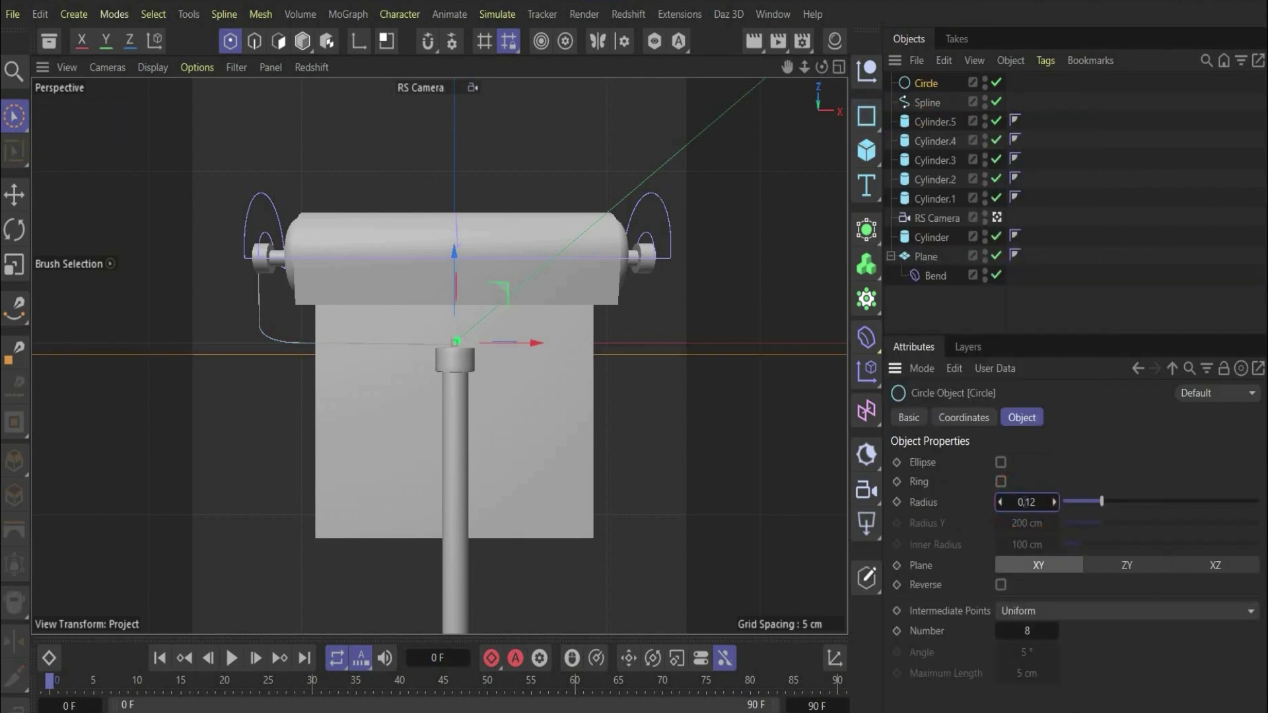
key("Return")
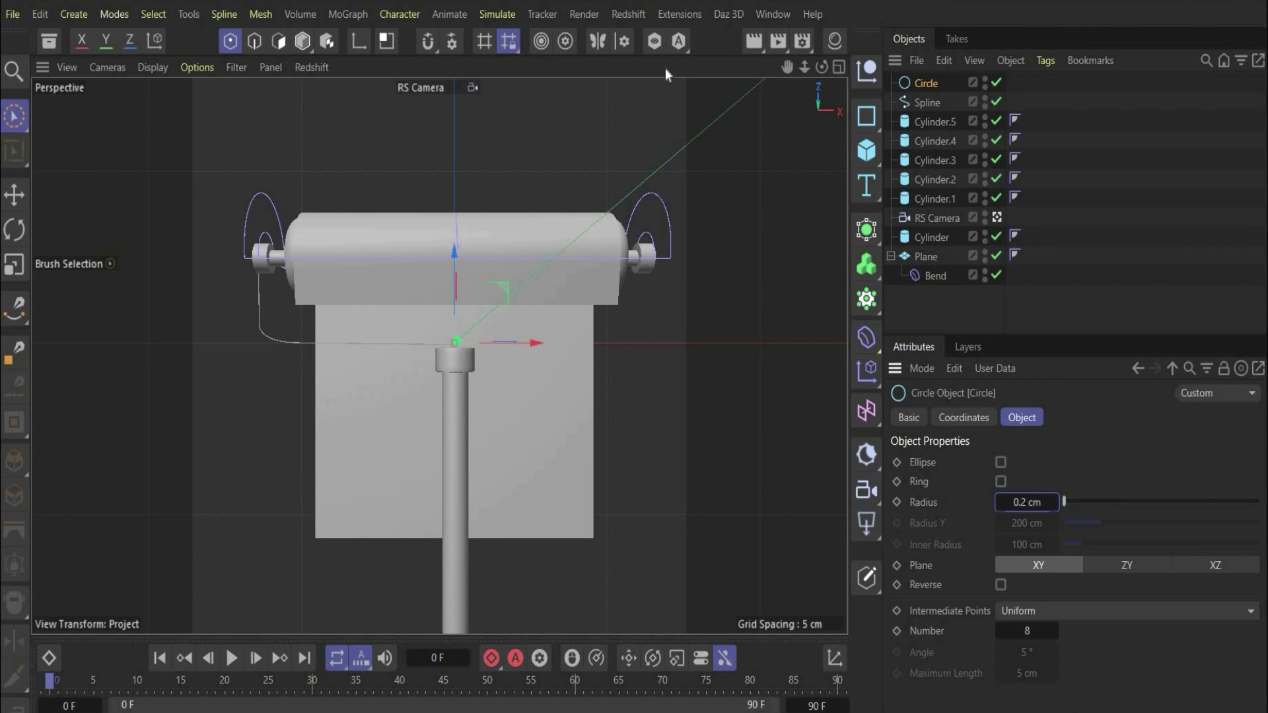
Step: Create a Sweep generator and nest the circle and the frame spline under it, with the circle first
left_click(866, 229)
left_click(1117, 322)
mouse_move(932, 101)
left_mouse_down()
mouse_move(933, 87)
mouse_move(938, 113)
mouse_move(928, 84)
left_mouse_up()
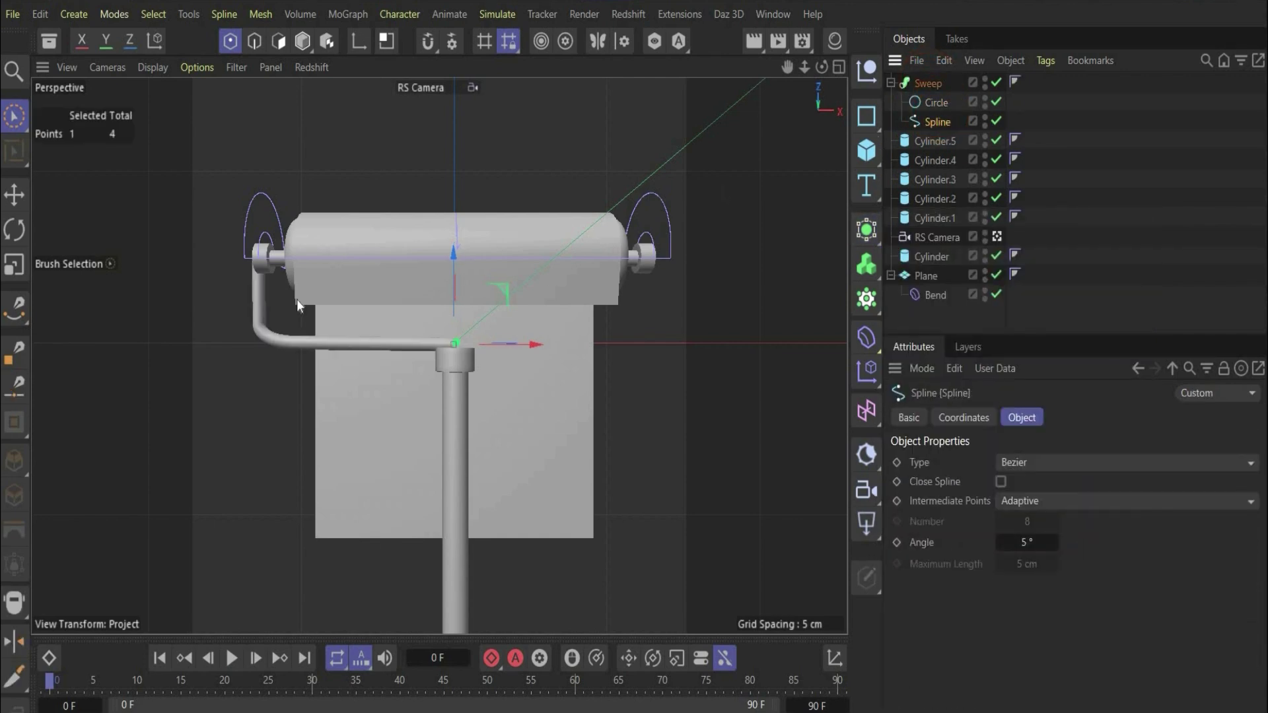
Step: Nudge the frame spline's end point slightly along +X at the handle collar, undoing the extra shift along Z
left_click_drag(537, 346, 543, 346)
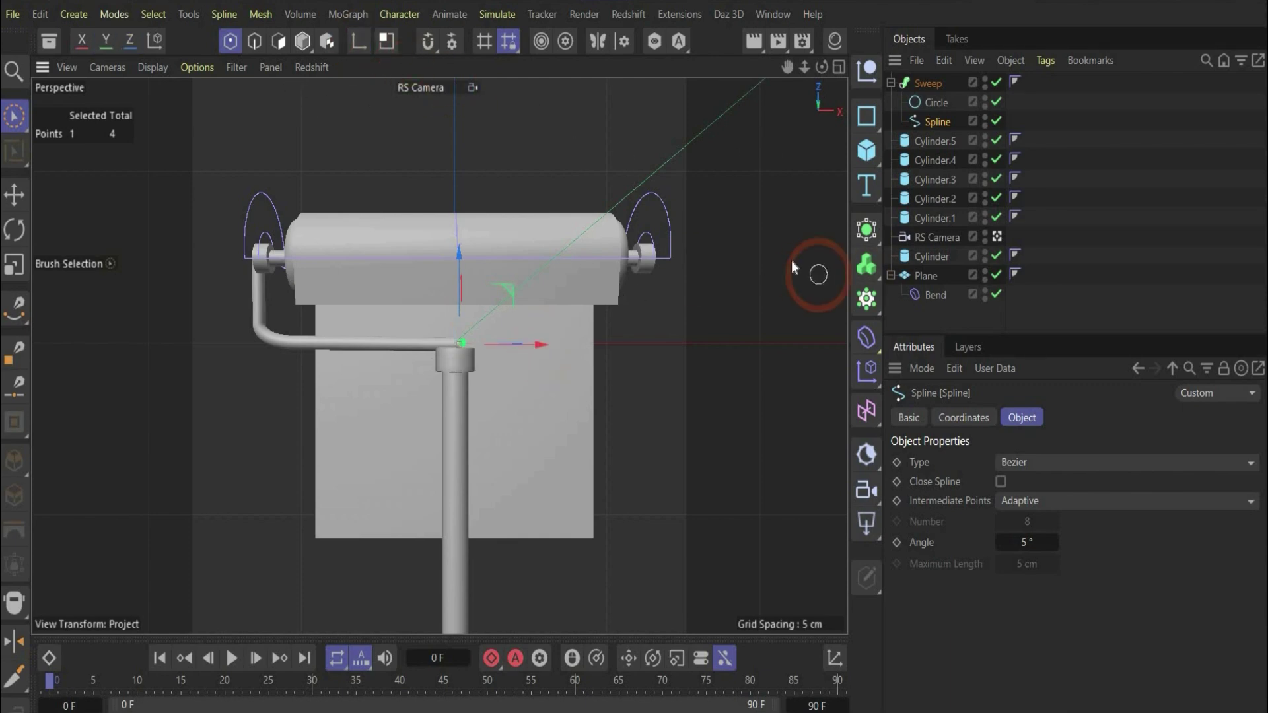
key("e")
left_click_drag(460, 267, 461, 269)
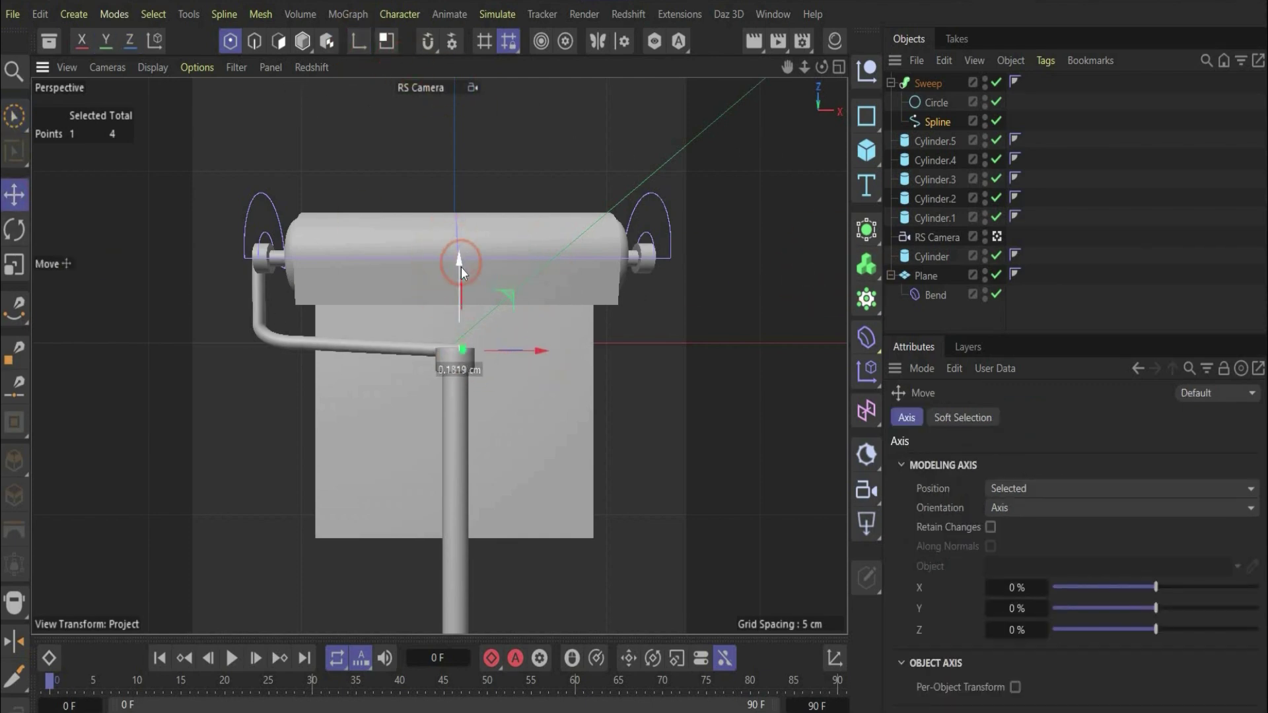
key("ctrl+z")
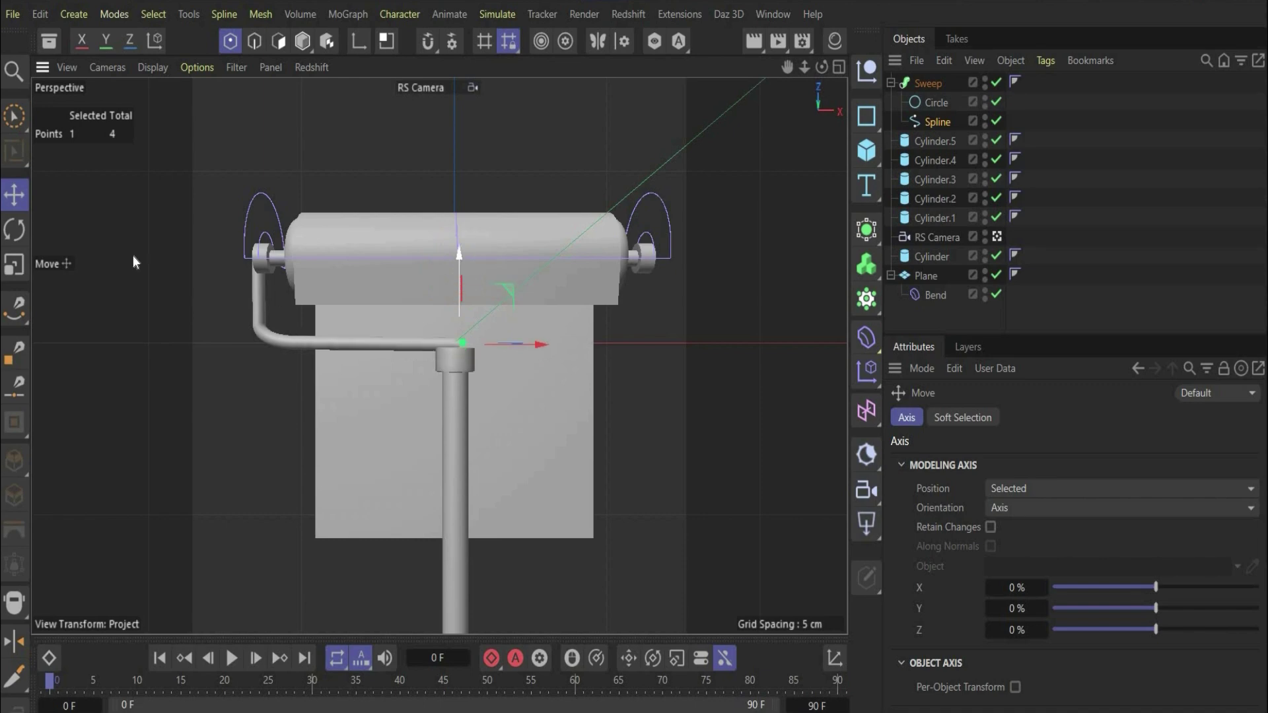
Step: Move the whole Sweep down along Z and slightly along X to line up with the handle collar and end collar
left_click(750, 170)
left_click(928, 84)
left_click(374, 297)
left_click_drag(458, 275, 460, 283)
left_click_drag(532, 360, 531, 355)
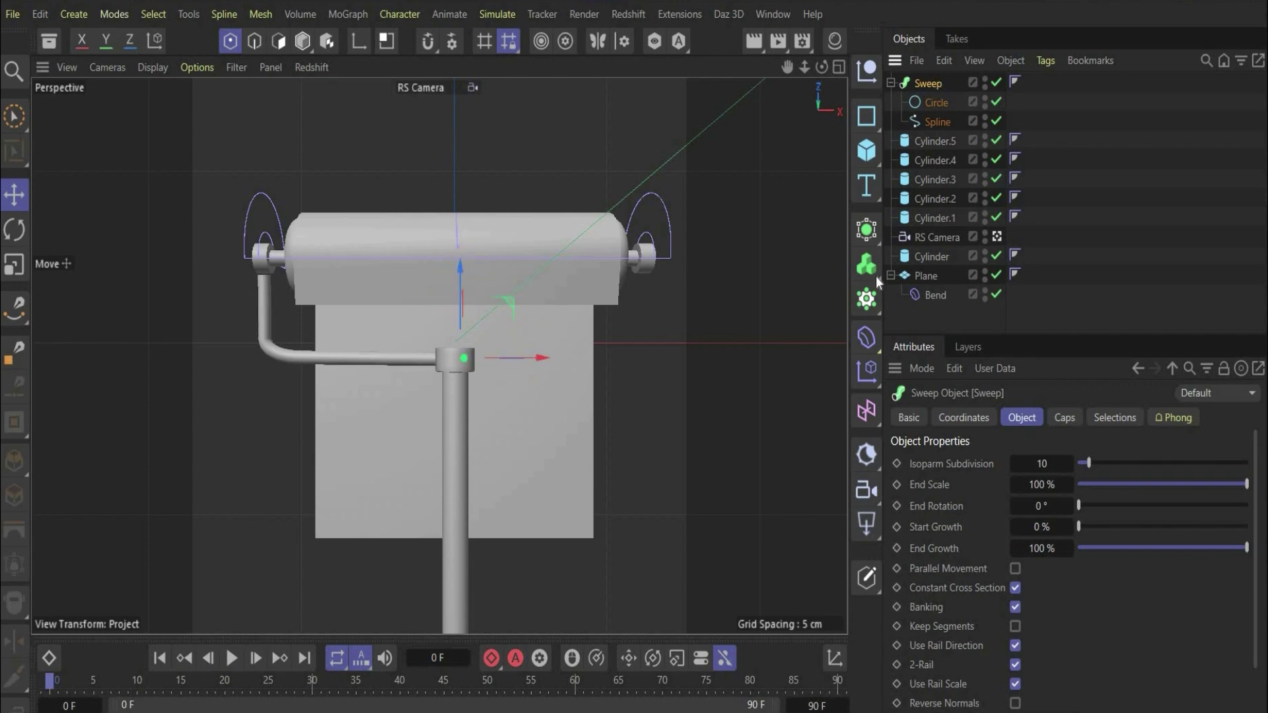
Step: Add a Symmetry generator and nest the Sweep under it to mirror the frame arm to the other side
left_click(866, 229)
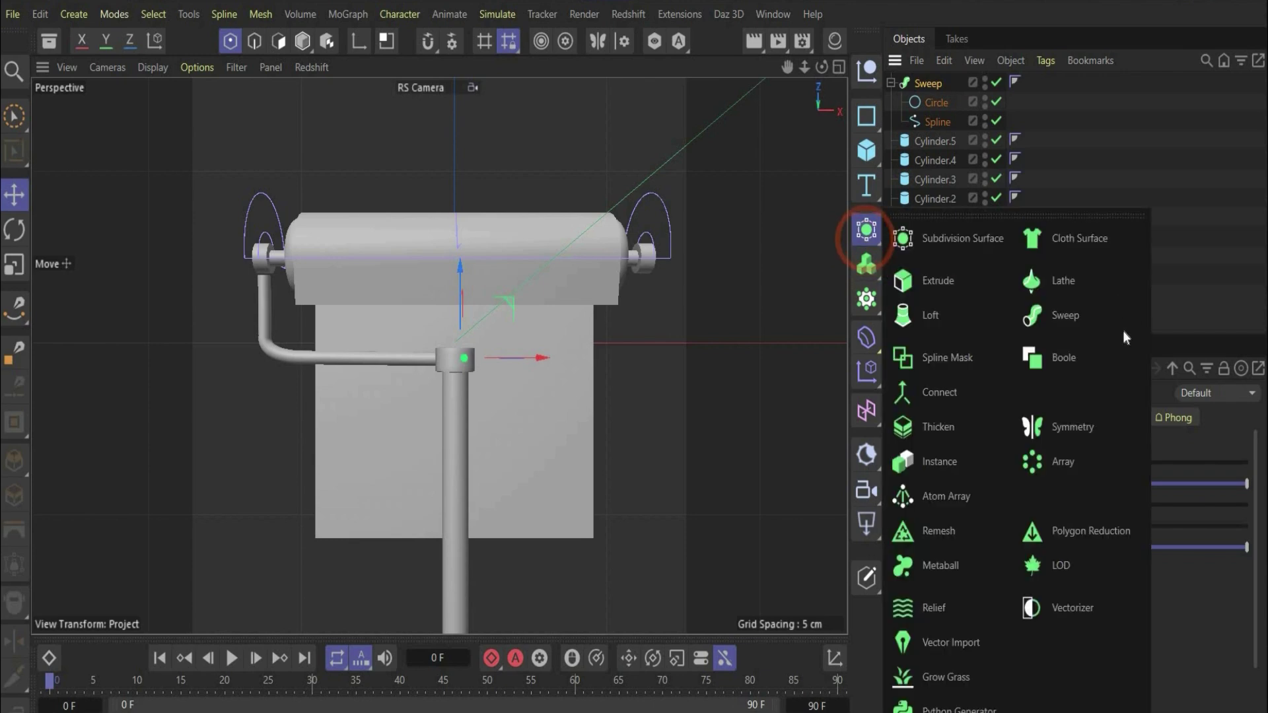
left_click(1095, 419)
left_click_drag(936, 83, 937, 84)
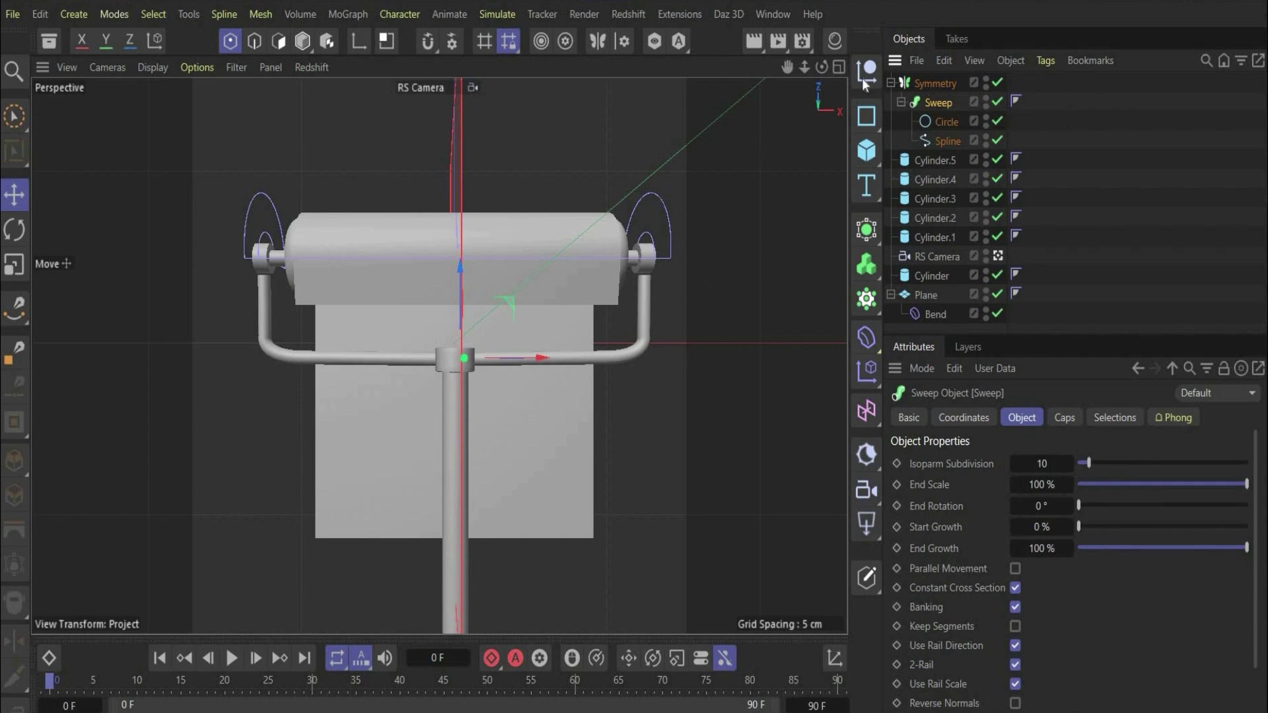
Step: Leave the RS Camera view and raise the Symmetry object along Y toward the height of the roller's axle
left_click(997, 255)
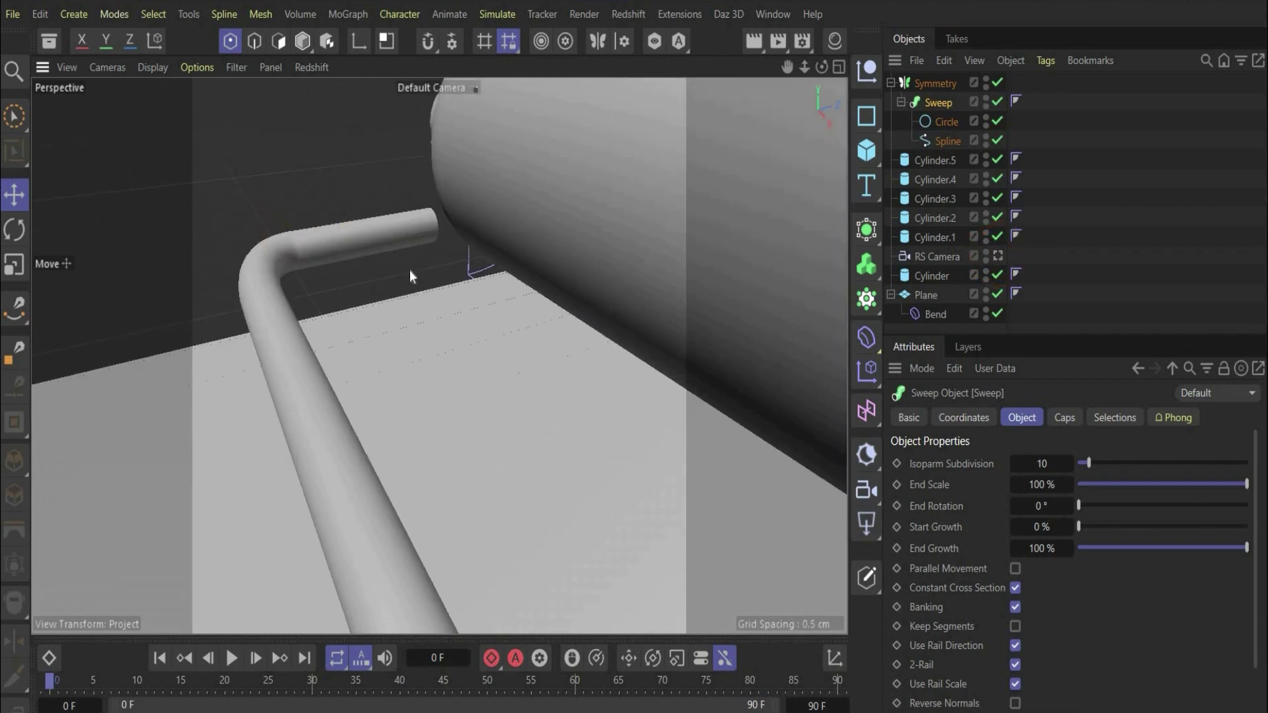
key("h")
left_click(929, 179)
left_click(930, 88)
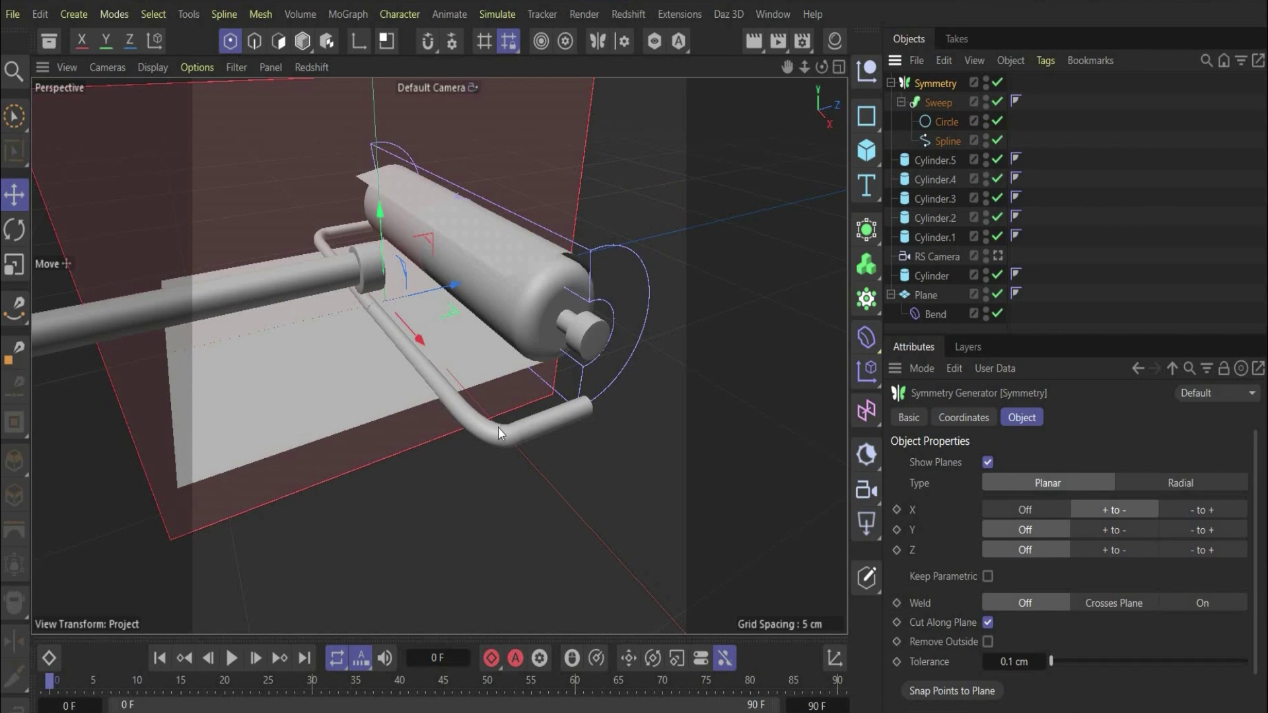
left_click(793, 315)
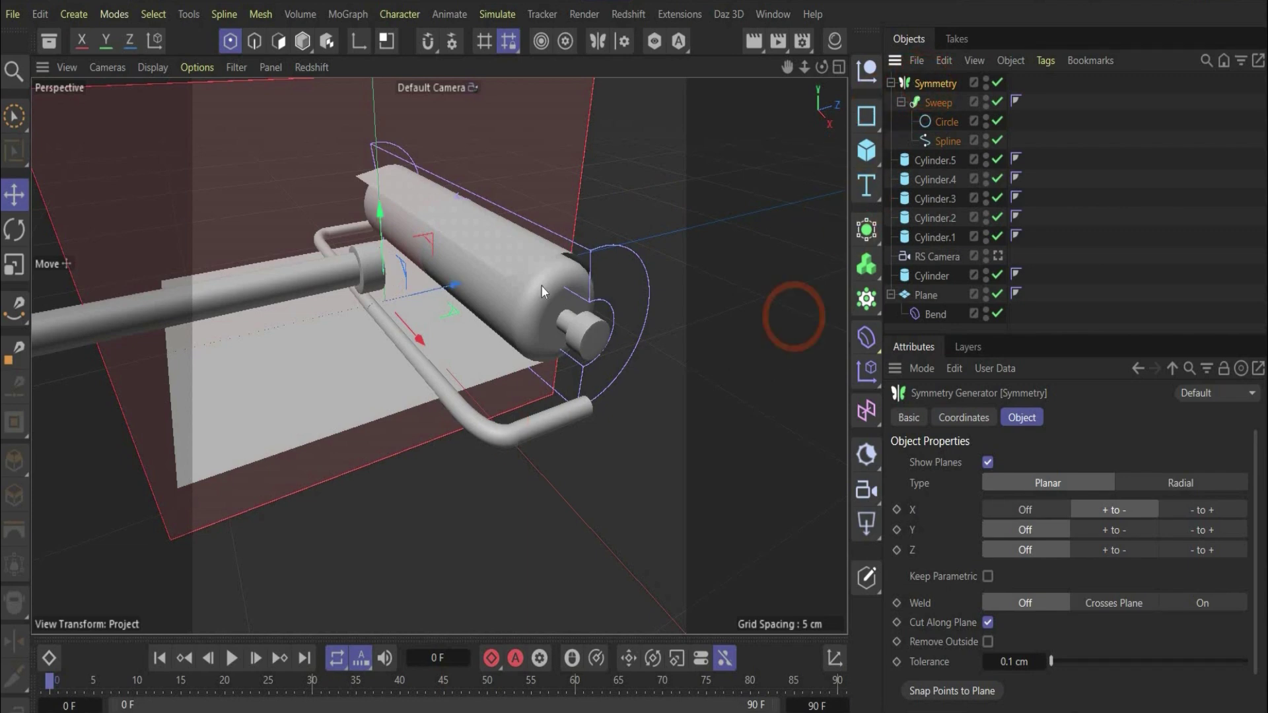
left_click_drag(381, 211, 401, 175)
Step: Return to the RS Camera view and scale the Symmetry object narrower along X so its arms meet the end collars
left_click(998, 255)
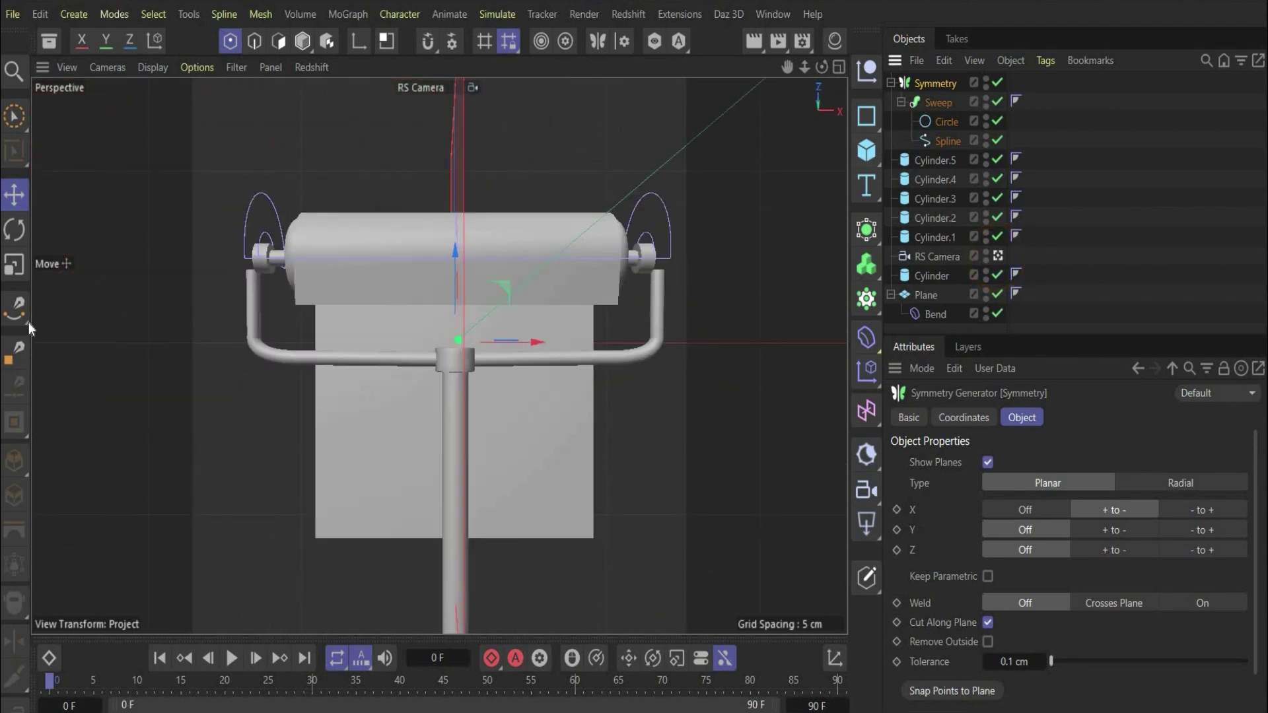
left_click(14, 264)
left_click_drag(532, 339, 535, 342)
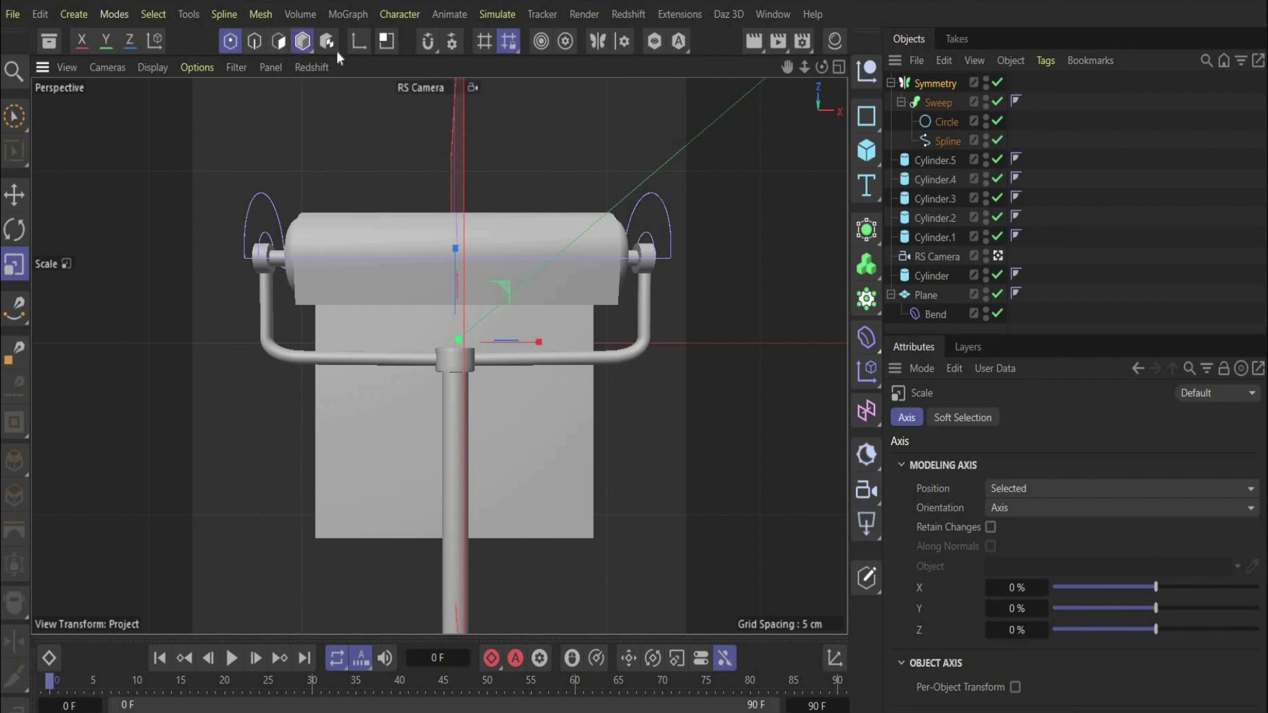
left_click(301, 45)
Step: Add a background plane with a width and height of 18 cm
left_click(867, 151)
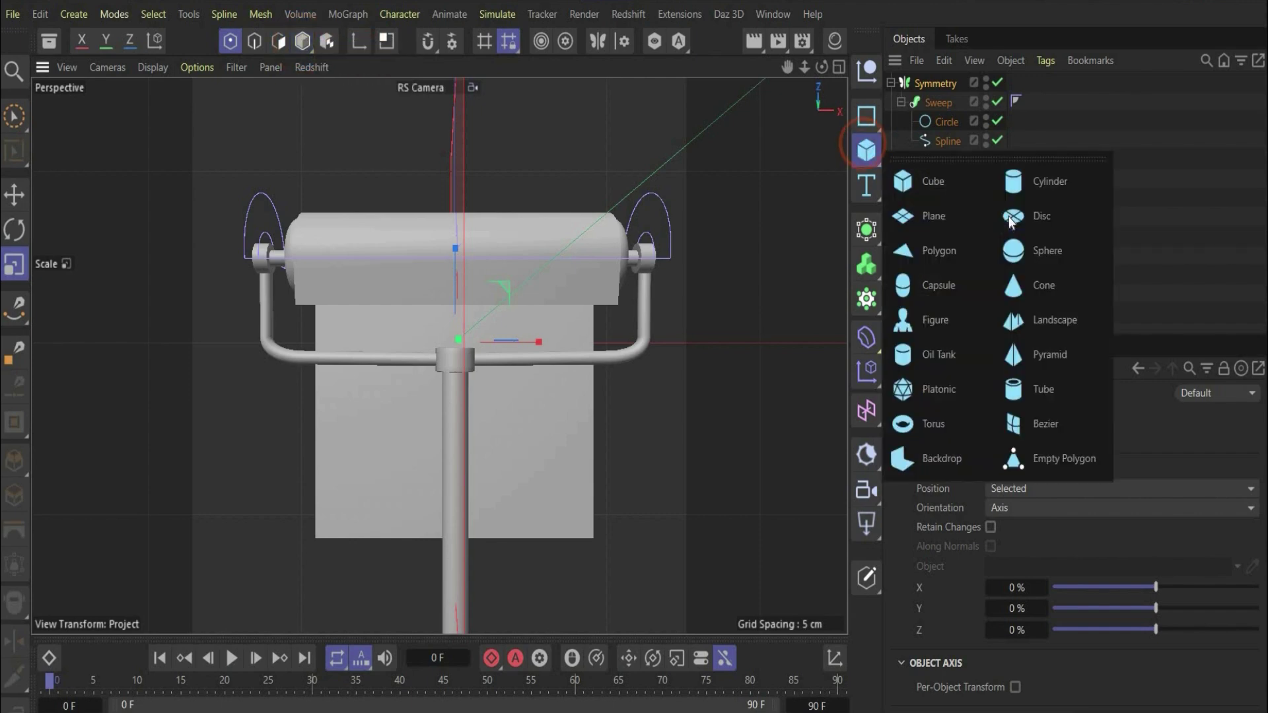
left_click(925, 210)
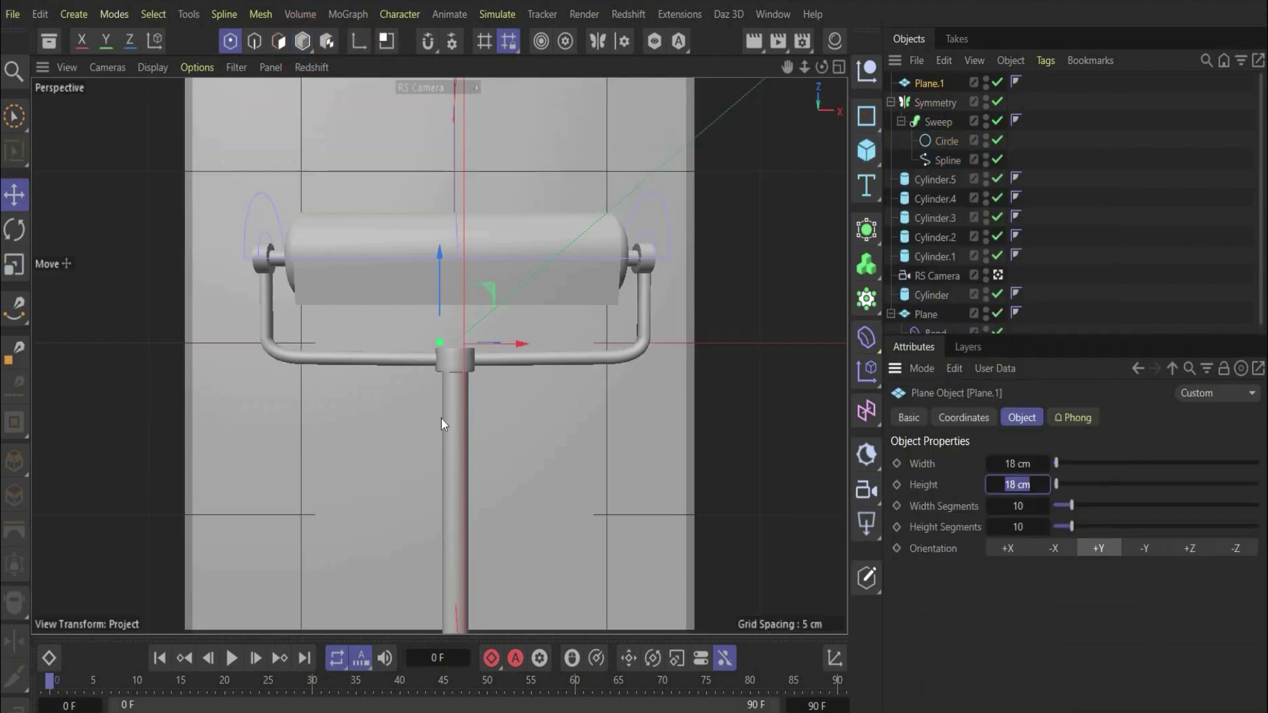
key("Return")
Step: Collapse the Symmetry and bent Plane hierarchies and move the RS Camera to the end of the object list
left_click(891, 102)
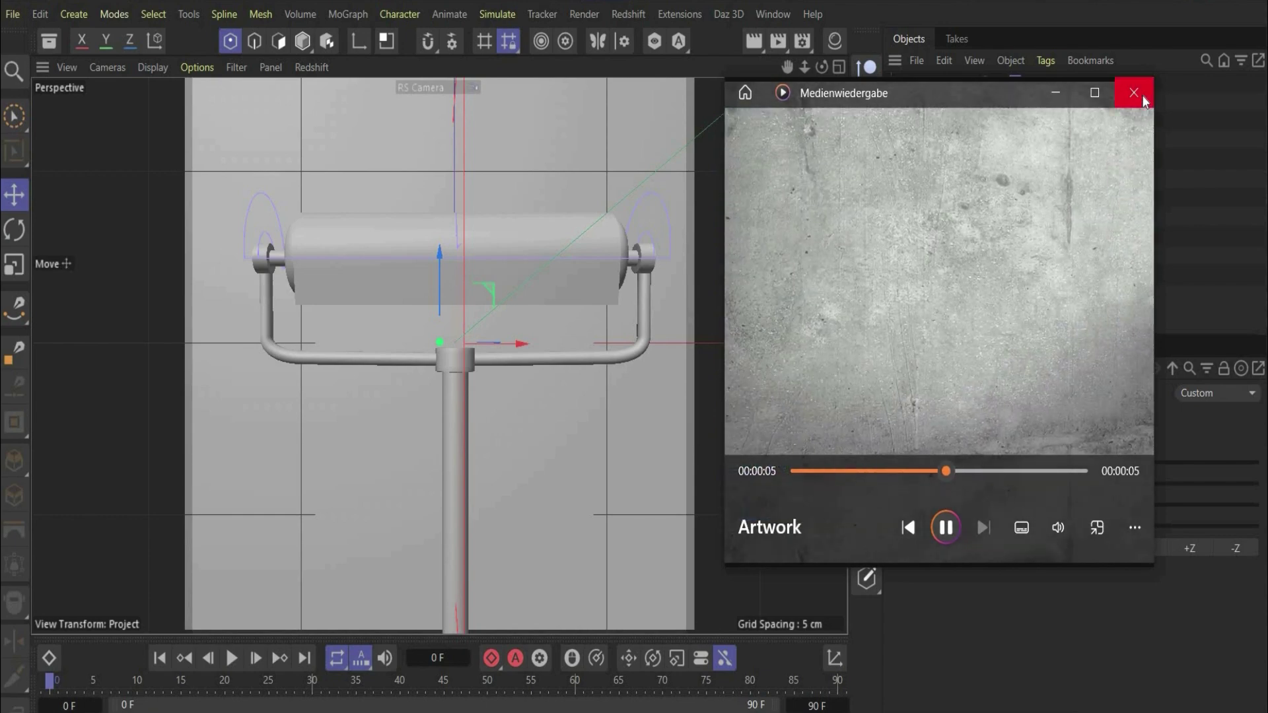
left_click(1133, 94)
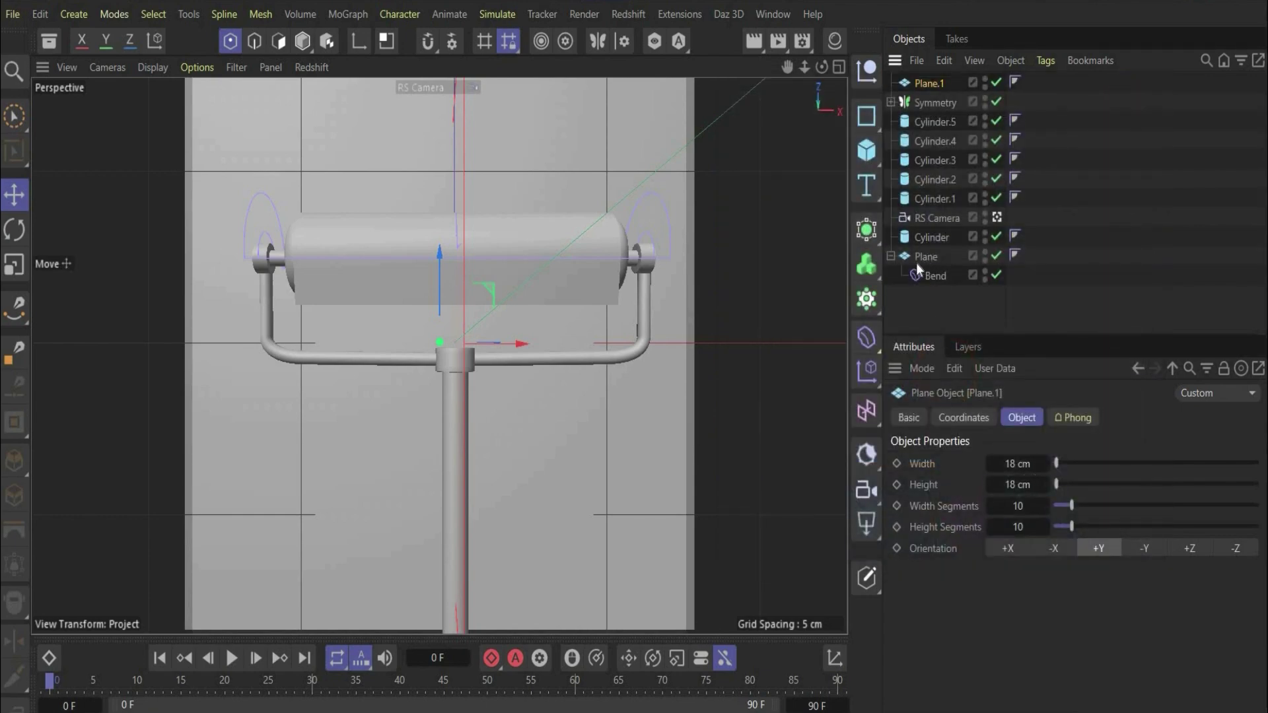
left_click_drag(926, 225, 929, 290)
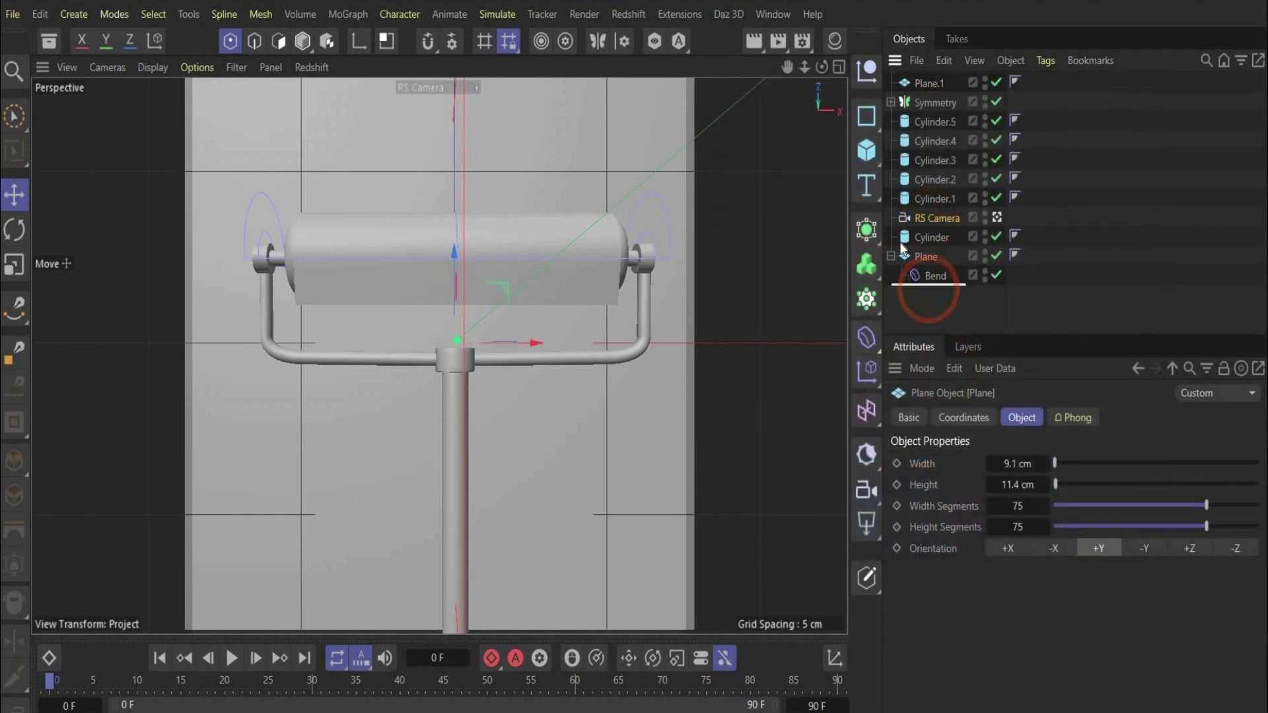
left_click(891, 236)
Step: Select all objects except the RS Camera and rotate them together about the Z axis to angle the roller
left_click(927, 239)
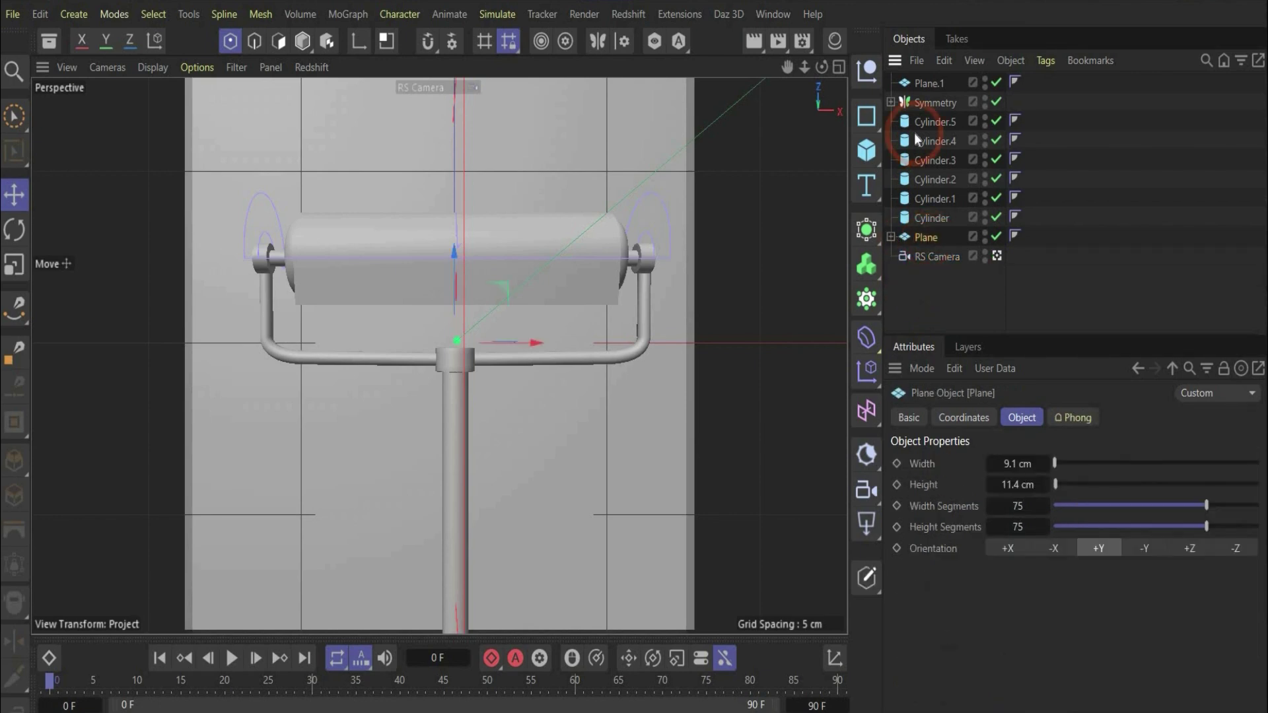
left_click(929, 85, "shift")
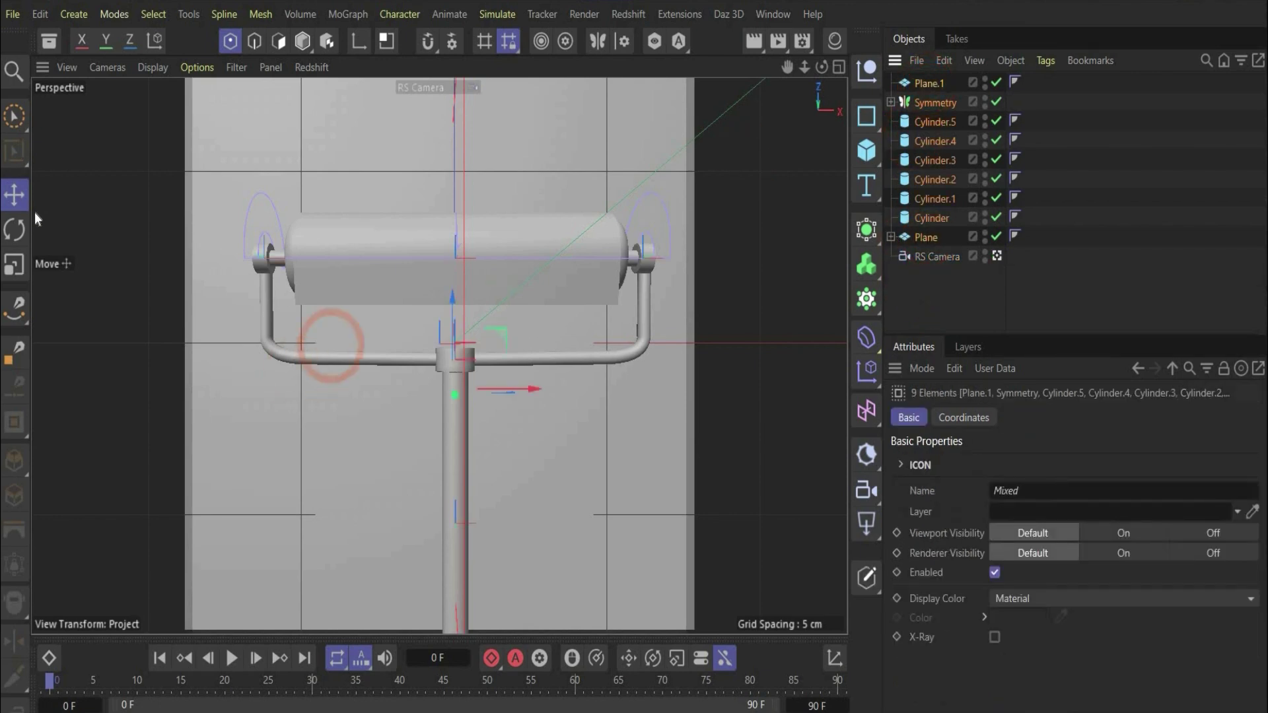
key("r")
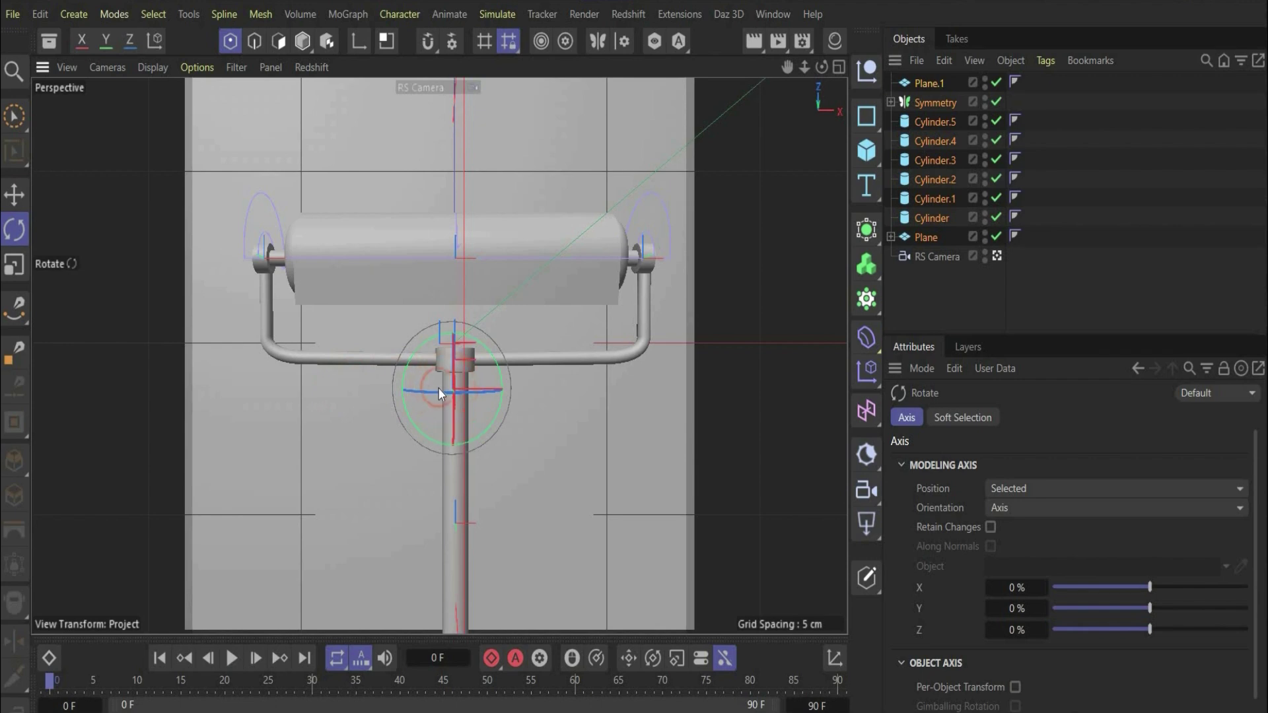
left_click_drag(440, 390, 475, 383)
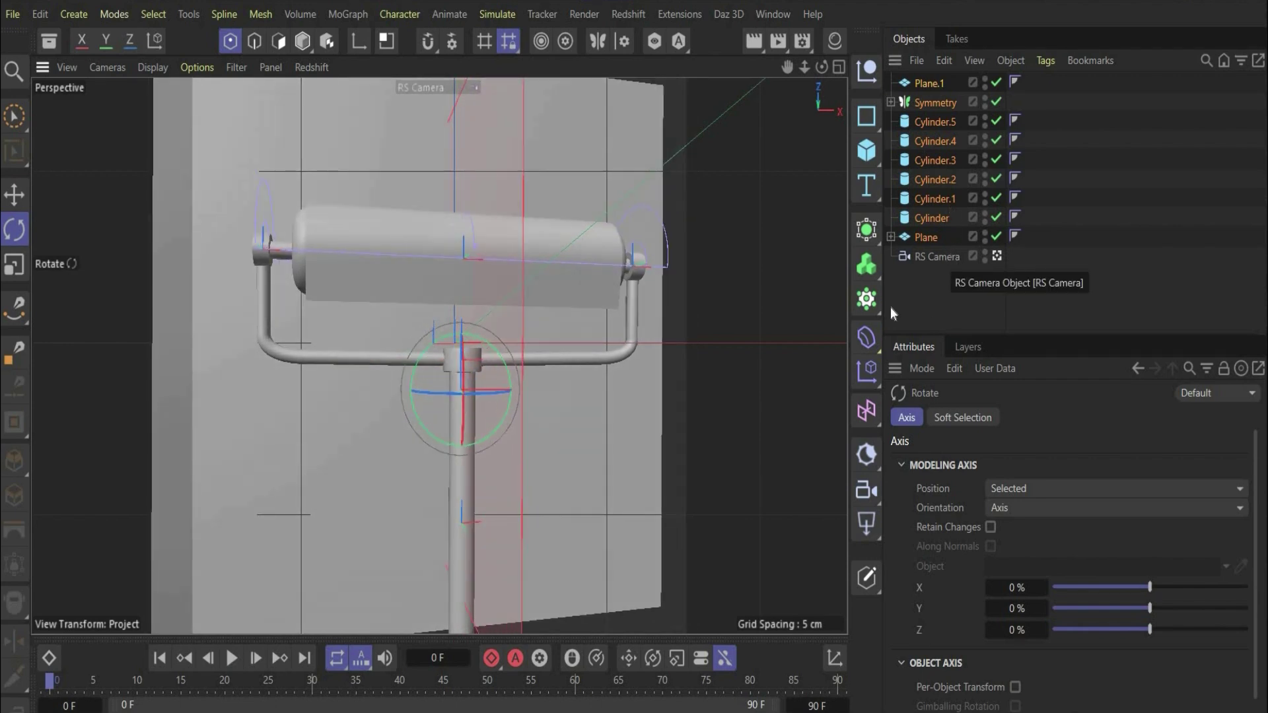
Step: Select the background plane alone and move it along X relative to the rotated roller
left_click(924, 83)
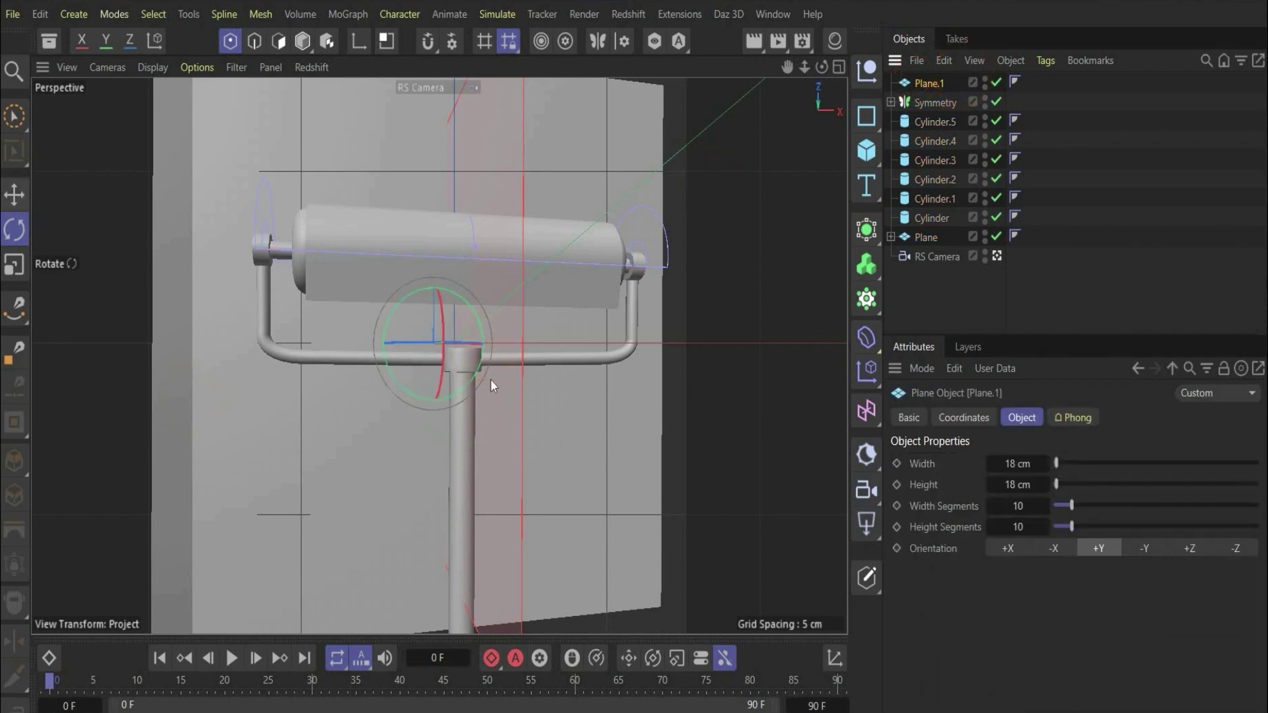
key("e")
left_click_drag(532, 346, 94, 123)
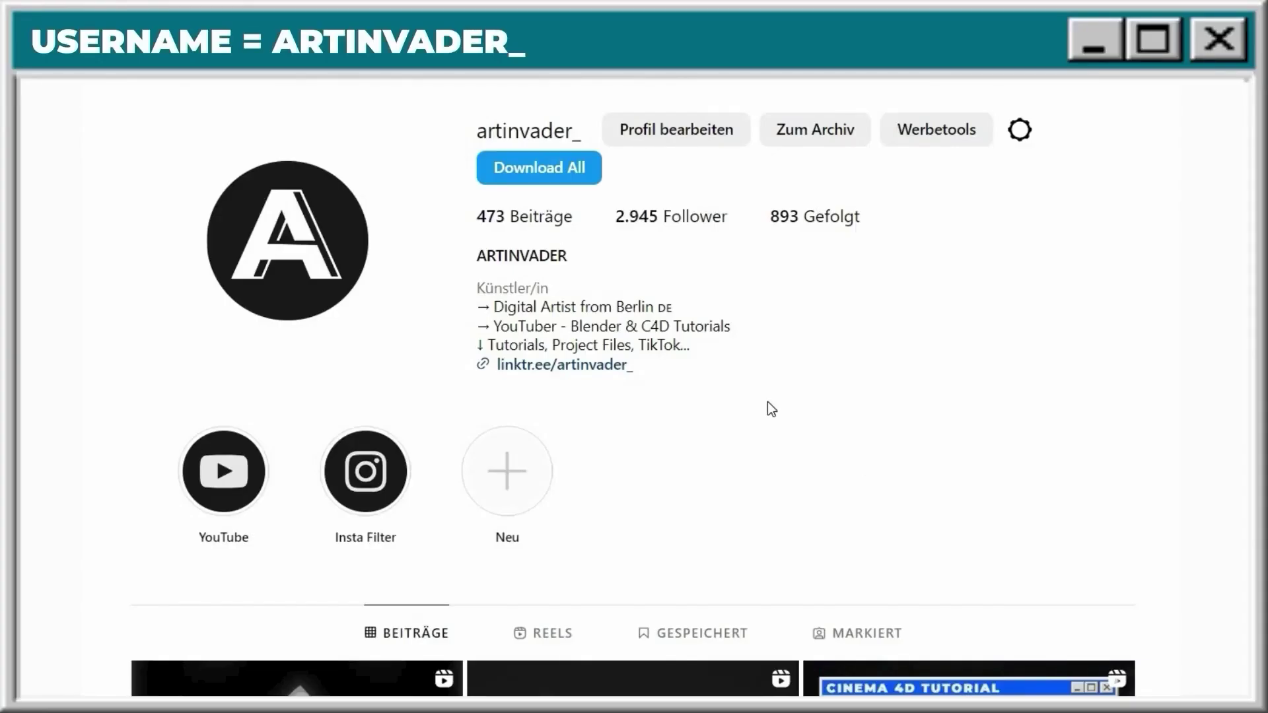
Step: Browse the artist's posts on the Instagram profile and the videos on the TikTok profile
scroll(768, 403, "down", 5)
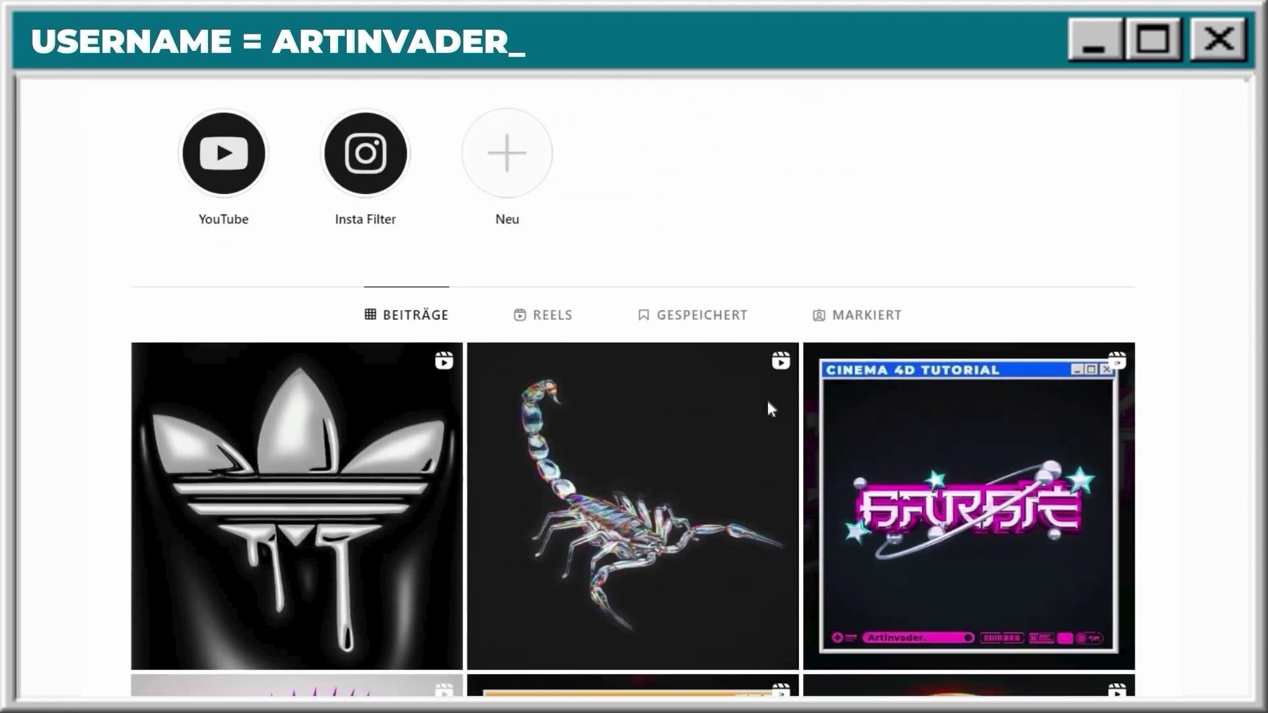
scroll(768, 408, "down", 6)
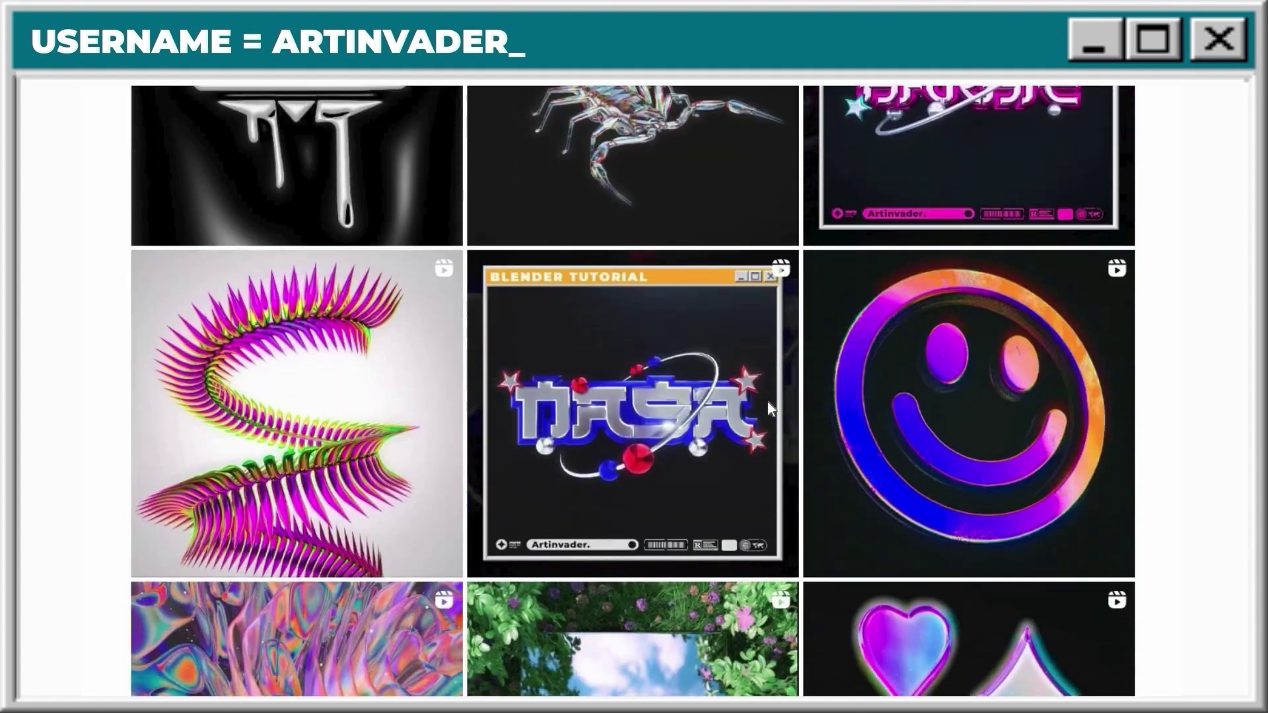
scroll(768, 402, "down", 3)
scroll(768, 402, "down", 1)
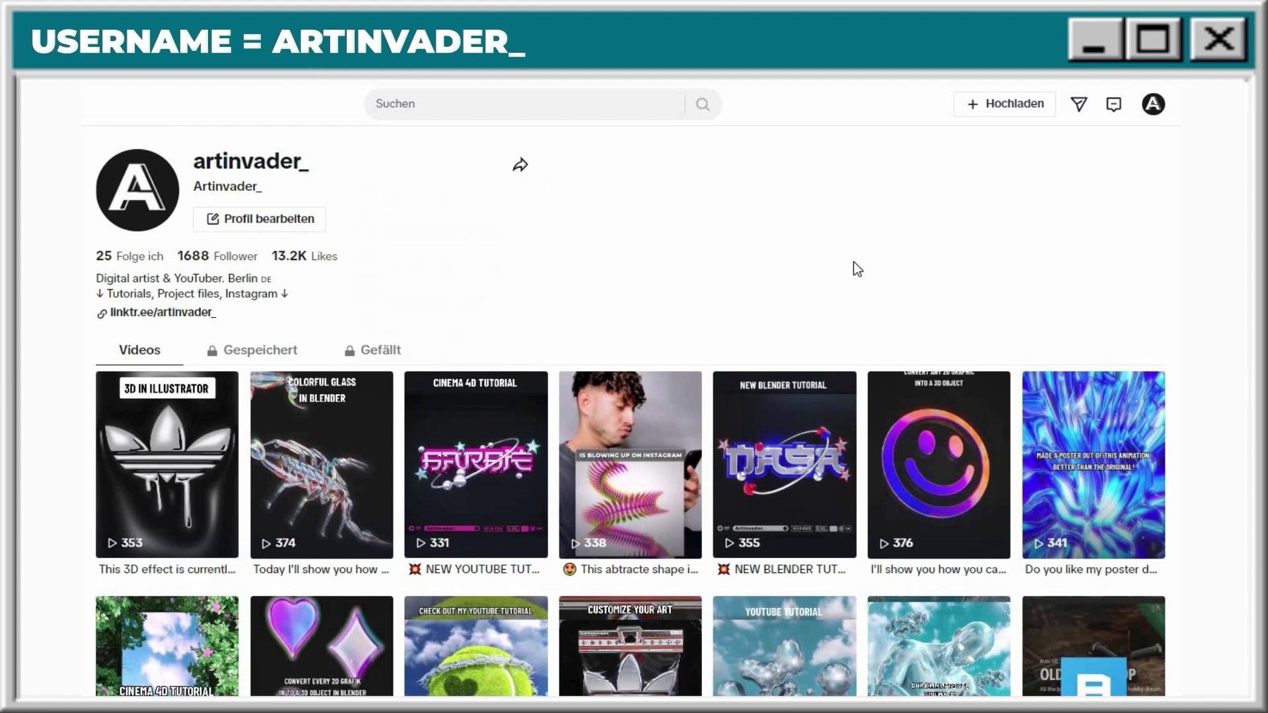
scroll(853, 262, "down", 1)
scroll(853, 261, "down", 1)
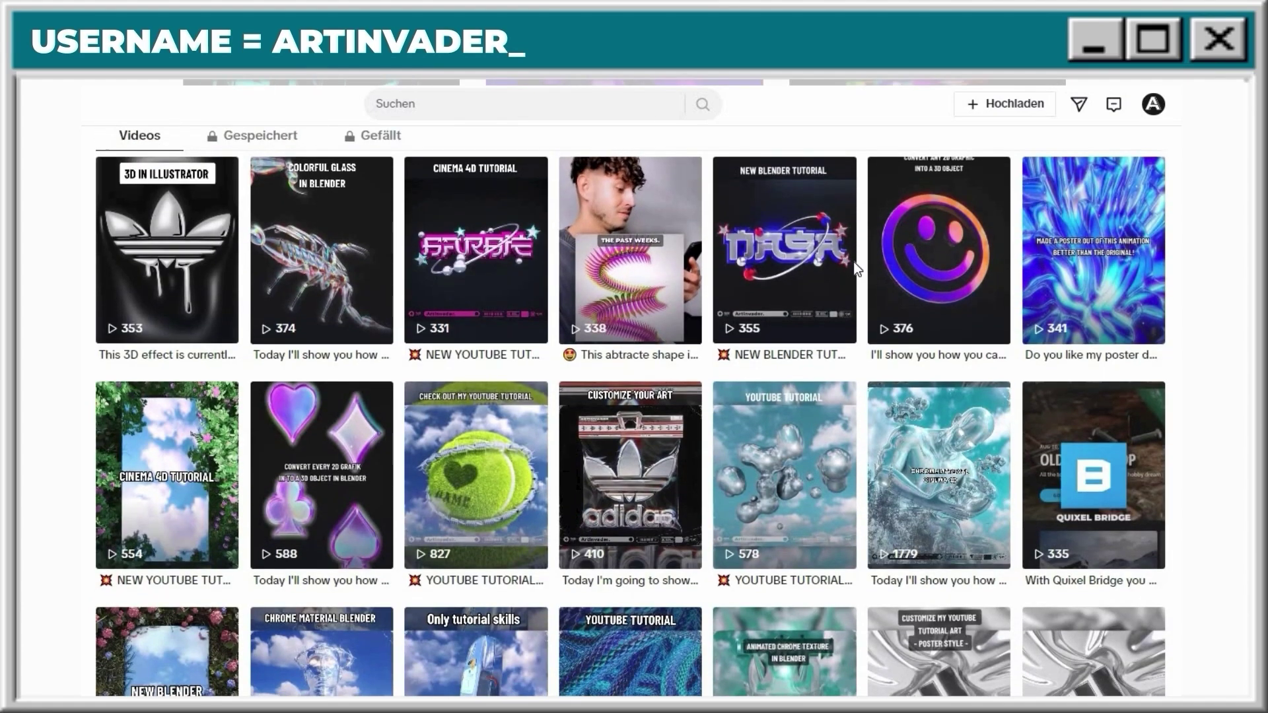
scroll(853, 261, "down", 1)
scroll(853, 261, "down", 2)
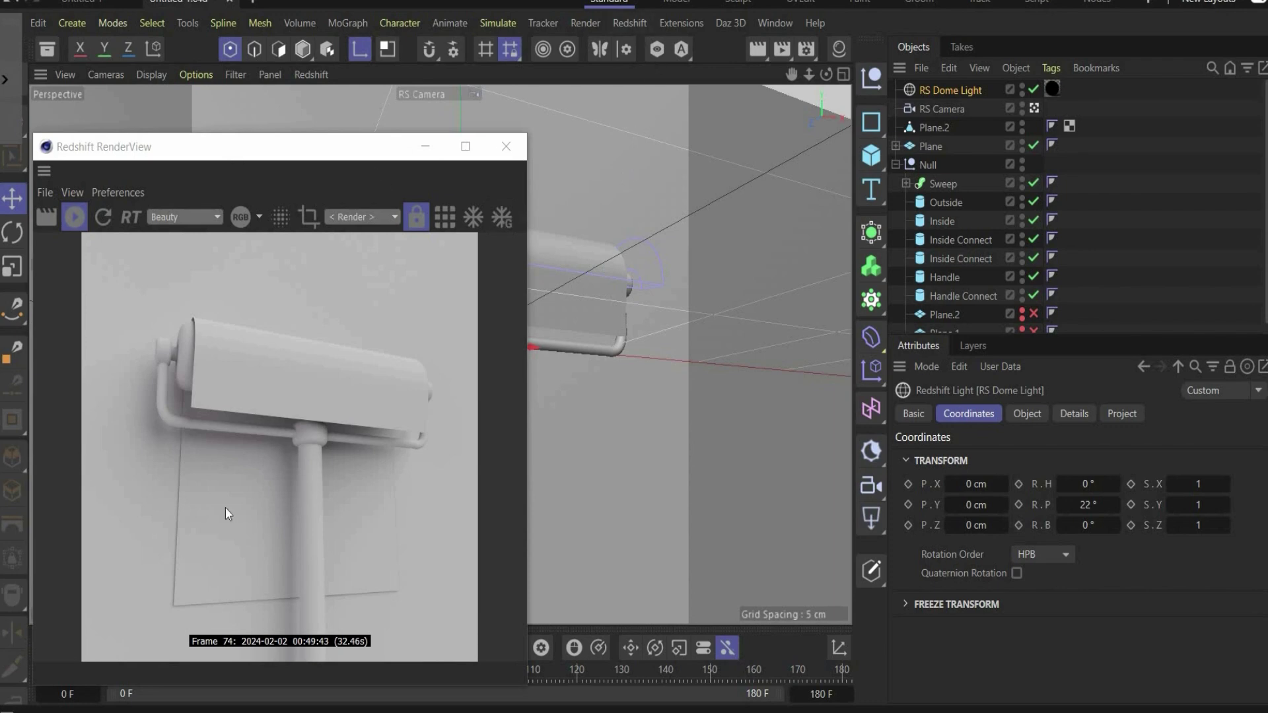
left_click(579, 26)
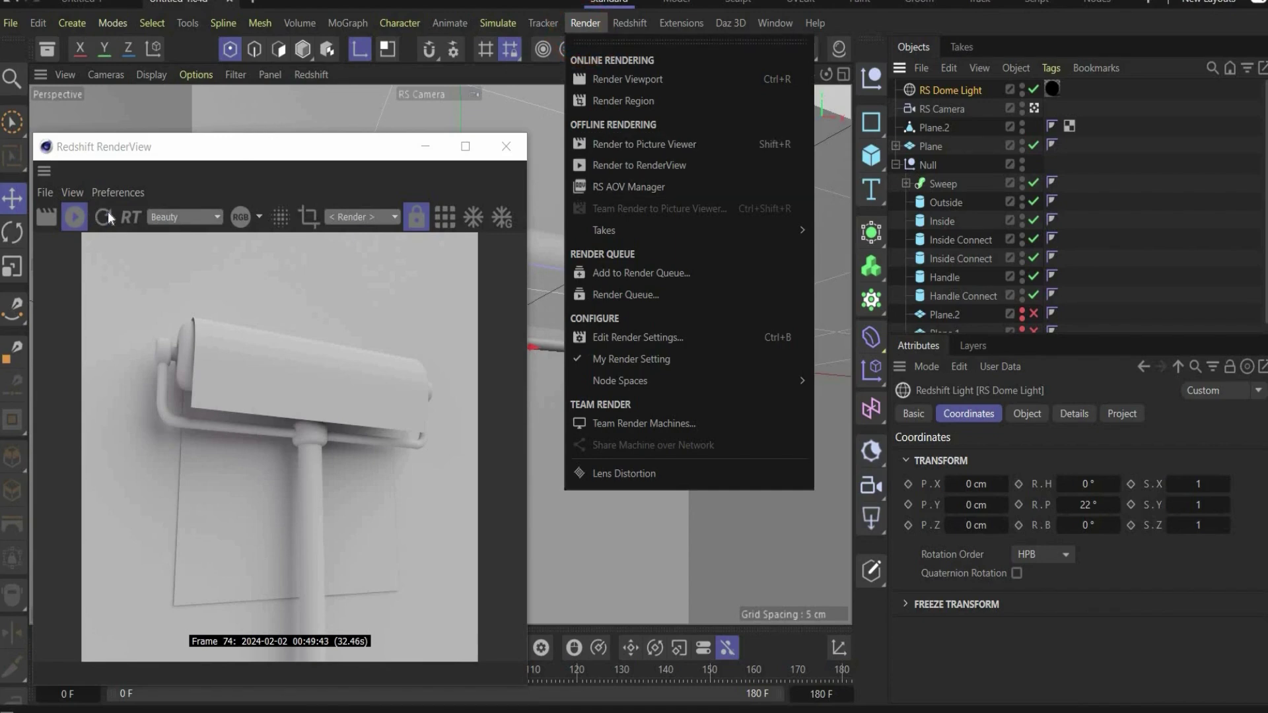
left_click(775, 23)
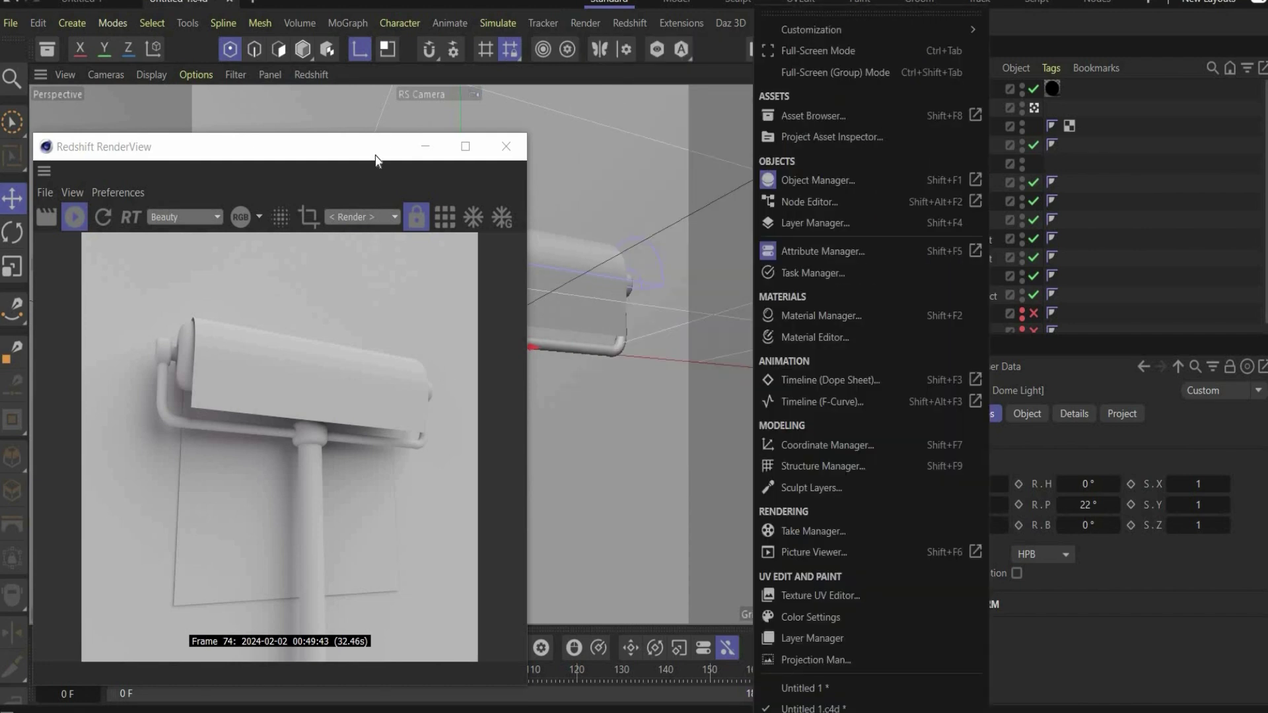
left_click(980, 76)
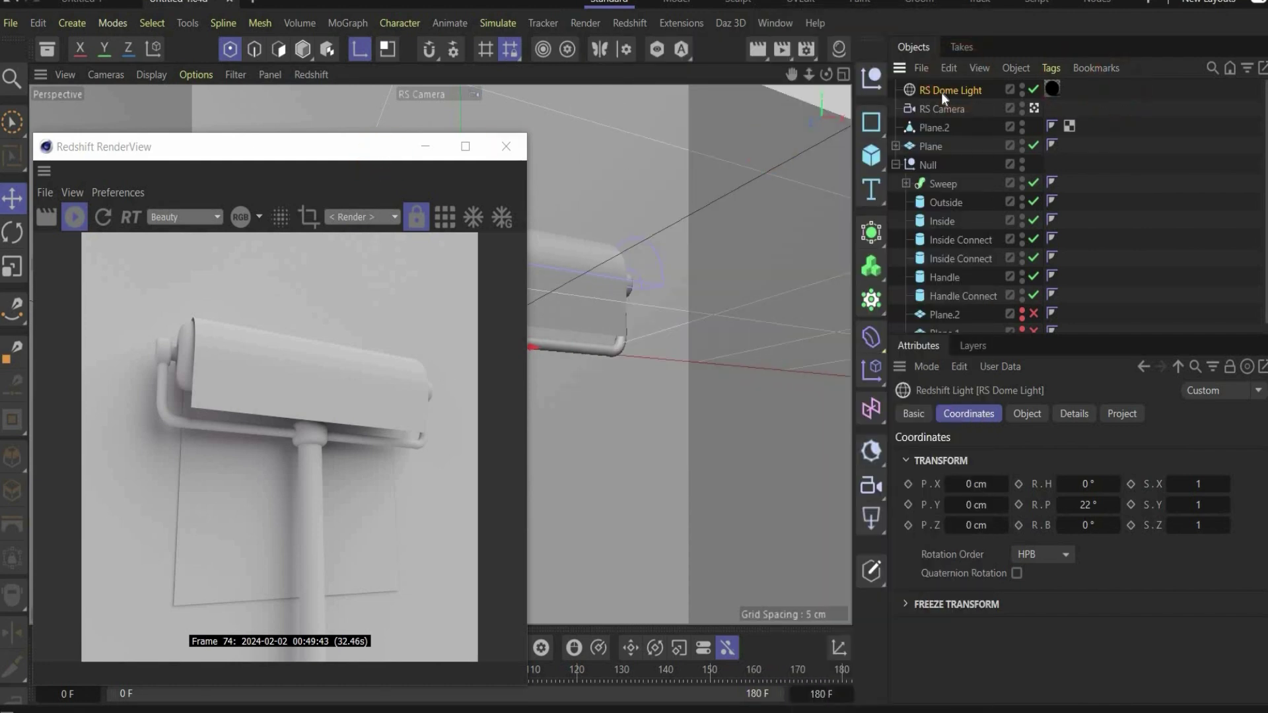
left_click(631, 27)
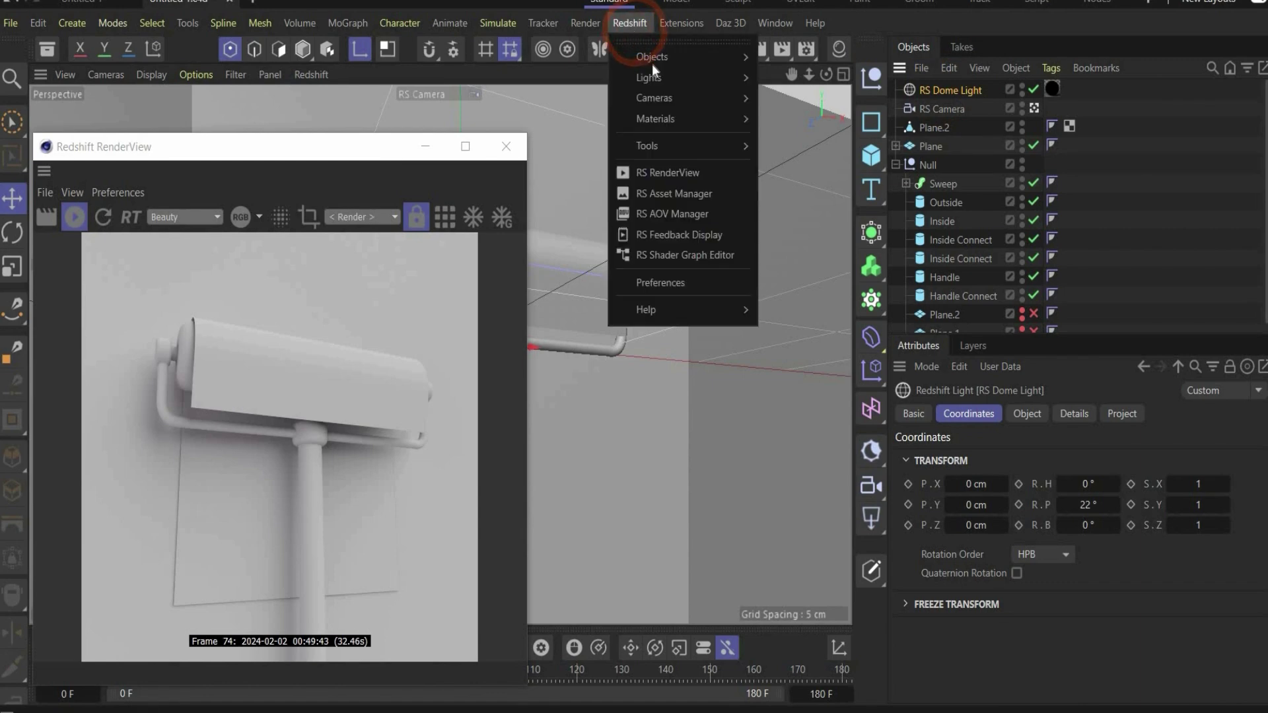
mouse_move(654, 77)
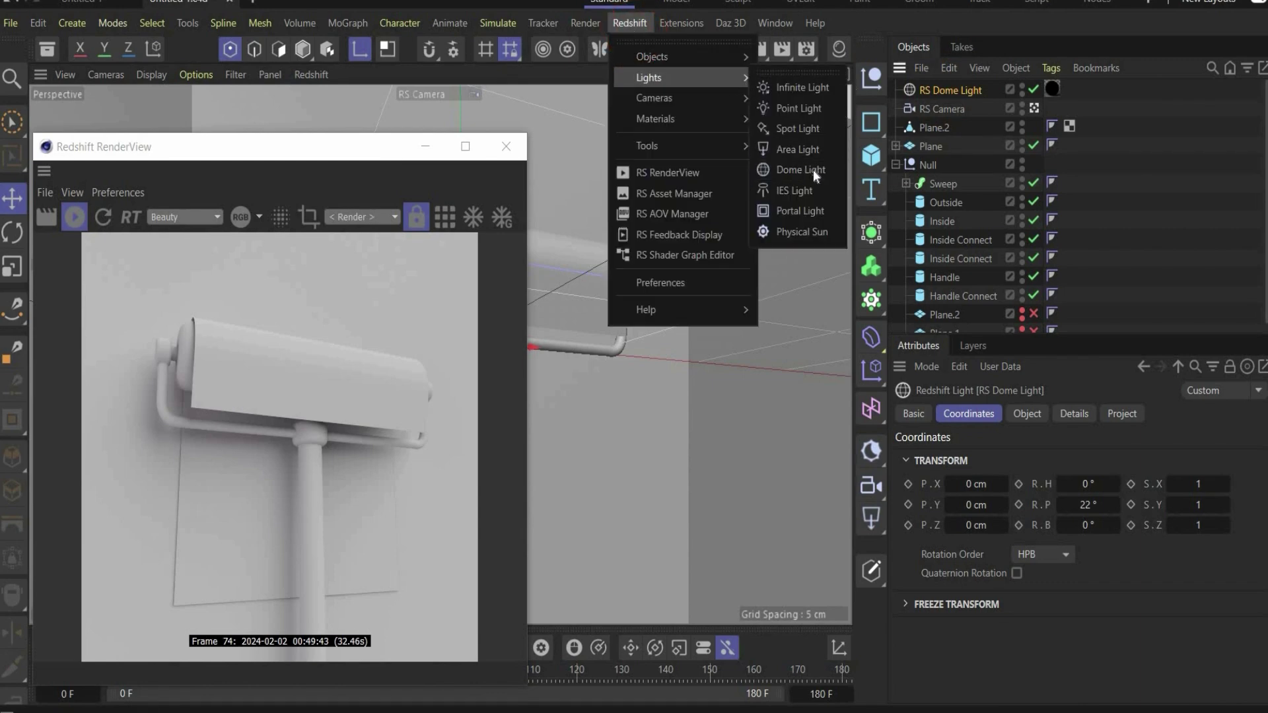
Step: Examine the RS Dome Light's object settings, including its HDRI studio image, custom gamma, intensity multiplier and shadow options
left_click(938, 91)
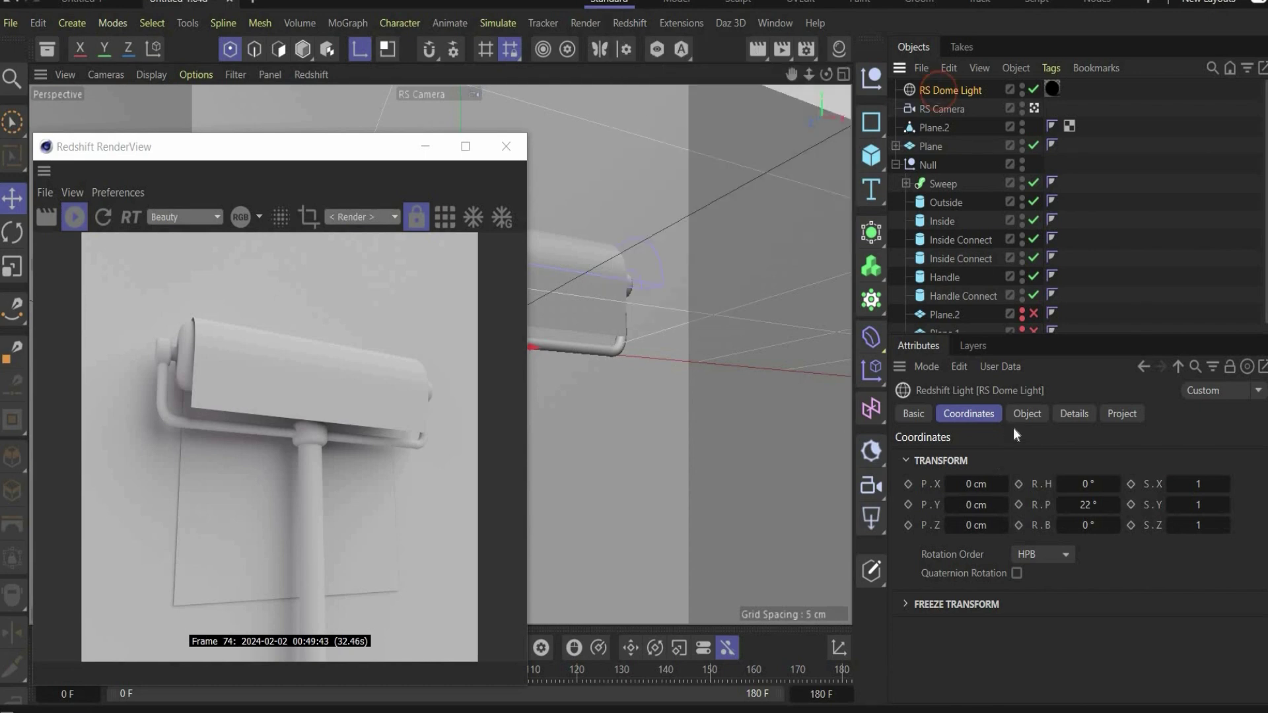
left_click(1027, 413)
scroll(1134, 514, "down", 5)
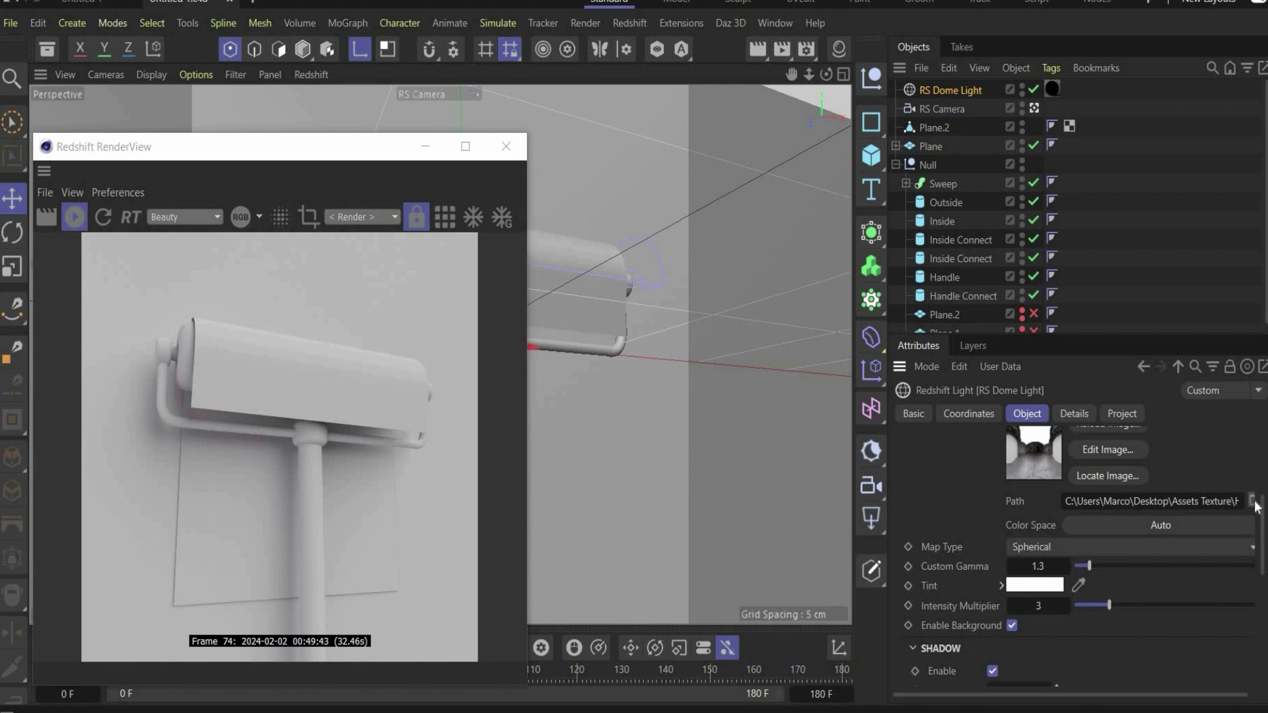
left_click(1035, 473)
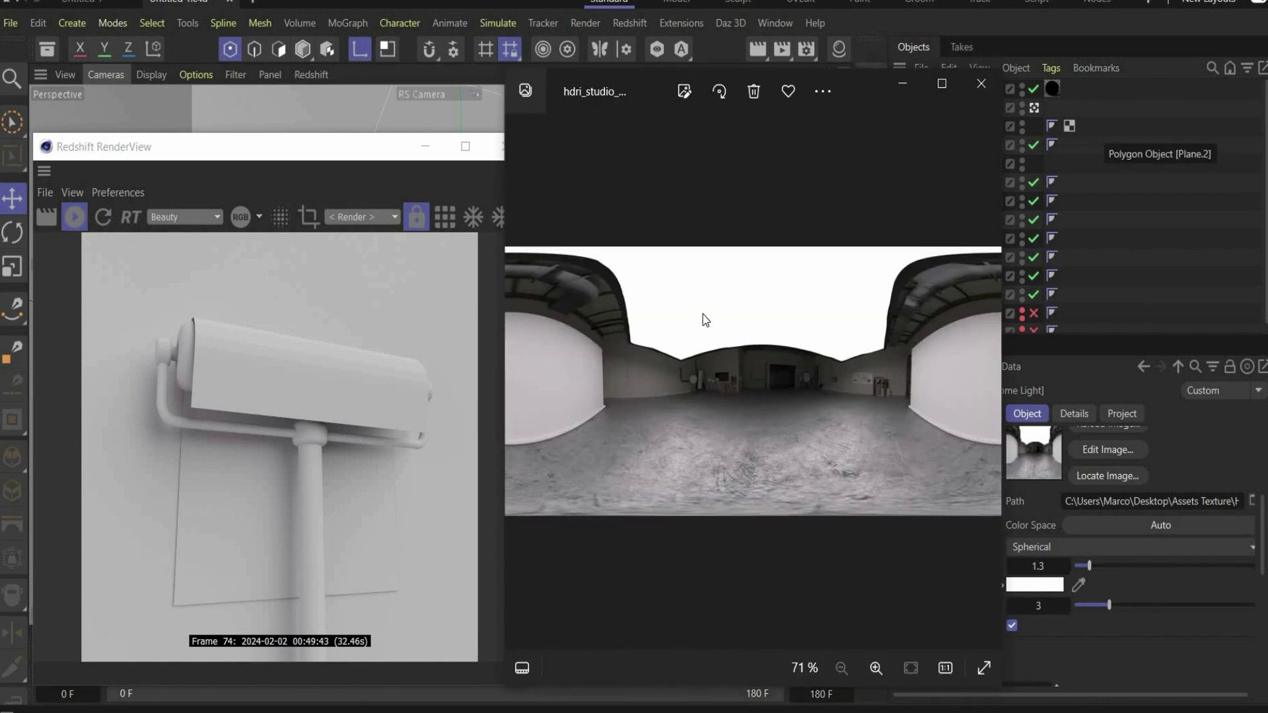
left_click(981, 83)
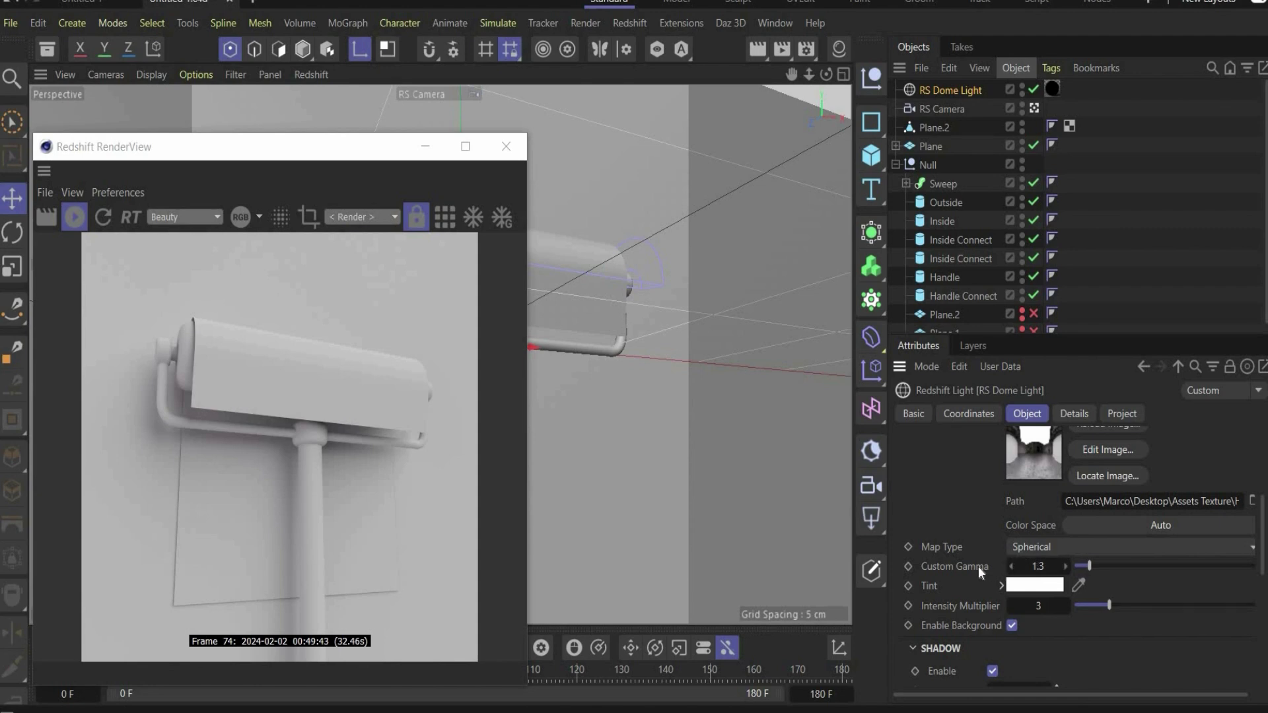
scroll(977, 567, "down", 3)
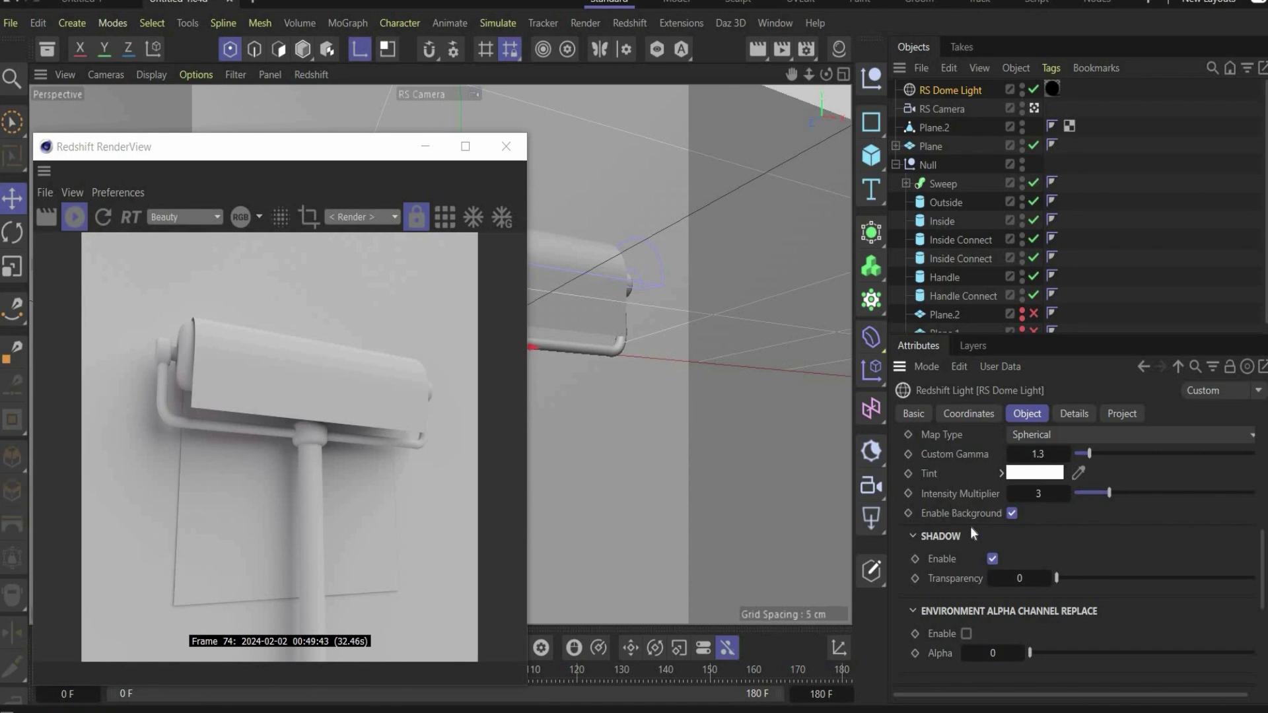
scroll(970, 525, "up", 3)
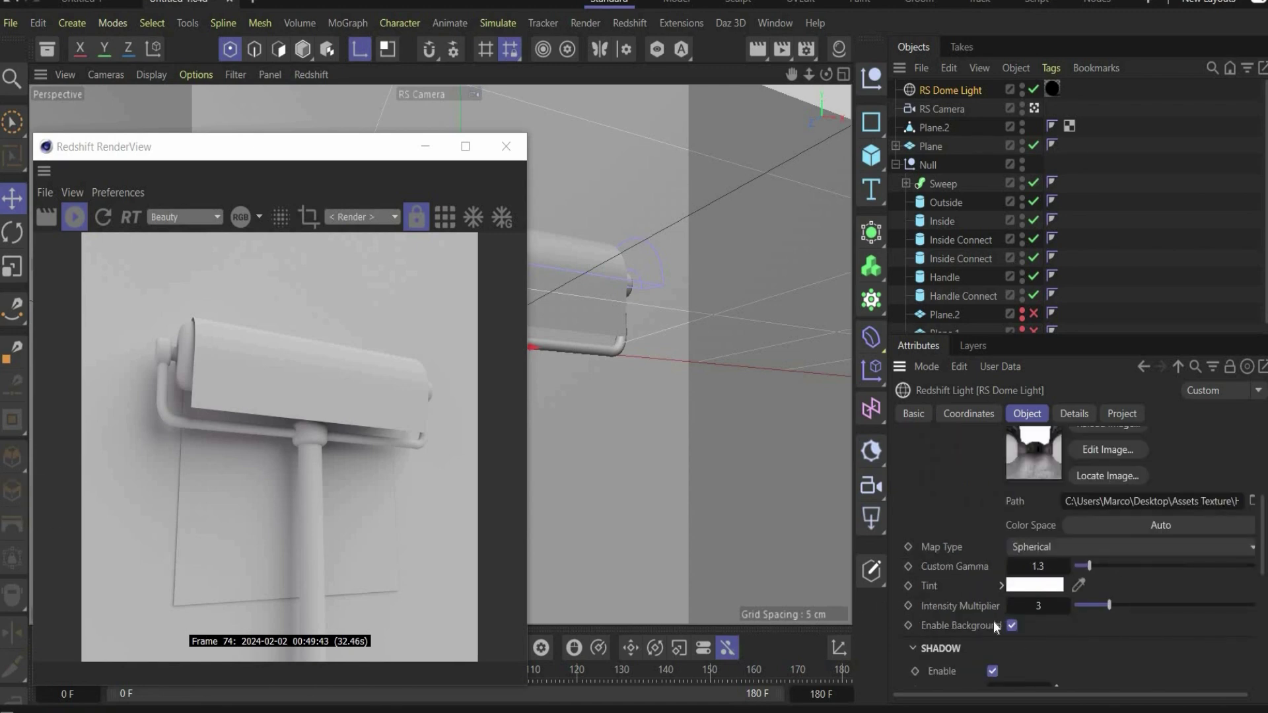
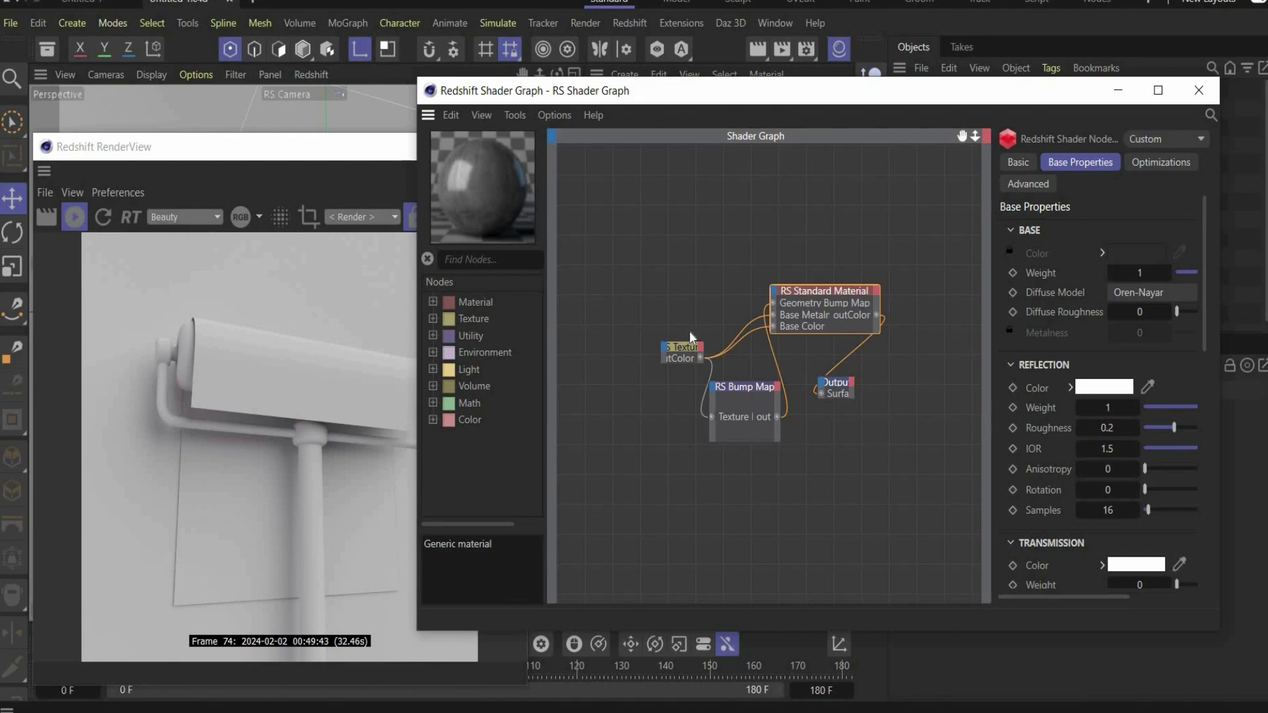
Step: Examine the concrete RS Texture node's image and UV remap settings, widening the node properties area
left_click(680, 354)
scroll(706, 356, "up", 1)
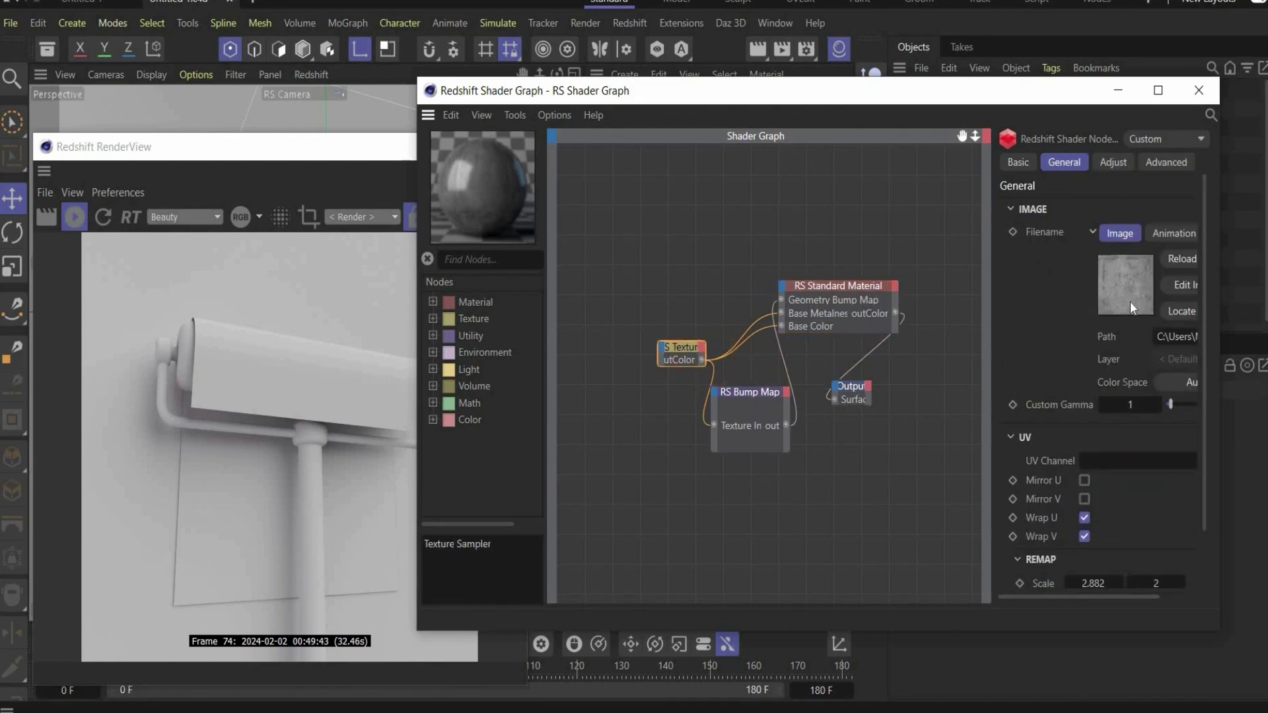
left_click_drag(1030, 594, 1137, 596)
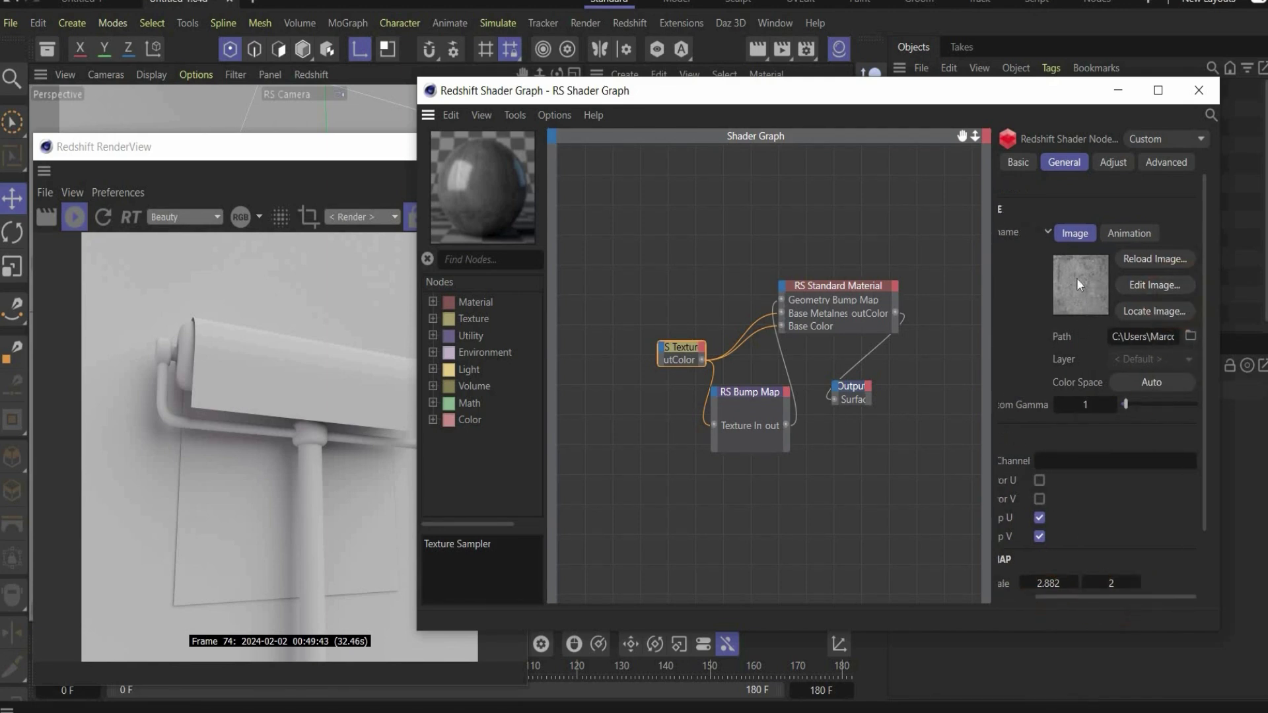
scroll(1050, 535, "down", 2)
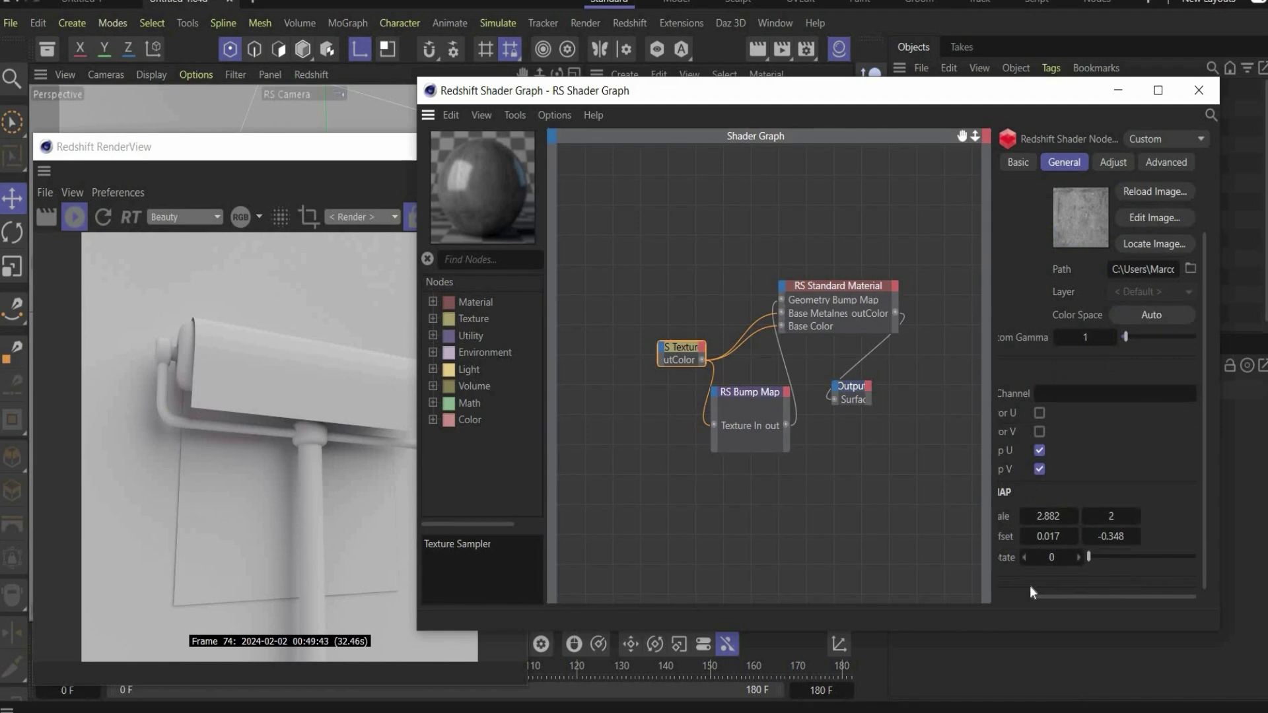
left_click_drag(992, 574, 951, 573)
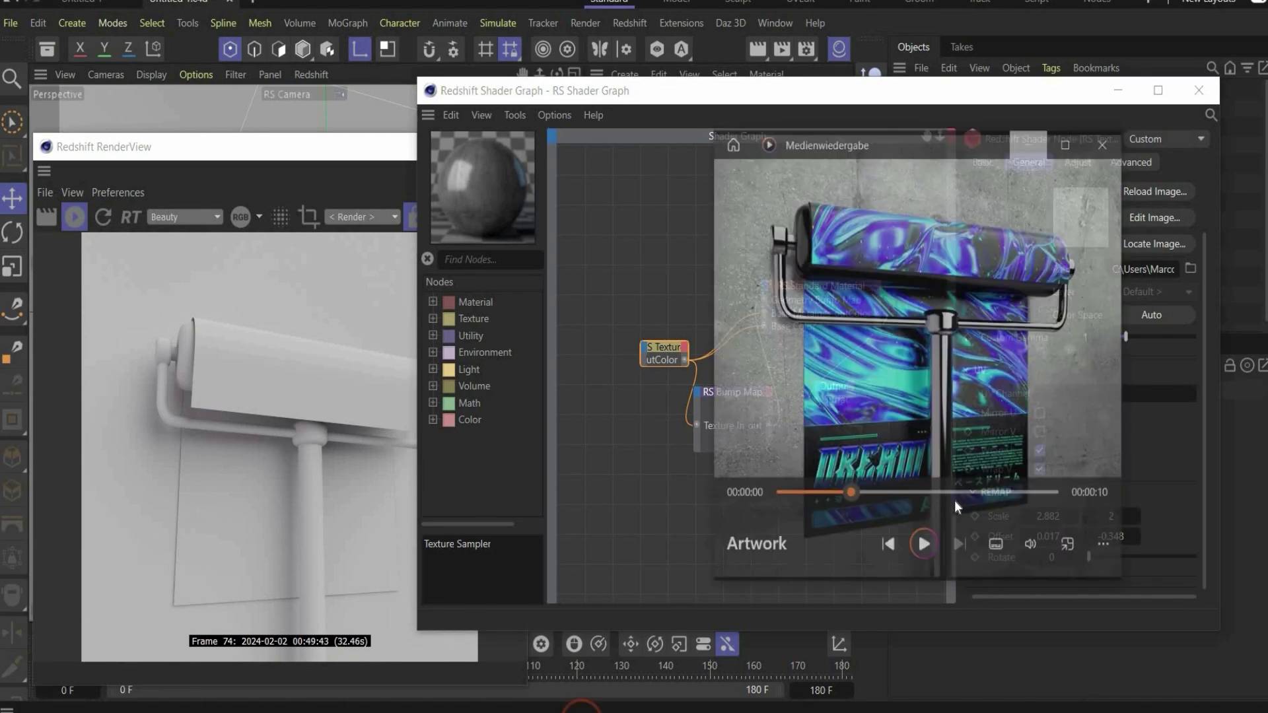
Step: Scrub through the Artwork reference video to view the poster on the concrete wall, and return to the shader graph
left_click(912, 470)
left_click_drag(943, 470, 925, 470)
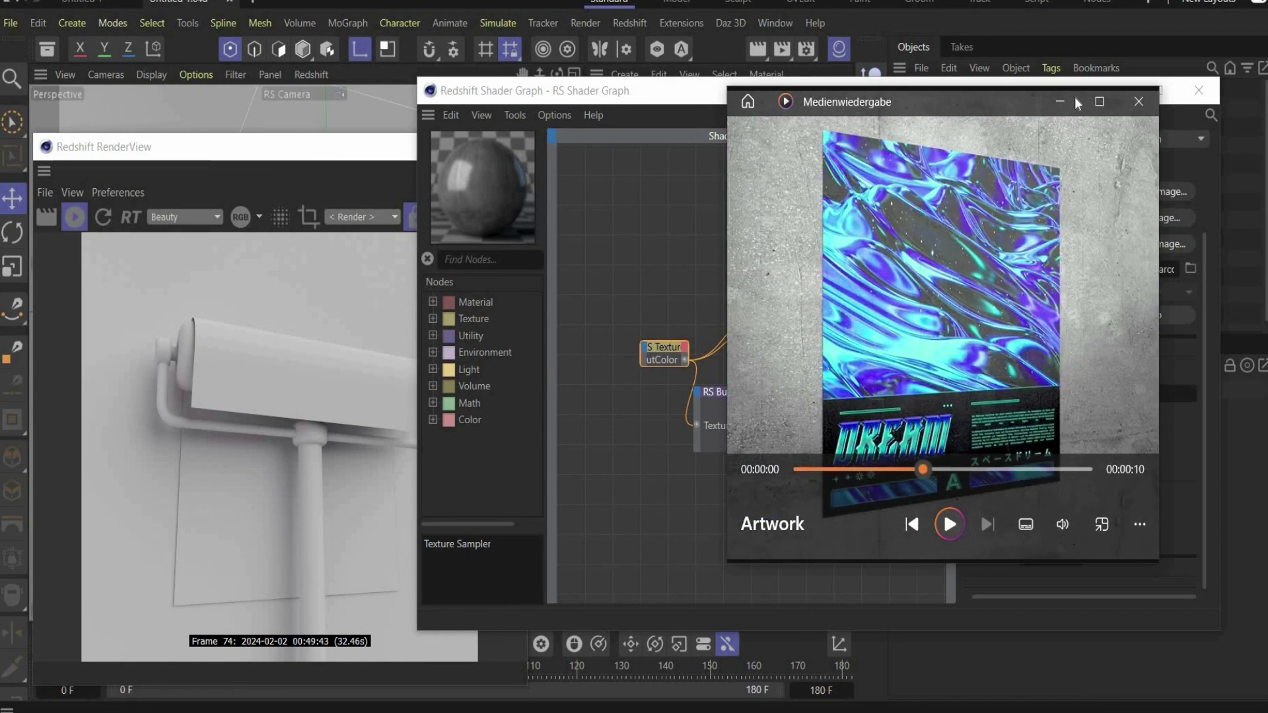
left_click(999, 686)
left_click(1169, 574)
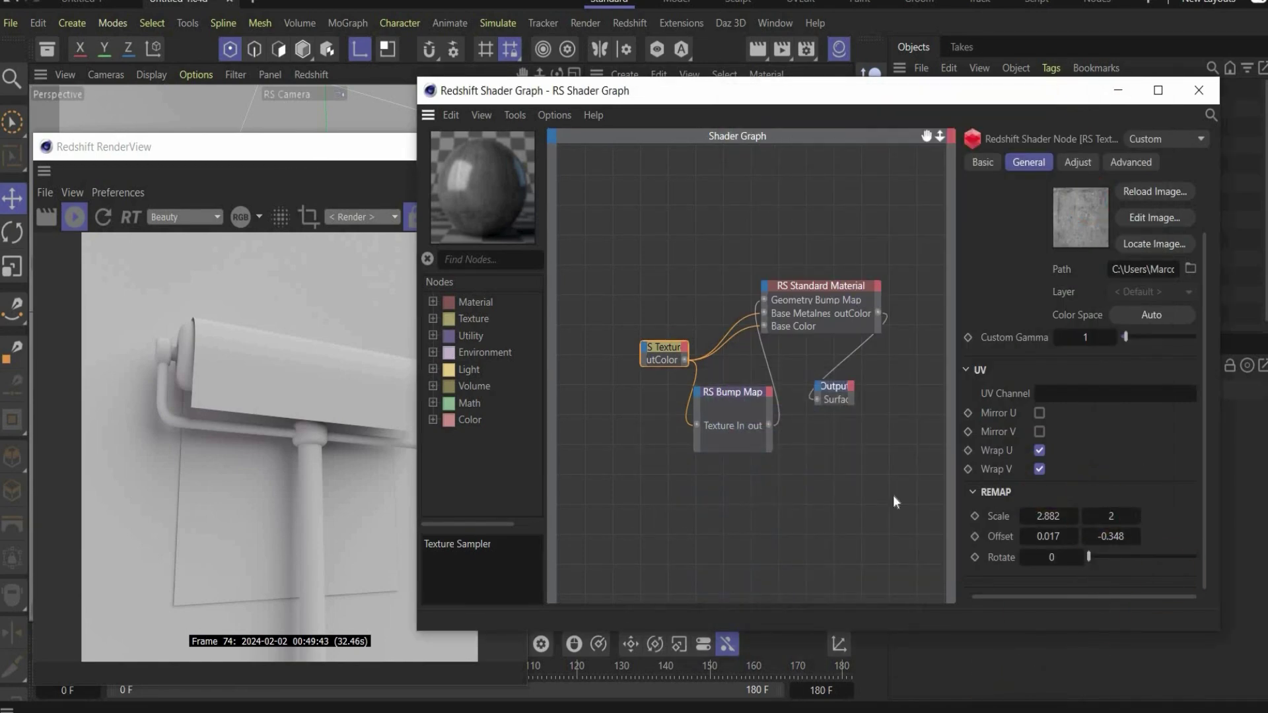
Step: Review the concrete material's RS Bump Map and RS Texture nodes and its texture image, and close the shader graph
left_click(737, 406)
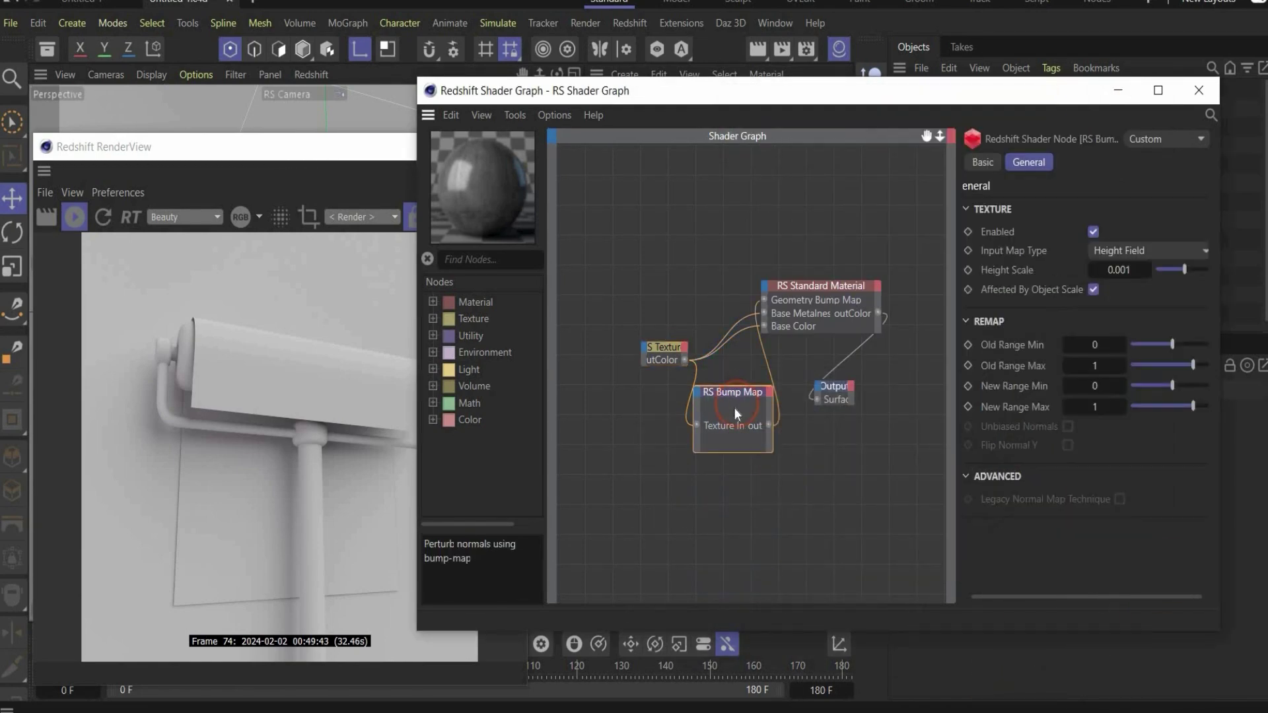
left_click(675, 355)
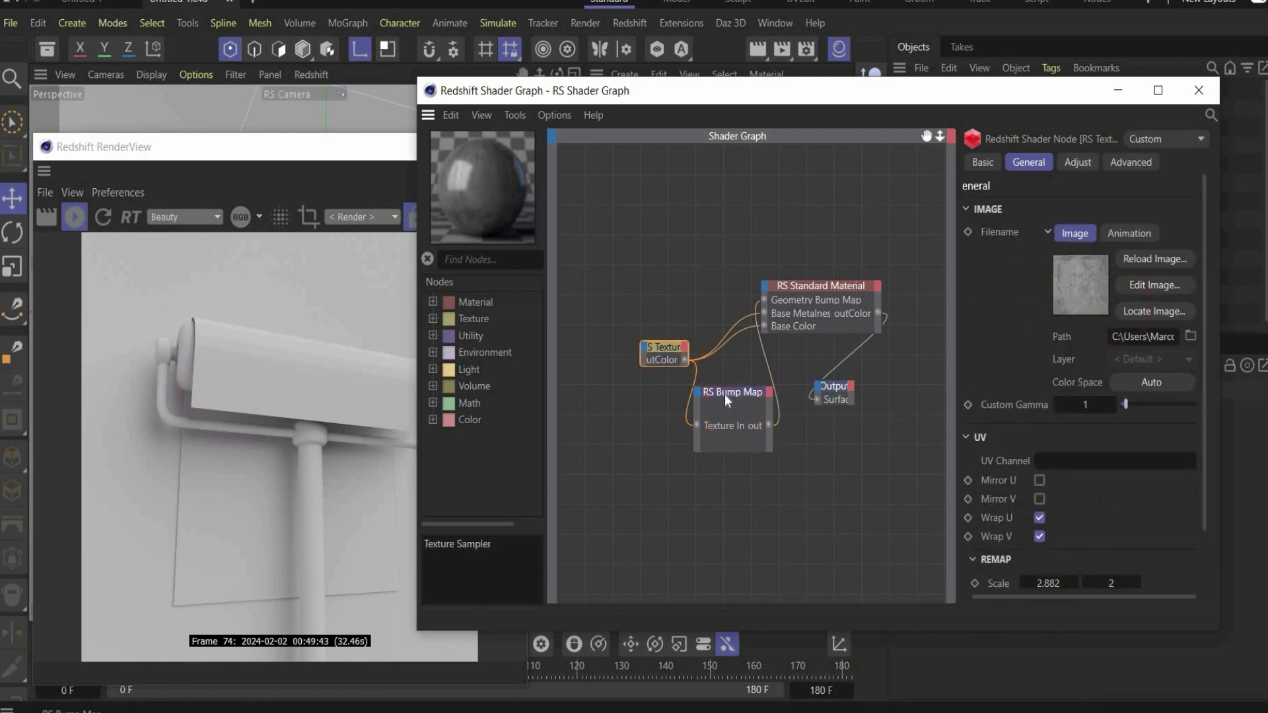
left_click(676, 345)
left_click(732, 396)
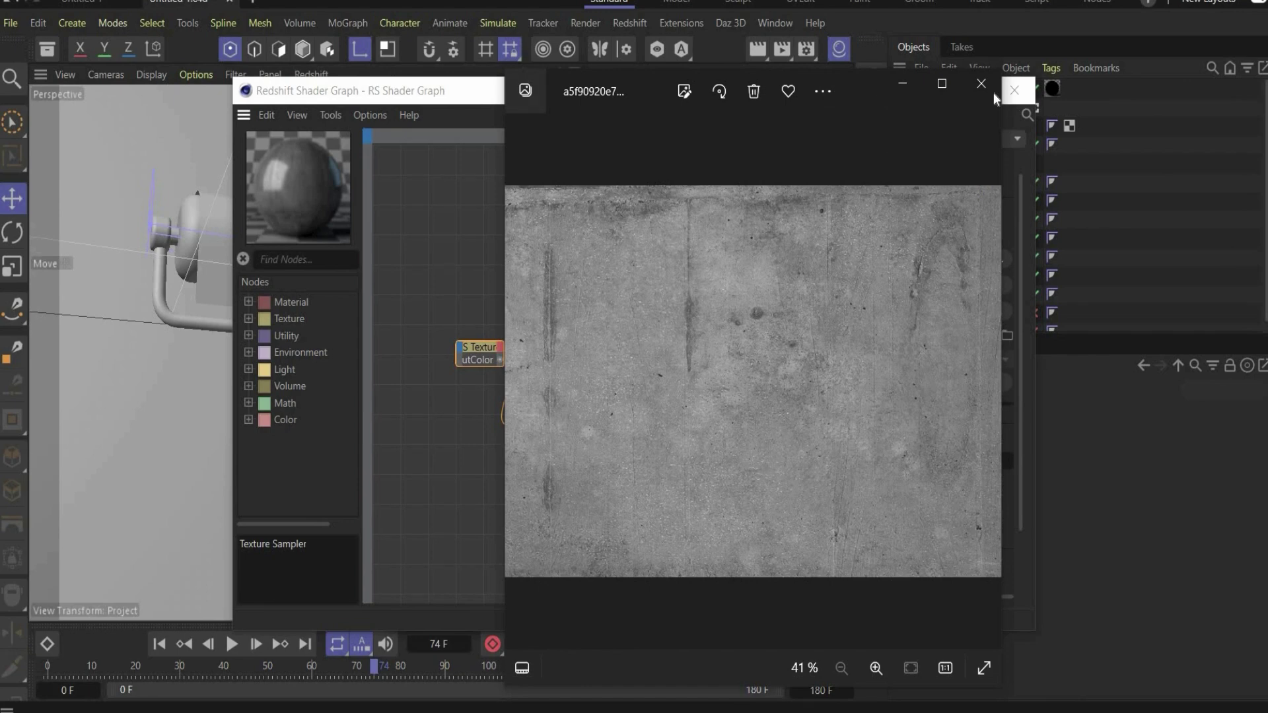
left_click(1016, 93)
left_click(1016, 91)
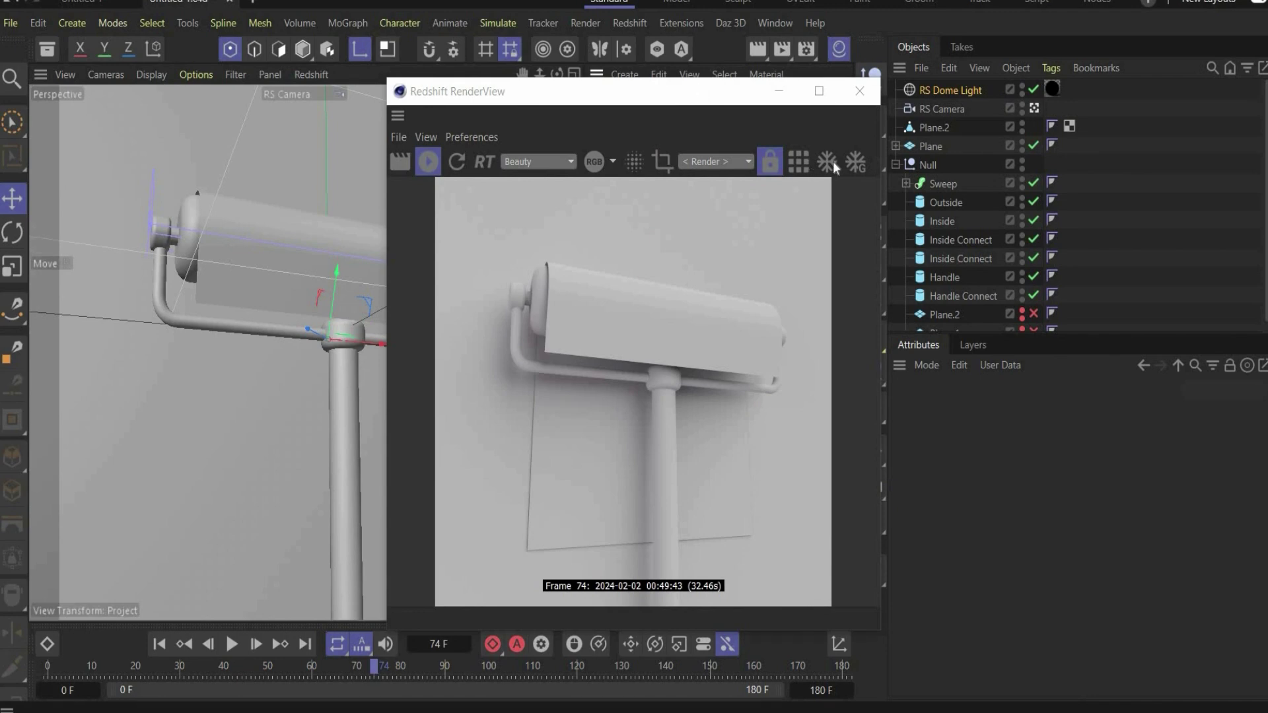
Step: Move the RenderView window clear of the materials and assign the concrete material to the background object Plane.2
left_click_drag(702, 91, 344, 146)
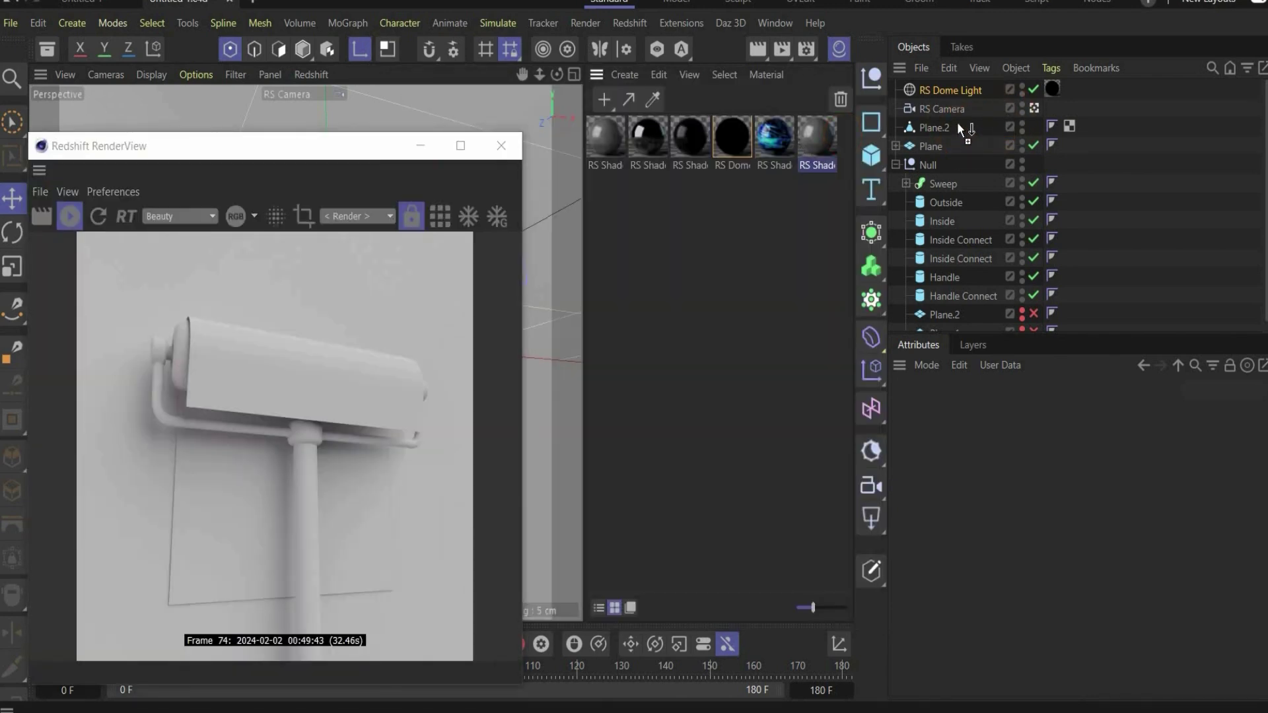
left_click_drag(959, 126, 959, 127)
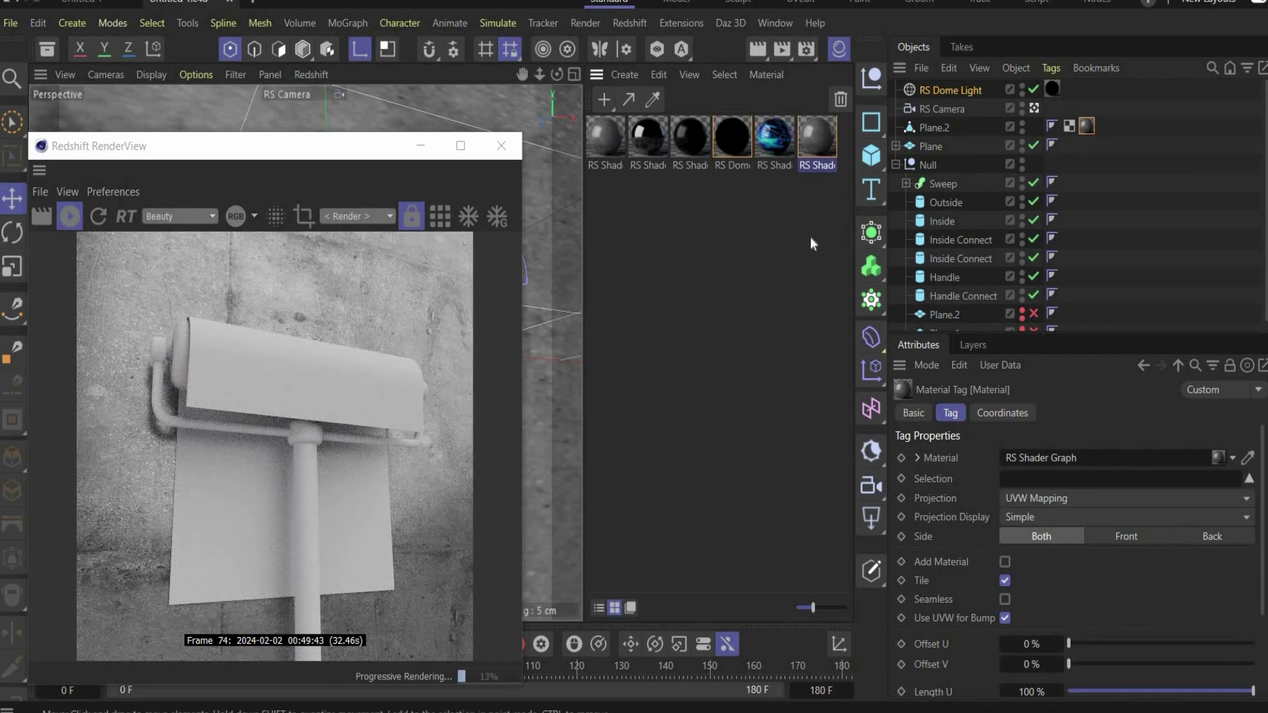
Step: Open the shader graph of the blue poster material, move its RS Texture node and narrow the RS Standard Material node to expose the Output node
double_click(783, 135)
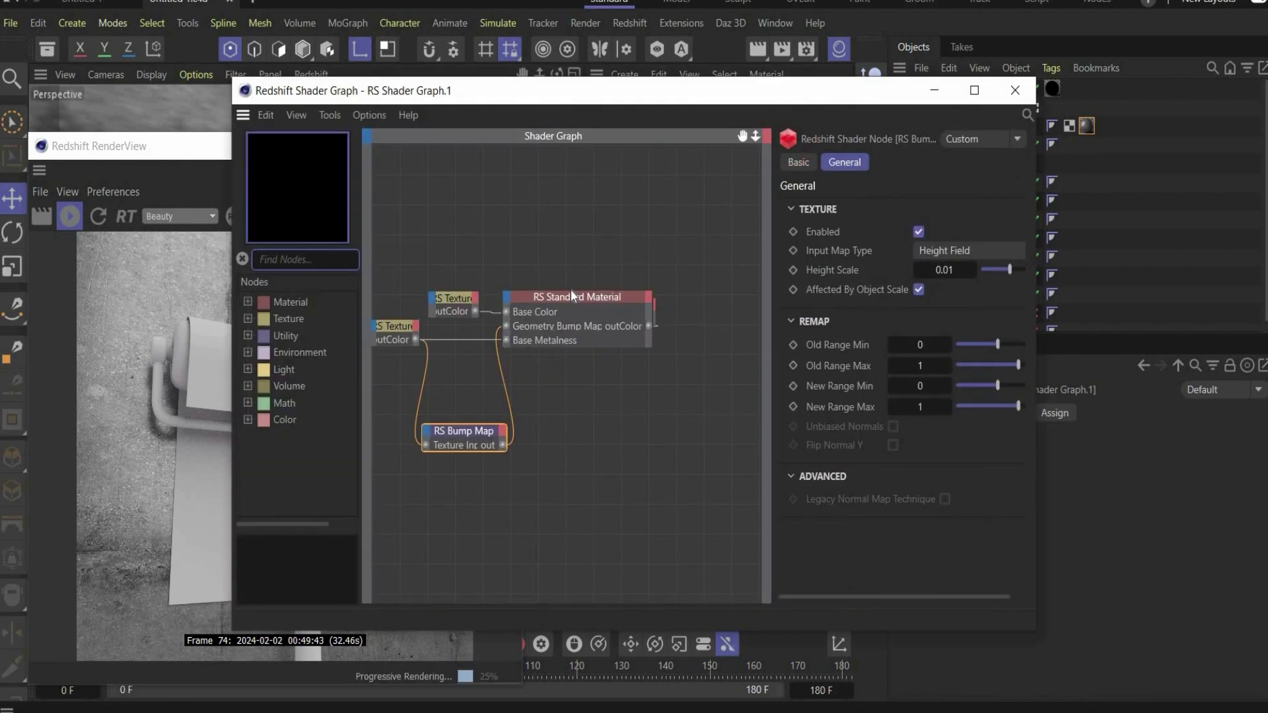
left_click(572, 295)
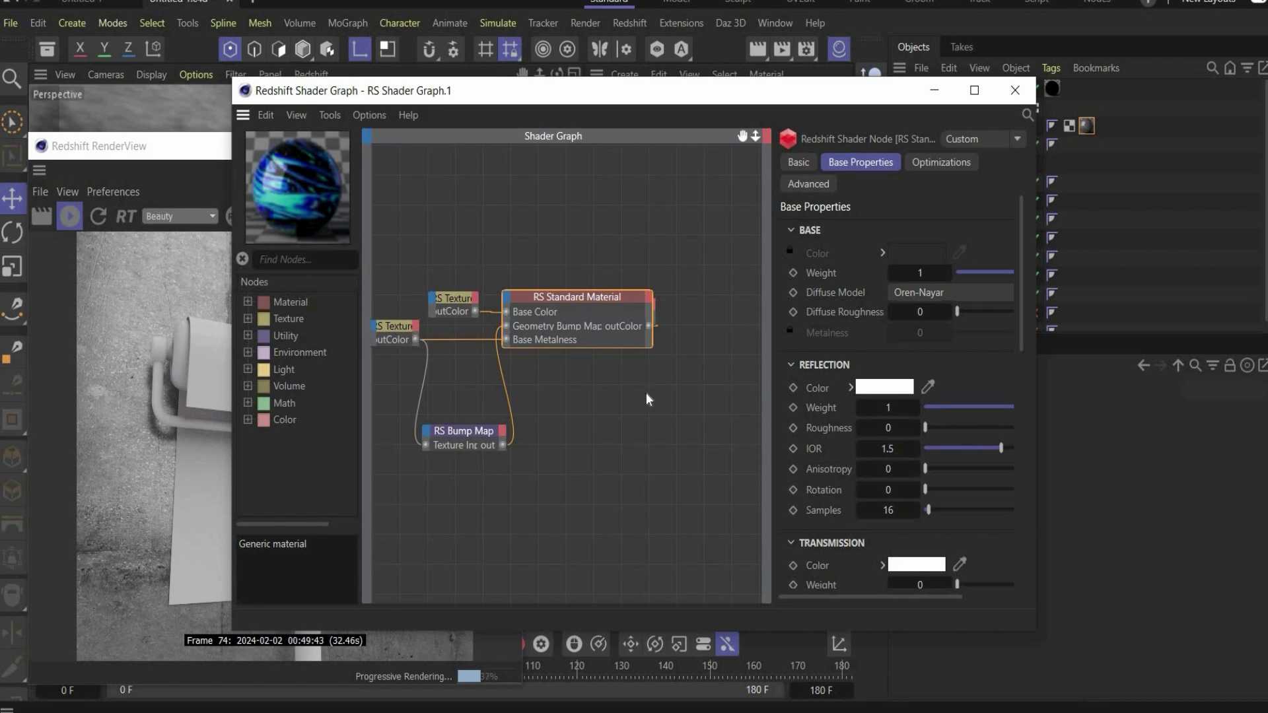
scroll(562, 426, "up", 2)
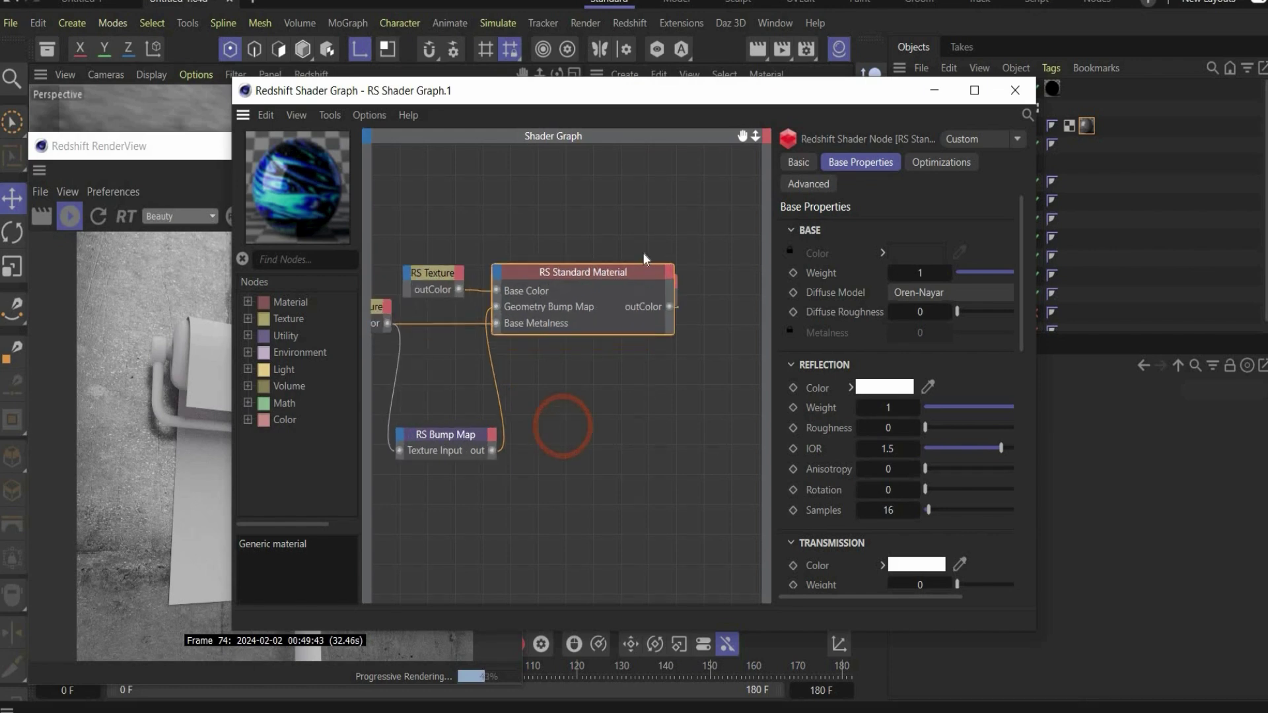
left_click_drag(432, 273, 490, 240)
mouse_move(674, 294)
left_mouse_down()
mouse_move(647, 291)
mouse_move(665, 286)
left_mouse_up()
left_click(687, 283)
Step: Examine the base, reflection and transmission properties of the poster's RS Standard Material node
left_click(587, 282)
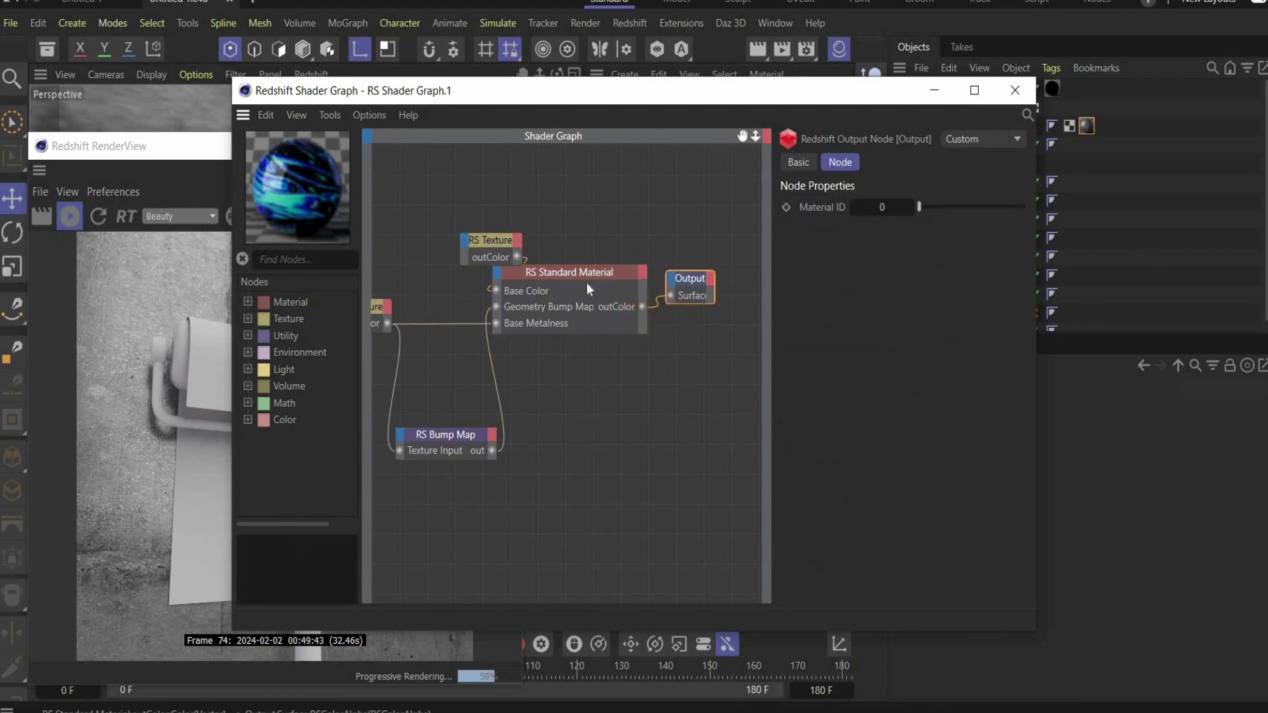
scroll(833, 383, "down", 6)
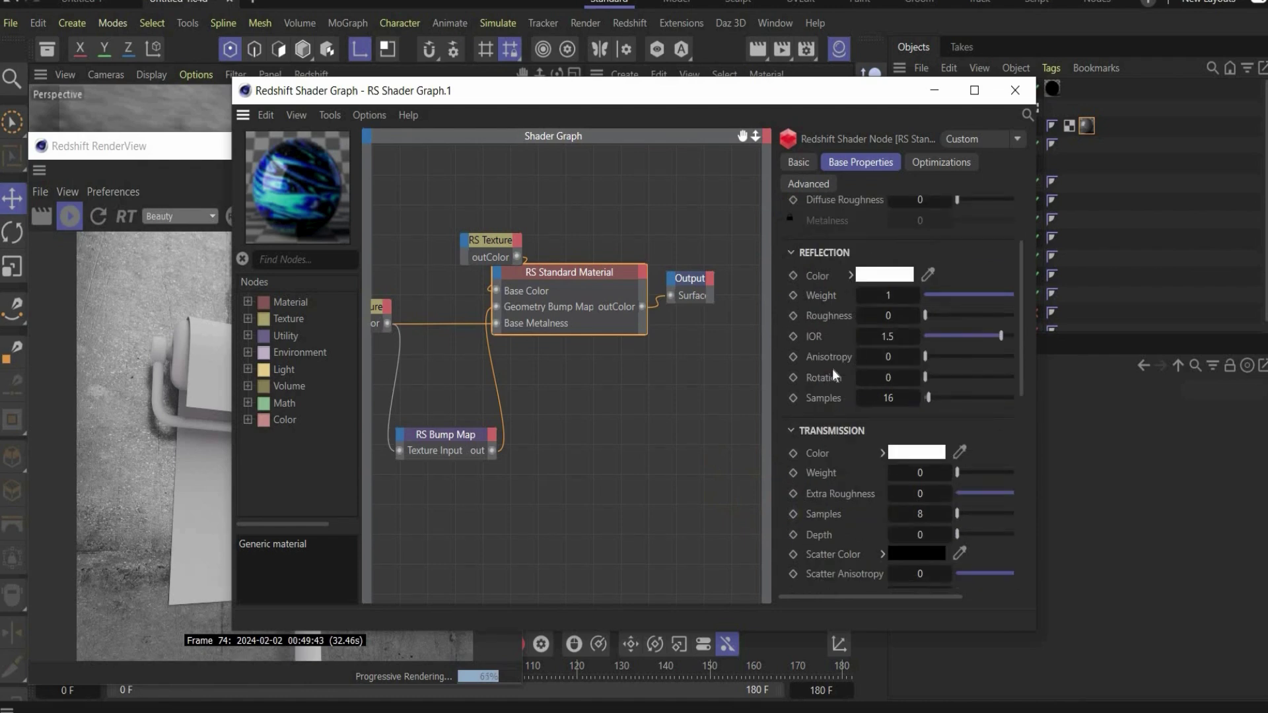
scroll(839, 395, "up", 10)
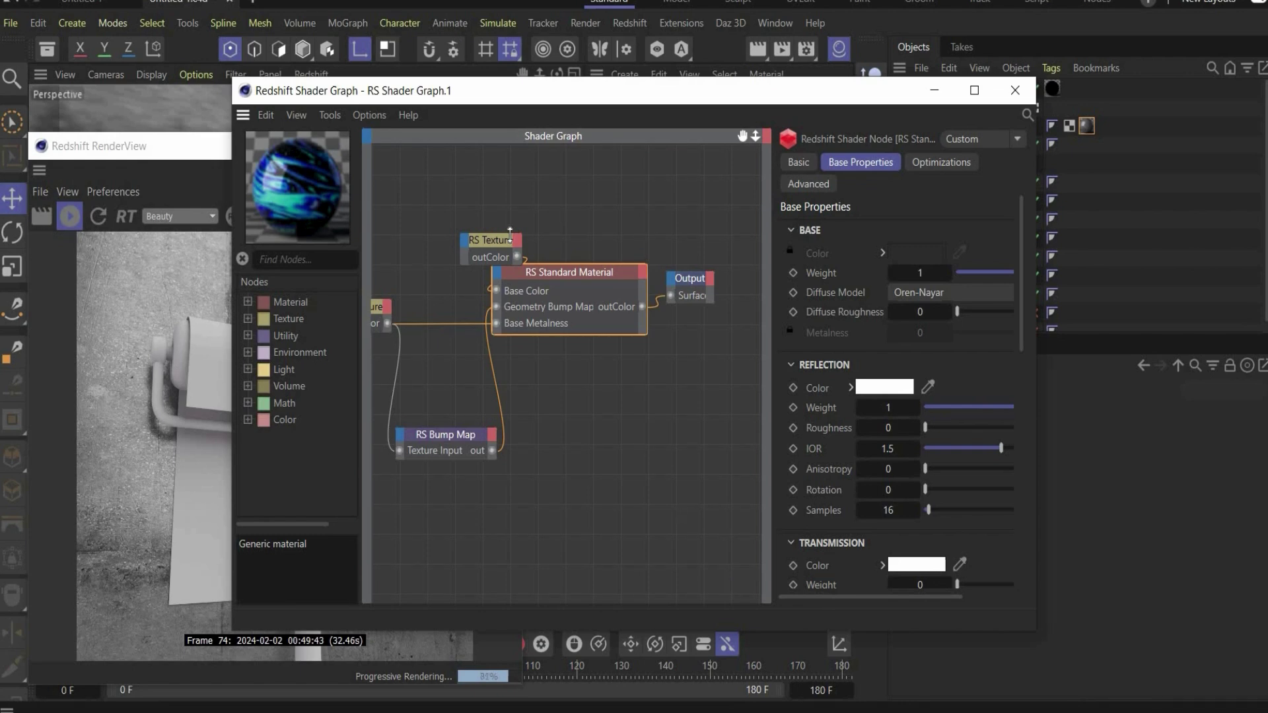
Step: Move the artwork RS Texture node away from the Standard Material node and compare the image and remap settings of both texture nodes
left_click_drag(488, 240, 430, 238)
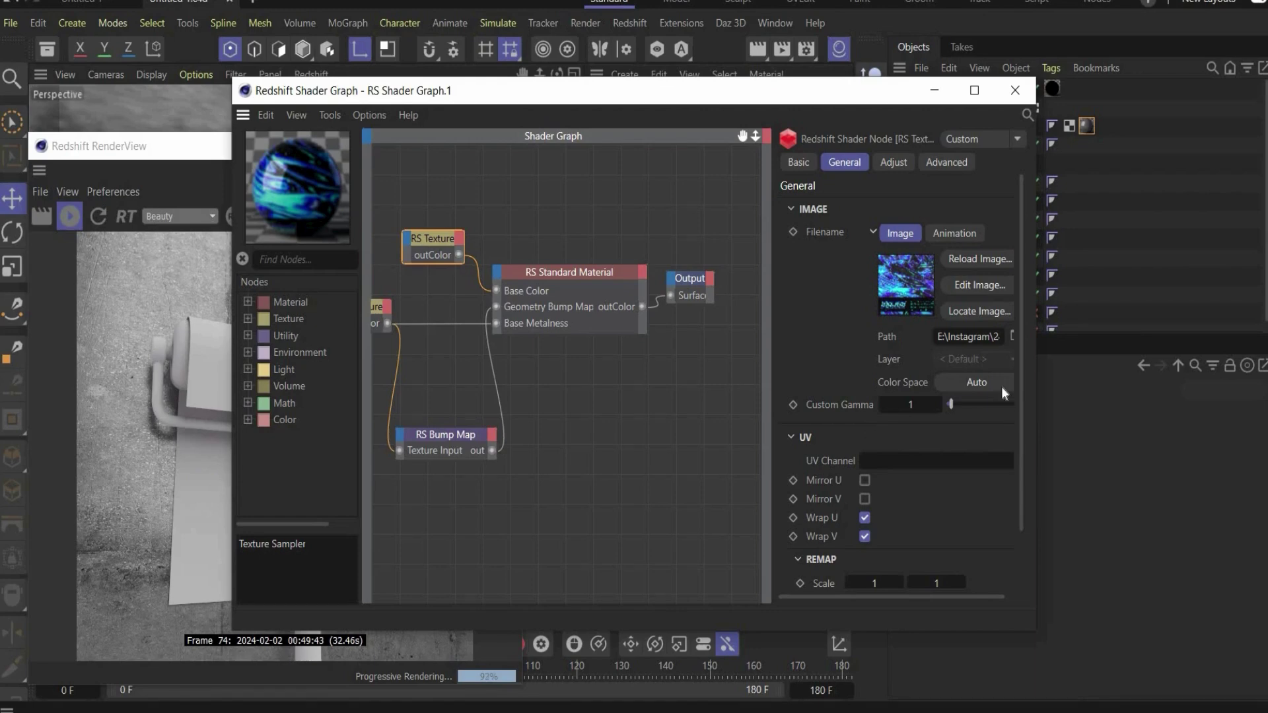
scroll(856, 494, "down", 2)
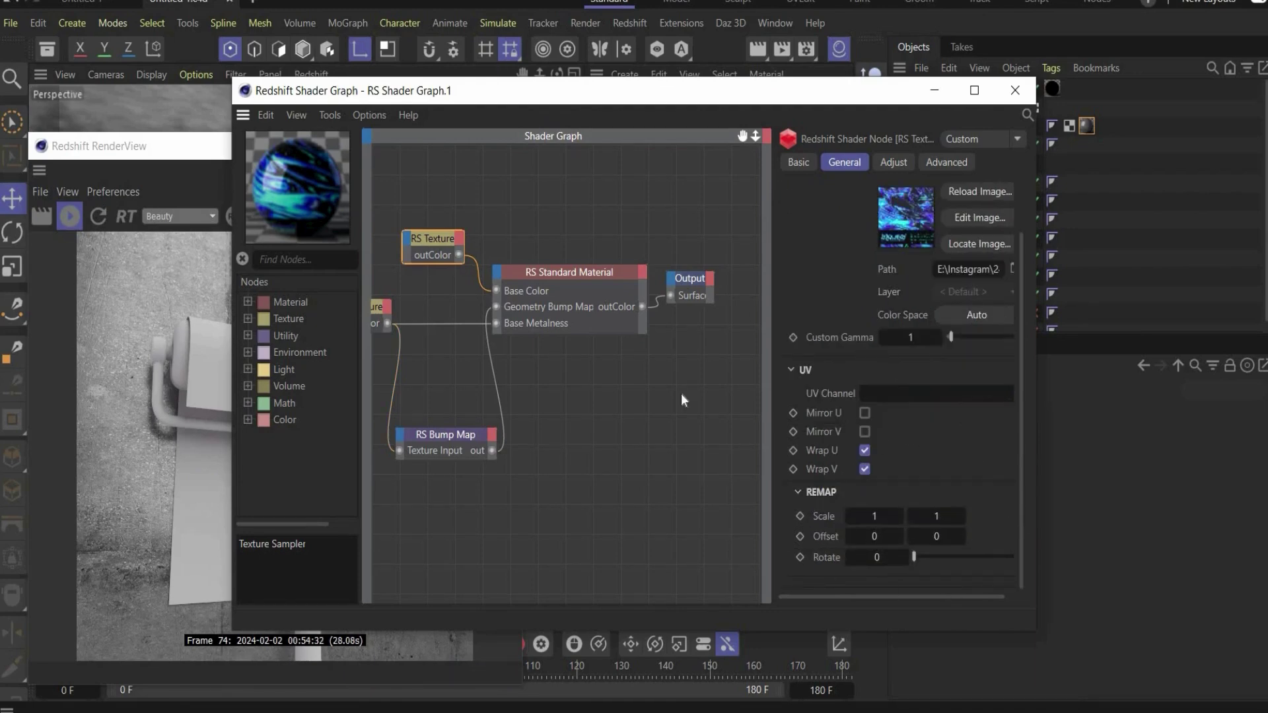
left_click(376, 311)
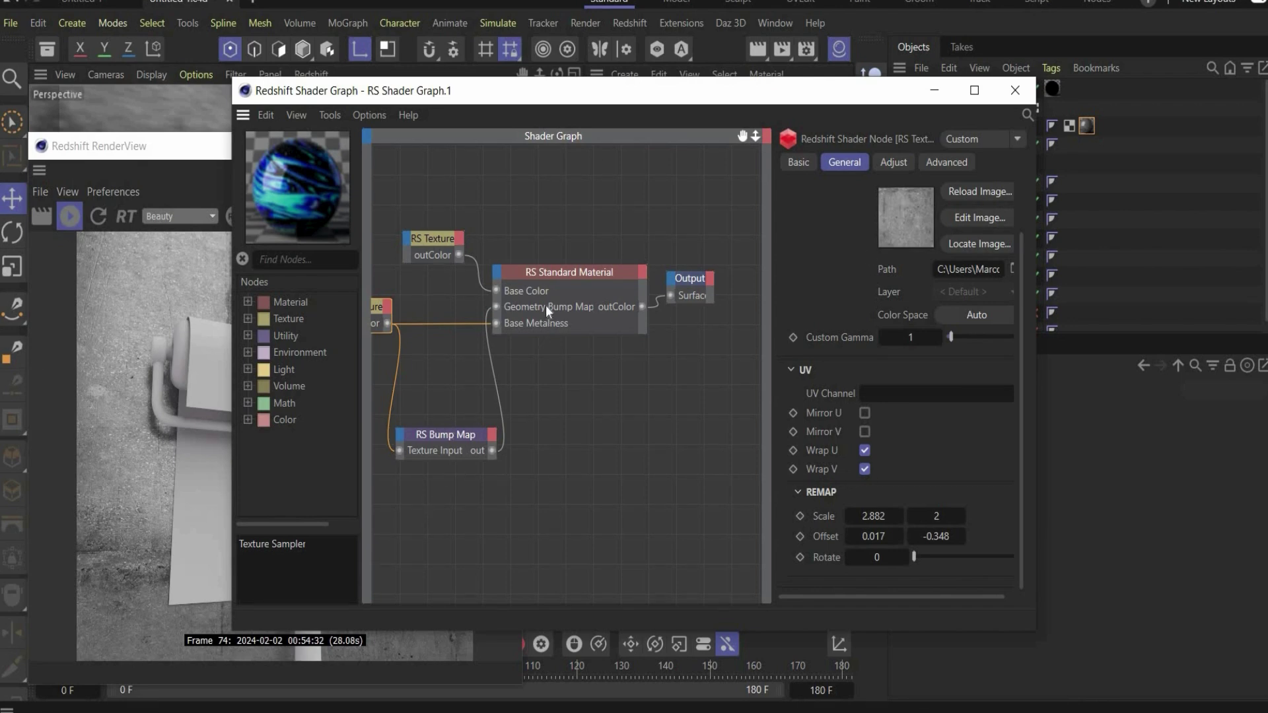
left_click(447, 246)
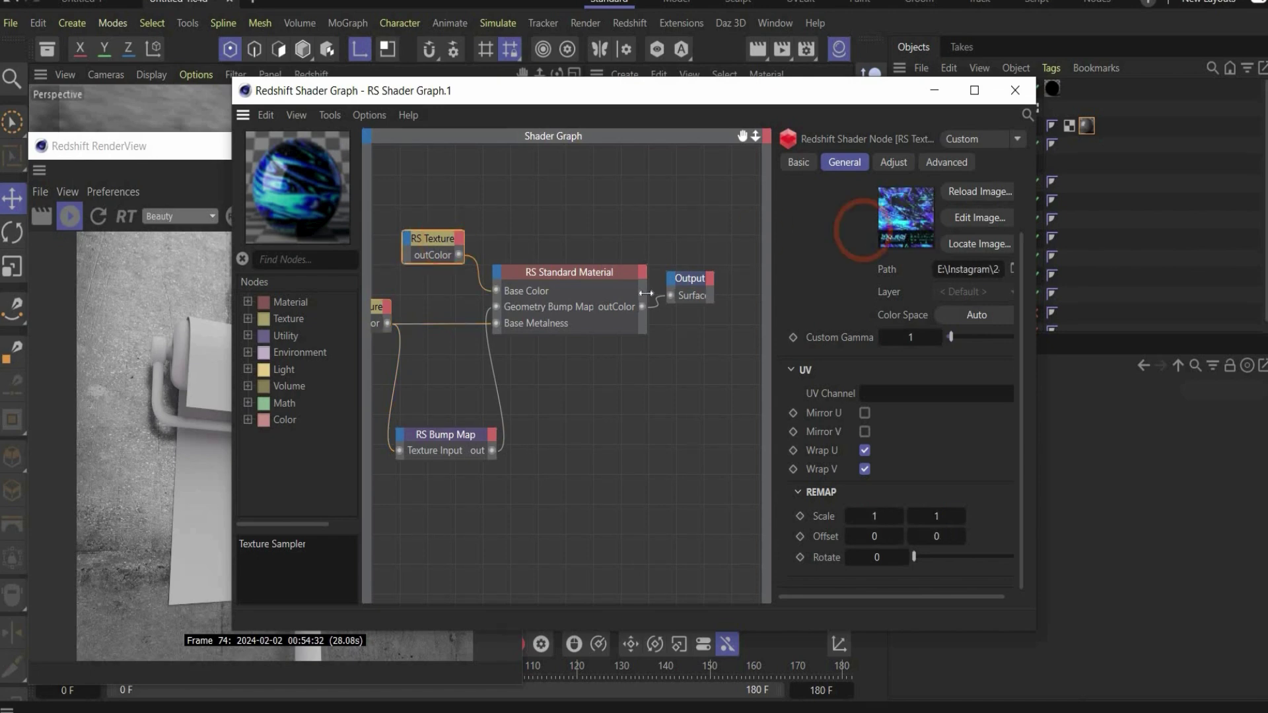
left_click(382, 308)
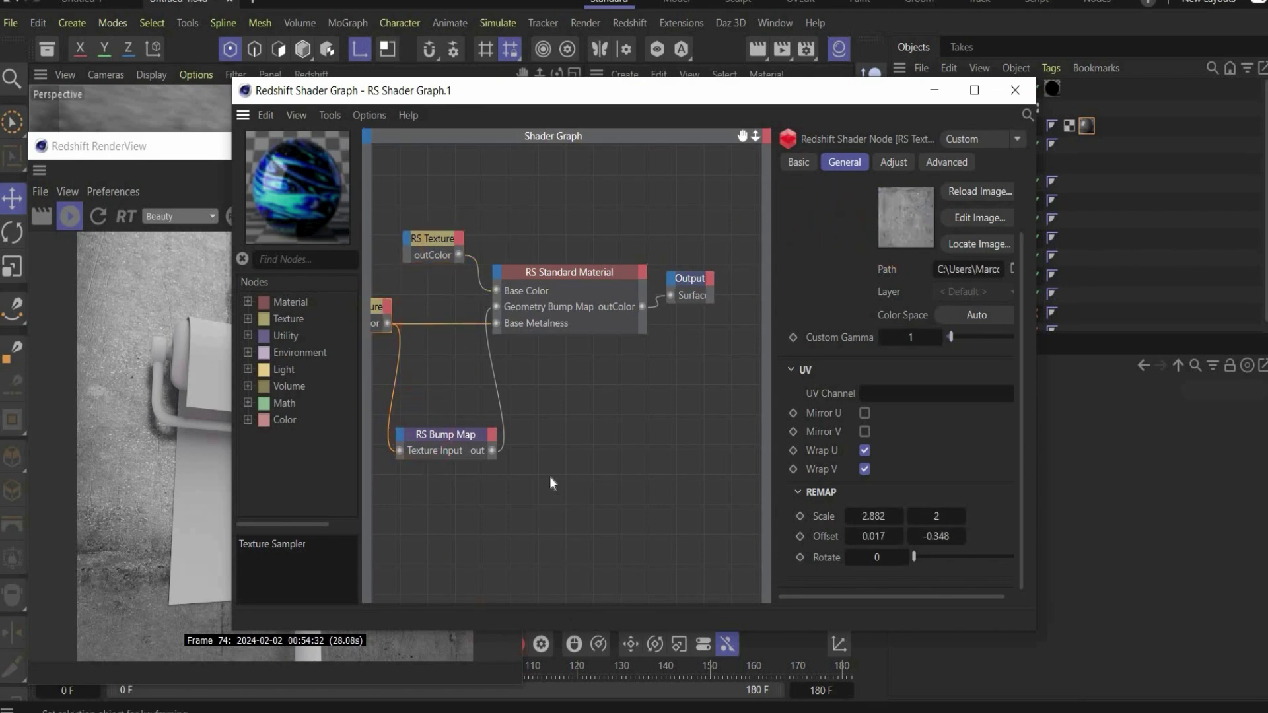
Step: Leave the shader graph and assign the blue poster artwork material to the Plane object
key("h")
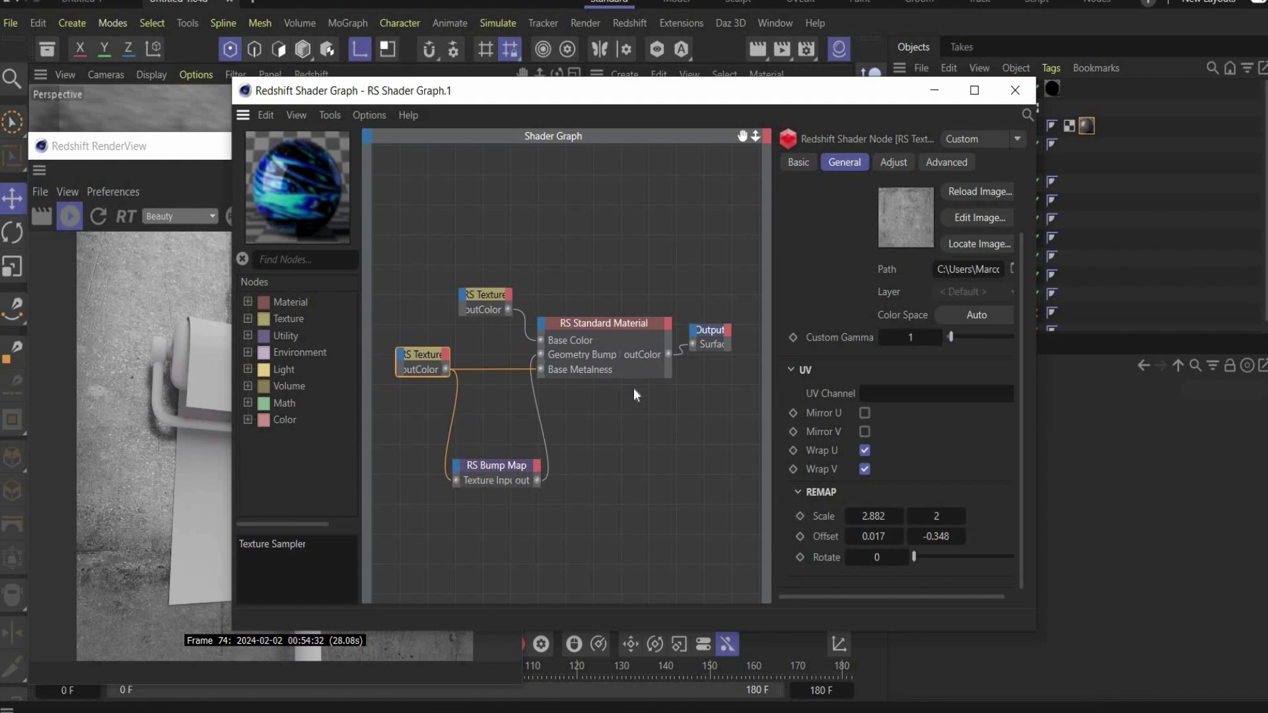
scroll(620, 387, "up", 2)
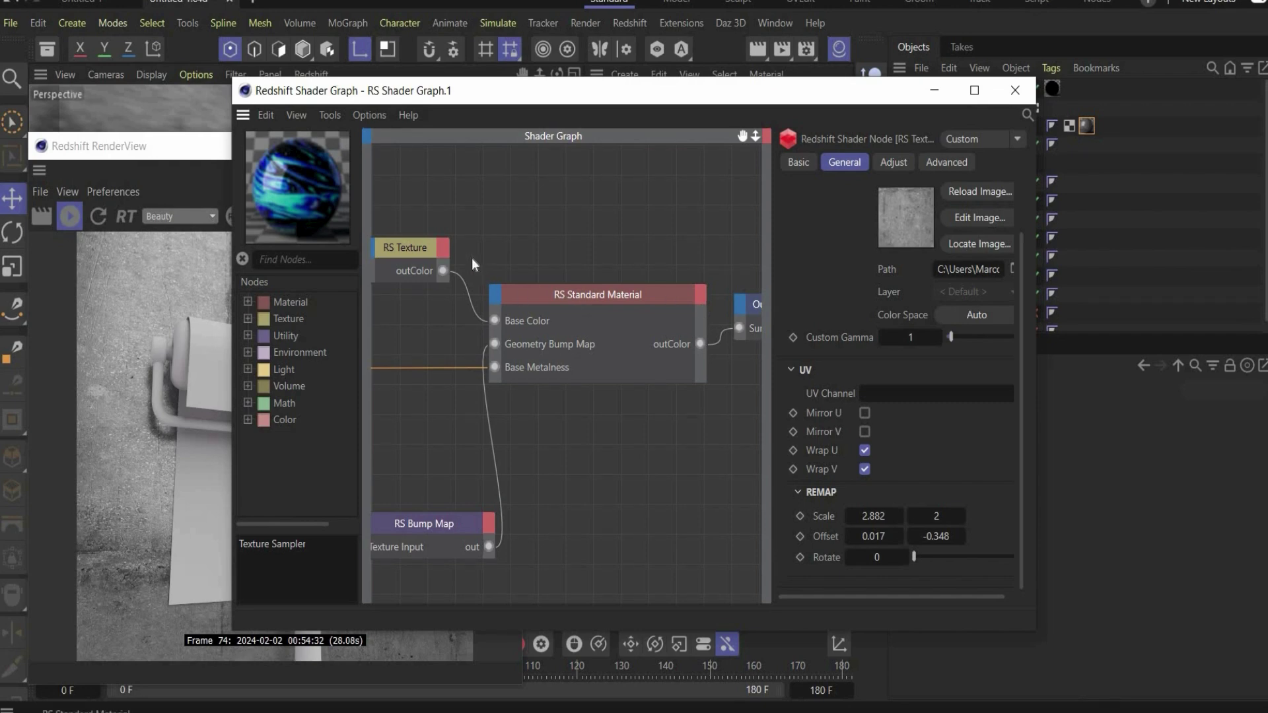
left_click(850, 53)
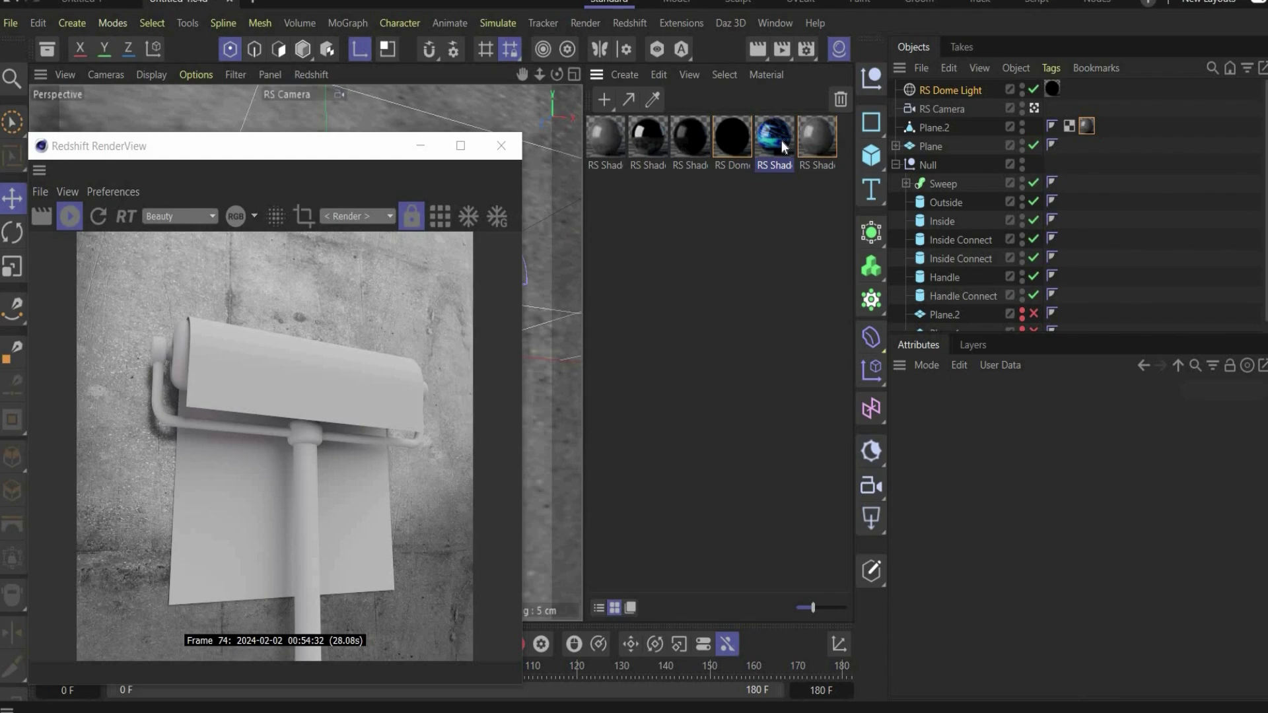
left_click_drag(782, 141, 920, 147)
left_click(921, 148)
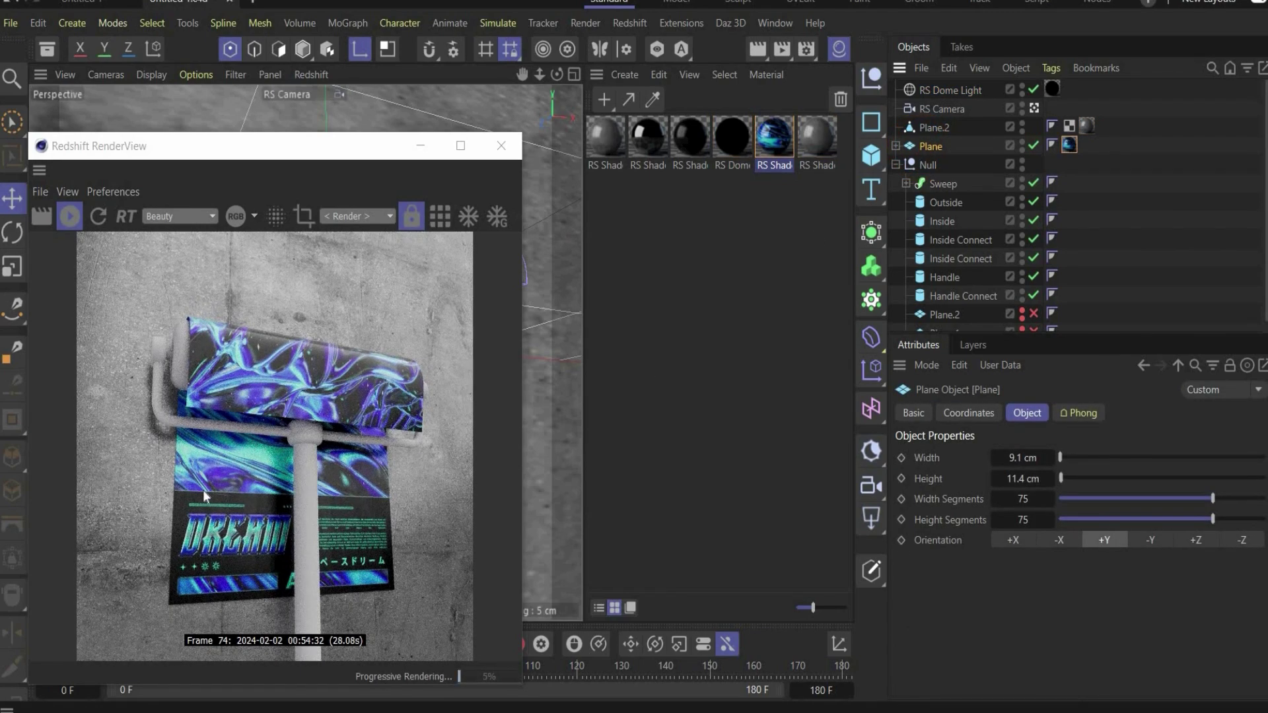
Step: Inspect the poster artwork up close in the render preview and compare it with the finished reference video
scroll(209, 490, "up", 1)
scroll(181, 496, "up", 2)
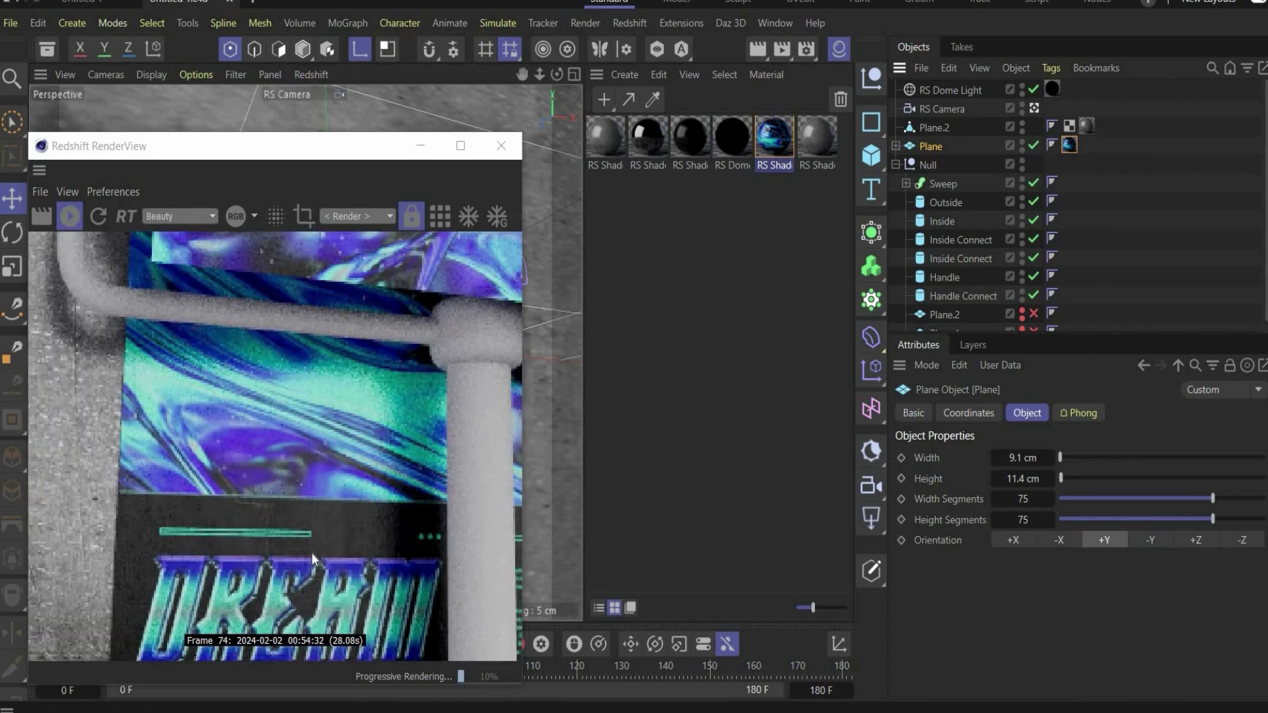
scroll(312, 511, "down", 3)
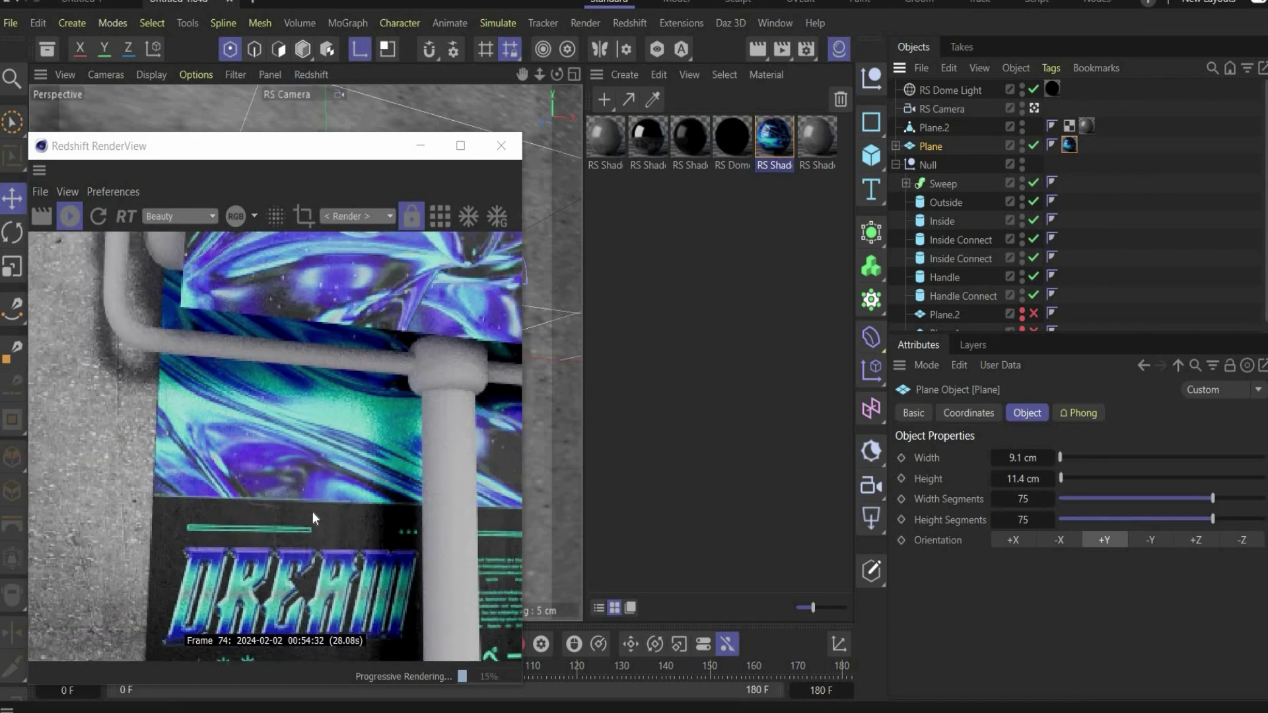
scroll(325, 540, "down", 3)
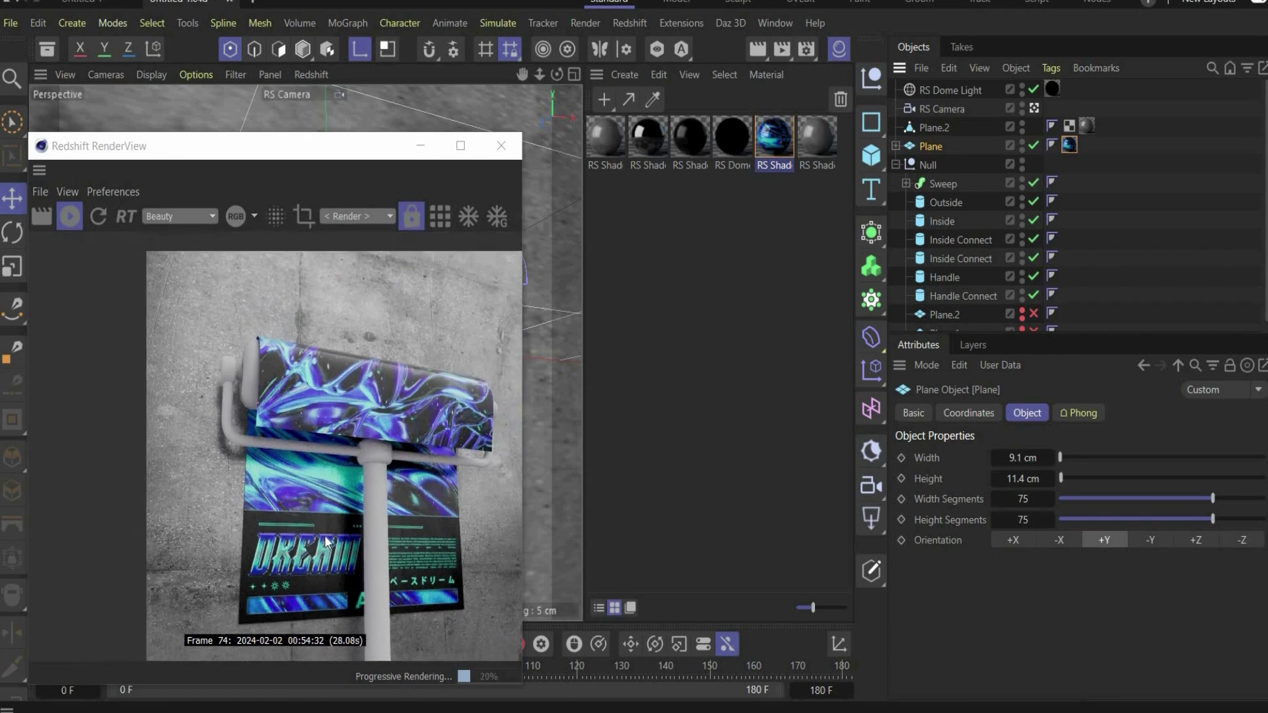
scroll(270, 377, "up", 1)
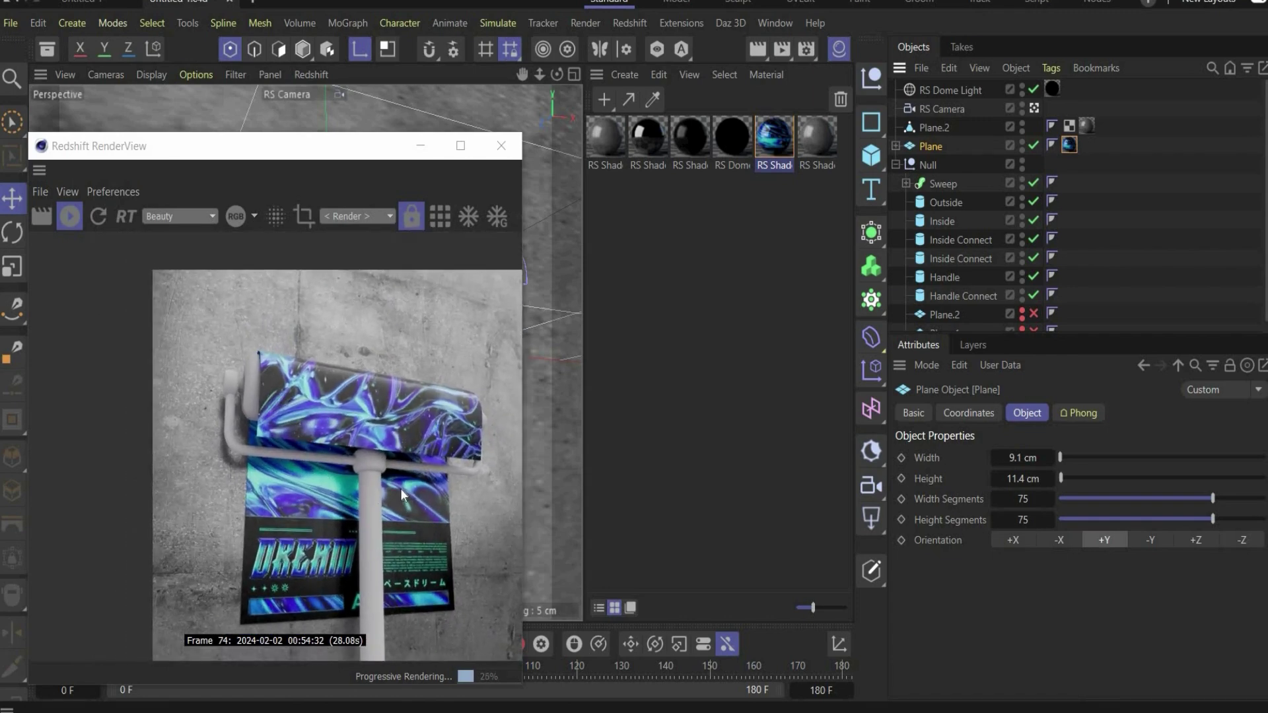
scroll(478, 488, "down", 1)
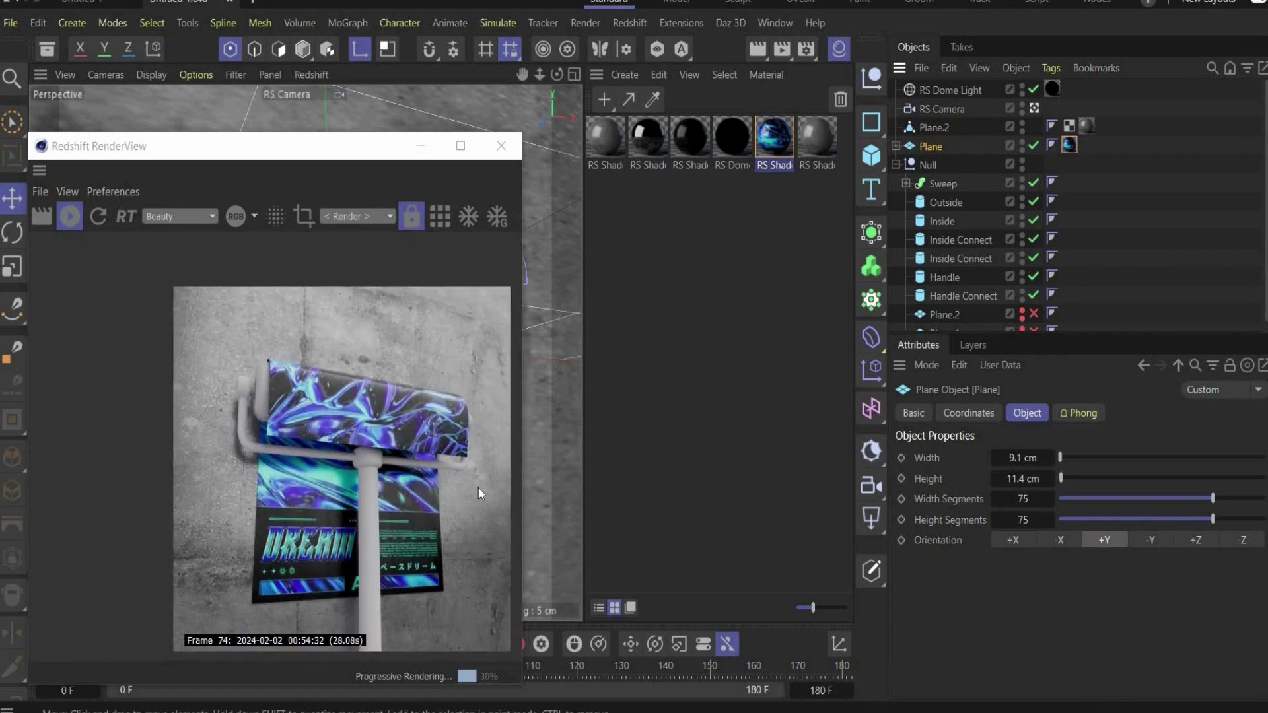
scroll(391, 374, "up", 1)
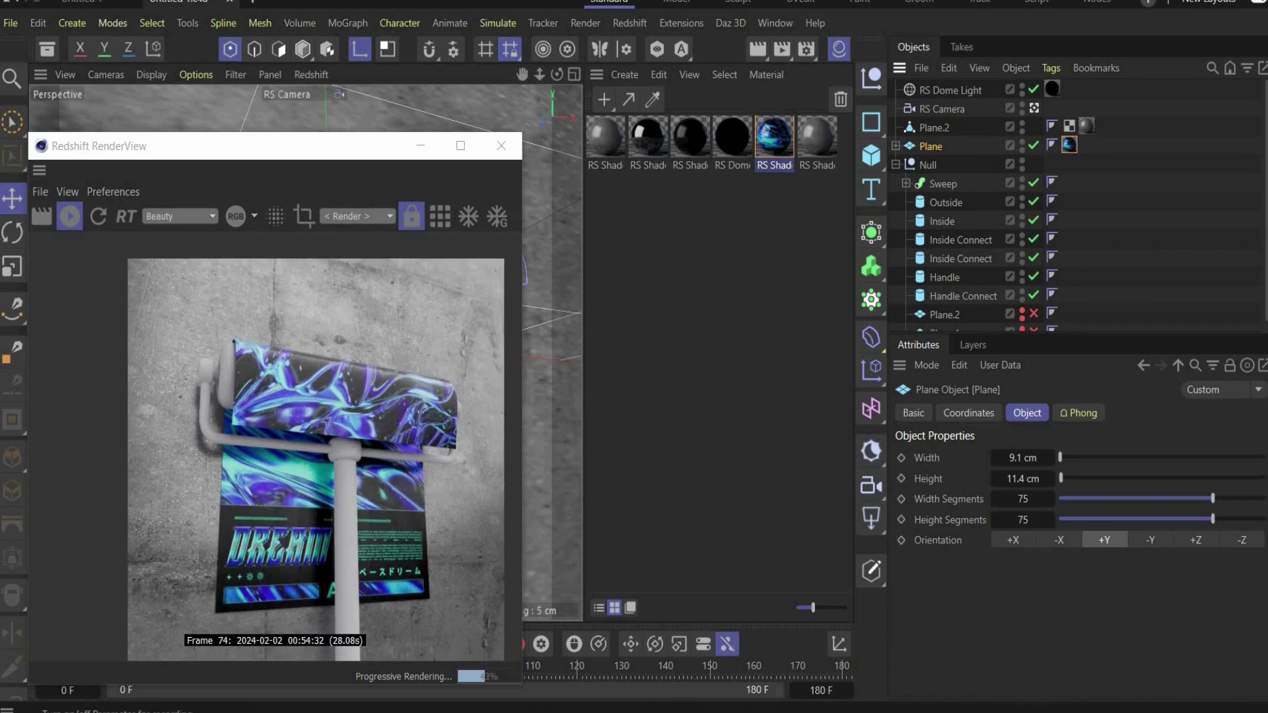
mouse_move(875, 471)
left_mouse_down()
mouse_move(849, 469)
mouse_move(878, 470)
left_mouse_up()
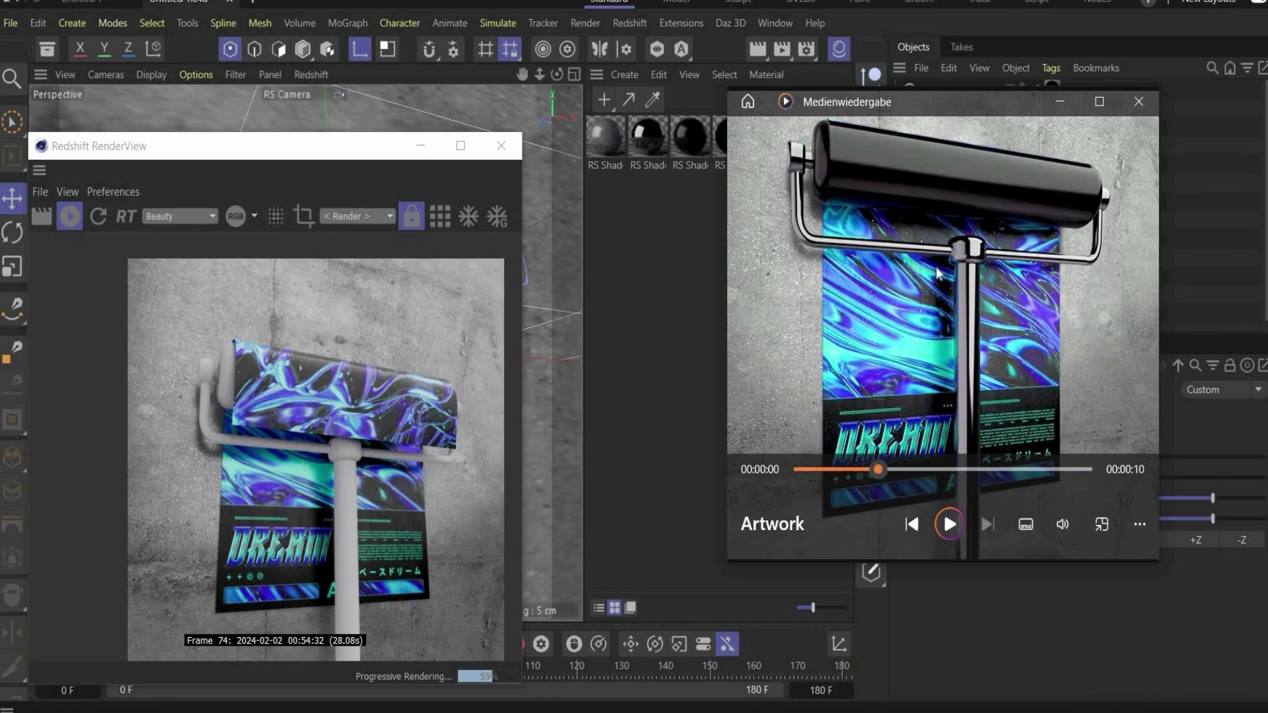
left_click(1059, 101)
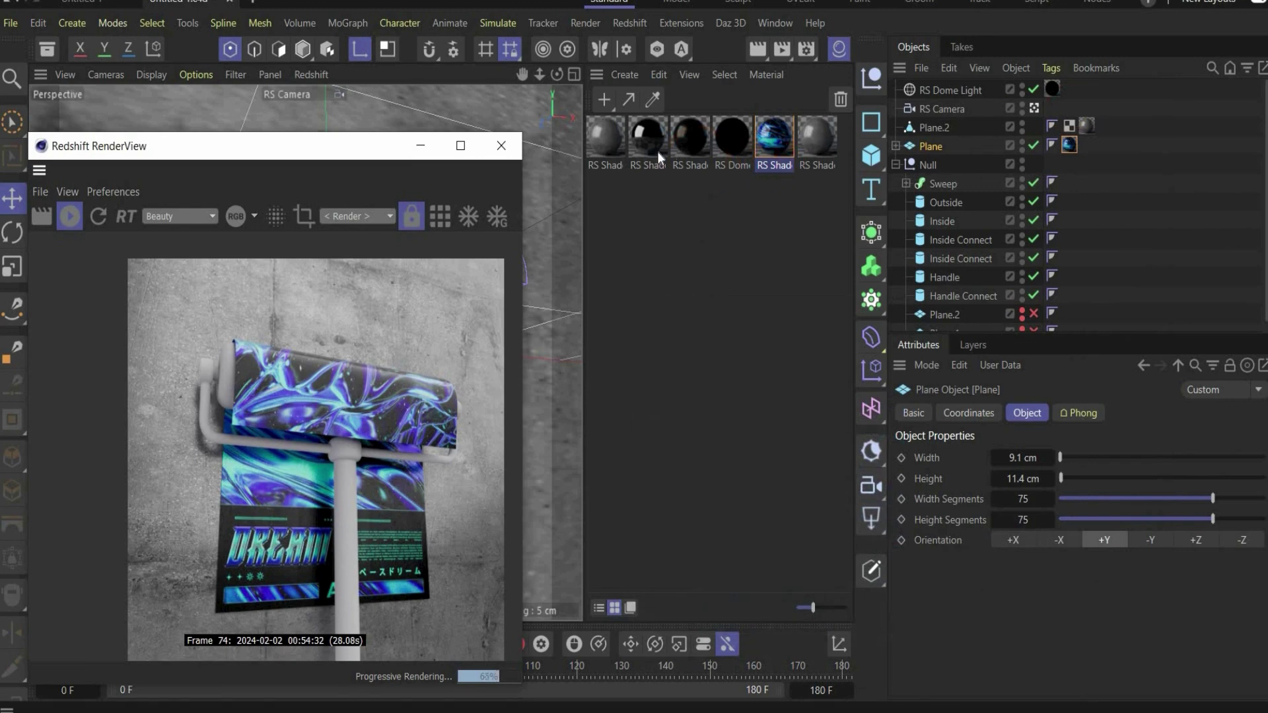
Step: Check the RS Shader Graph.3 metal material and apply it to the roller's Sweep, Inside, Inside Connect, Handle and Handle Connect objects
double_click(656, 152)
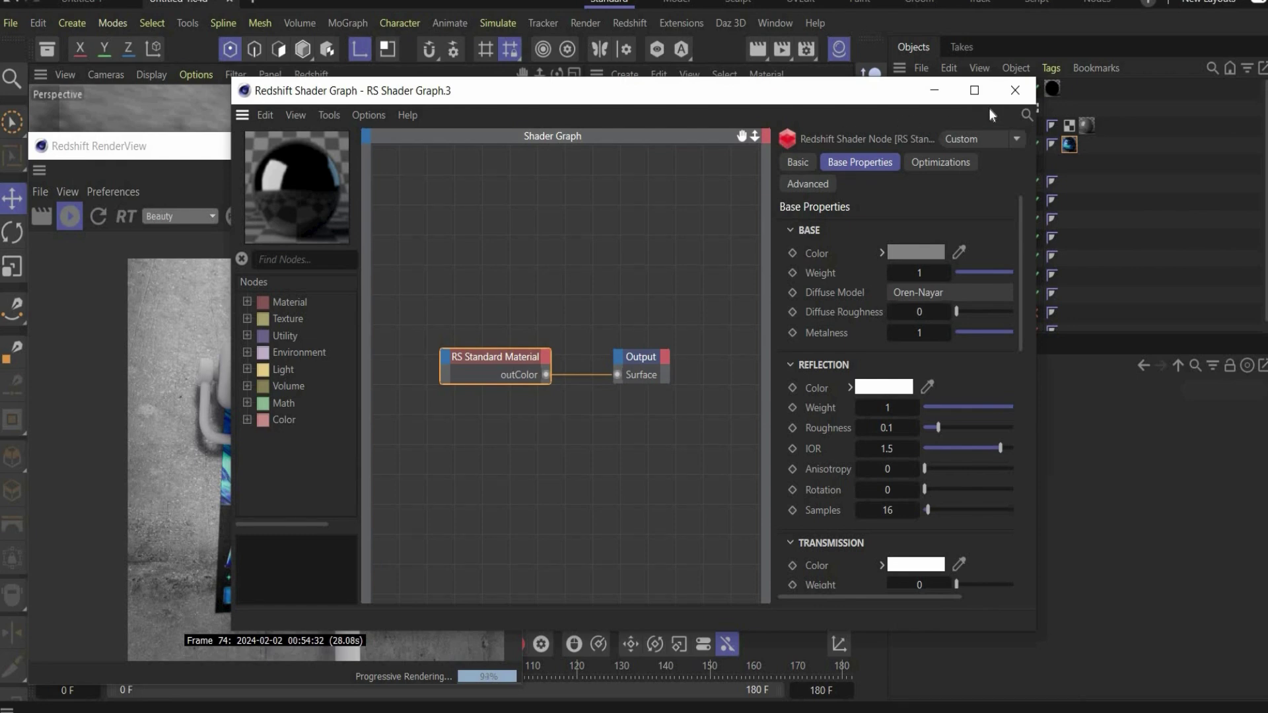
left_click(1015, 90)
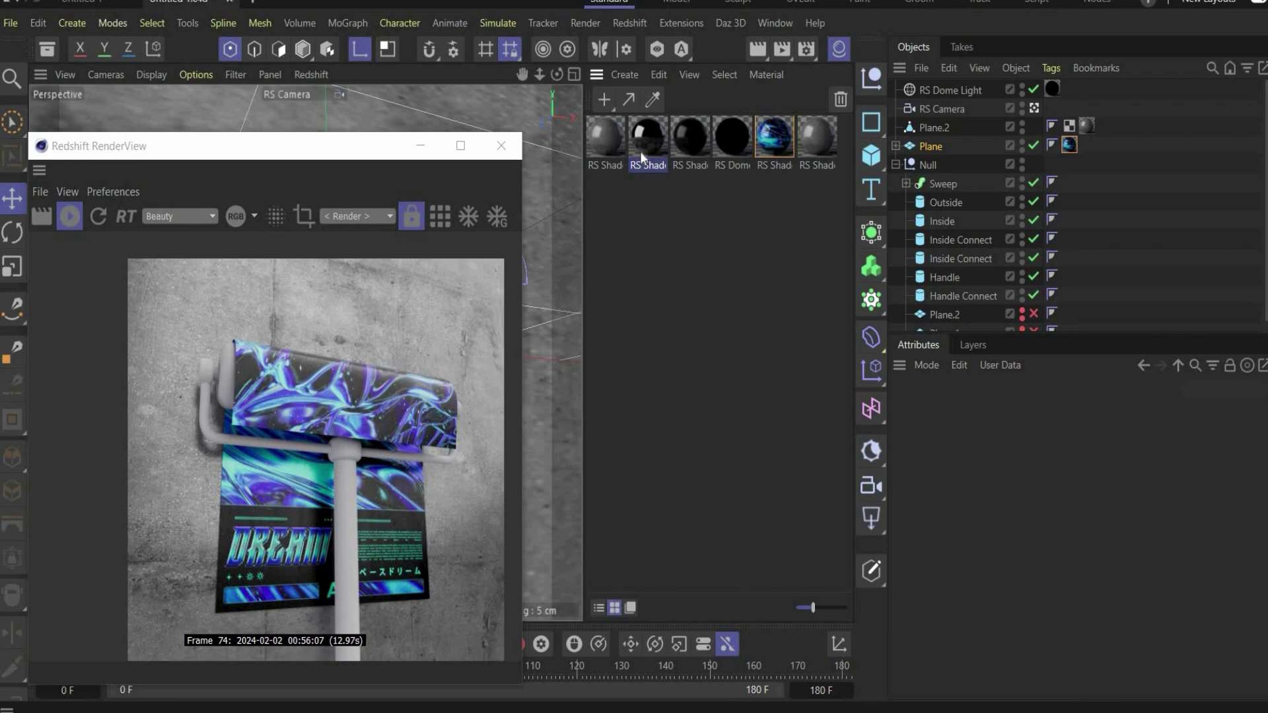
left_click_drag(640, 149, 973, 203)
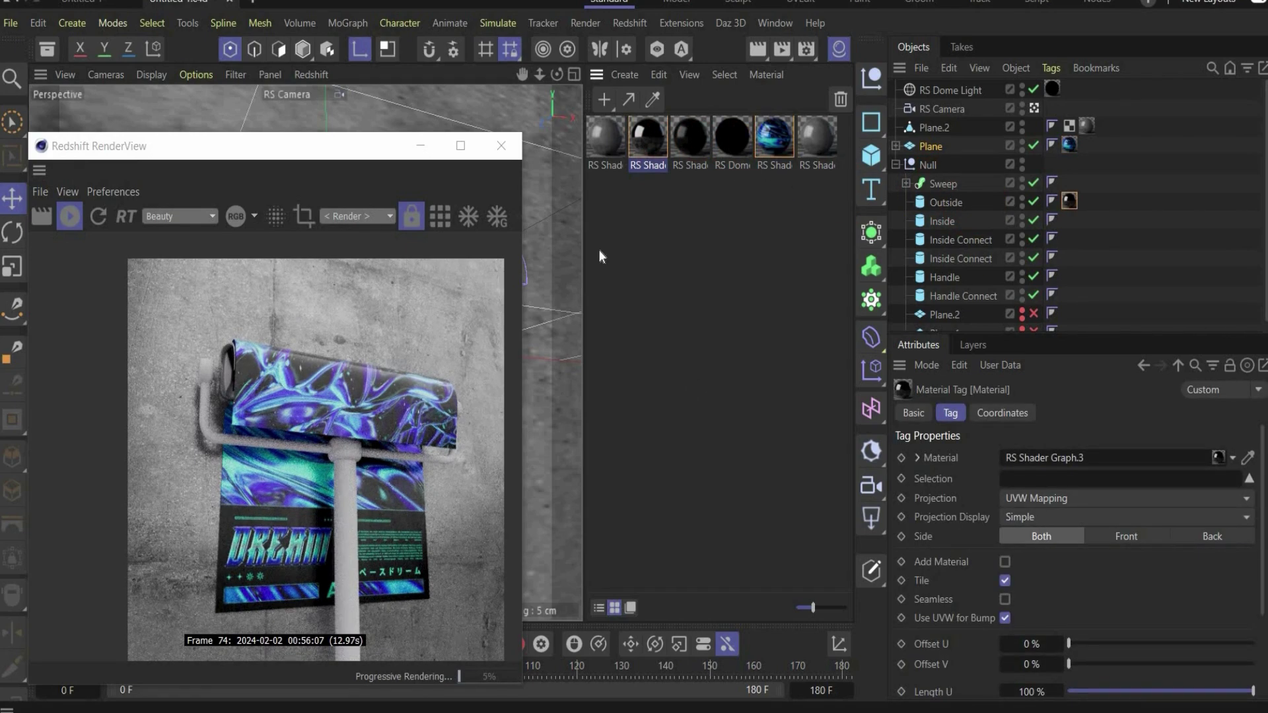
left_click_drag(690, 139, 1077, 202)
left_click_drag(1069, 200, 1064, 177)
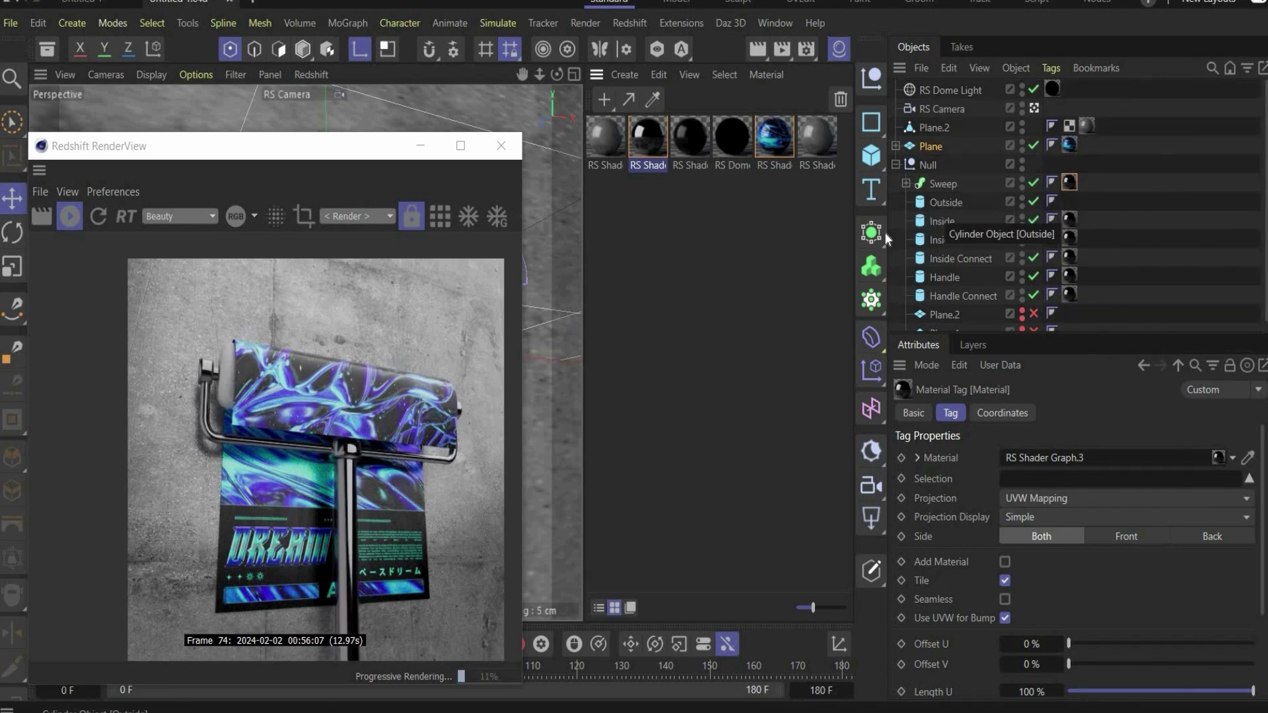
Step: Check the black RS Shader Graph.2 material's base and reflection settings and assign it to the Outside cylinder
double_click(694, 128)
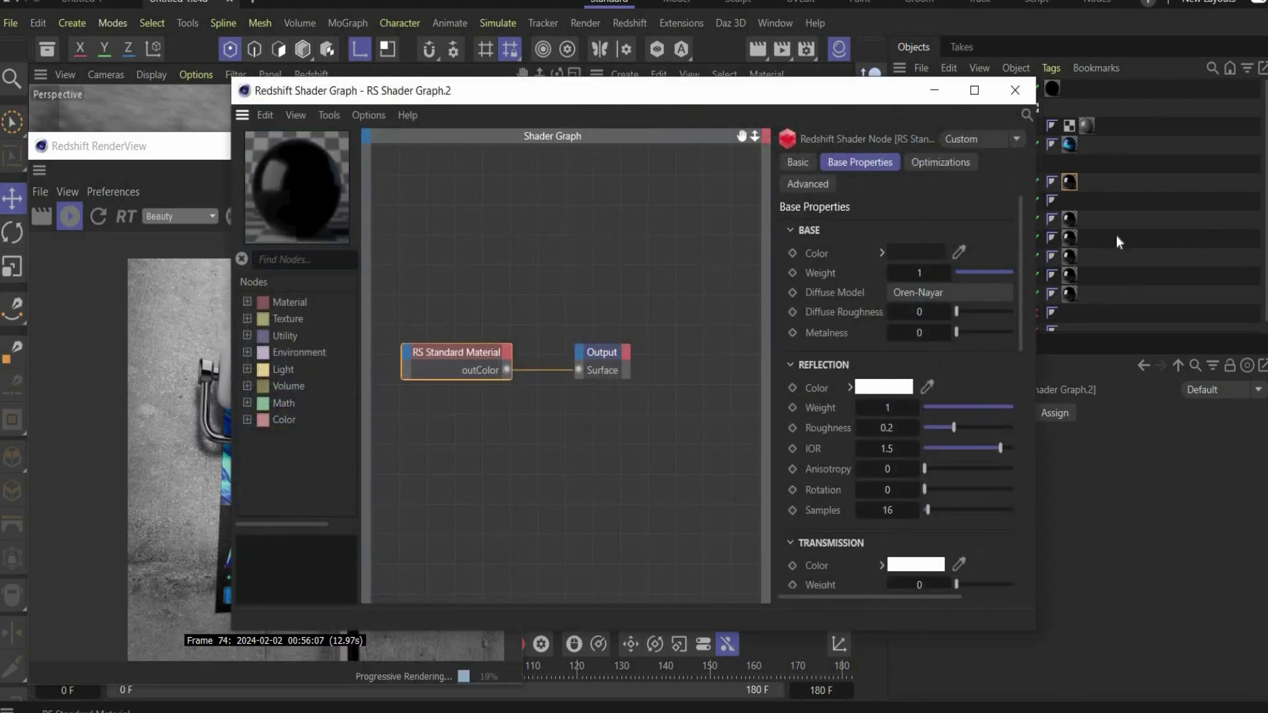
left_click(1089, 314)
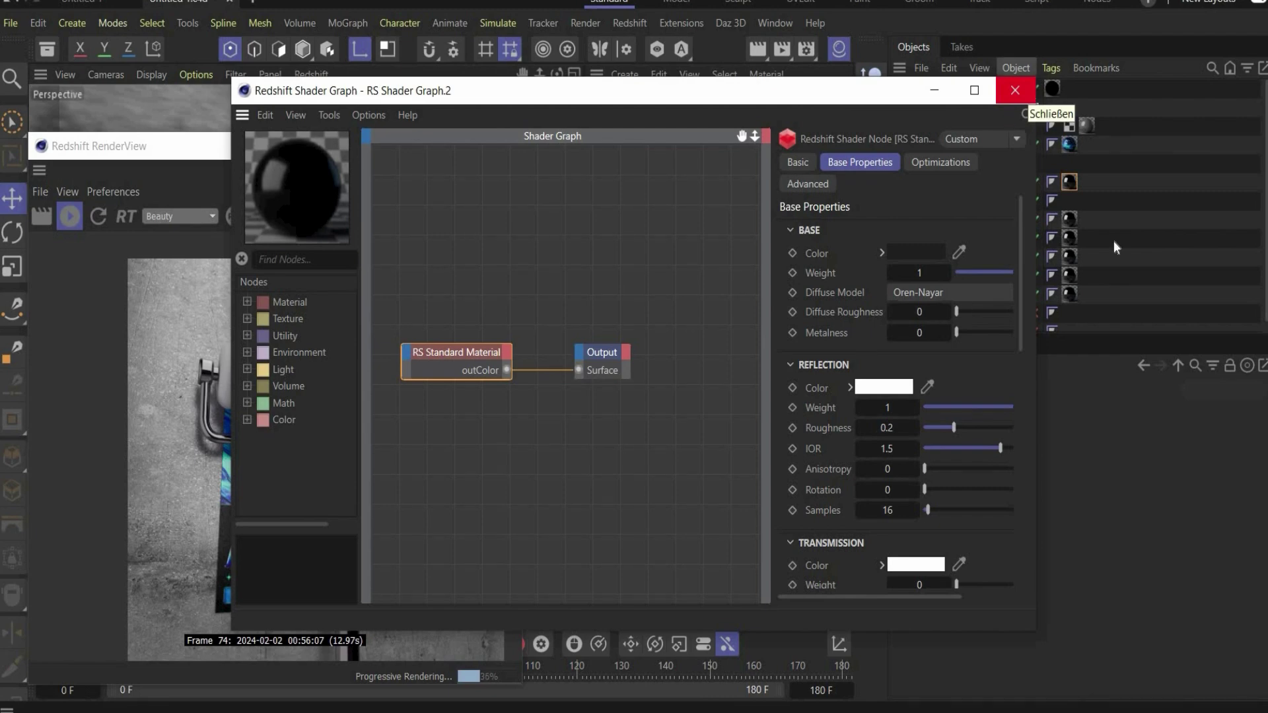
left_click(1015, 90)
left_click_drag(644, 152, 692, 150)
left_click_drag(943, 176, 946, 202)
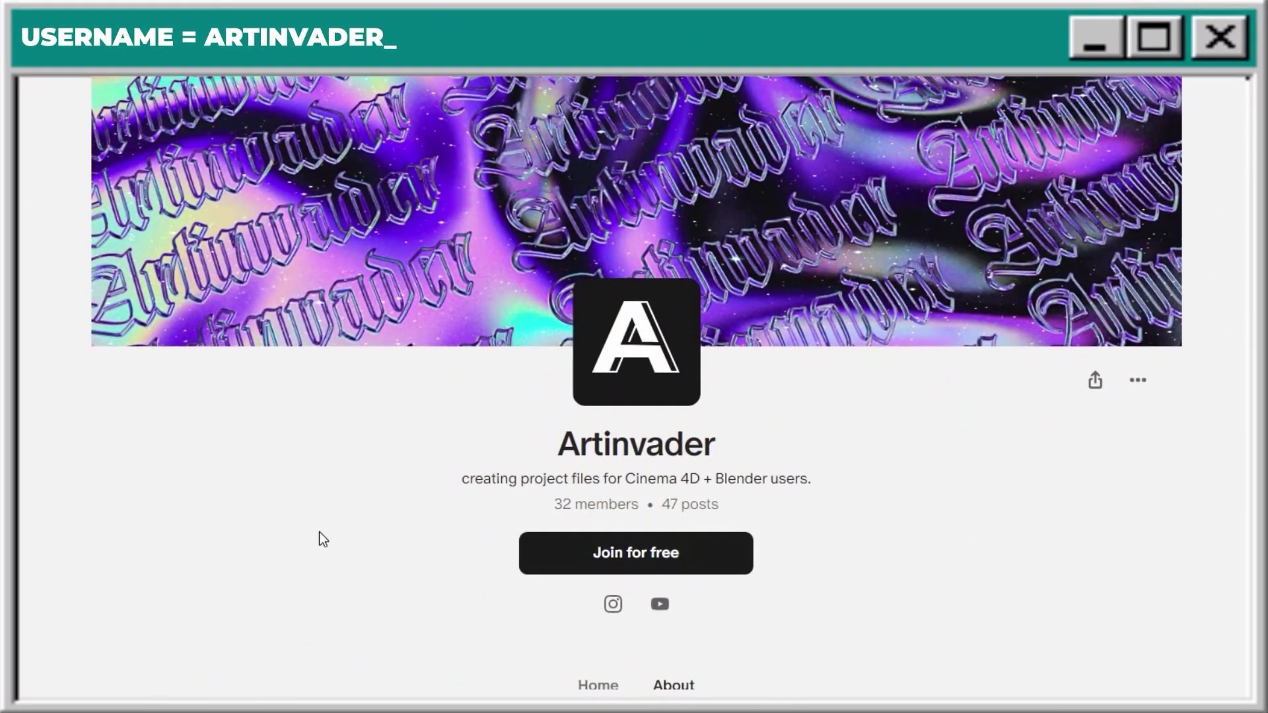
Step: Switch to the Artinvader membership page and look through the supporter levels
scroll(319, 532, "down", 8)
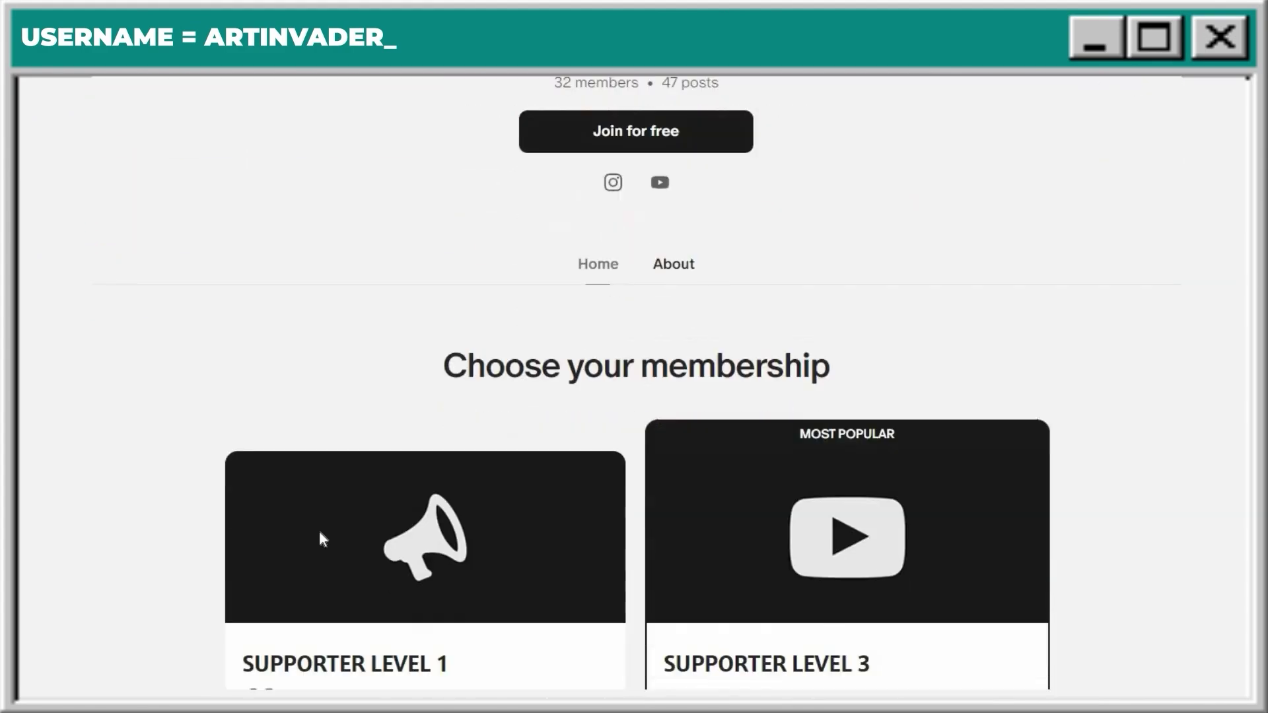
scroll(319, 533, "down", 2)
scroll(319, 533, "down", 2)
scroll(319, 532, "up", 2)
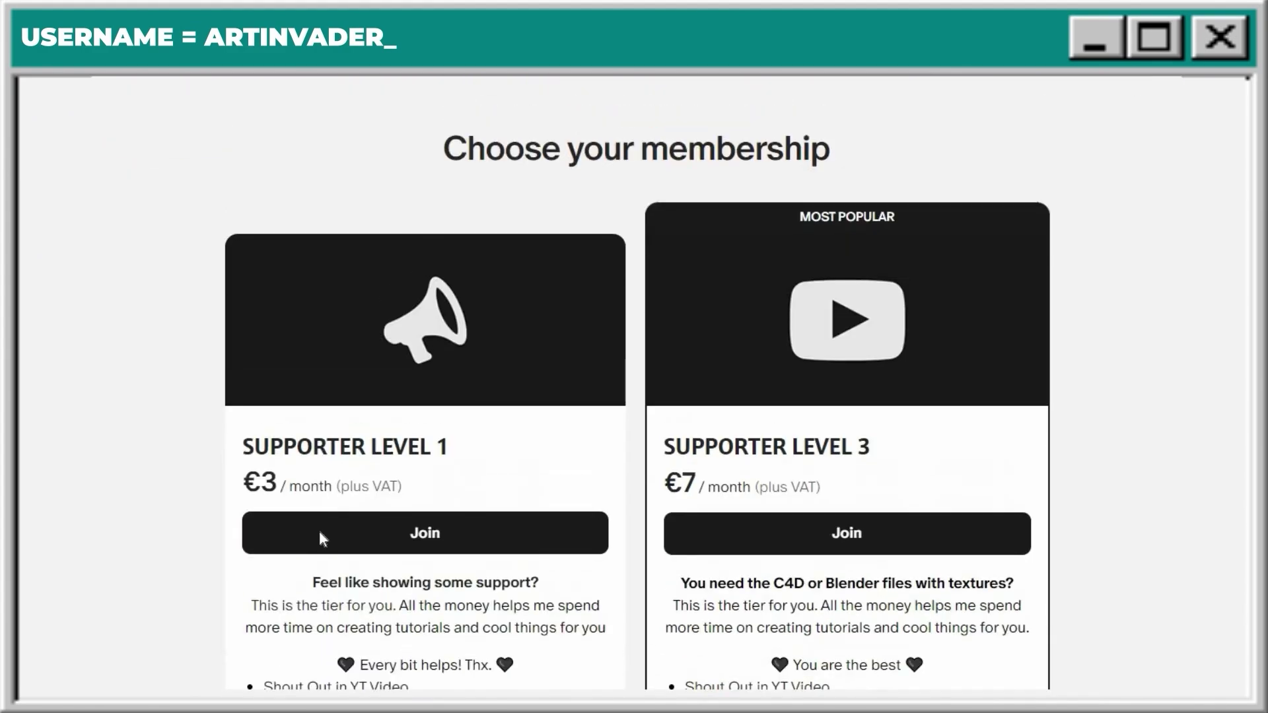
scroll(319, 536, "down", 2)
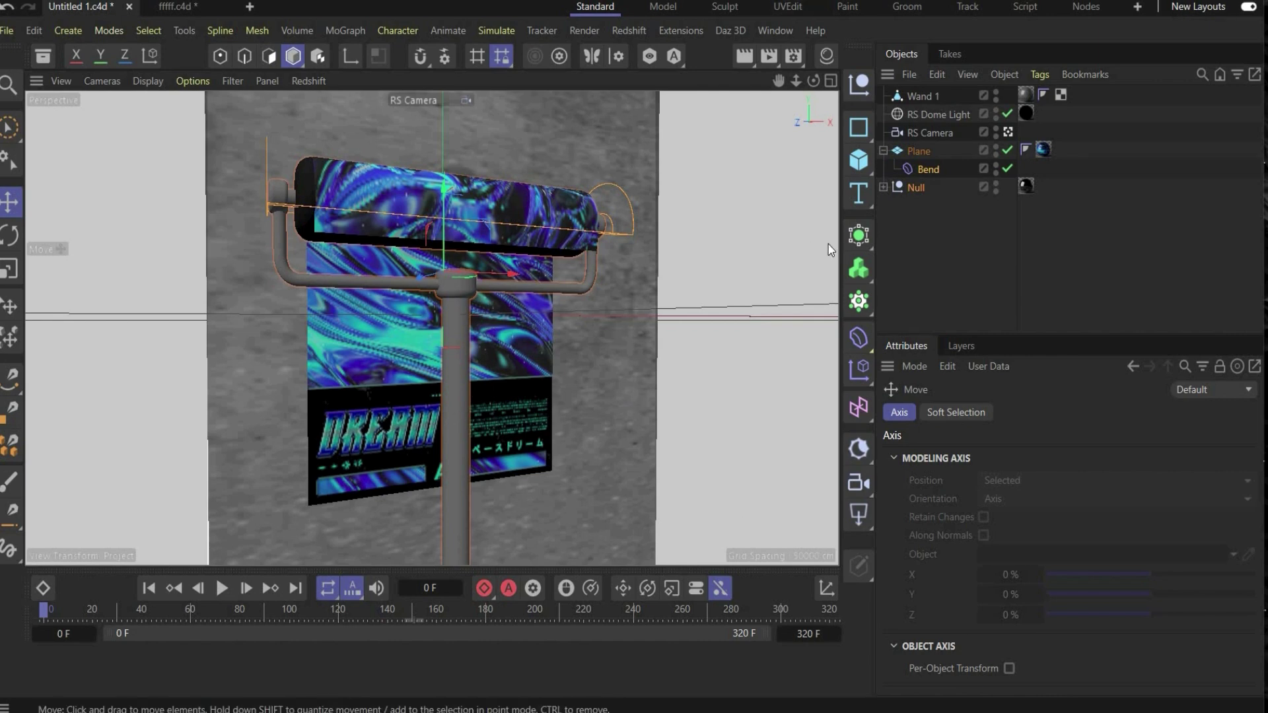
Step: Duplicate the Wand 1 wall and move the copy along X to about 17.18 cm, beside the original
left_click(917, 97)
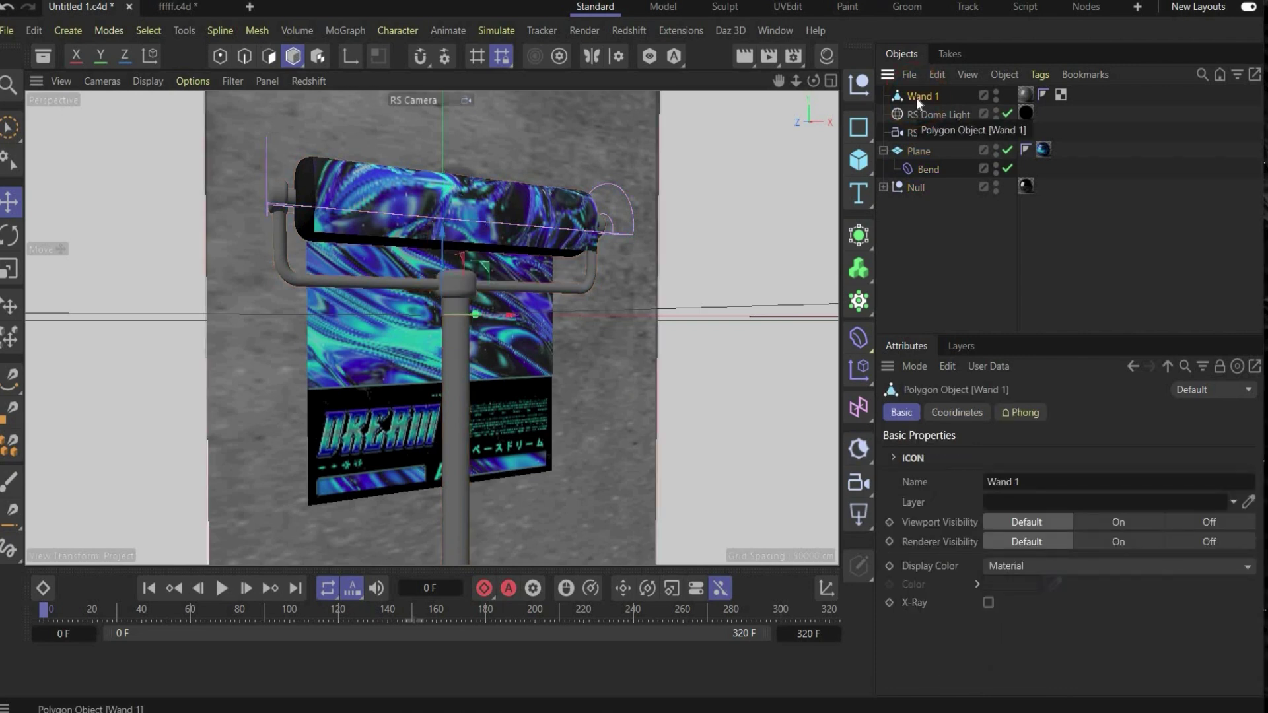
key("ctrl+c")
key("ctrl+v")
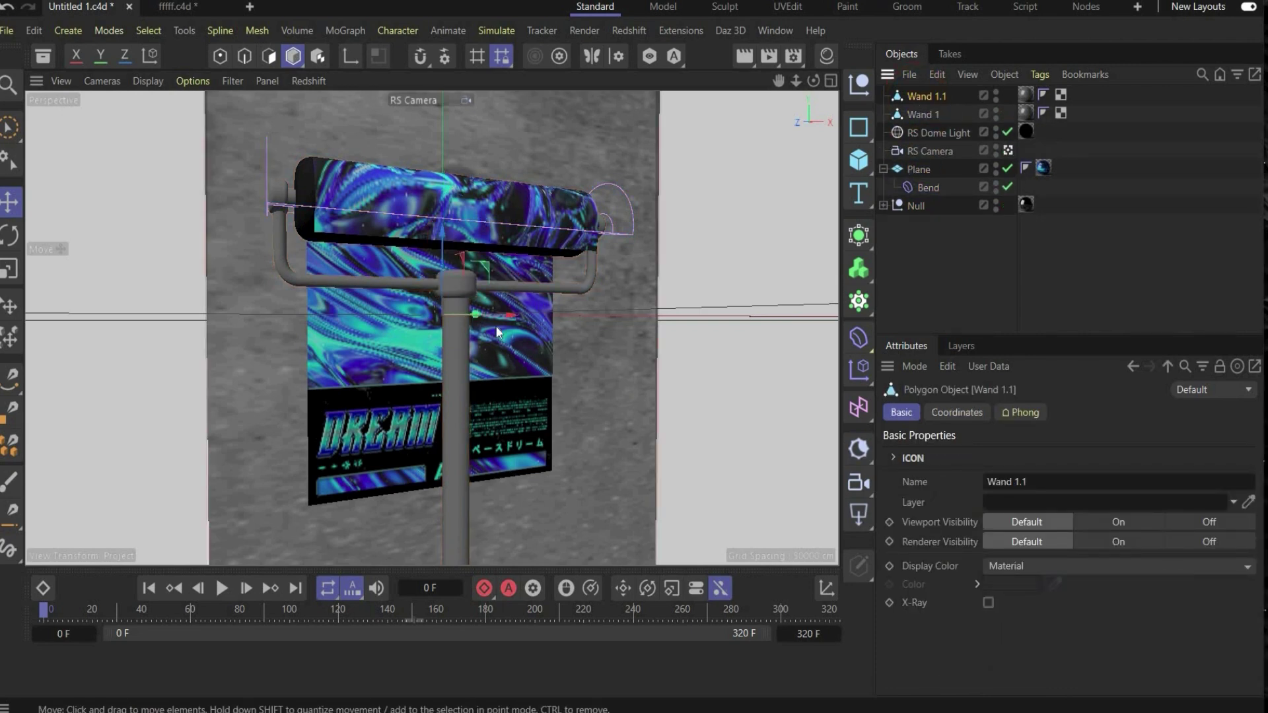
key("alt+Tab")
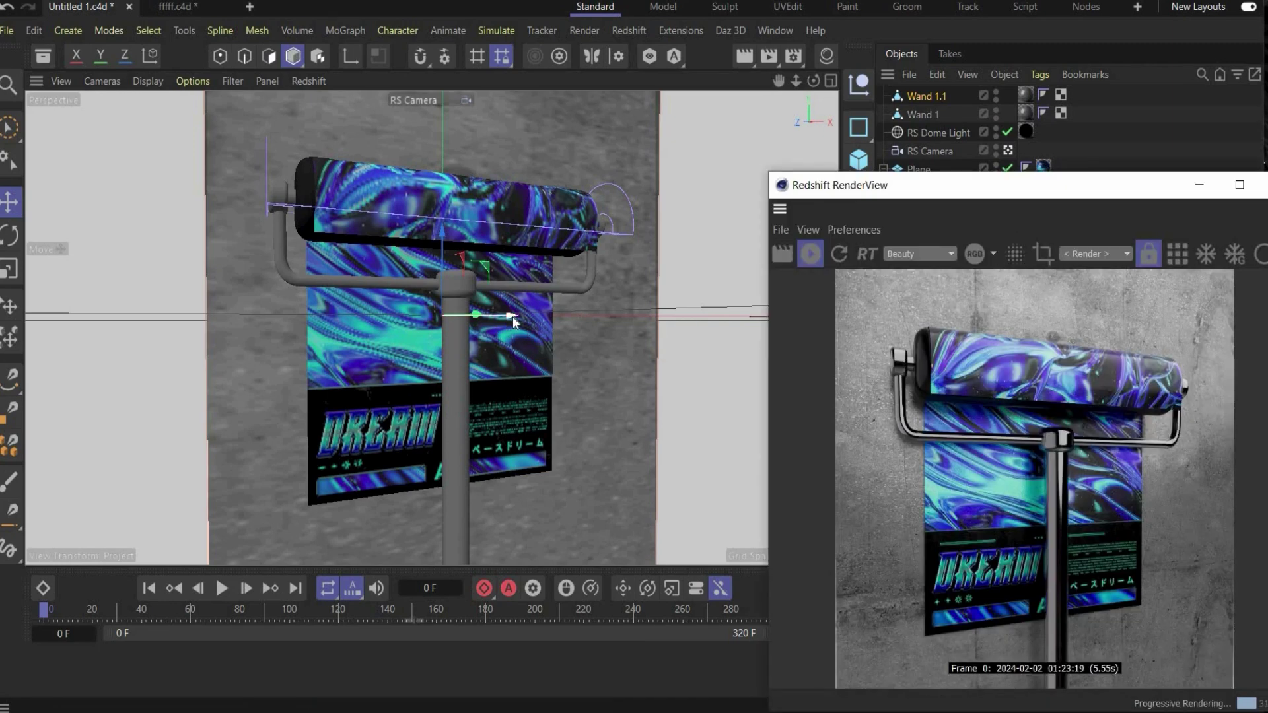
left_click_drag(514, 315, 822, 318)
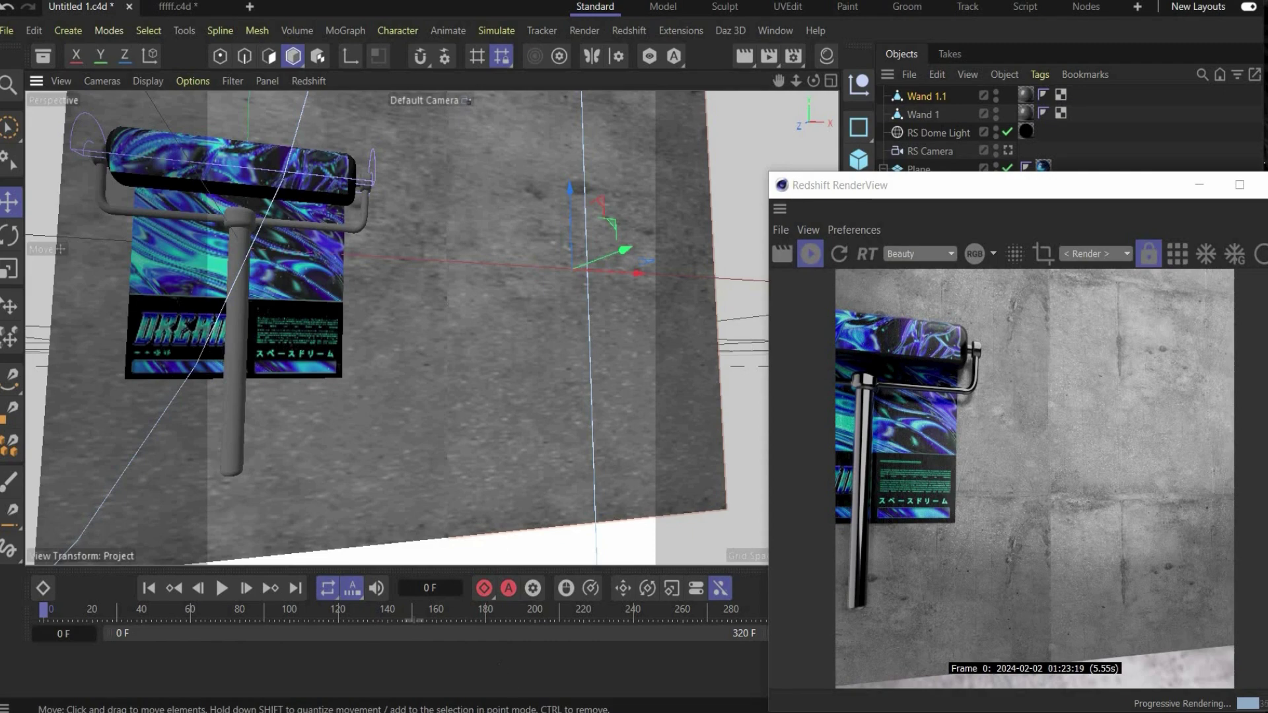
Step: Review the transition across the empty wall between posters in the reference video and close the player
key("alt+Tab")
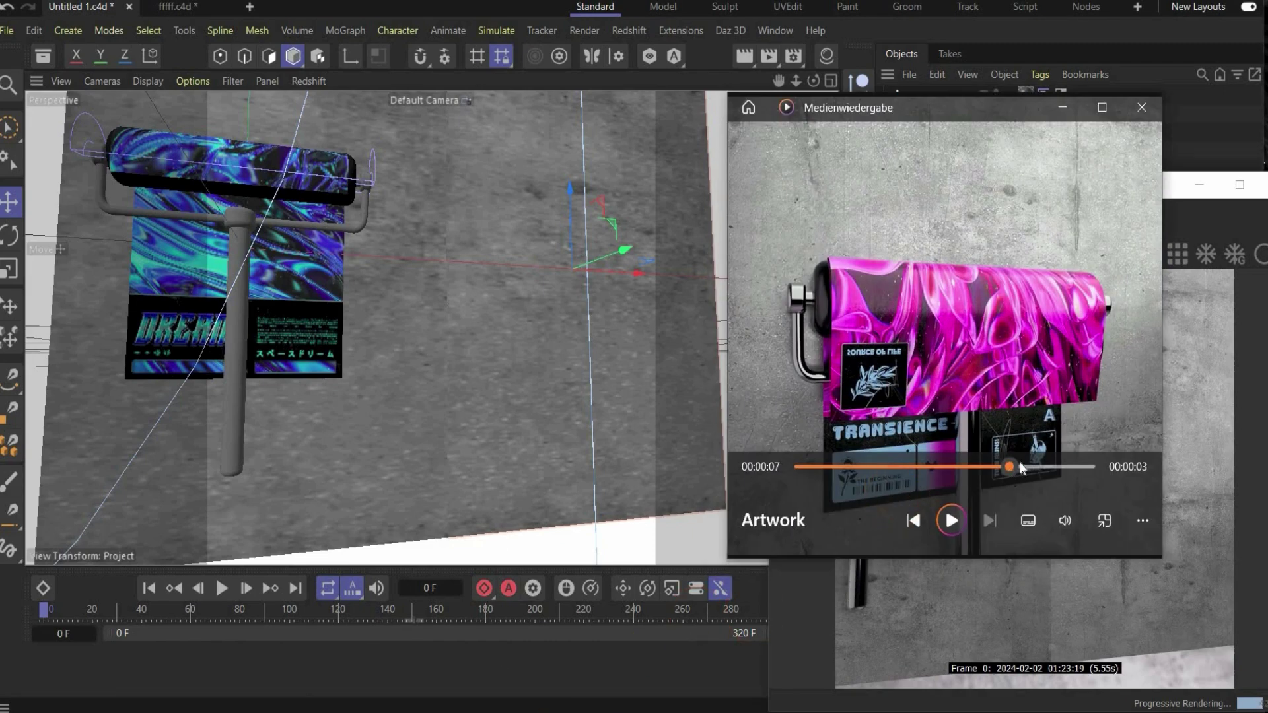
mouse_move(946, 467)
left_mouse_down()
mouse_move(934, 466)
mouse_move(944, 465)
left_mouse_up()
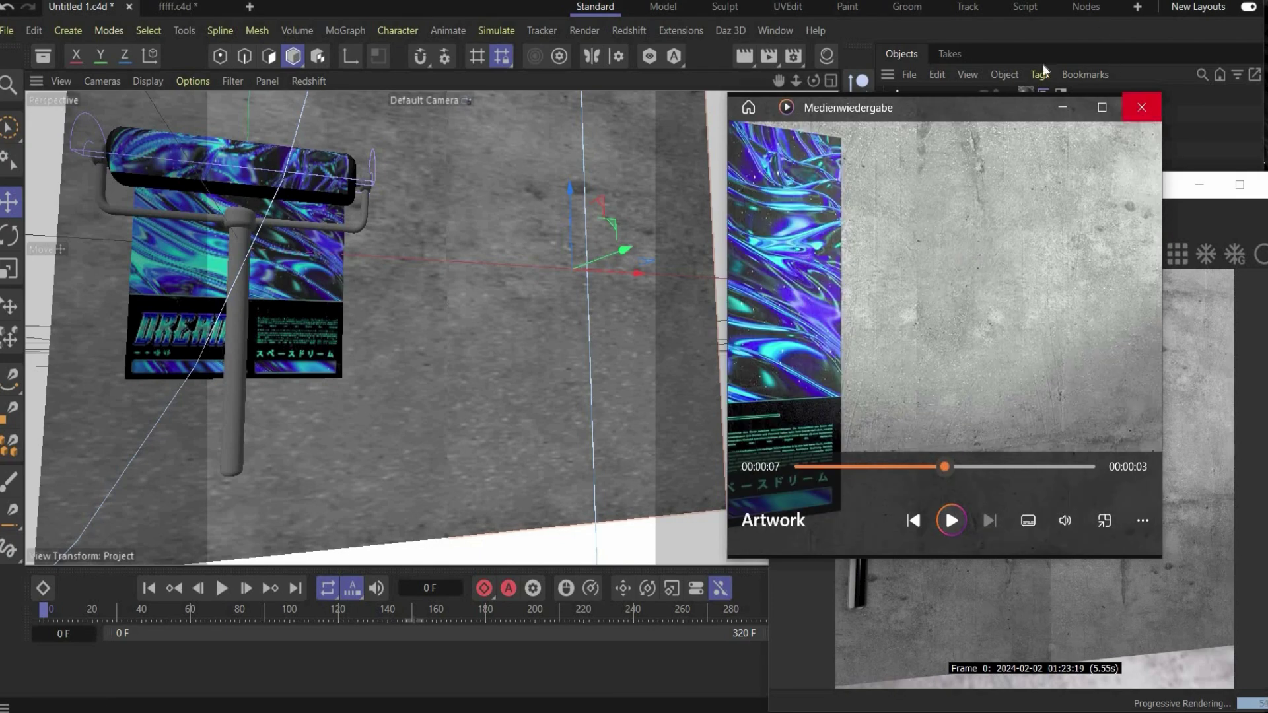
left_click(1141, 106)
Step: Set the Wand 1.1 wall's heading rotation to 180° and shift it along X to about 19.76 cm
left_click_drag(975, 185, 456, 202)
left_click(1077, 481)
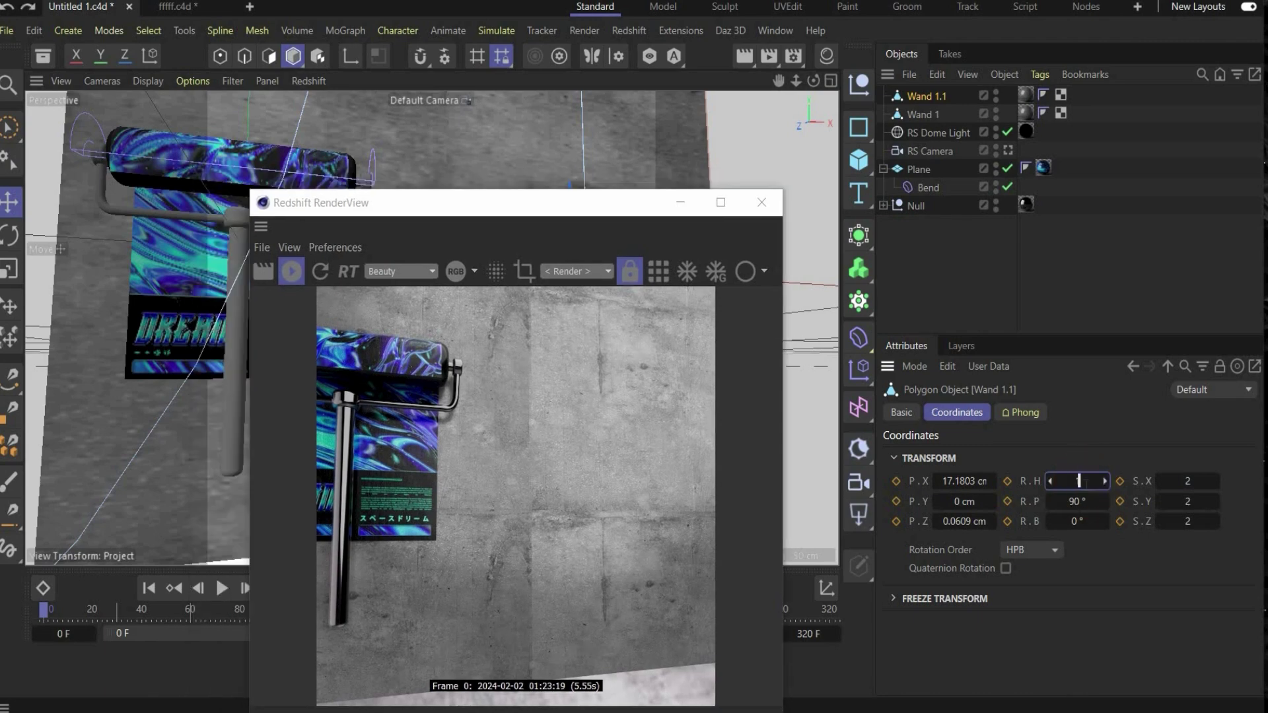
key("Return")
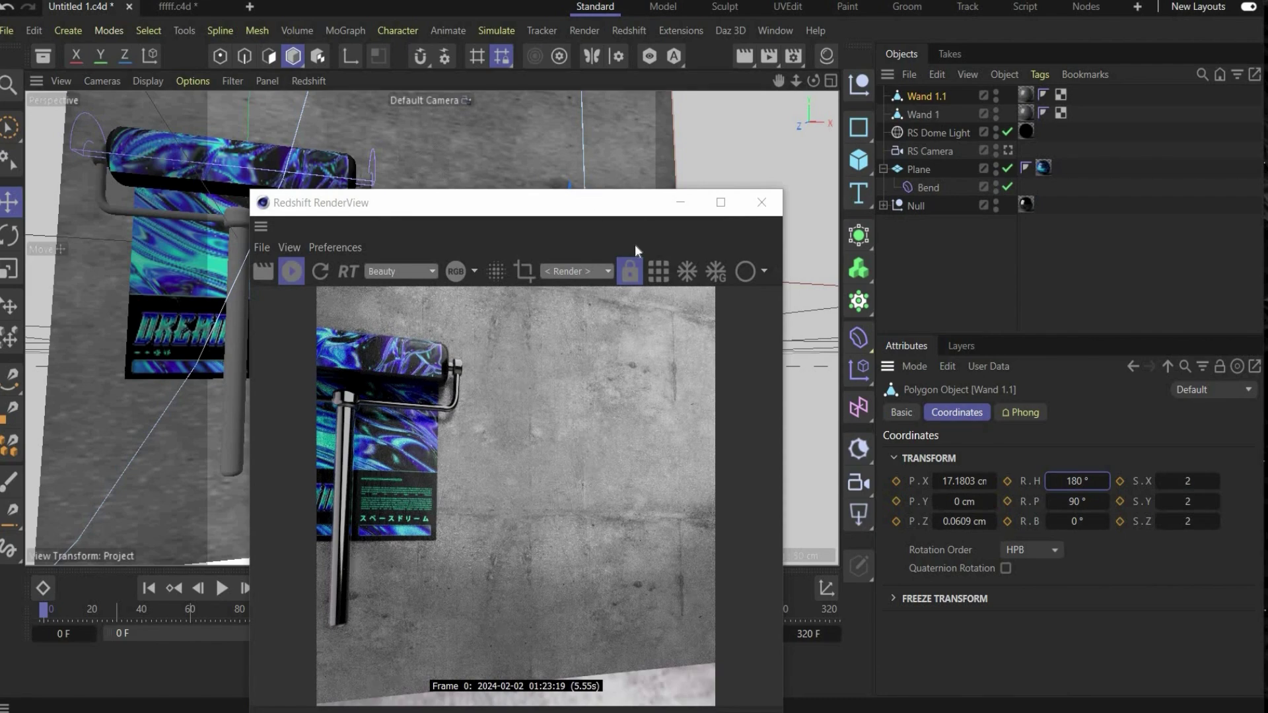
left_click_drag(502, 202, 63, 244)
left_click_drag(510, 226, 581, 275)
left_click_drag(125, 255, 469, 227)
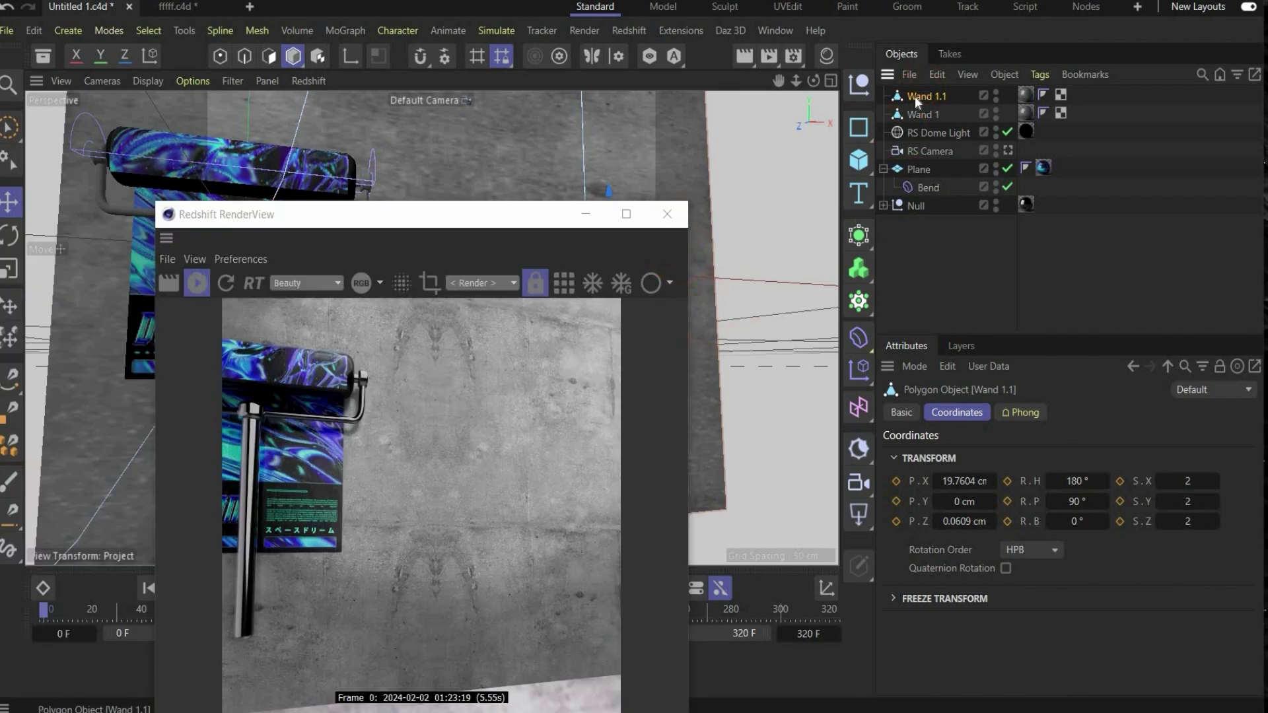
Step: Duplicate the Wand 1.1 wall, set the copy's heading to 0° and place it at about 34.41 cm in X
key("ctrl+c")
key("ctrl+v")
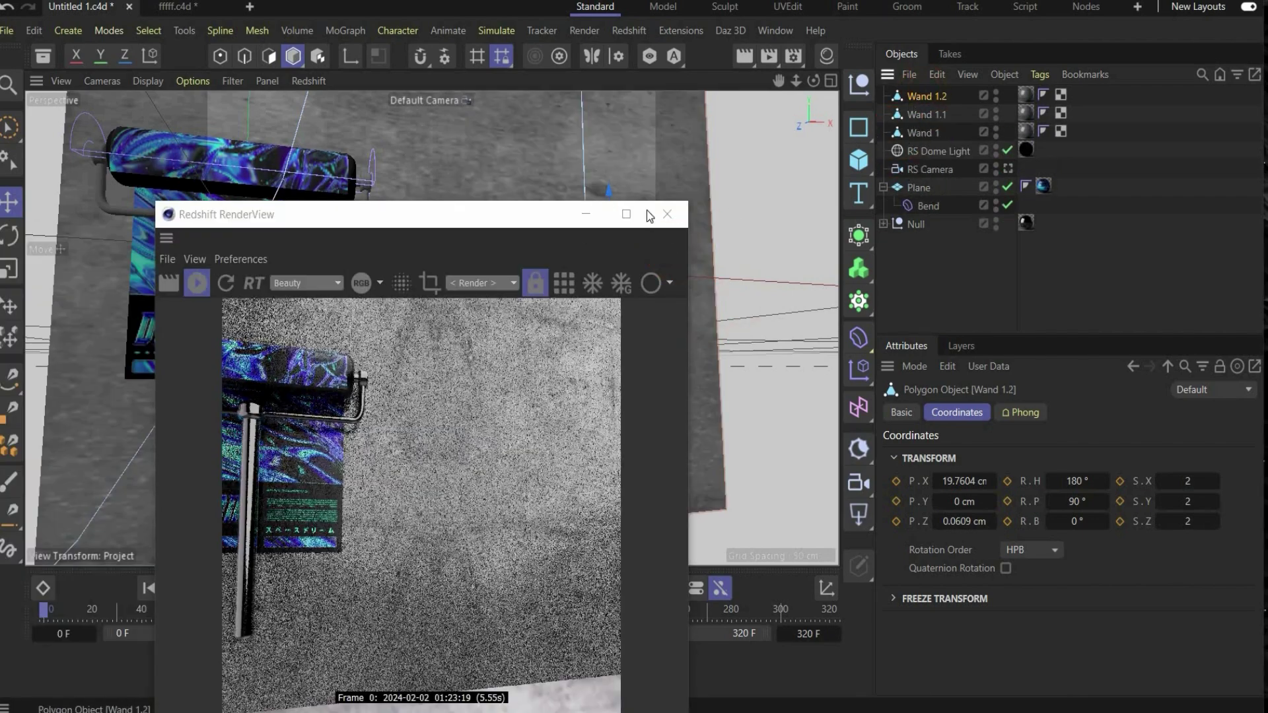
left_click_drag(502, 228, 360, 237)
left_click(1079, 481)
type("0")
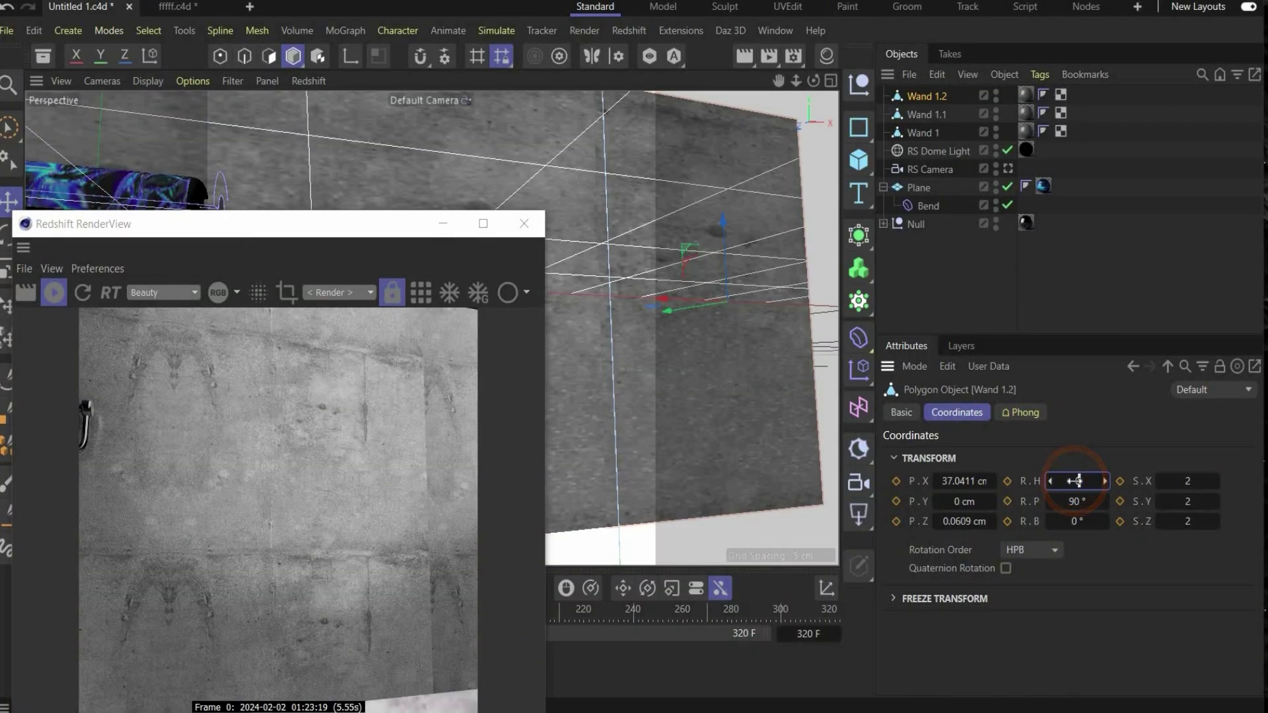
key("Return")
left_click_drag(786, 306, 741, 316)
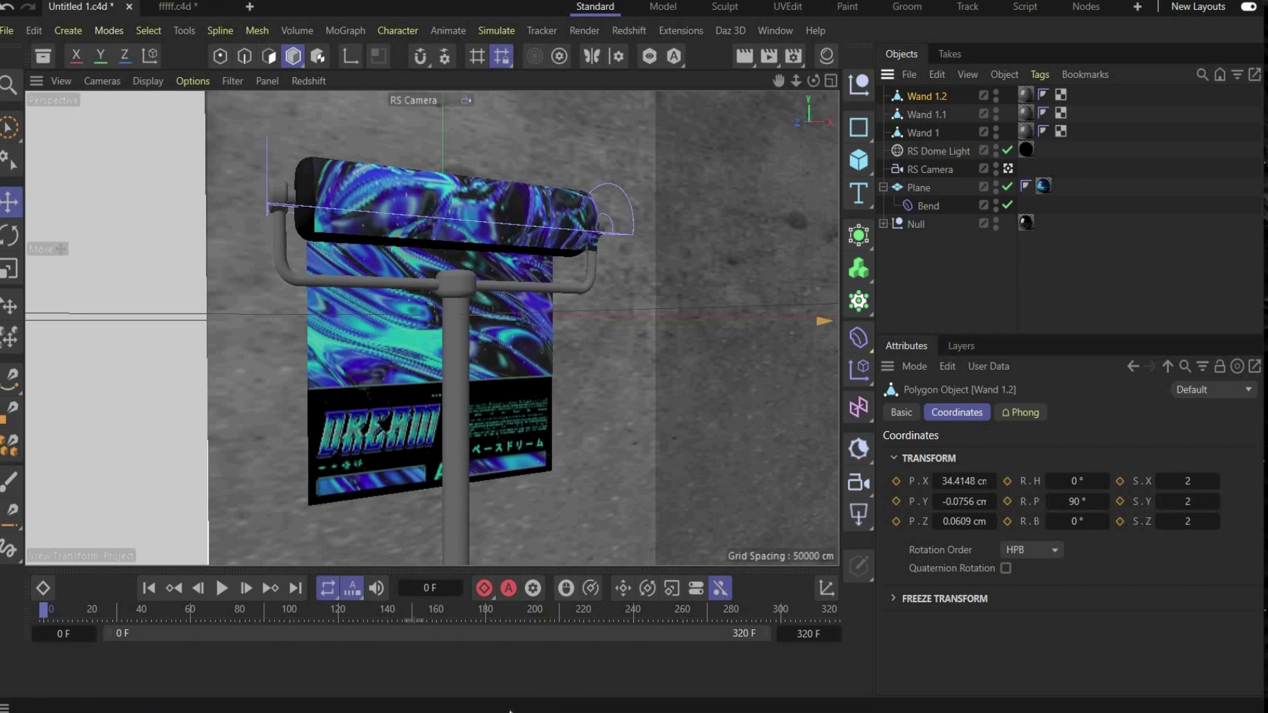
Step: Select the roller's Null together with the Bend deformer and move both down below the camera view, Null at about -14.21 cm in Y
left_click(884, 224)
left_click(883, 224)
left_click(918, 224)
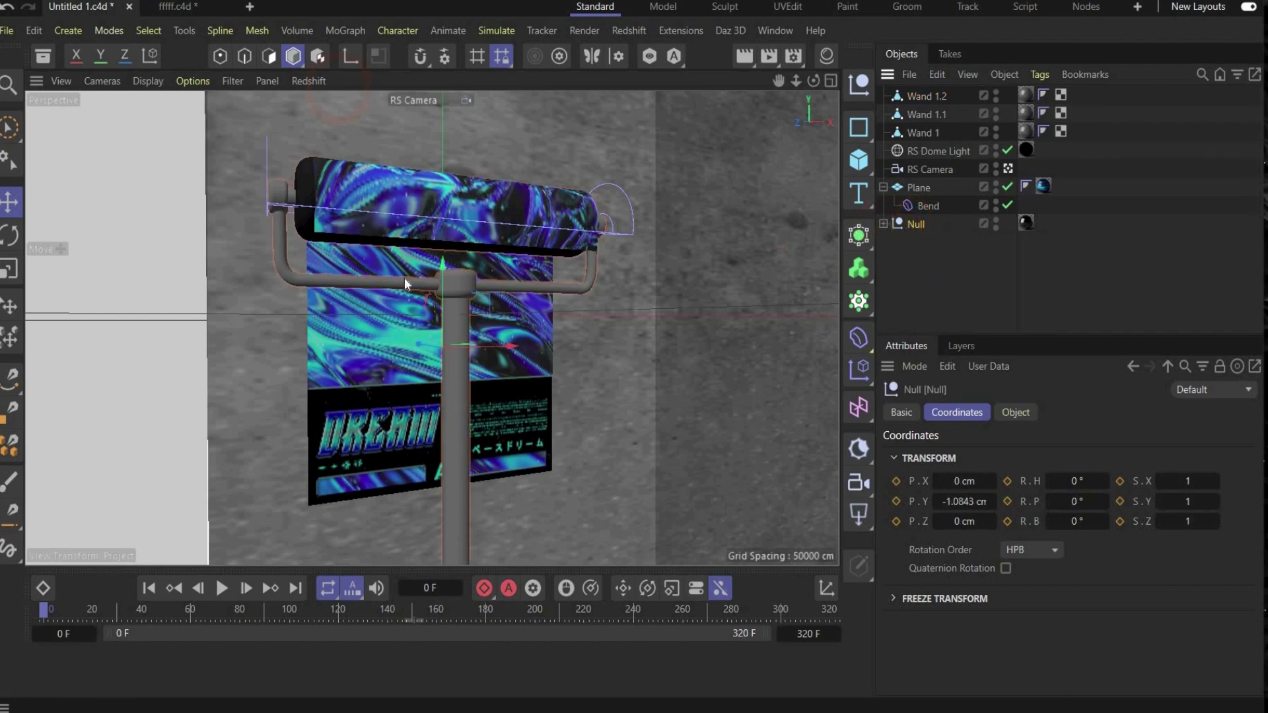
left_click(926, 206, "ctrl")
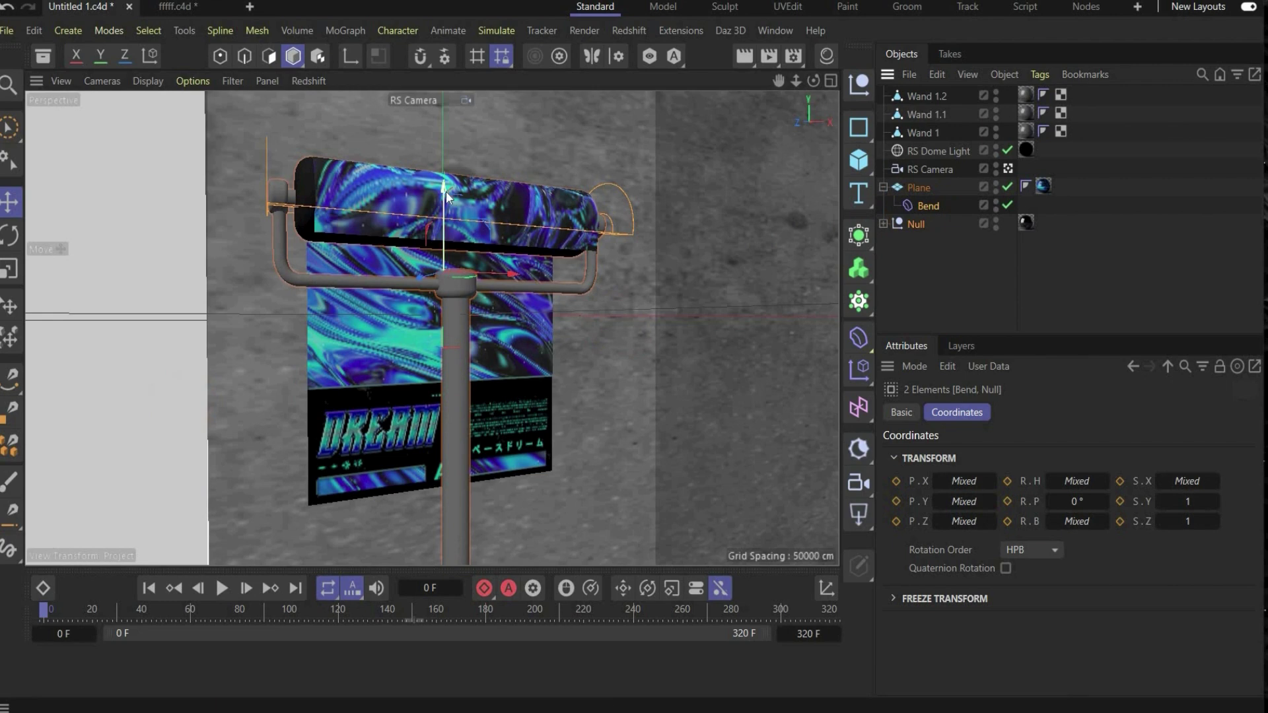
left_click_drag(456, 256, 456, 463)
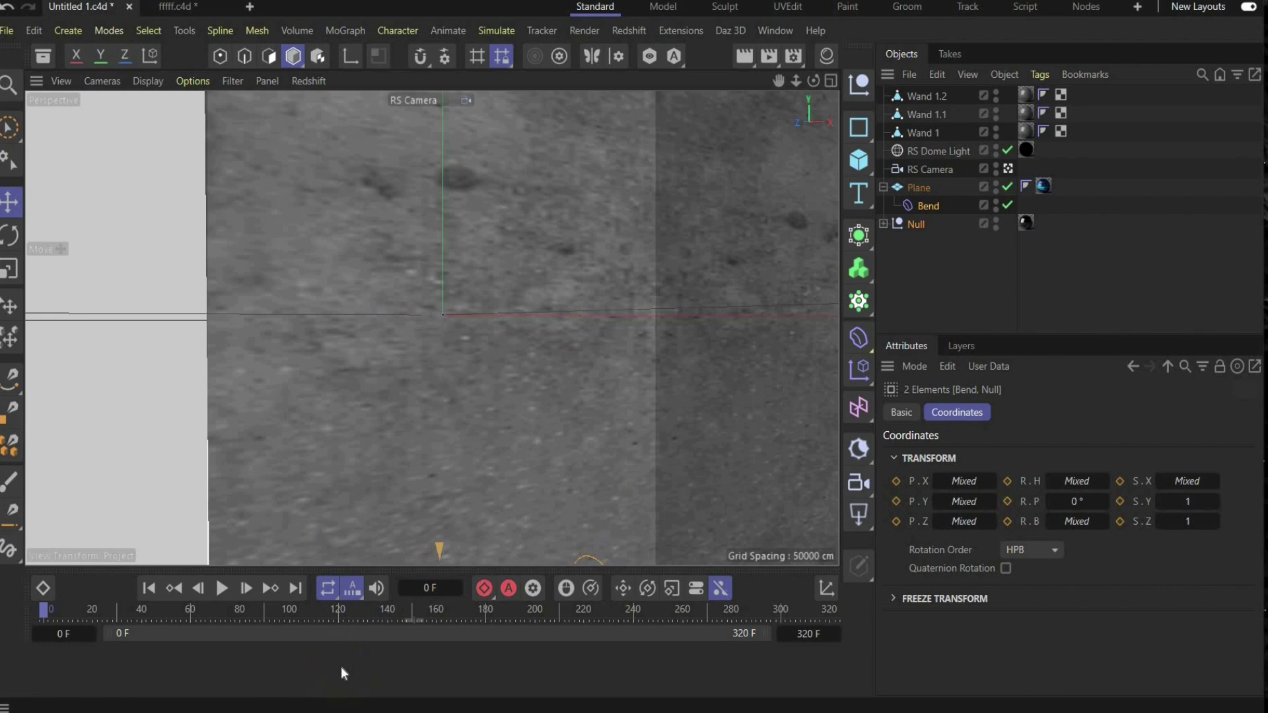
Step: Keyframe the Bend deformer at frame 0, then raise it to 6.75 cm in Z at frame 90 and keyframe it there
left_click(927, 208)
left_click(640, 339)
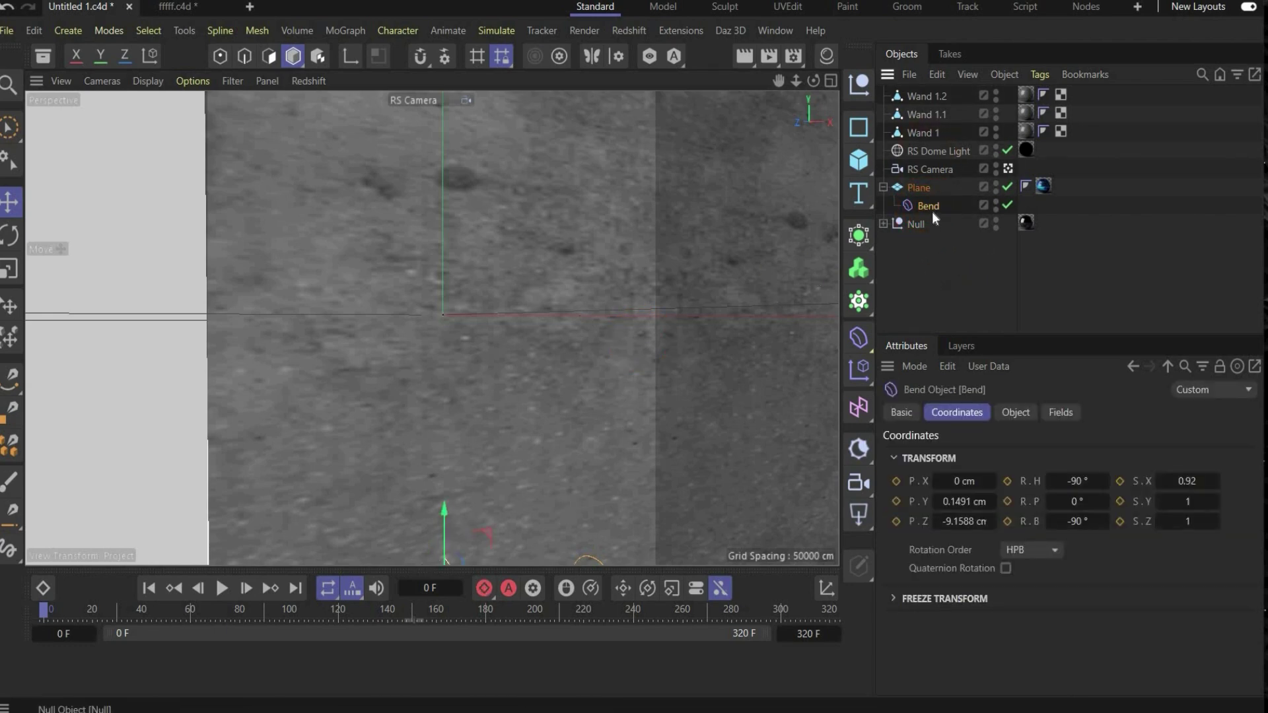
left_click(484, 590)
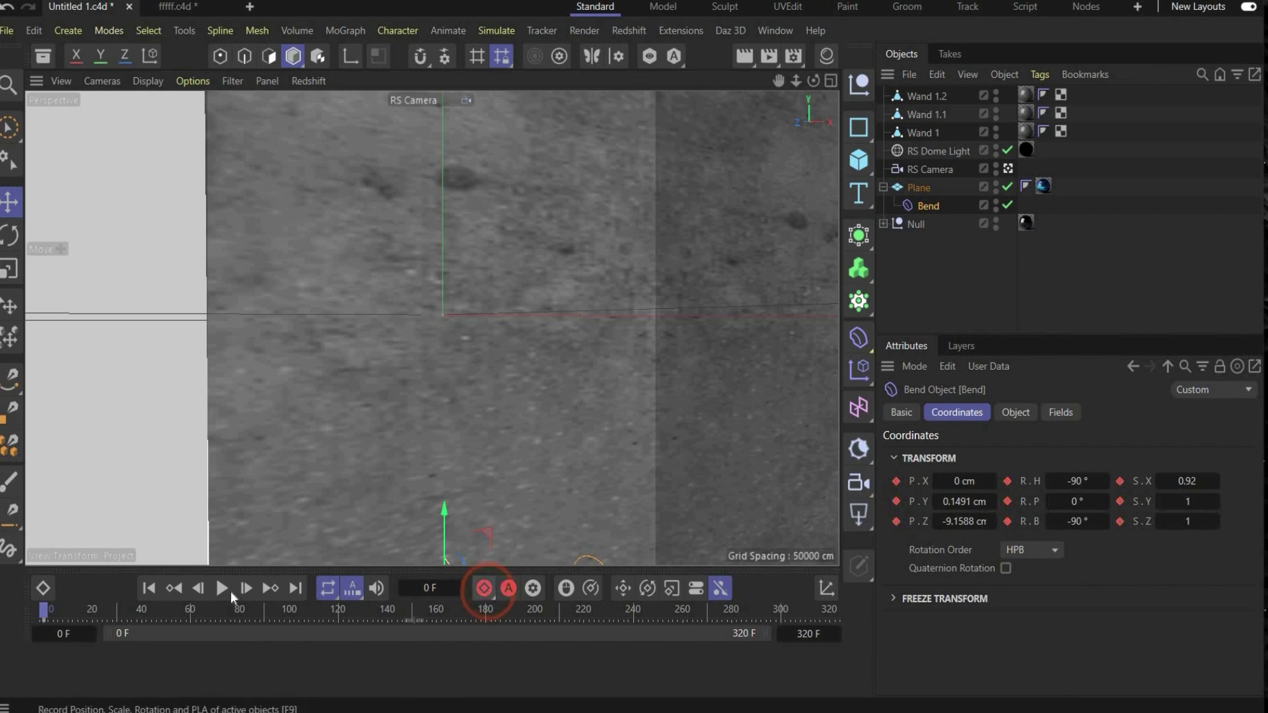
left_click_drag(47, 609, 266, 607)
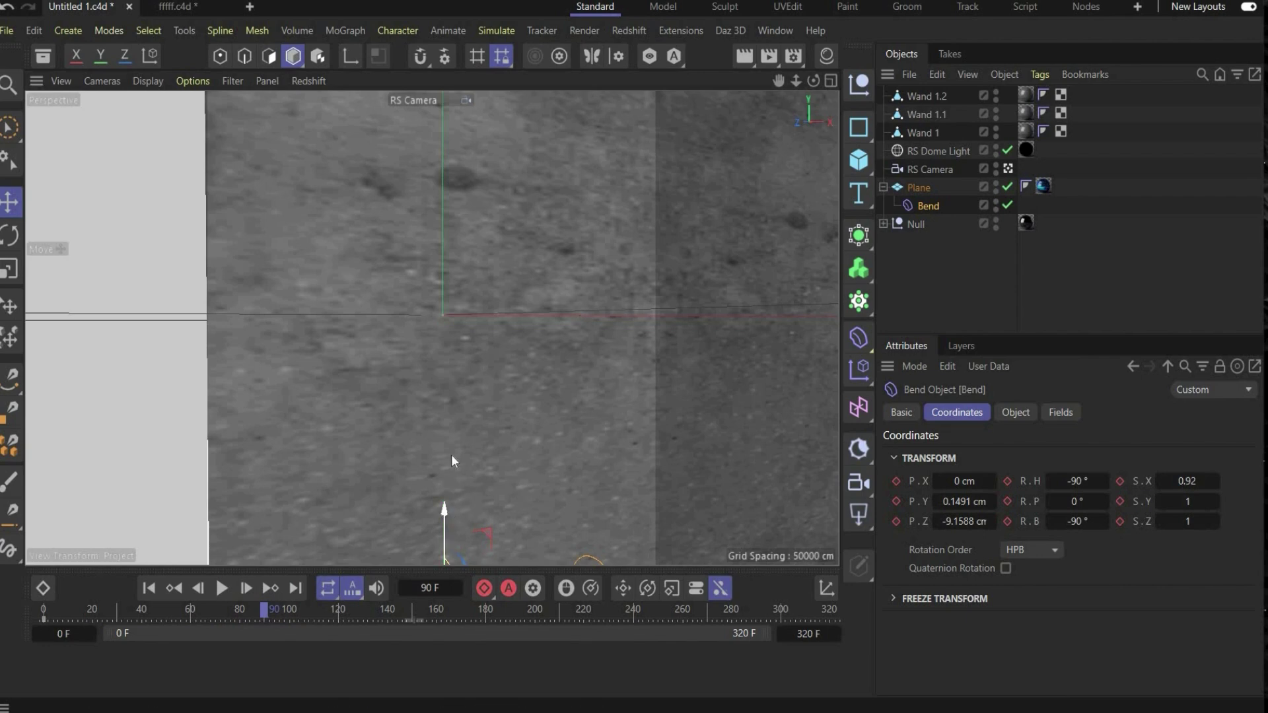
left_click_drag(445, 513, 445, 350)
left_click_drag(378, 570, 380, 569)
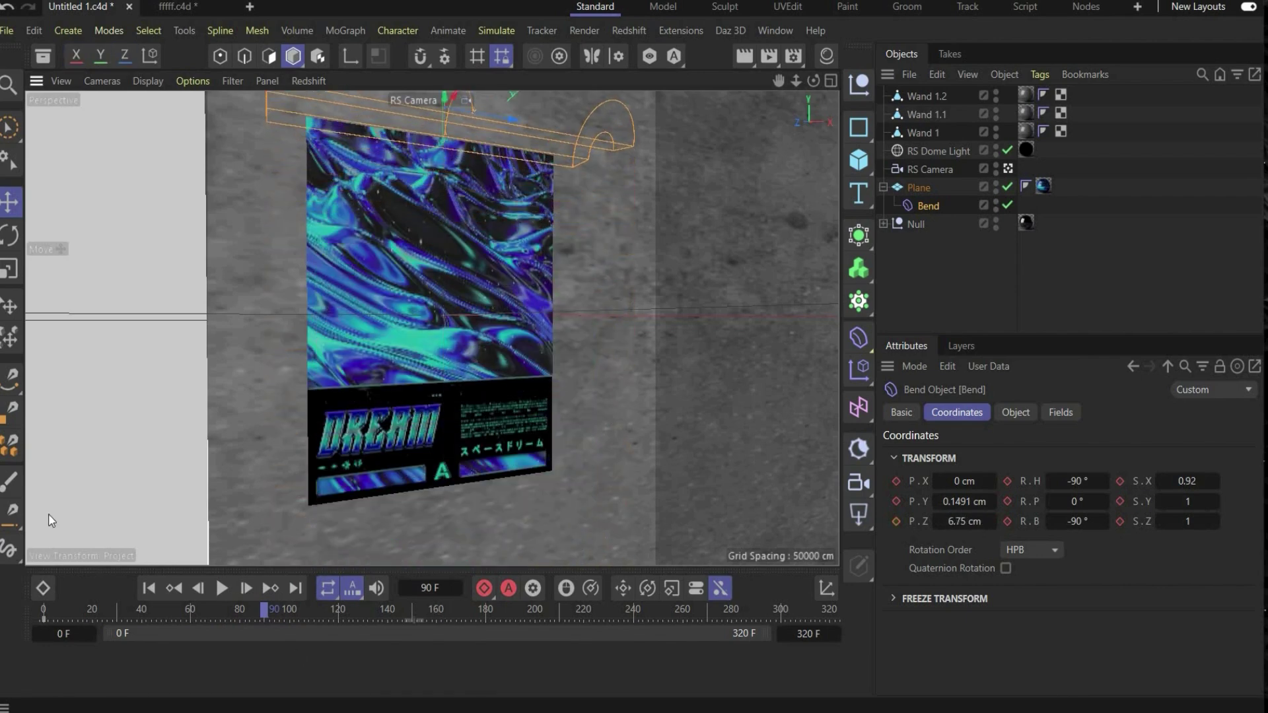
left_click(484, 588)
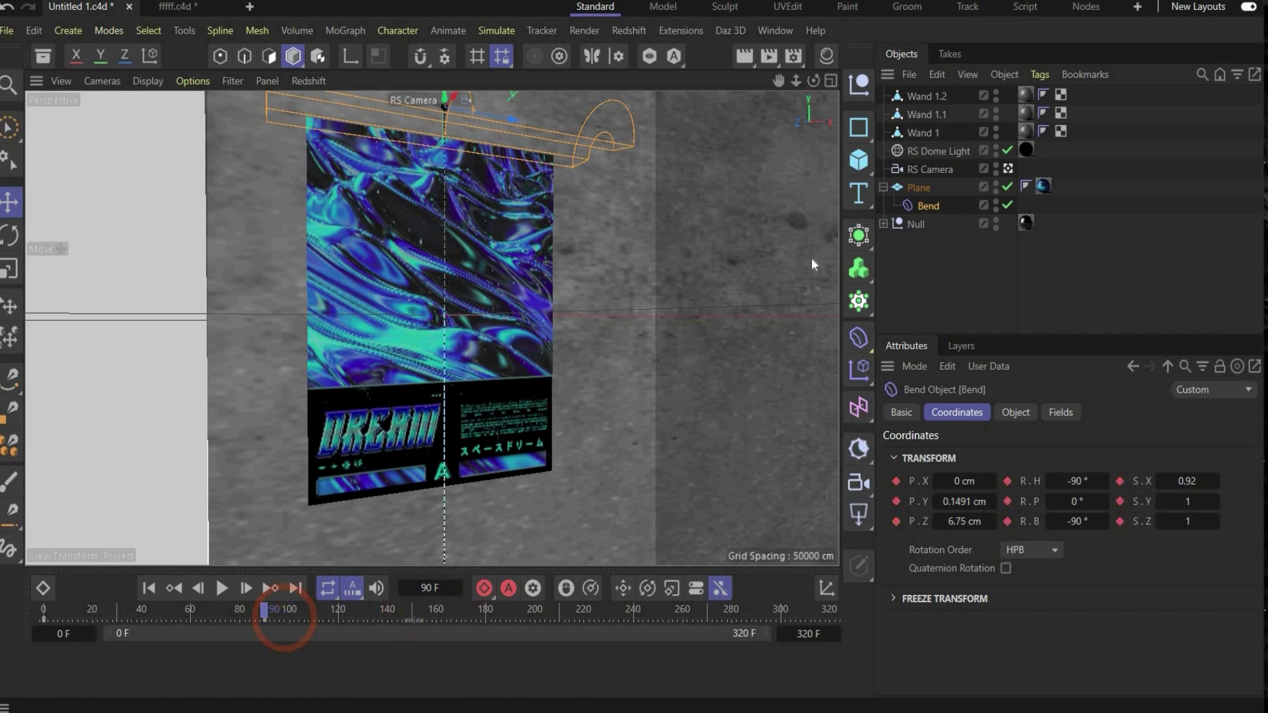
Step: Keyframe the roller's Null in its lowered position at frame 0
left_click(905, 225)
left_click_drag(264, 611, 44, 609)
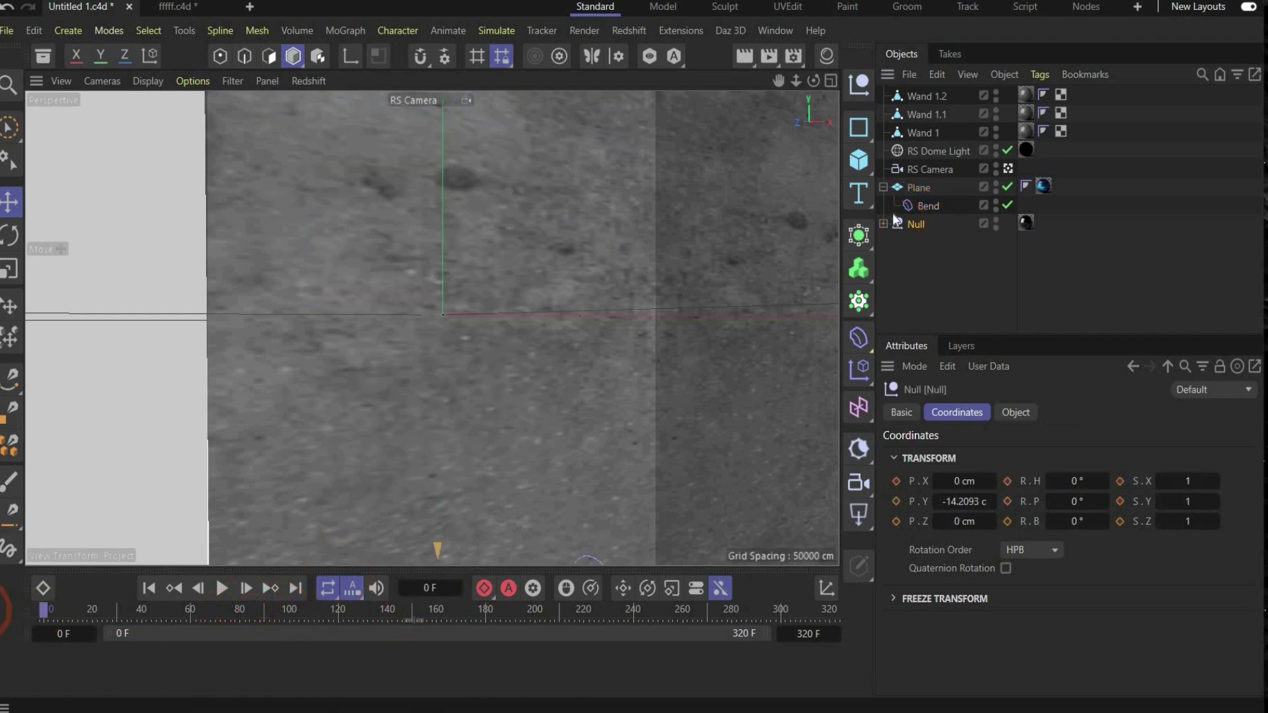
left_click(484, 588)
Step: At frame 61, raise the roller's Null to the poster's curl at about -2.24 cm in Y and keyframe it
left_click_drag(117, 611, 193, 617)
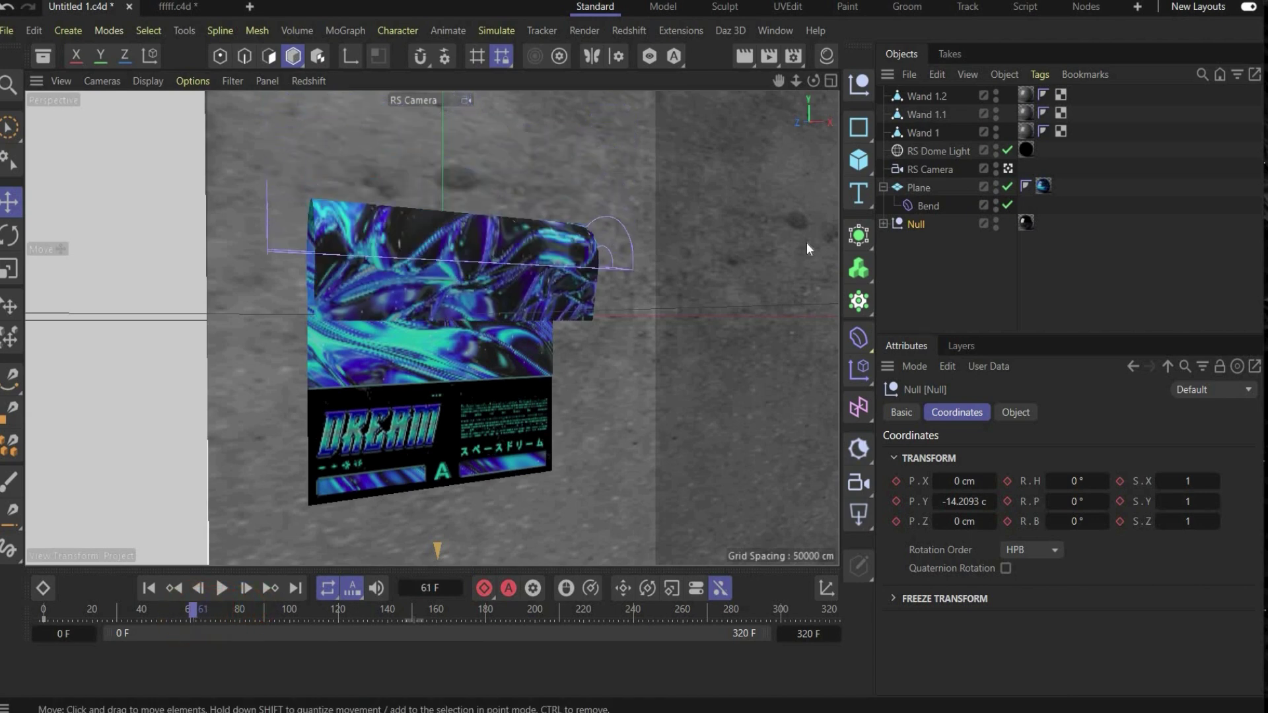
left_click(1008, 169)
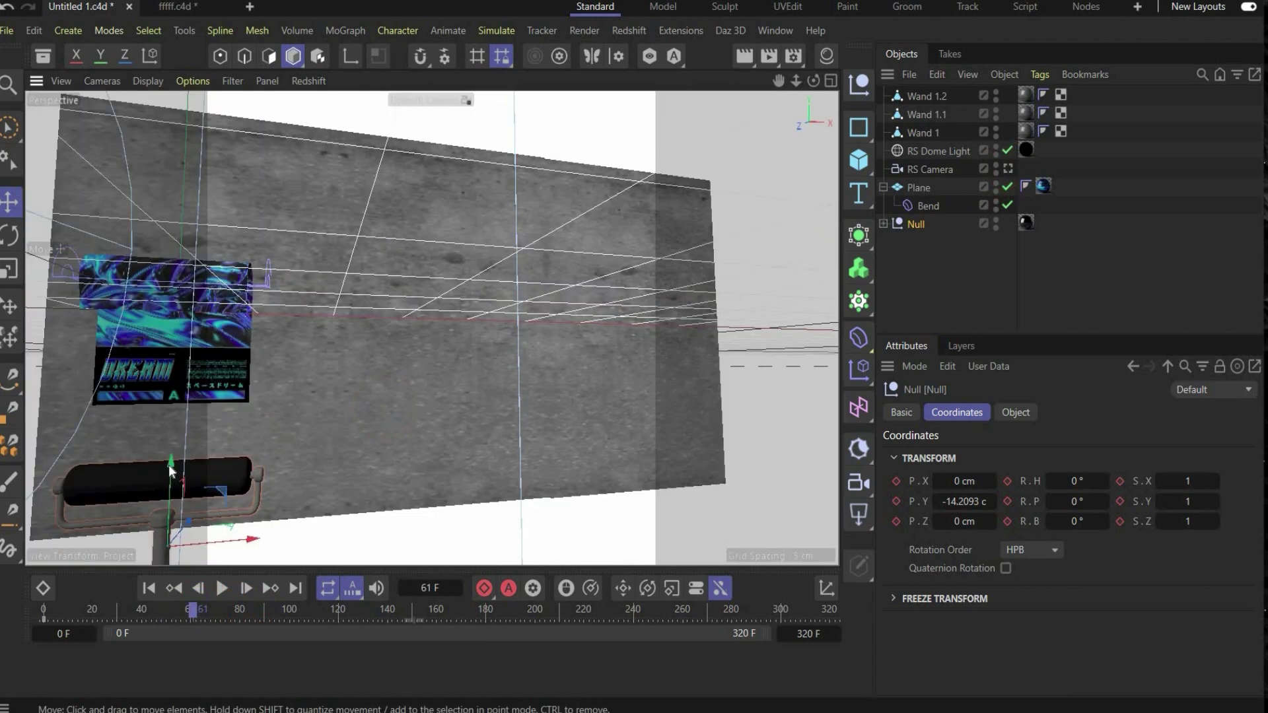
left_click_drag(171, 466, 554, 178)
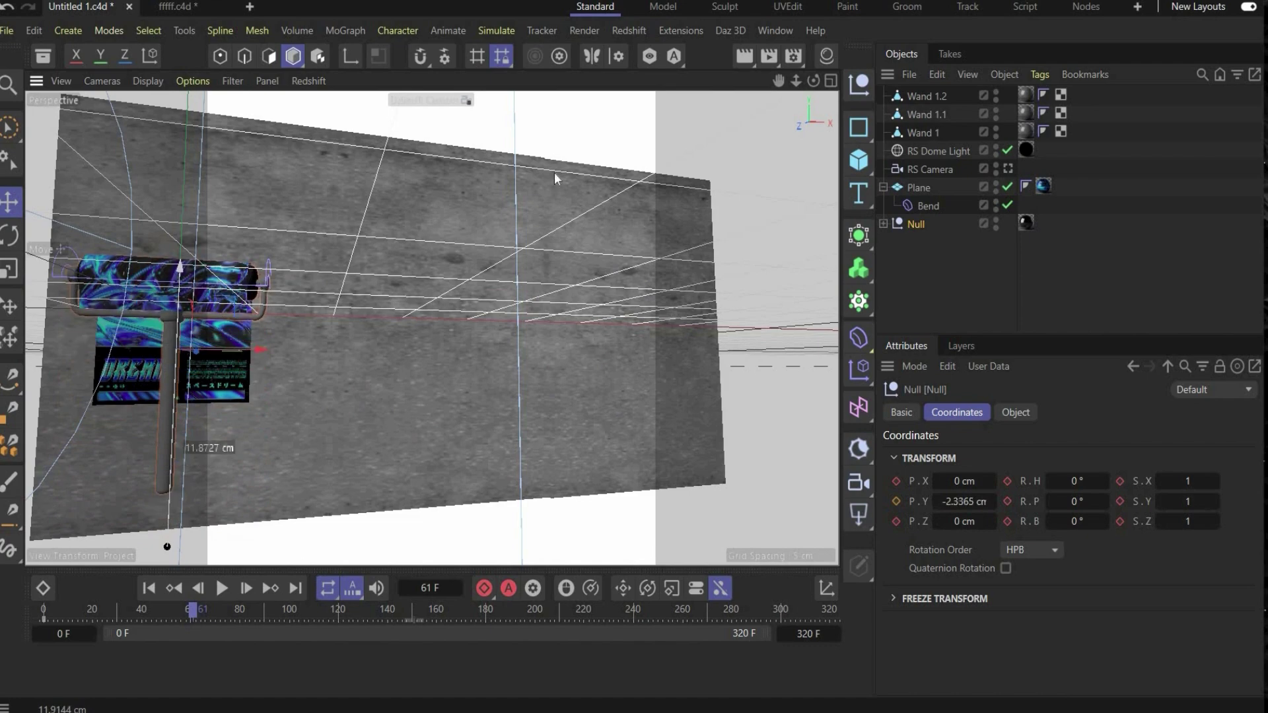
left_click(1007, 168)
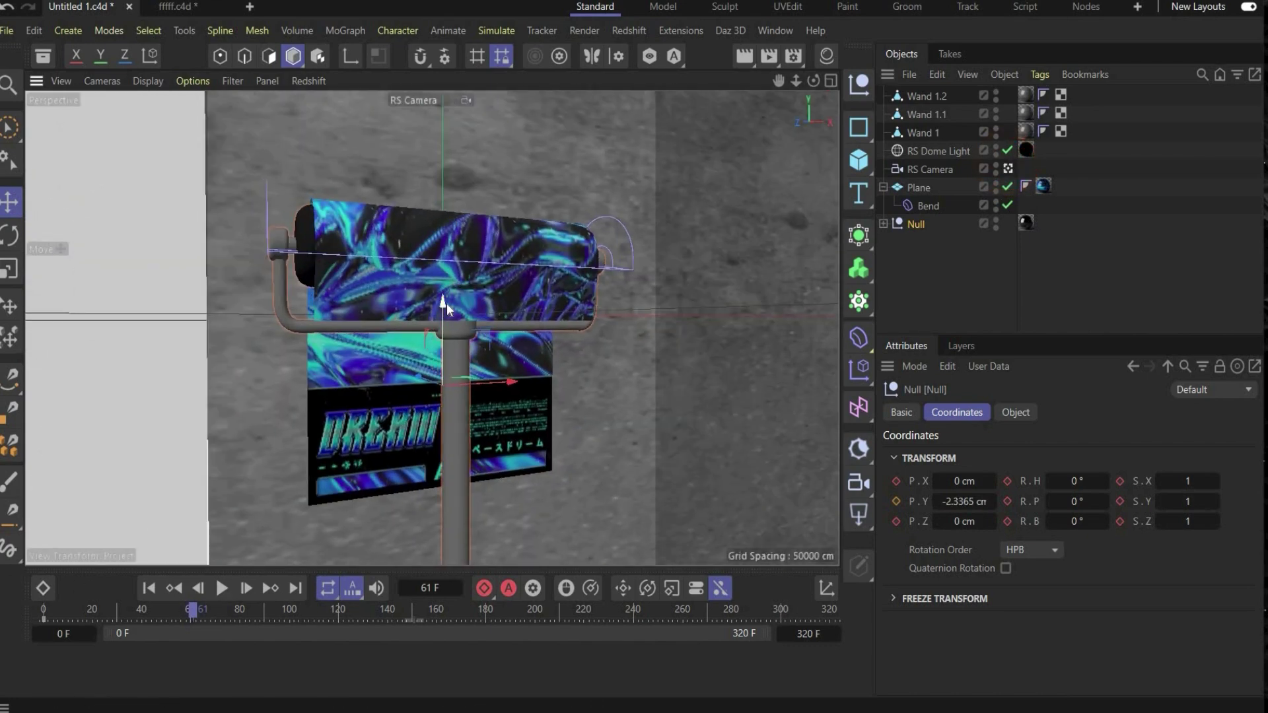
left_click_drag(446, 303, 445, 300)
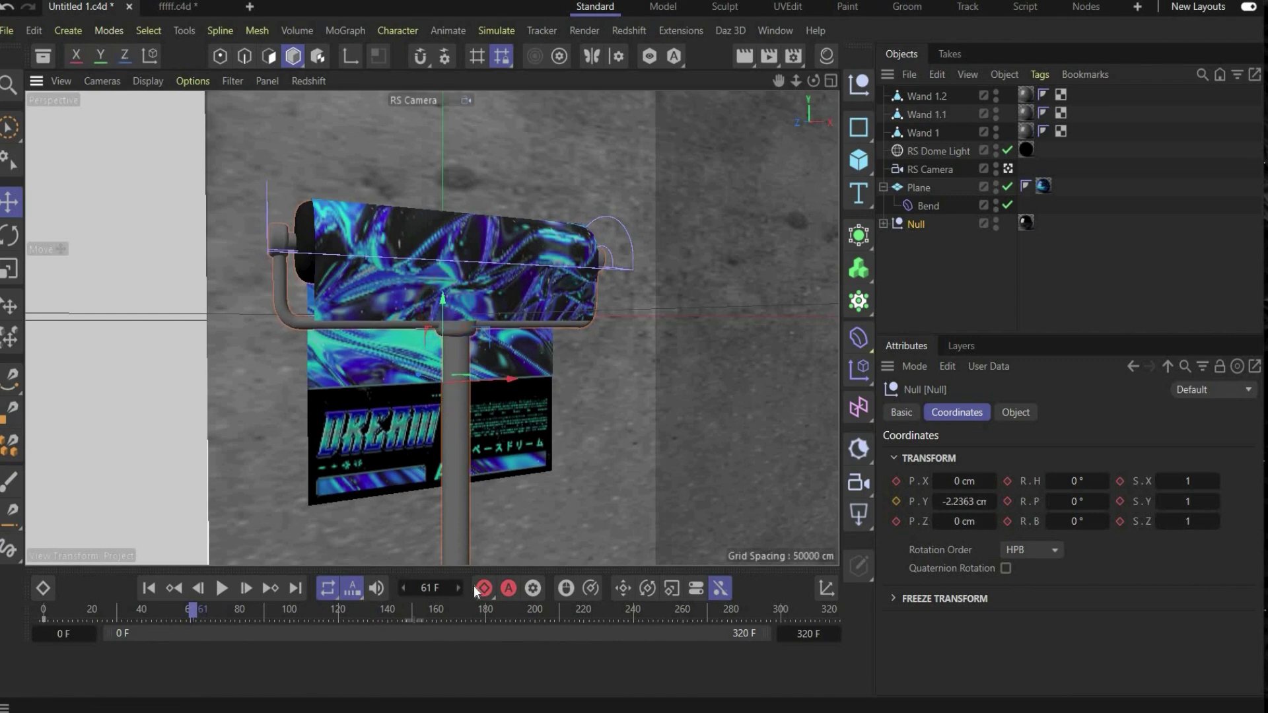
Step: Keyframe the roller's Null at about 0.40 cm in Y at frame 81 and about 1.04 cm at frame 91
left_click(219, 609)
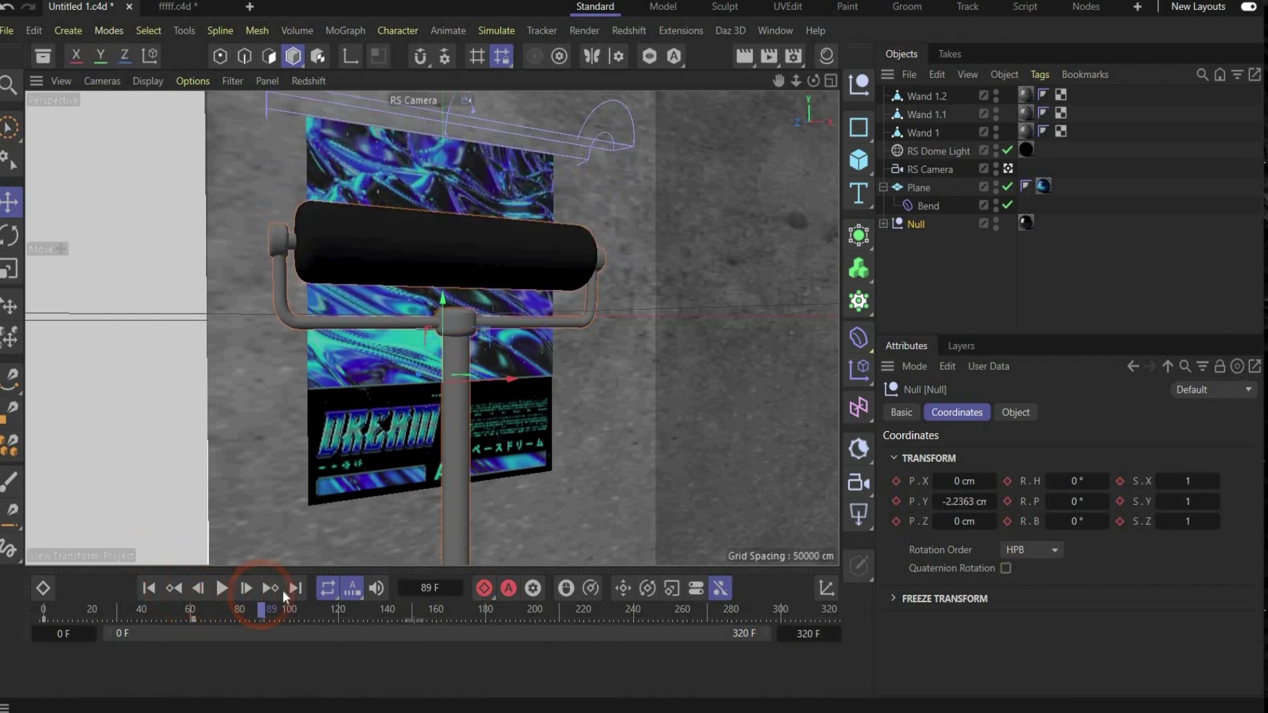
left_click(280, 590)
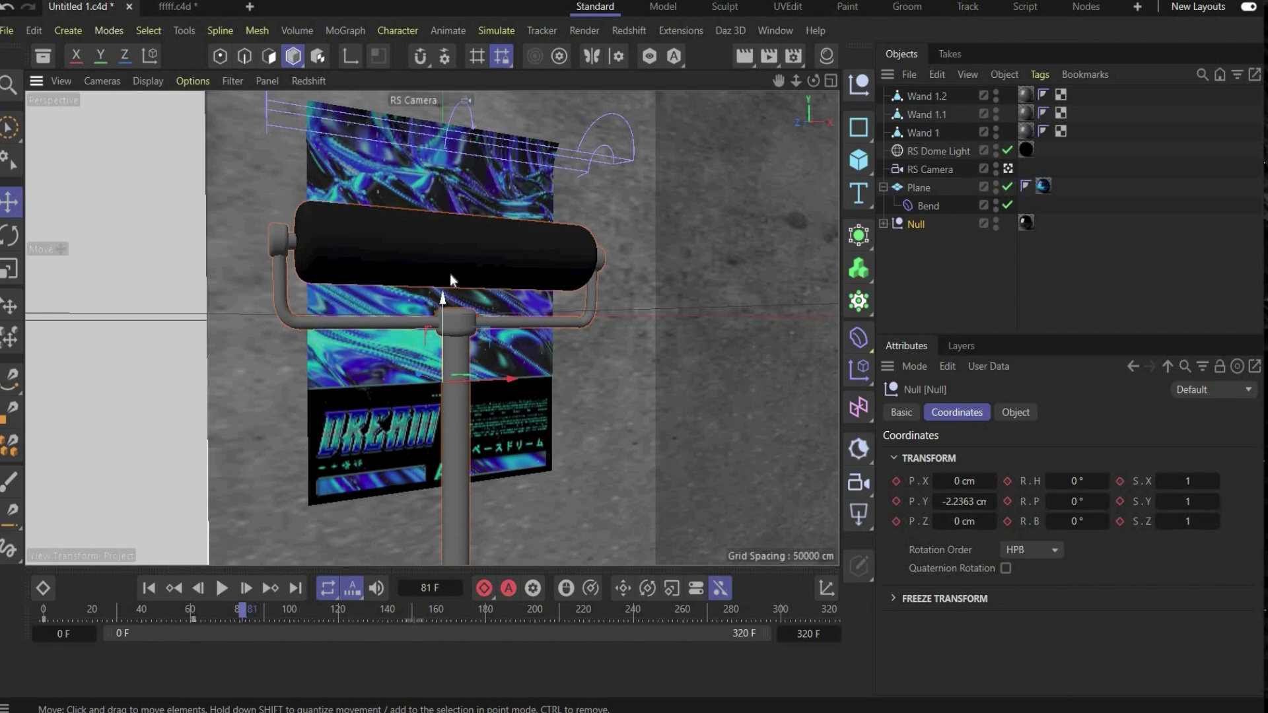
left_click_drag(450, 274, 453, 198)
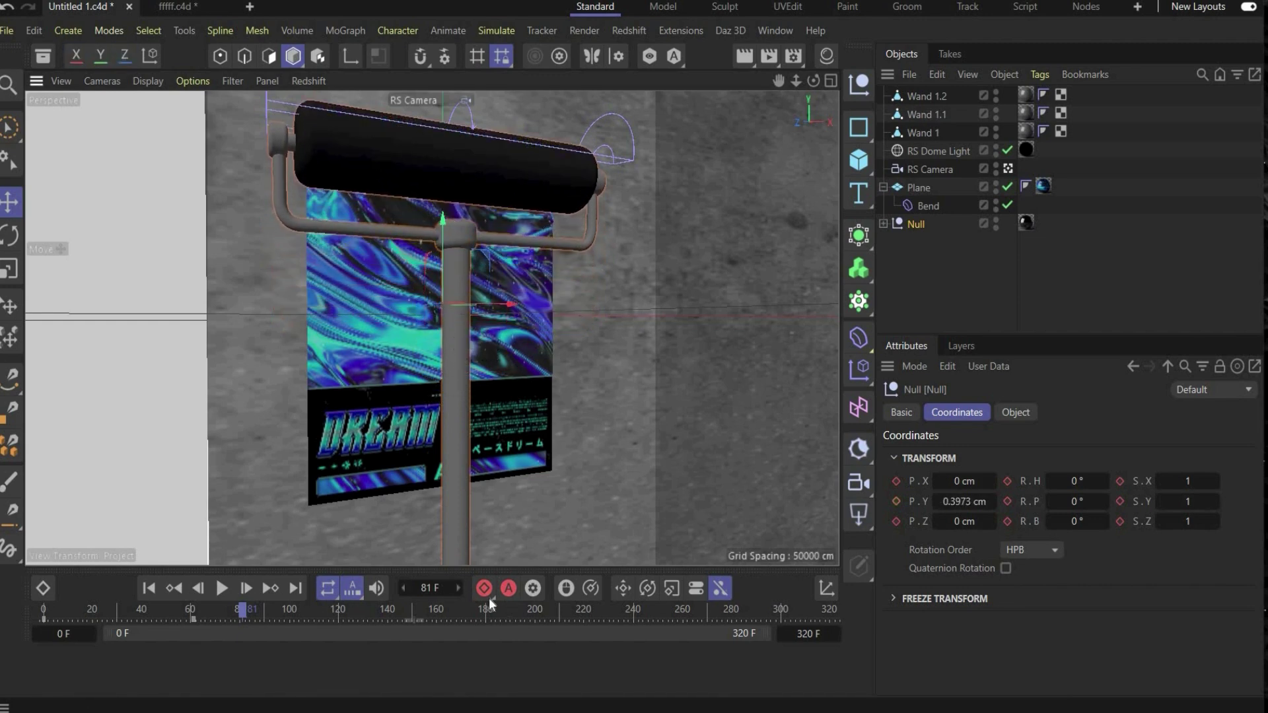
left_click(260, 606)
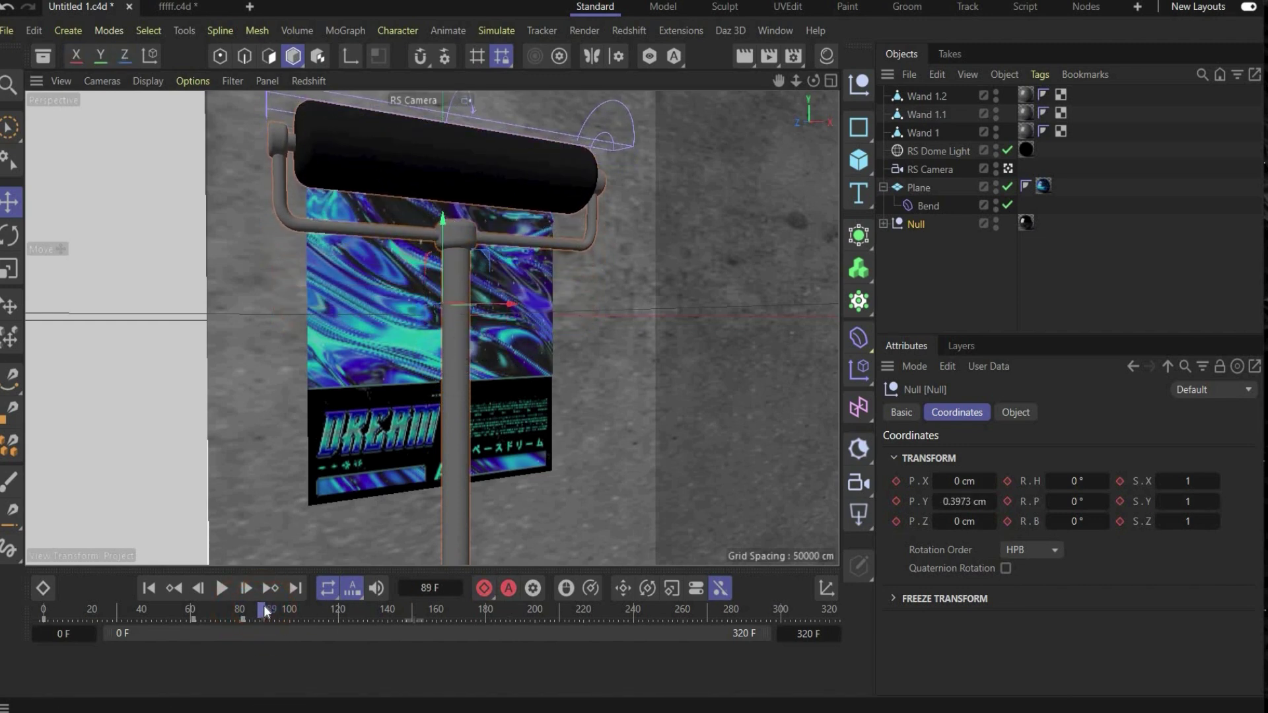
left_click(266, 605)
left_click_drag(446, 223, 449, 195)
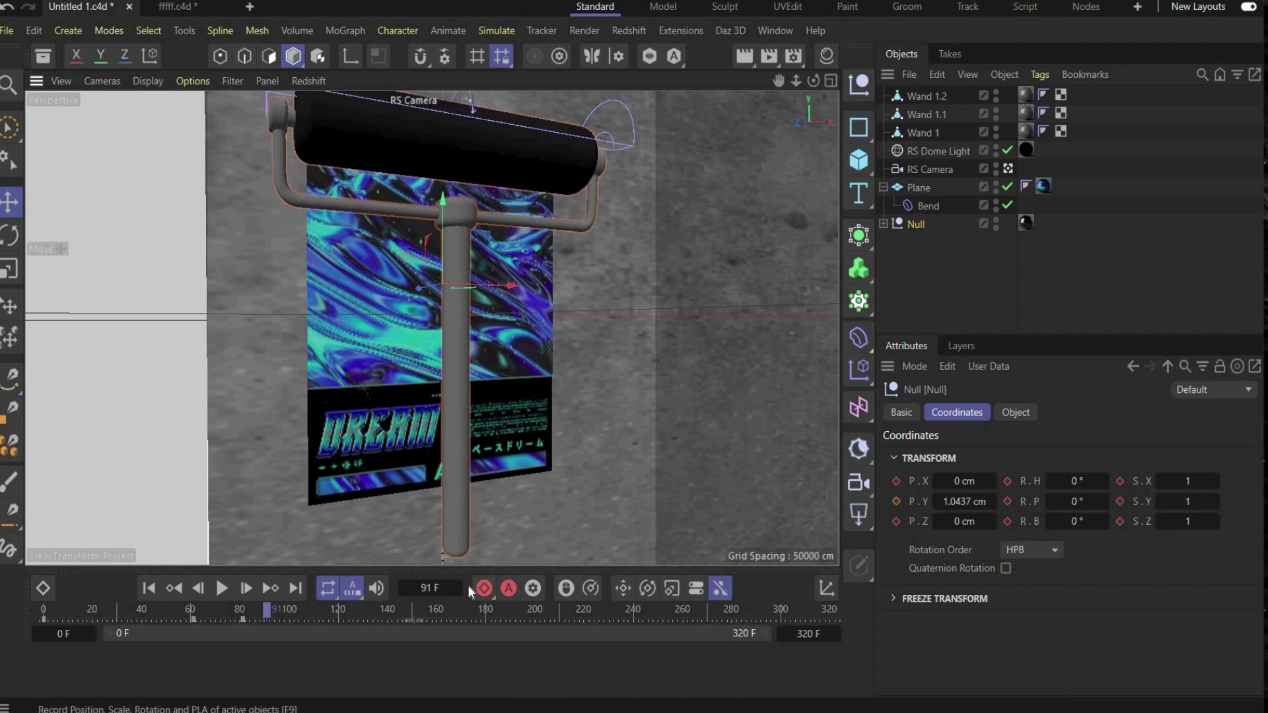
Step: At frame 73, raise the roller's Null to about 0.17 cm in Y and keyframe it
left_click_drag(268, 611, 221, 615)
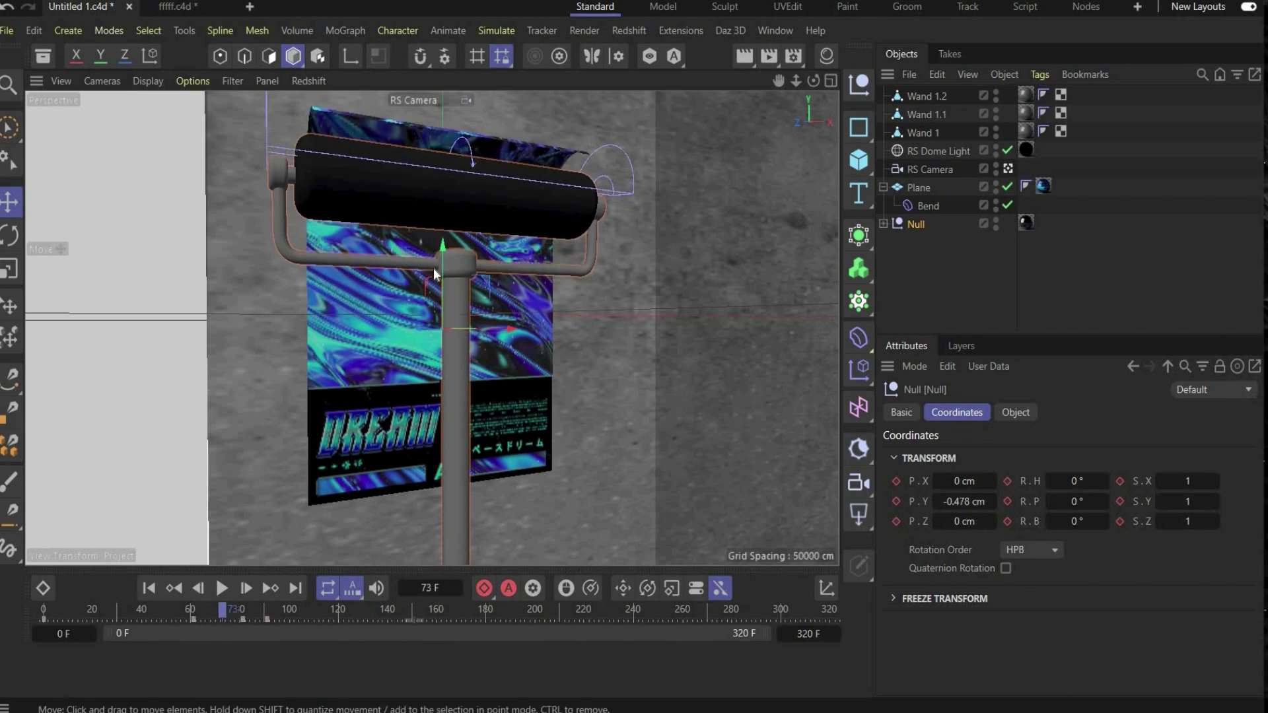
left_click_drag(442, 251, 462, 226)
left_click(483, 588)
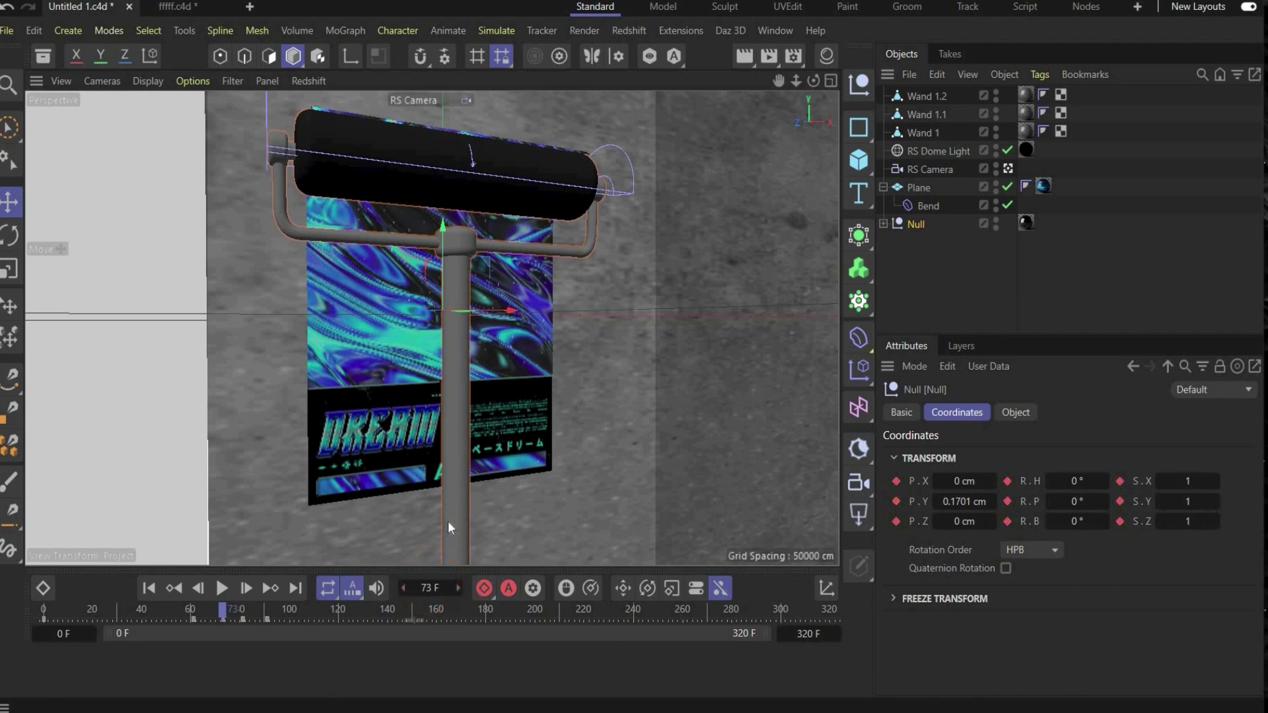
Step: At frame 100, tilt the roller's Null slightly away from the poster and keyframe the rotation
left_click_drag(204, 608, 184, 611)
left_click_drag(218, 617, 288, 617)
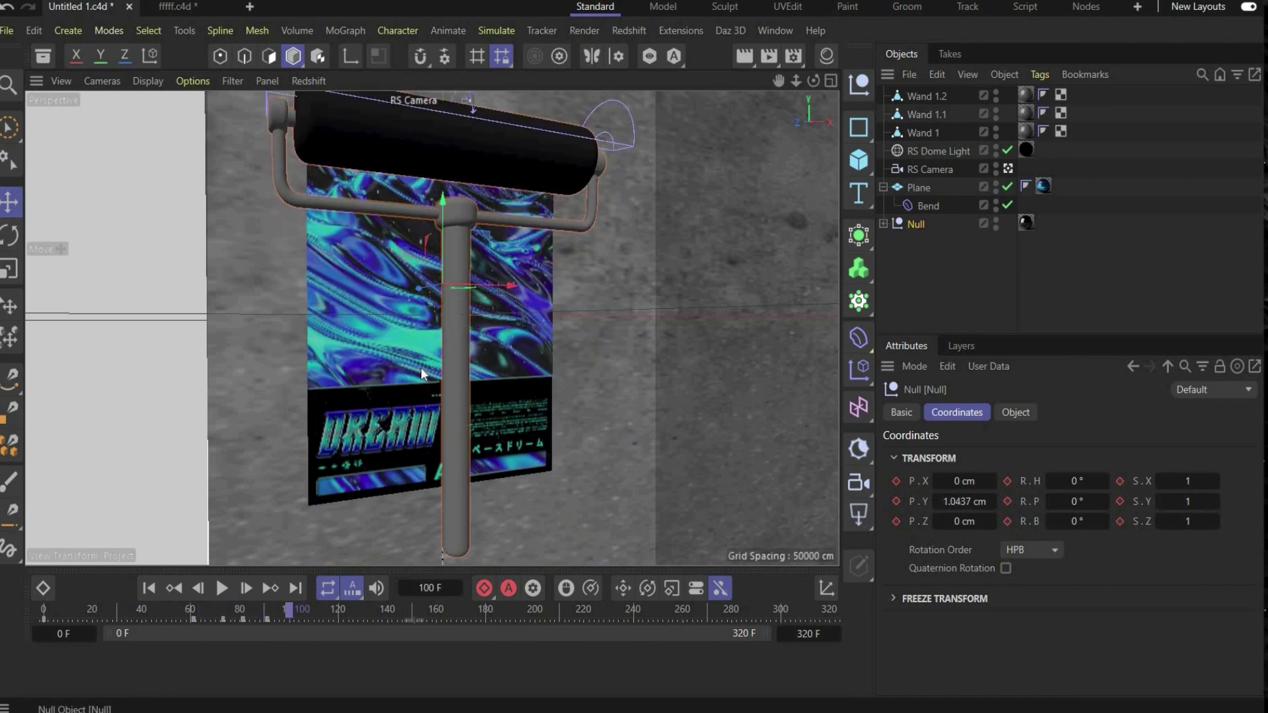
left_click(9, 234)
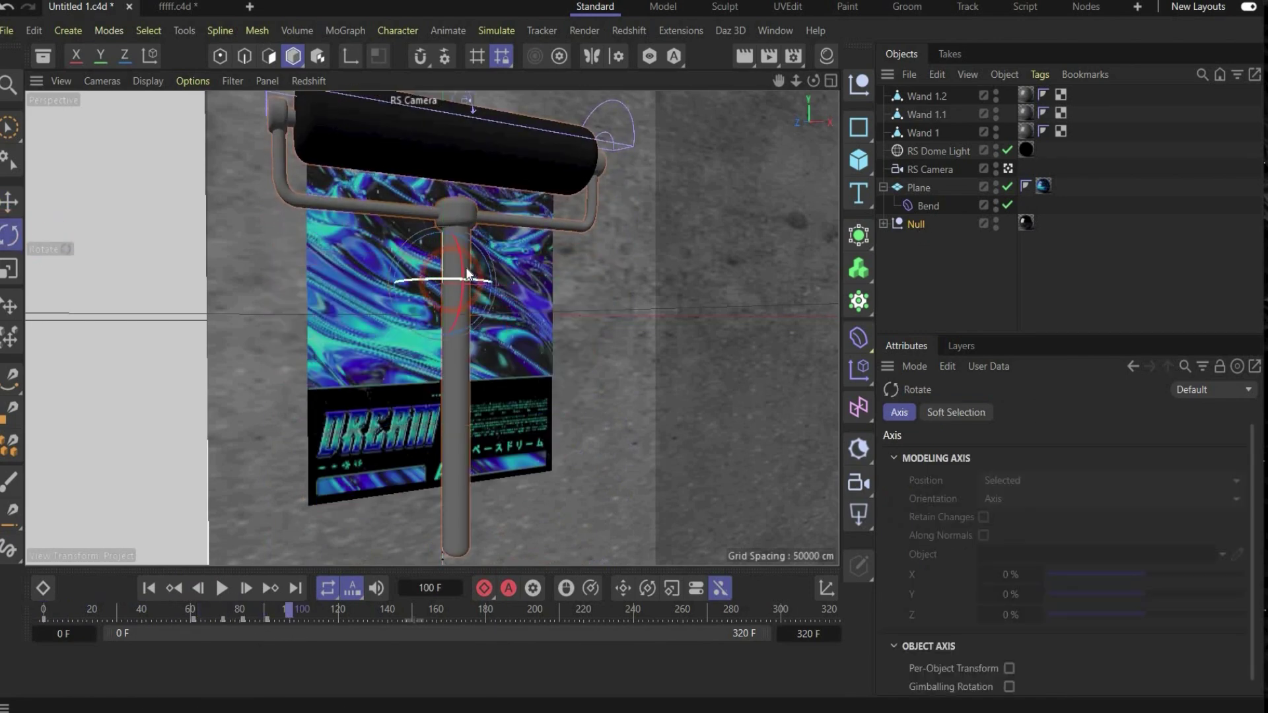
mouse_move(453, 283)
left_mouse_down()
mouse_move(458, 271)
mouse_move(465, 281)
left_mouse_up()
left_click(484, 588)
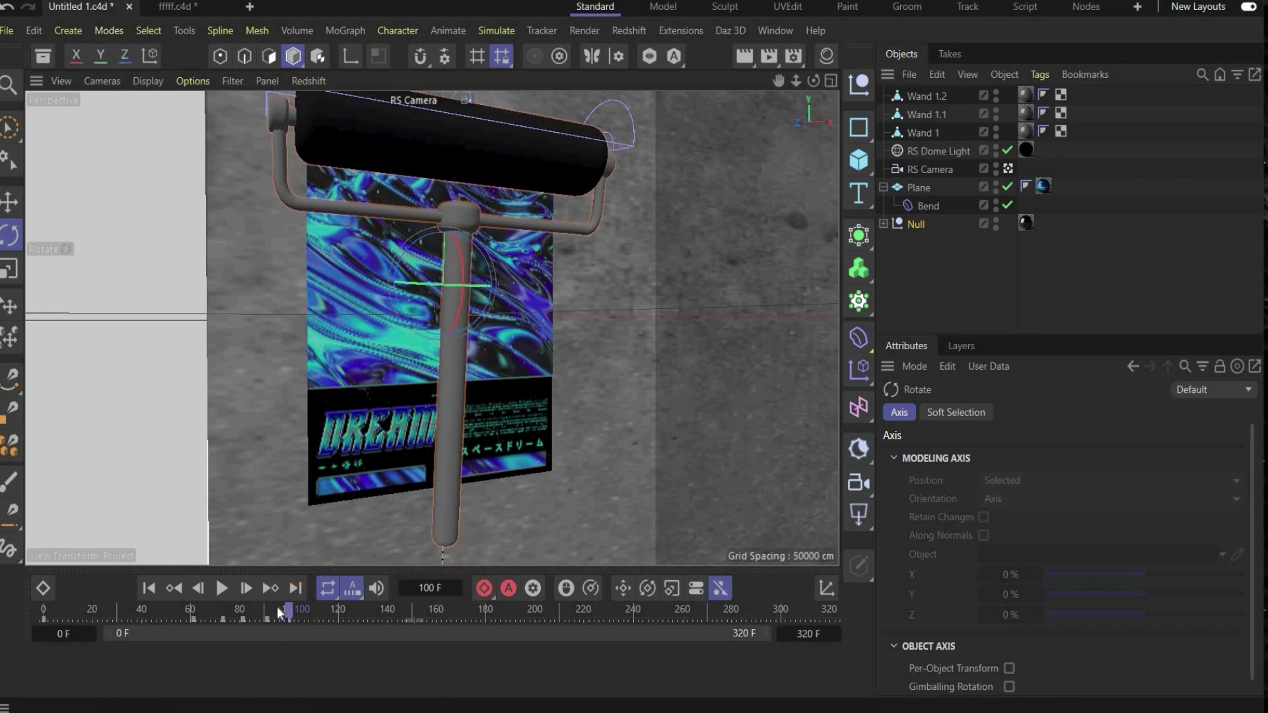
Step: At frame 110, move the roller's Null down out of the camera view and keyframe it
left_click_drag(240, 607, 313, 609)
key("e")
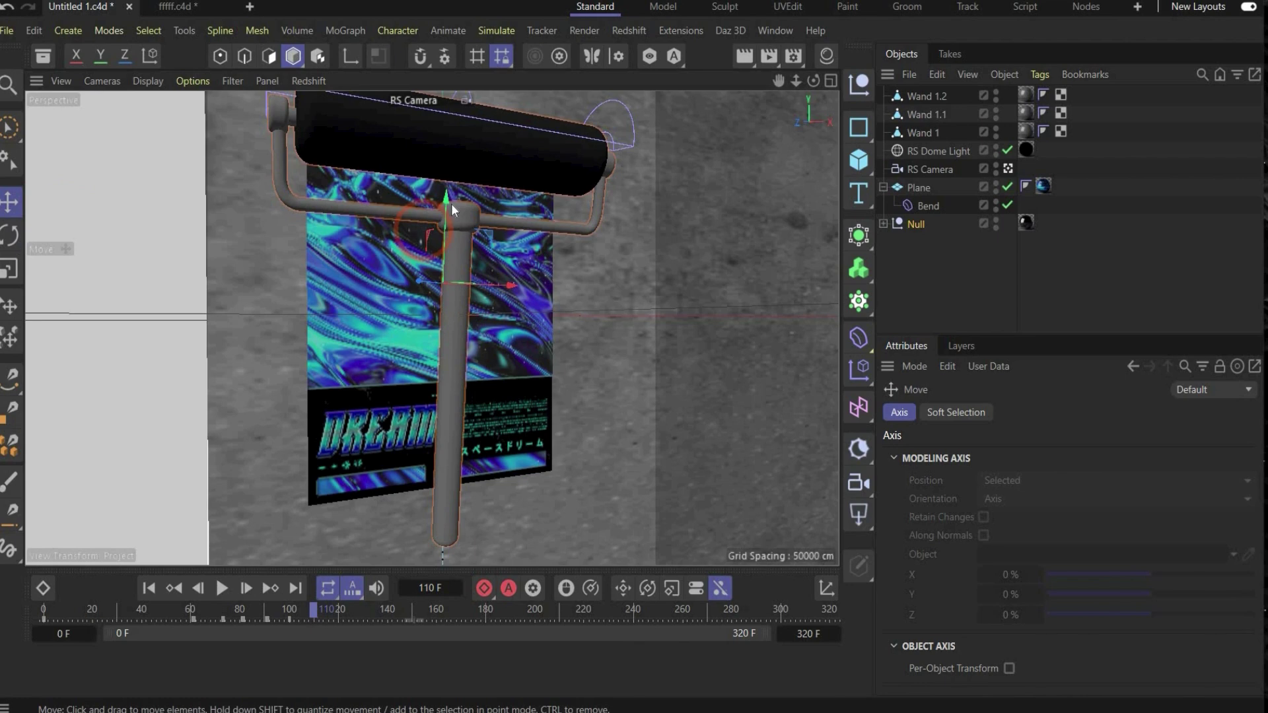
left_click_drag(454, 220, 475, 563)
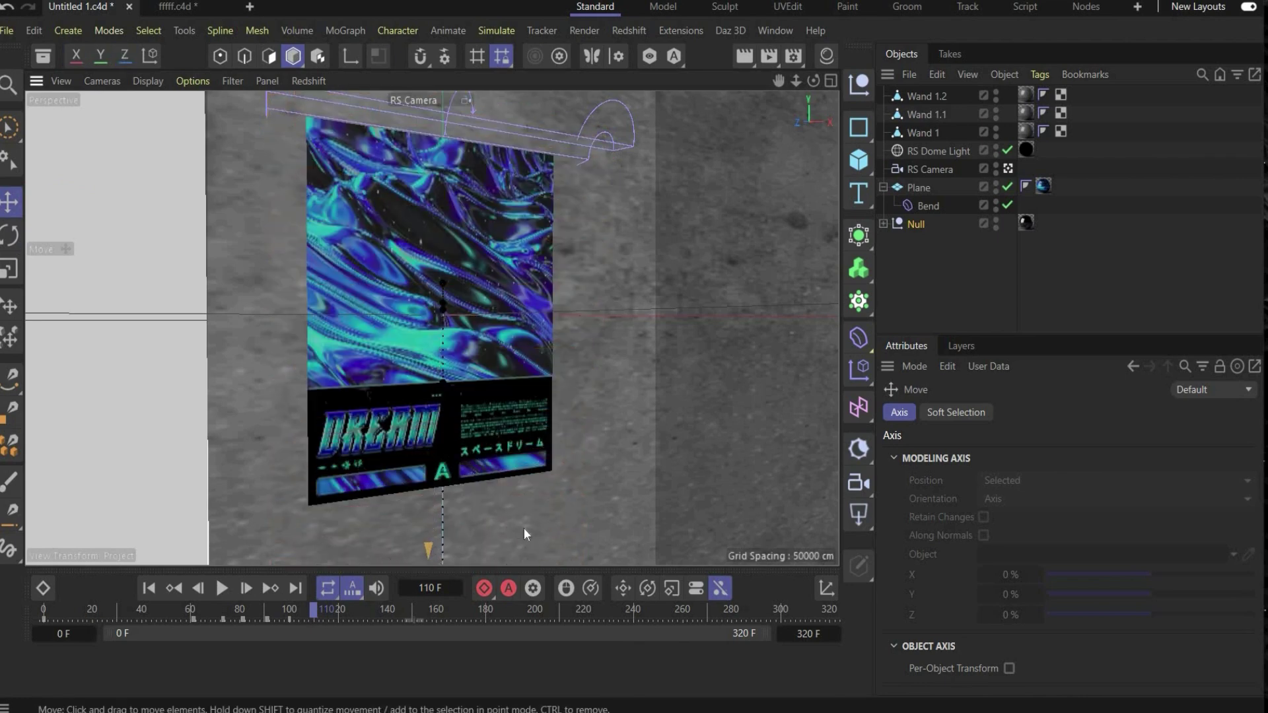
left_click(482, 590)
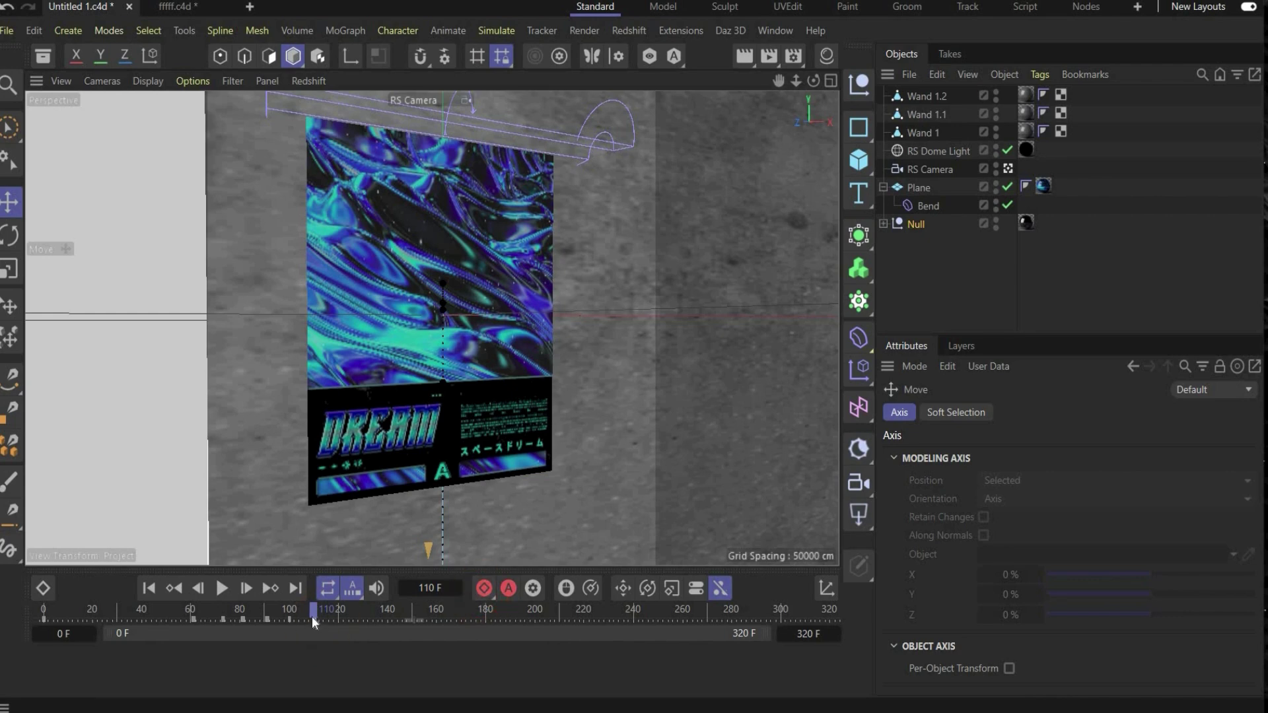
Step: Select the three Wand walls, the Plane and the Null together and keyframe them all at frame 138
left_click(883, 188)
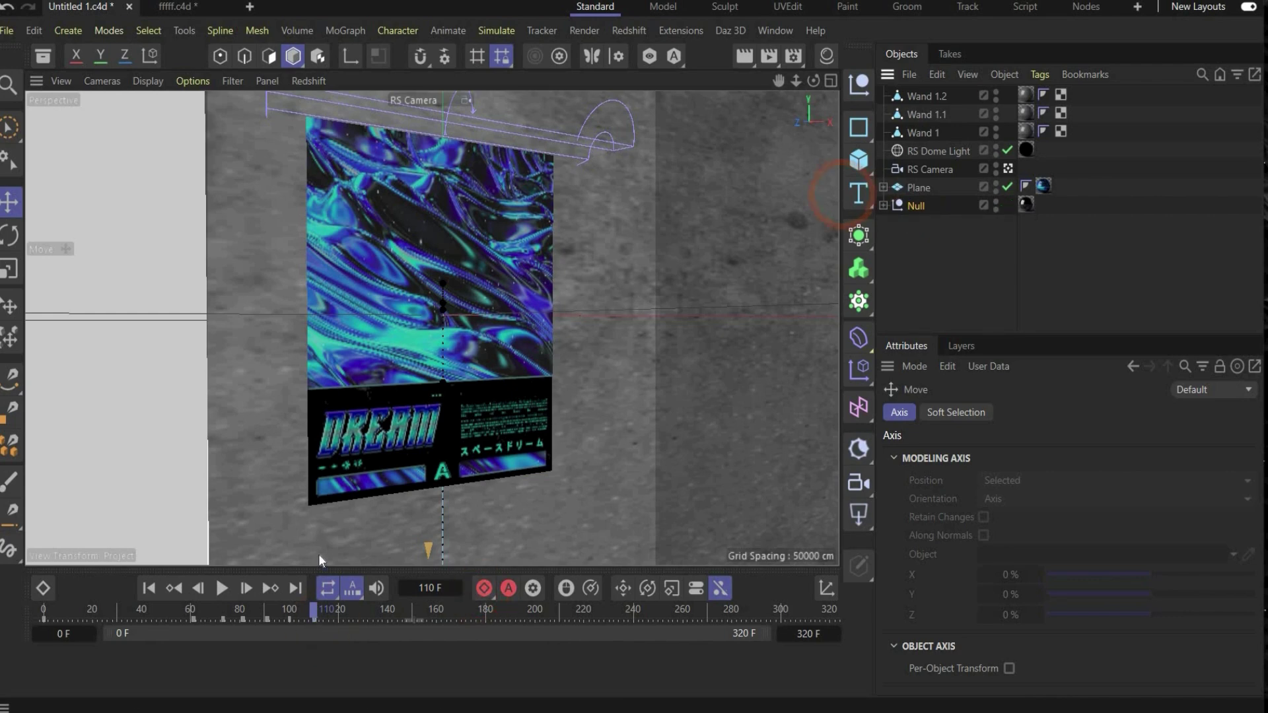
left_click(346, 609)
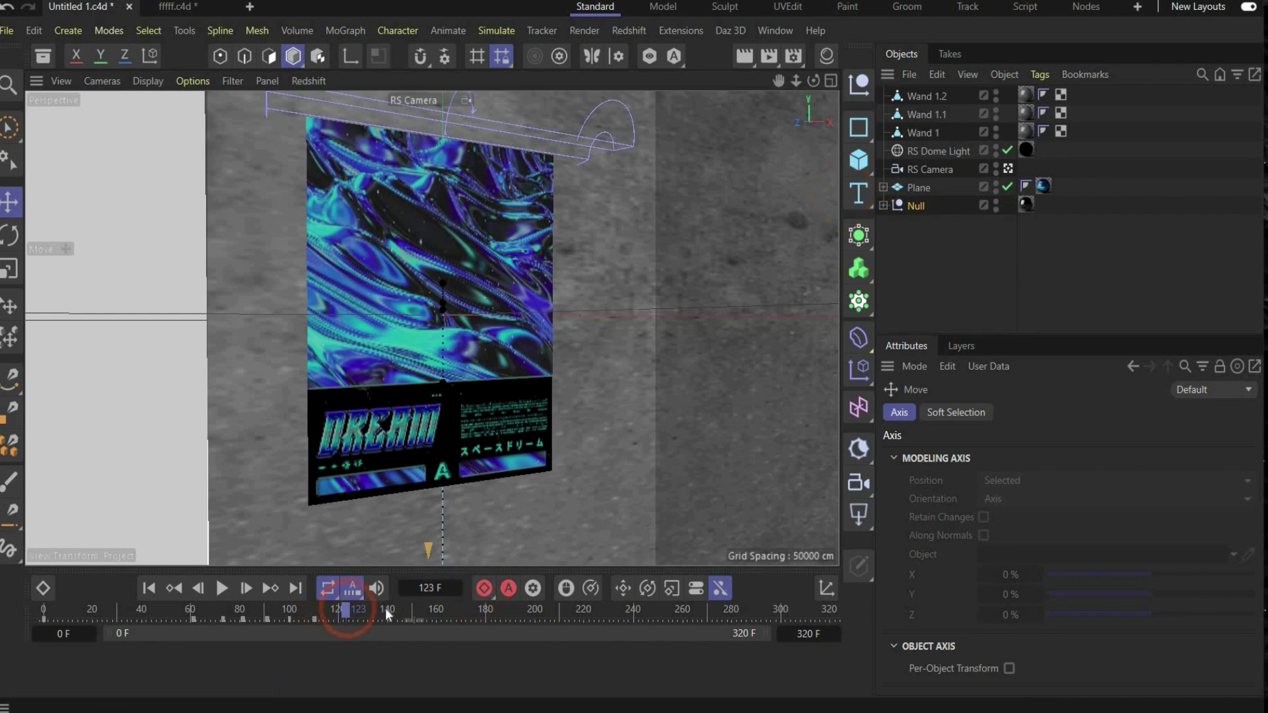
left_click(385, 610)
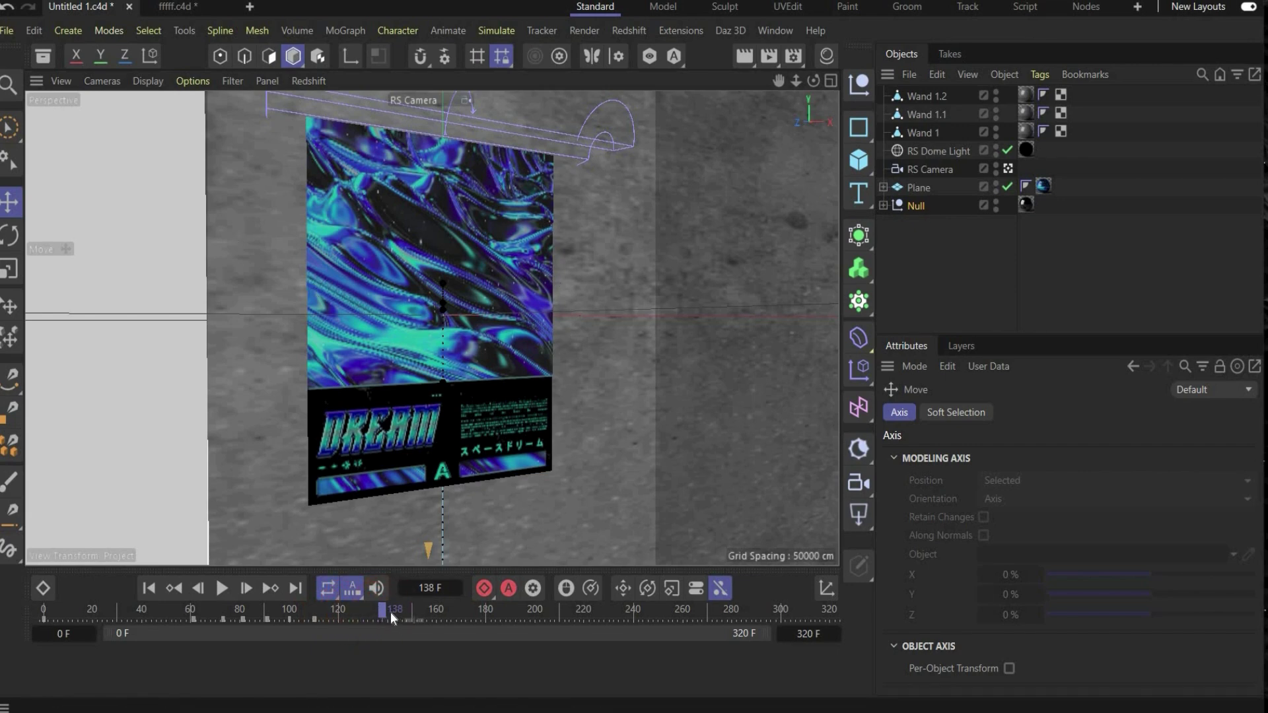
left_click(919, 131, "ctrl")
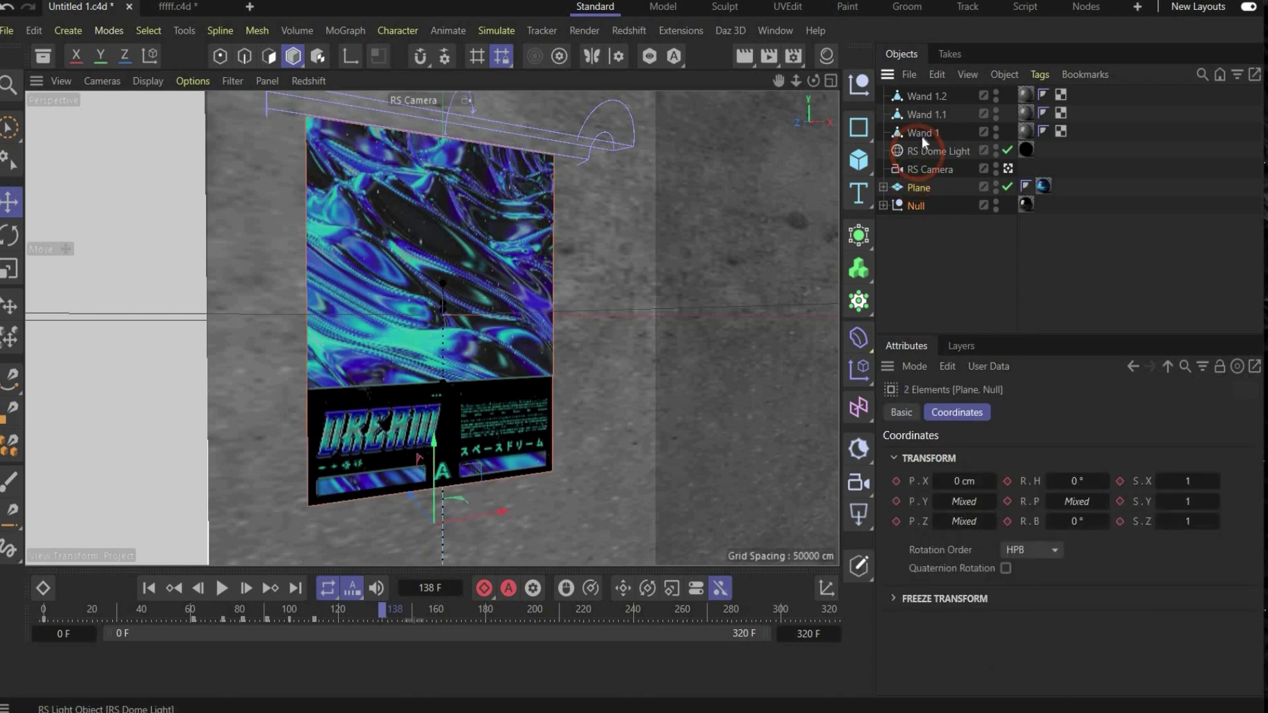
left_click(924, 98, "shift")
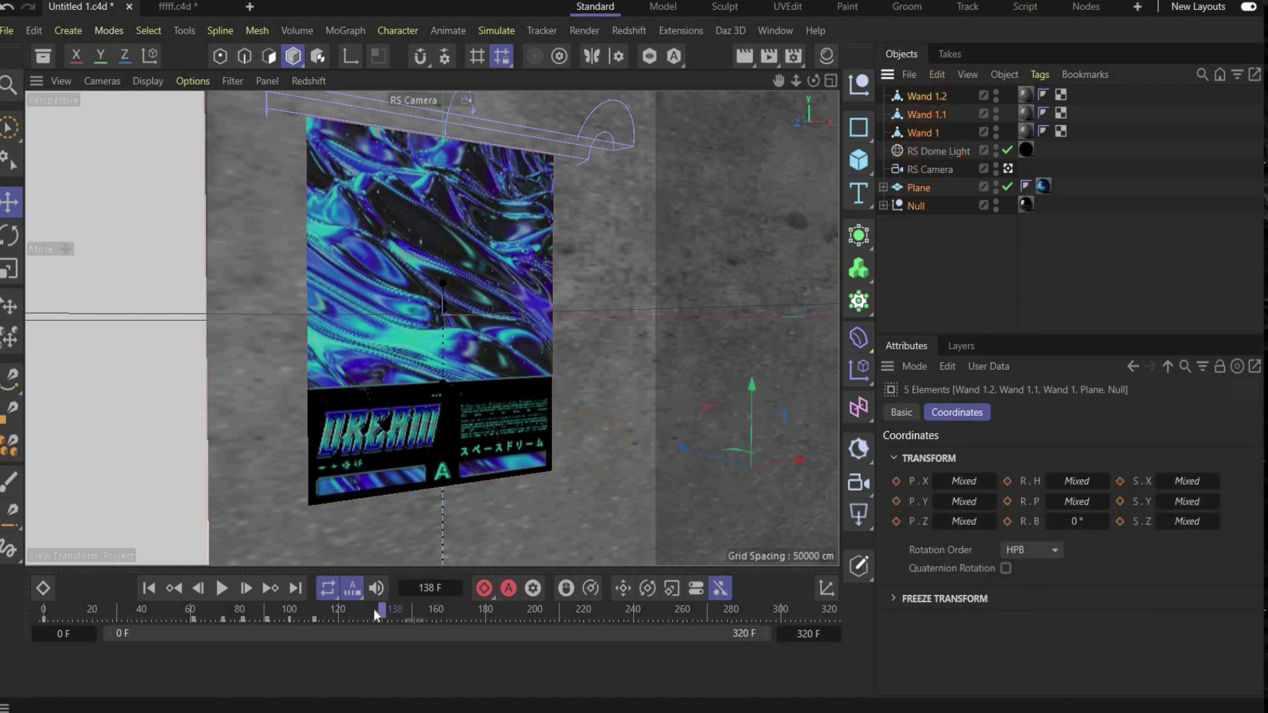
left_click(484, 587)
Step: At frame 151, slide the selected walls, poster and roller along X until the poster leaves the camera view, keyframe them and check the transition
left_click(415, 609)
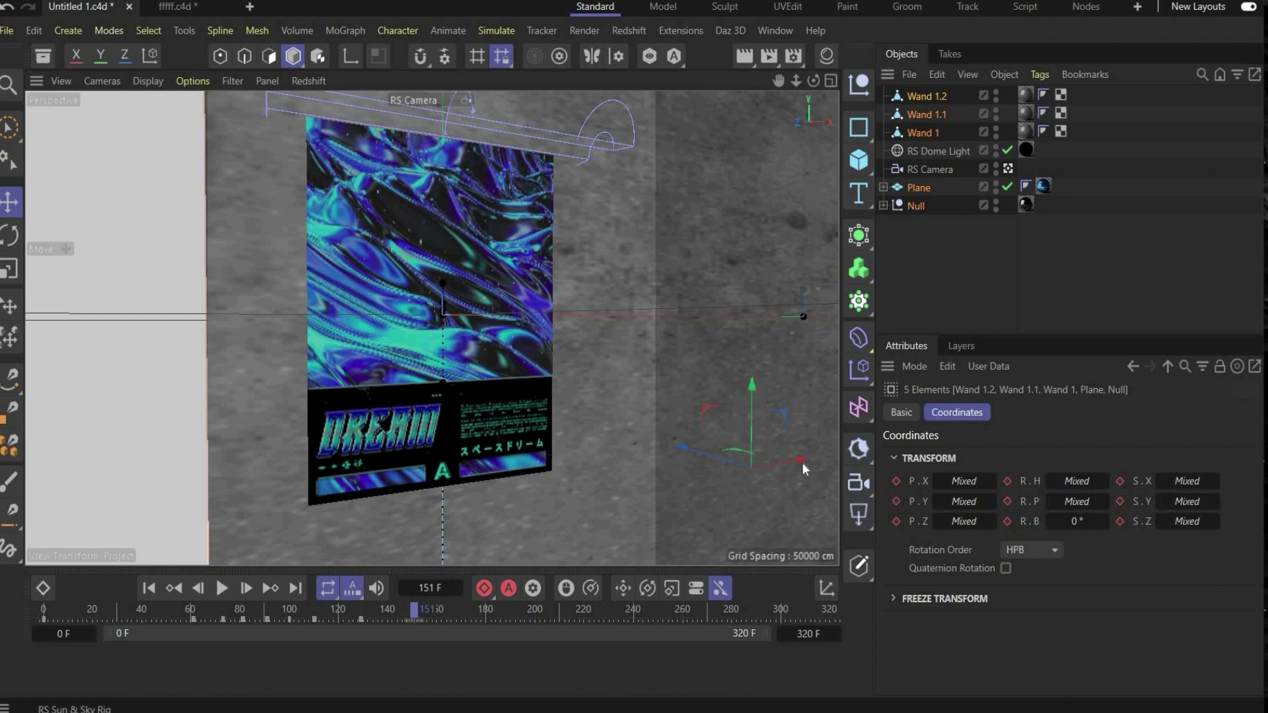
left_click_drag(802, 462, 484, 591)
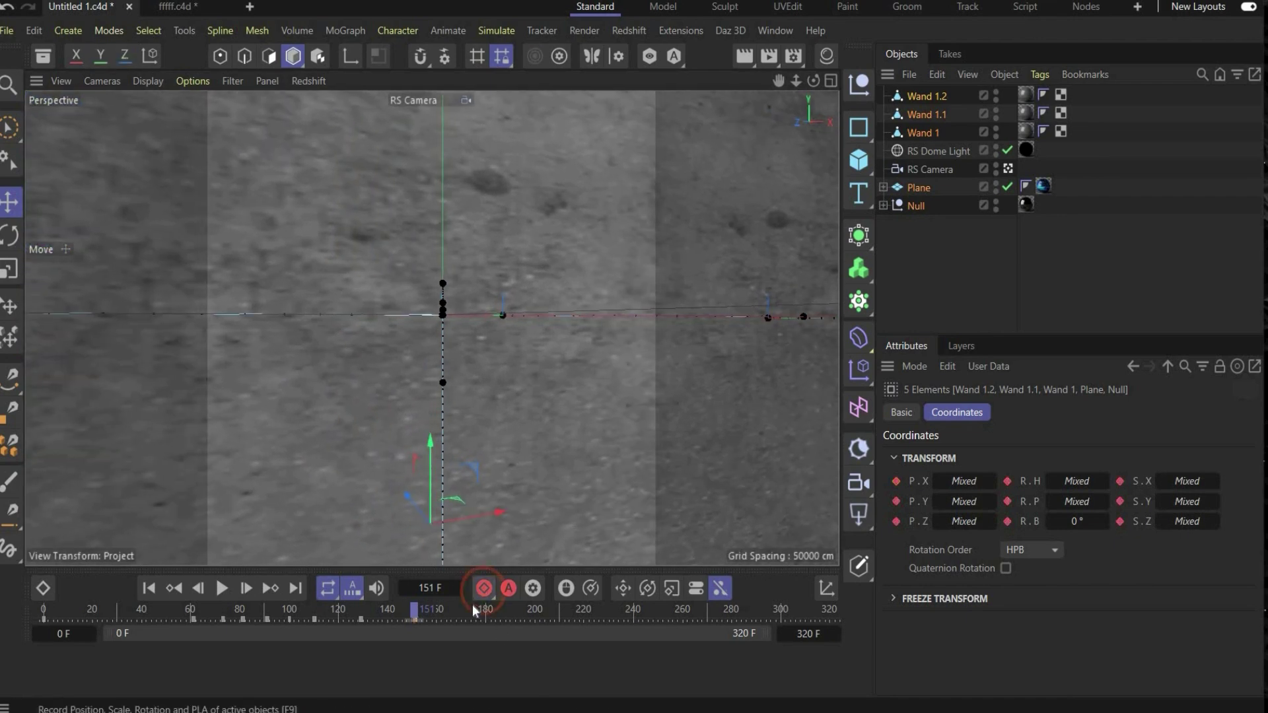
left_click(390, 615)
left_click_drag(365, 614, 417, 615)
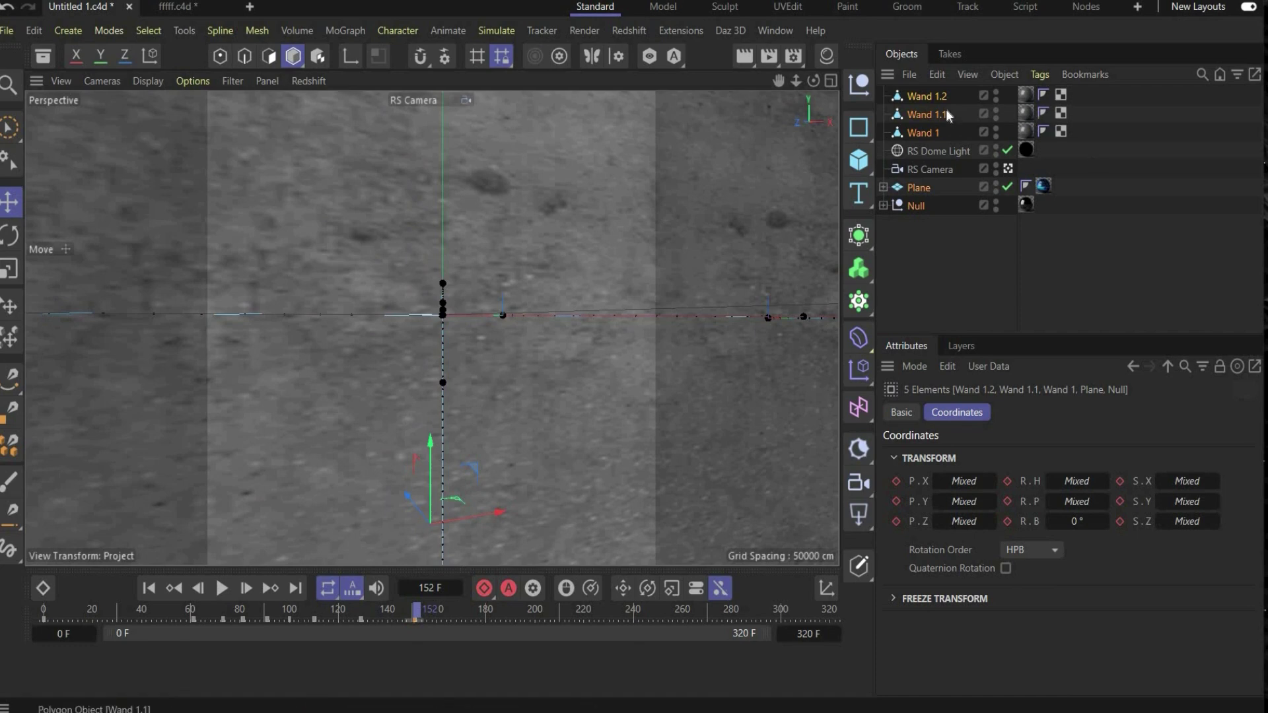
Step: Select the Plane and the Null together and duplicate both with their animation above the Wand walls in the object list
left_click(918, 188)
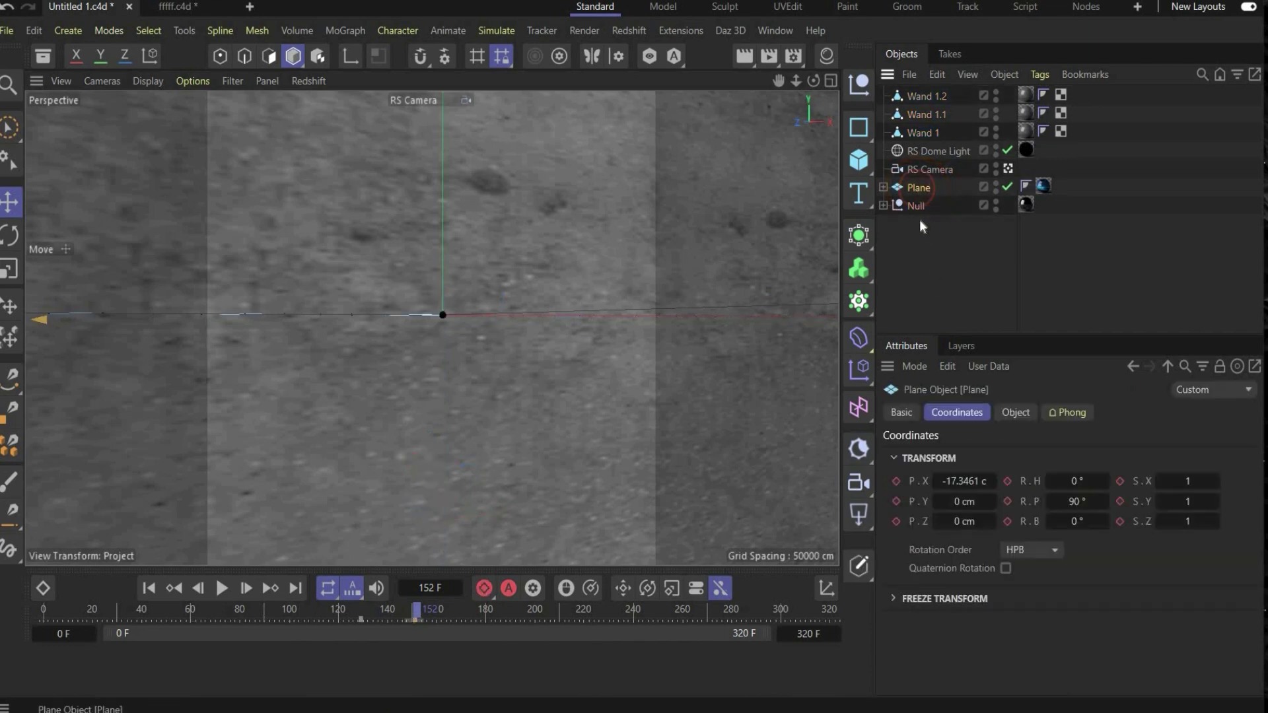
left_click(914, 205)
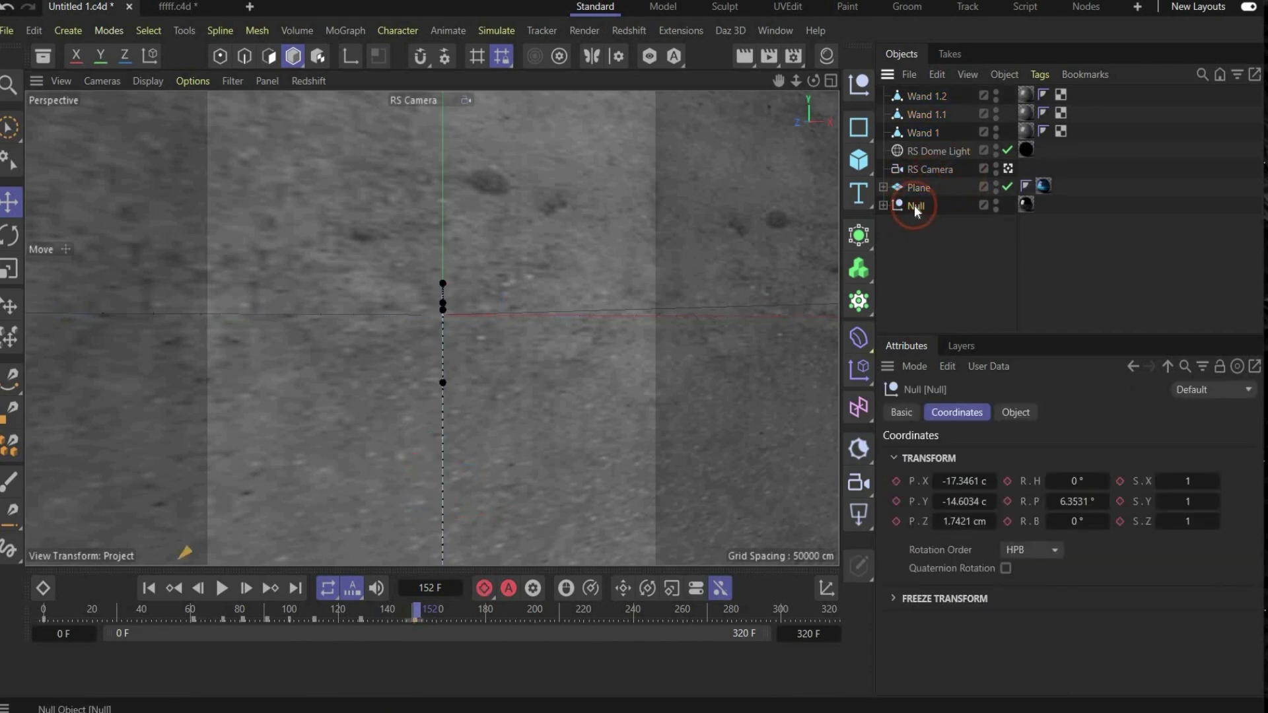
left_click(930, 193, "ctrl")
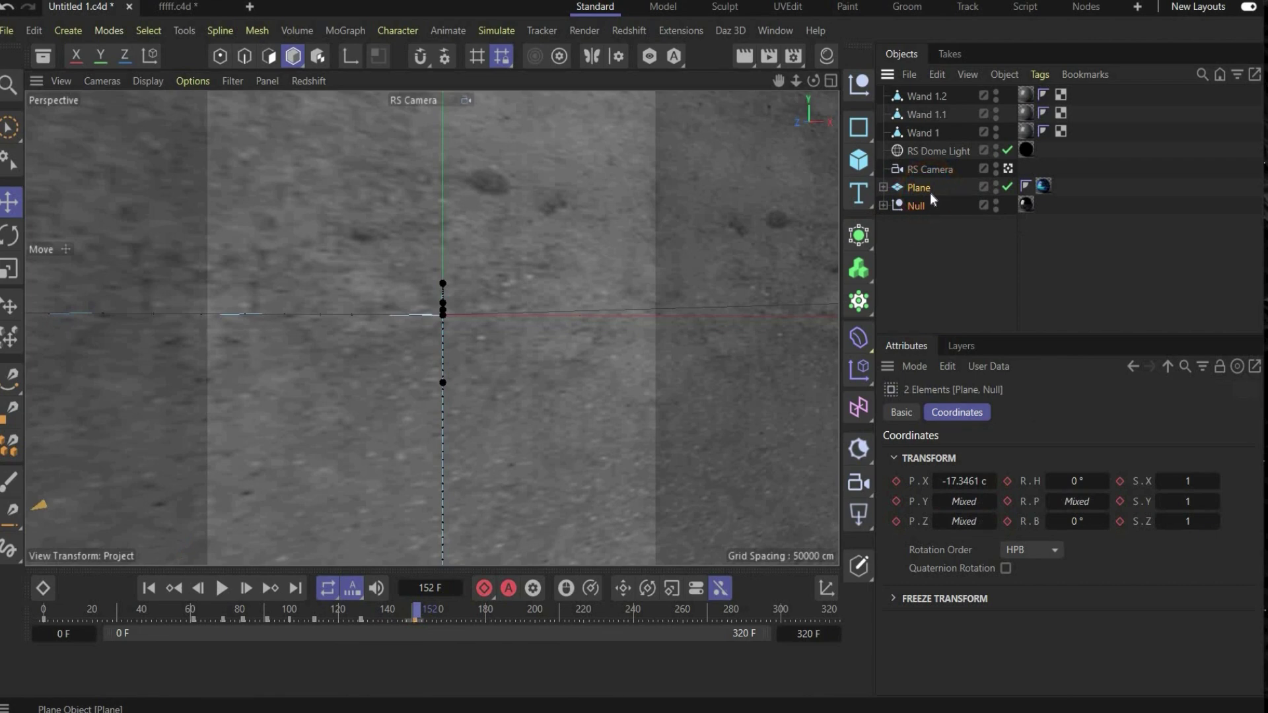
left_click_drag(930, 192, 881, 101, "ctrl")
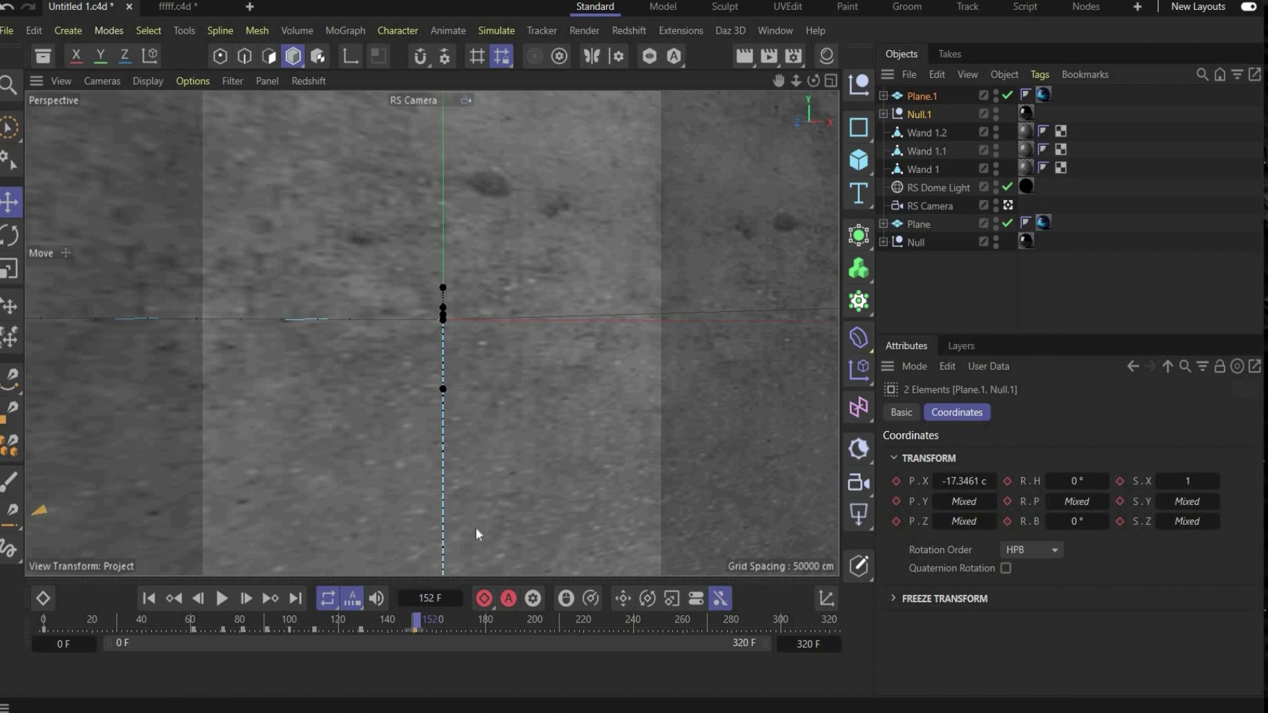
Step: Open the Dope Sheet timeline with the whole animation's keyframe range in view and set the current frame to 151
left_click(788, 32)
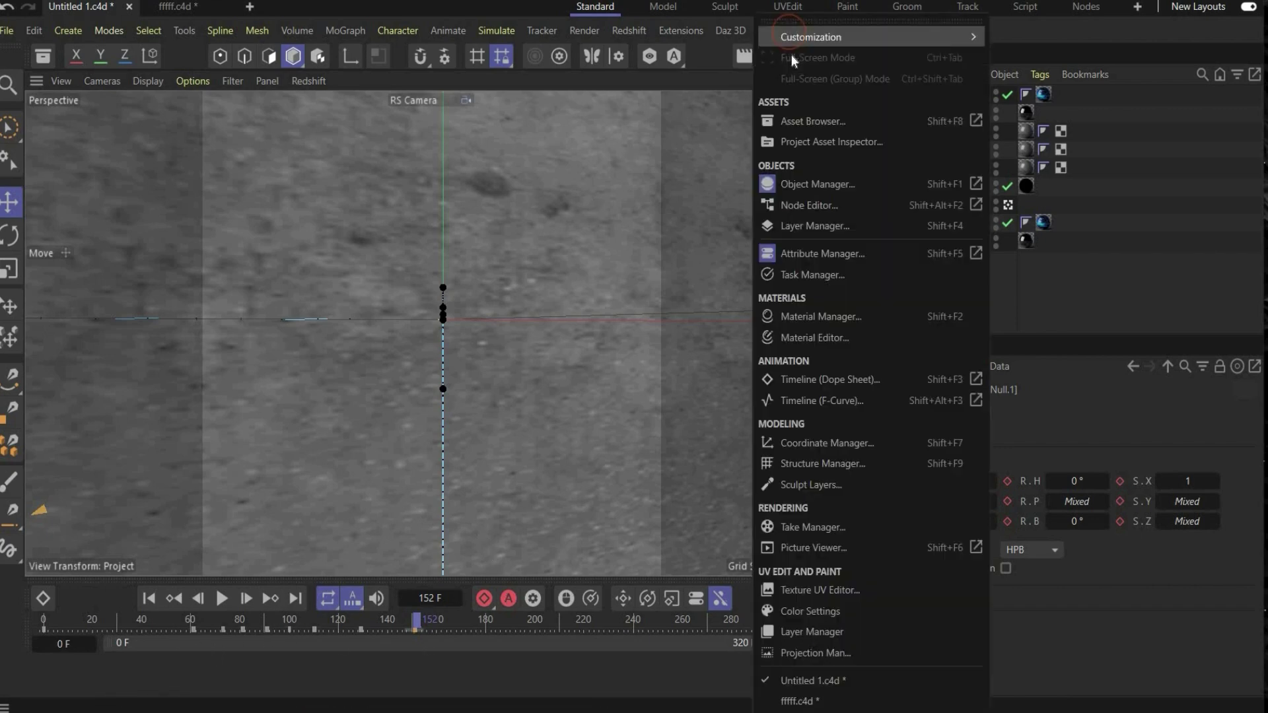
left_click(818, 386)
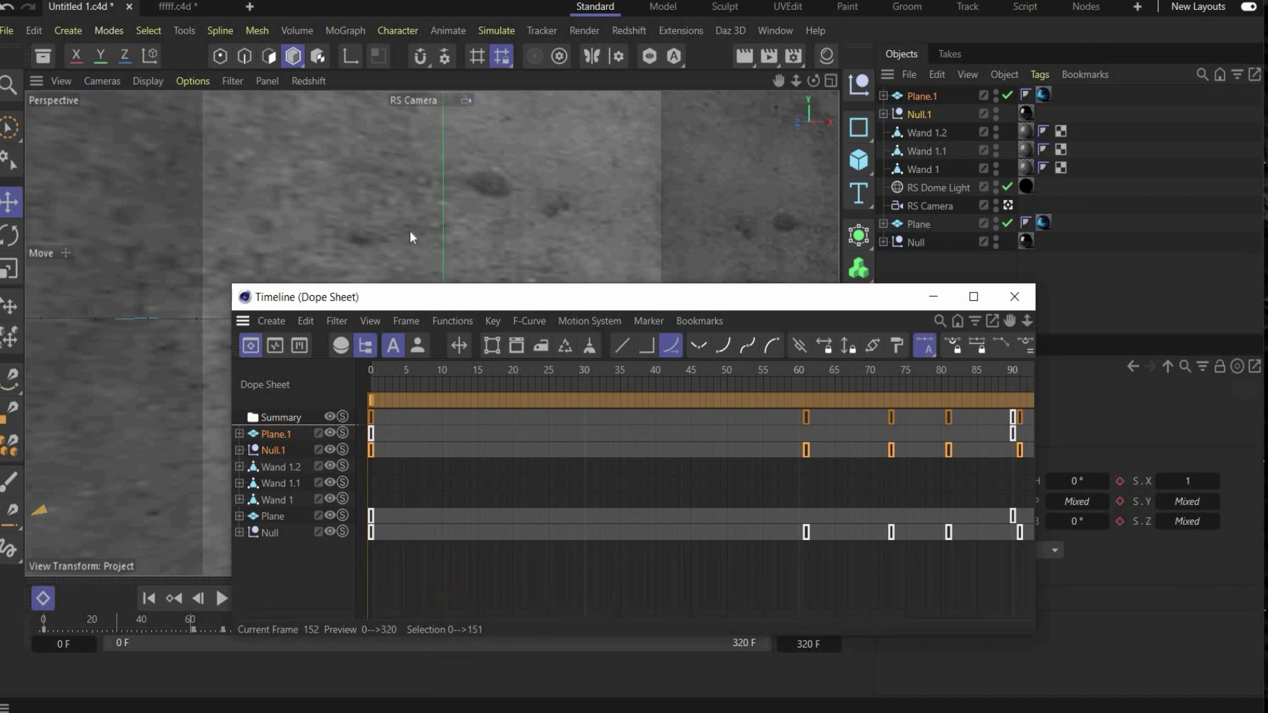
left_click_drag(404, 299, 238, 325)
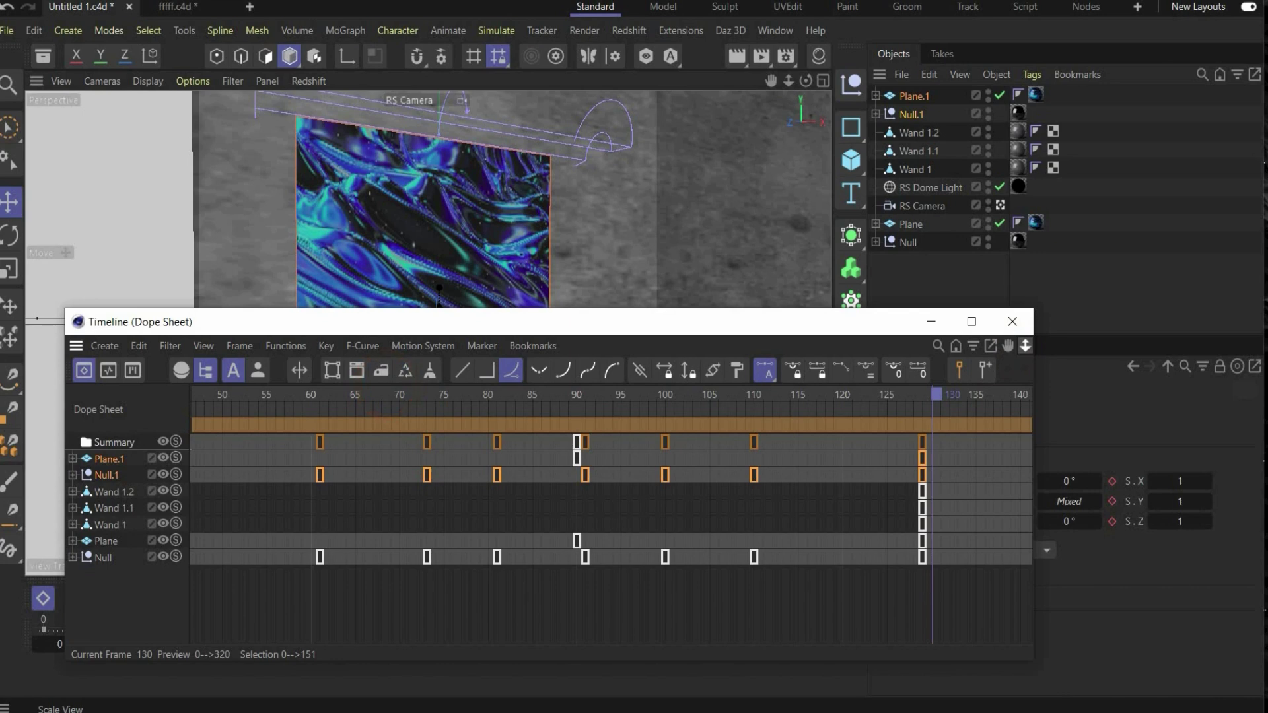
left_click_drag(1025, 347, 835, 388)
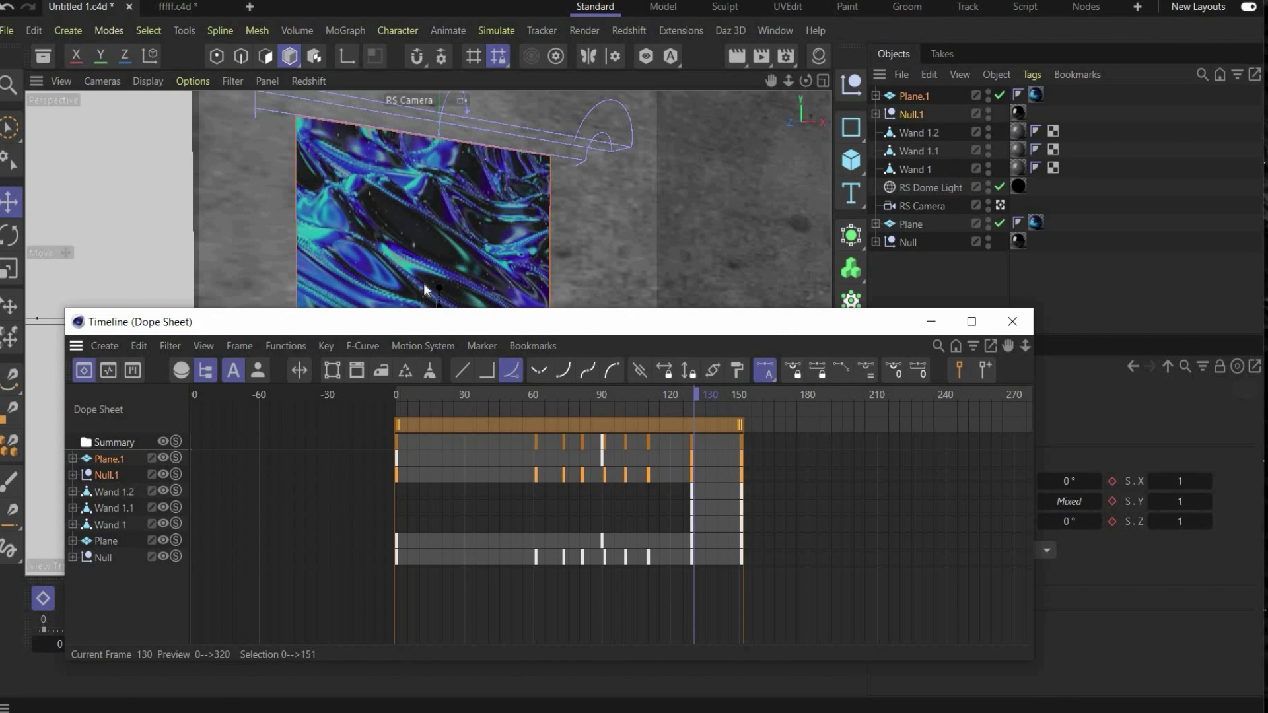
left_click_drag(806, 319, 350, 253)
left_click_drag(573, 260, 786, 234)
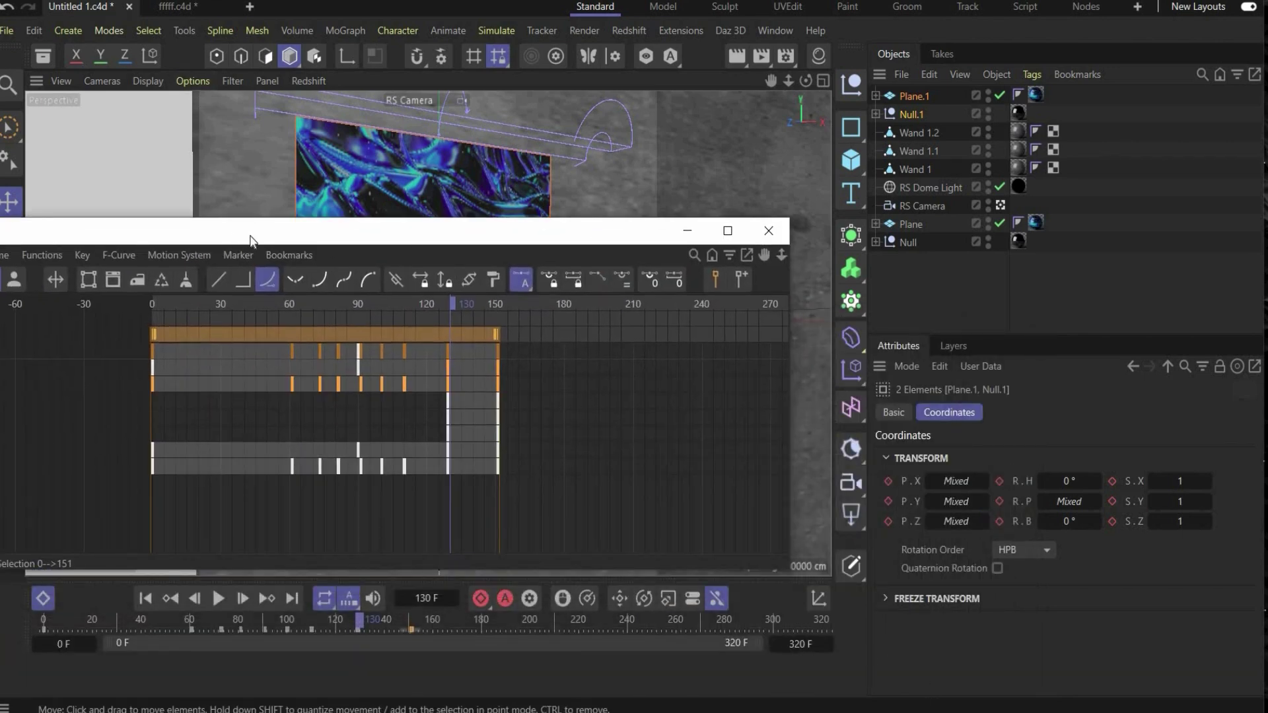
left_click_drag(249, 238, 434, 256)
left_click(680, 338)
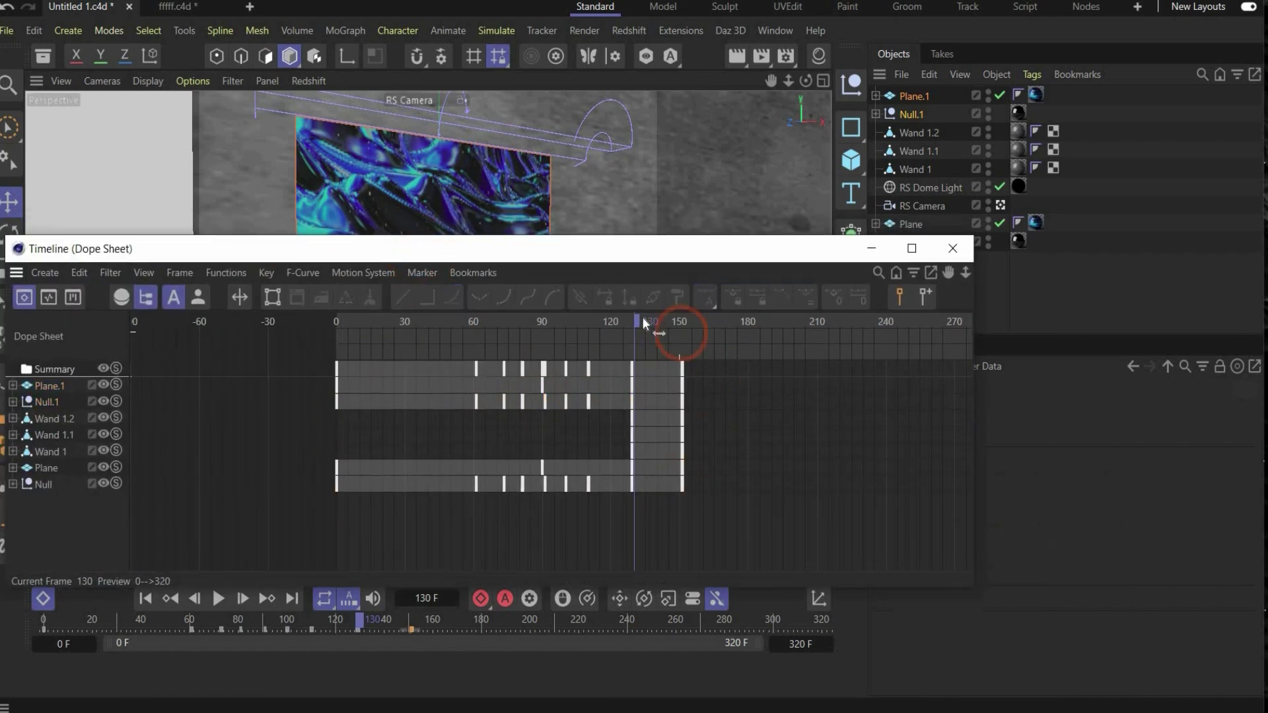
left_click_drag(642, 317, 692, 321)
Step: Shift all keyframes of Plane.1 and Null.1 so they start at frame 151, and scrub through the animation to check it
left_click(914, 112)
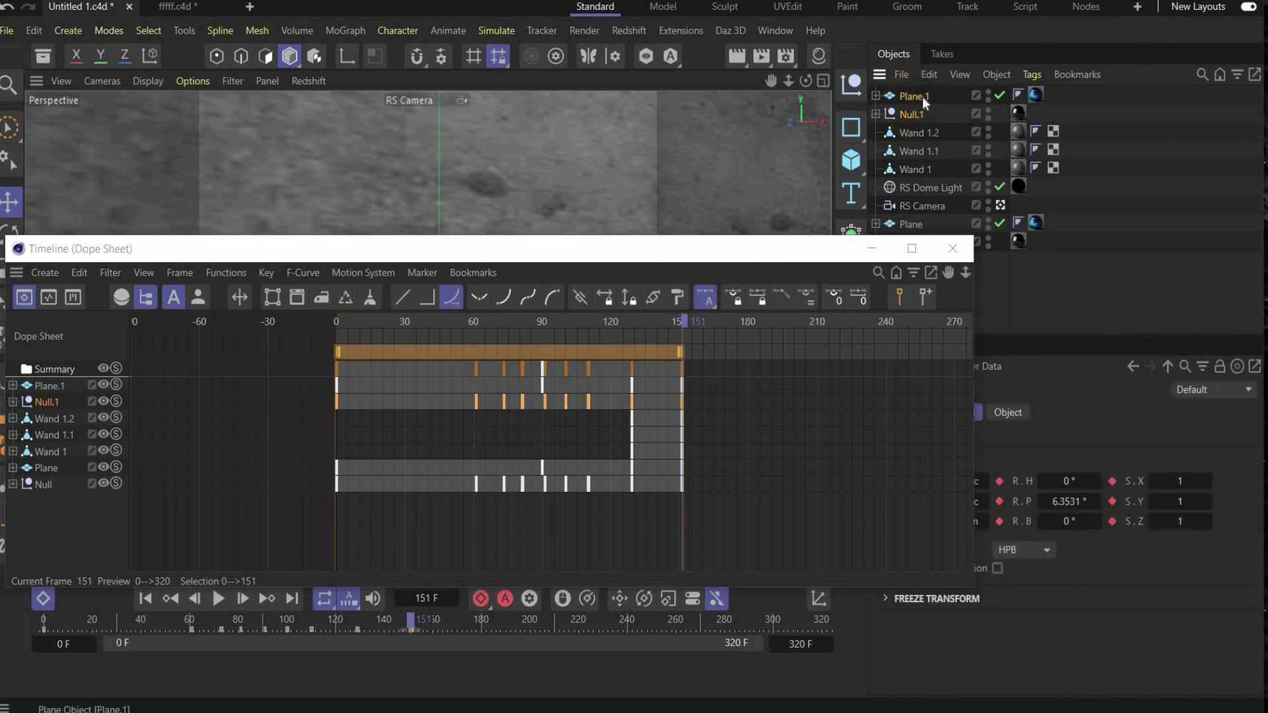
left_click(922, 96, "ctrl")
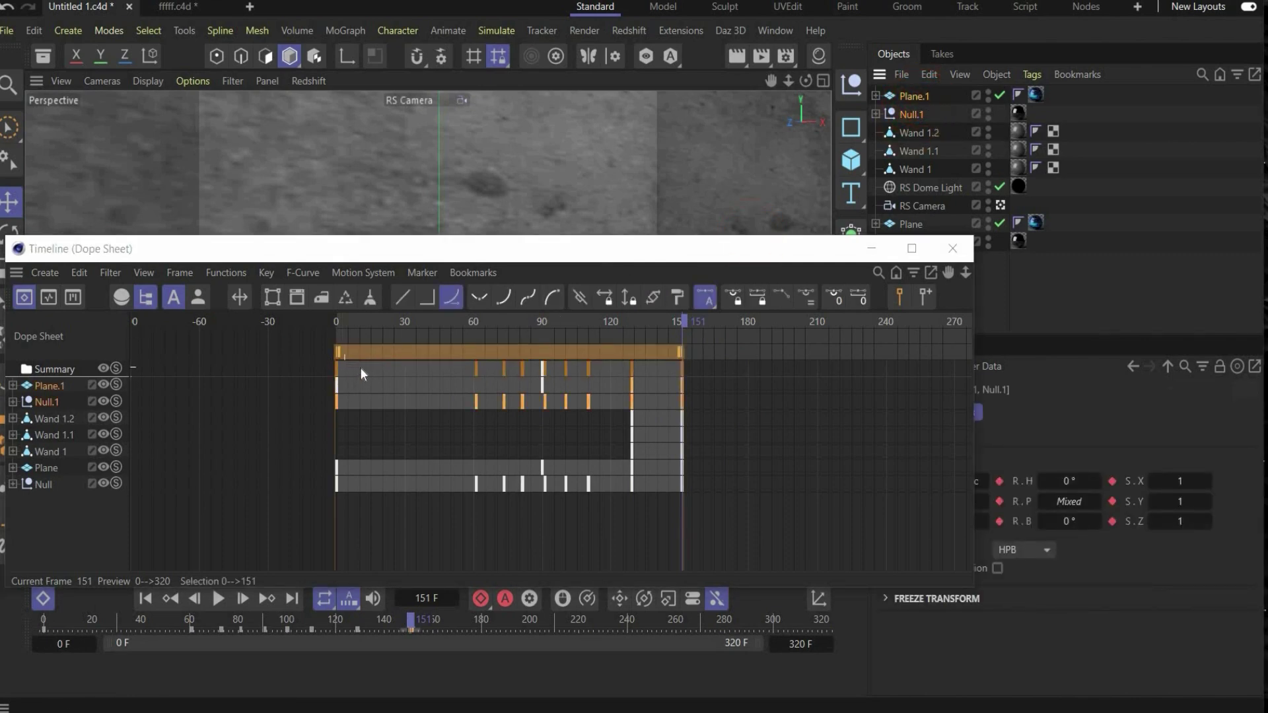
left_click(46, 385)
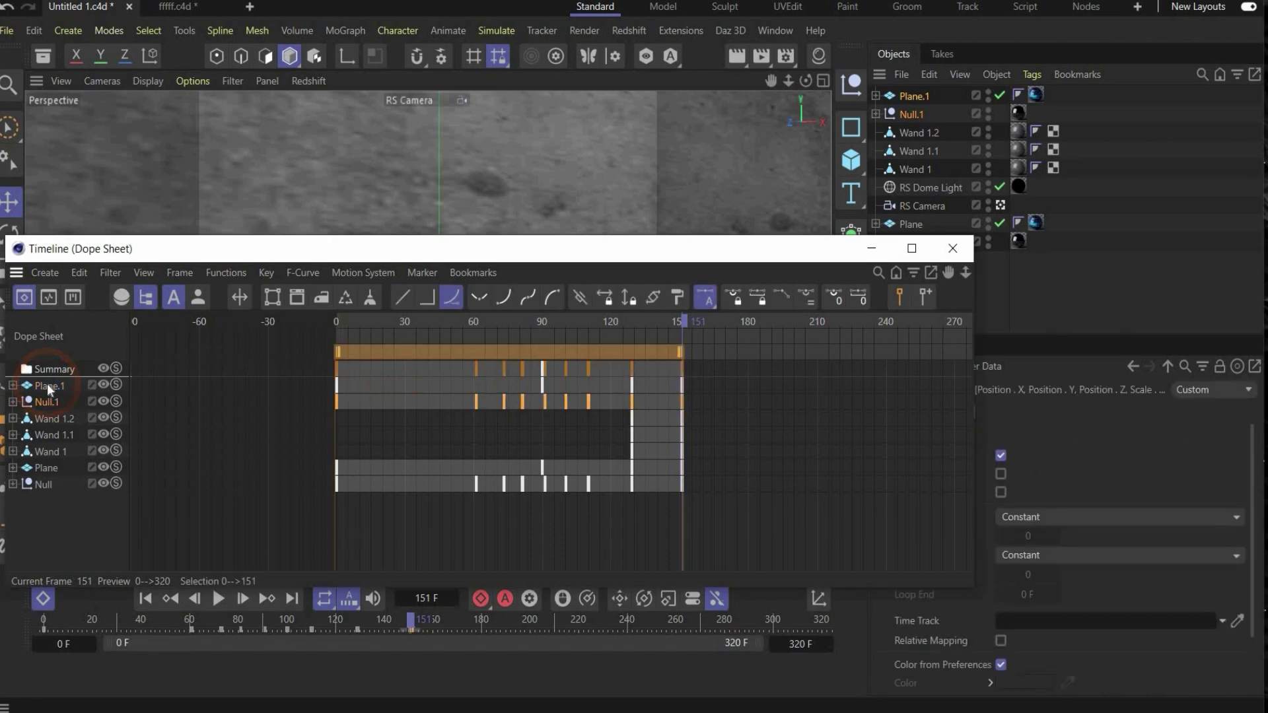
left_click_drag(378, 356, 719, 361)
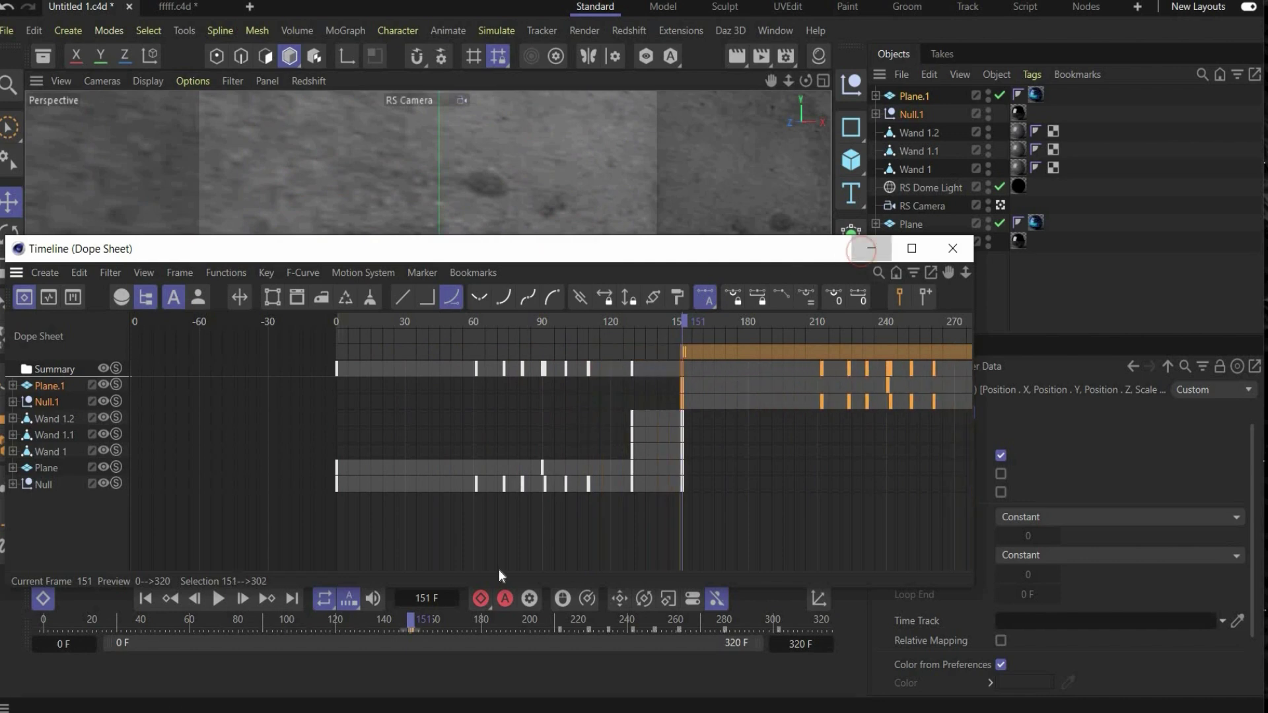
left_click(871, 249)
left_click_drag(290, 623, 631, 586)
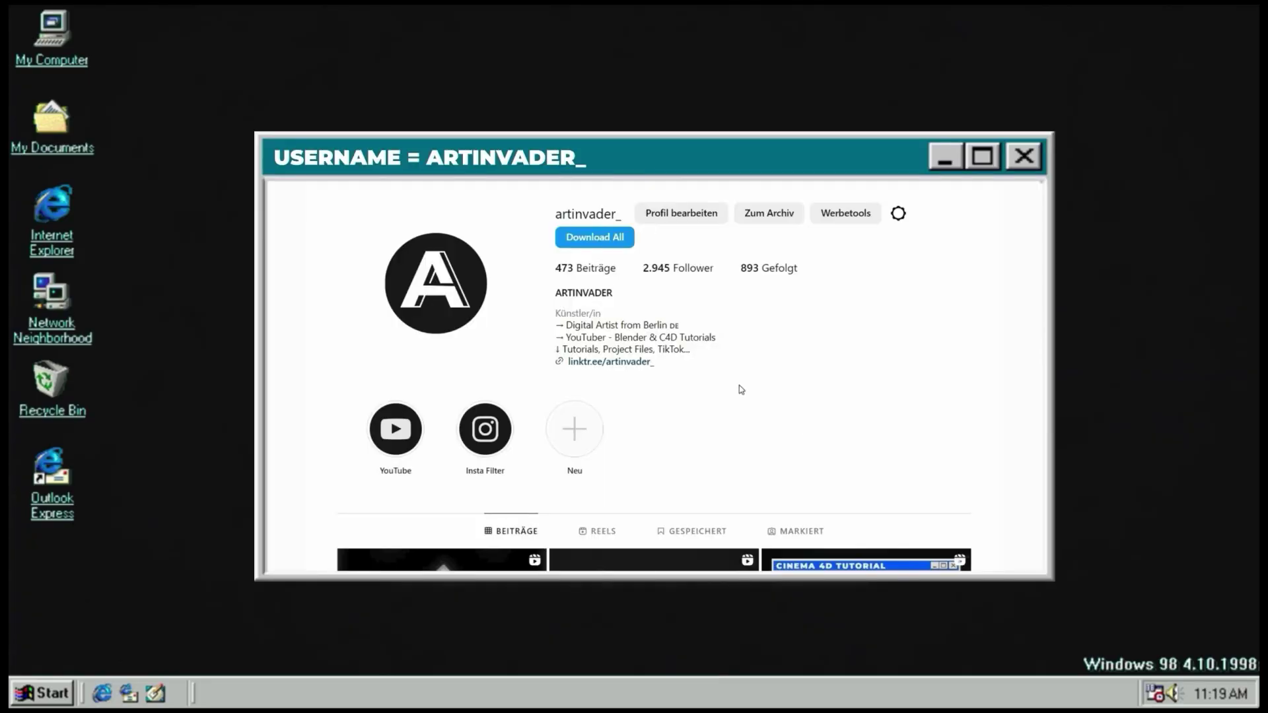
scroll(741, 389, "down", 3)
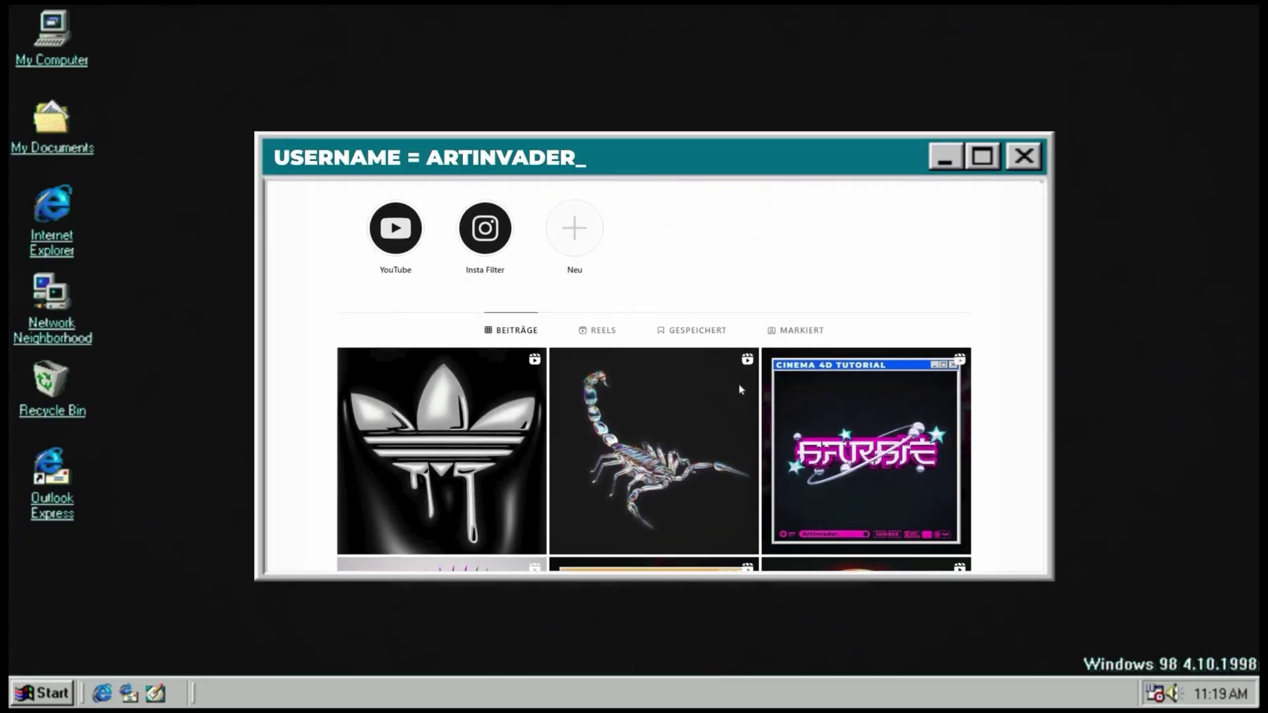
scroll(740, 389, "down", 5)
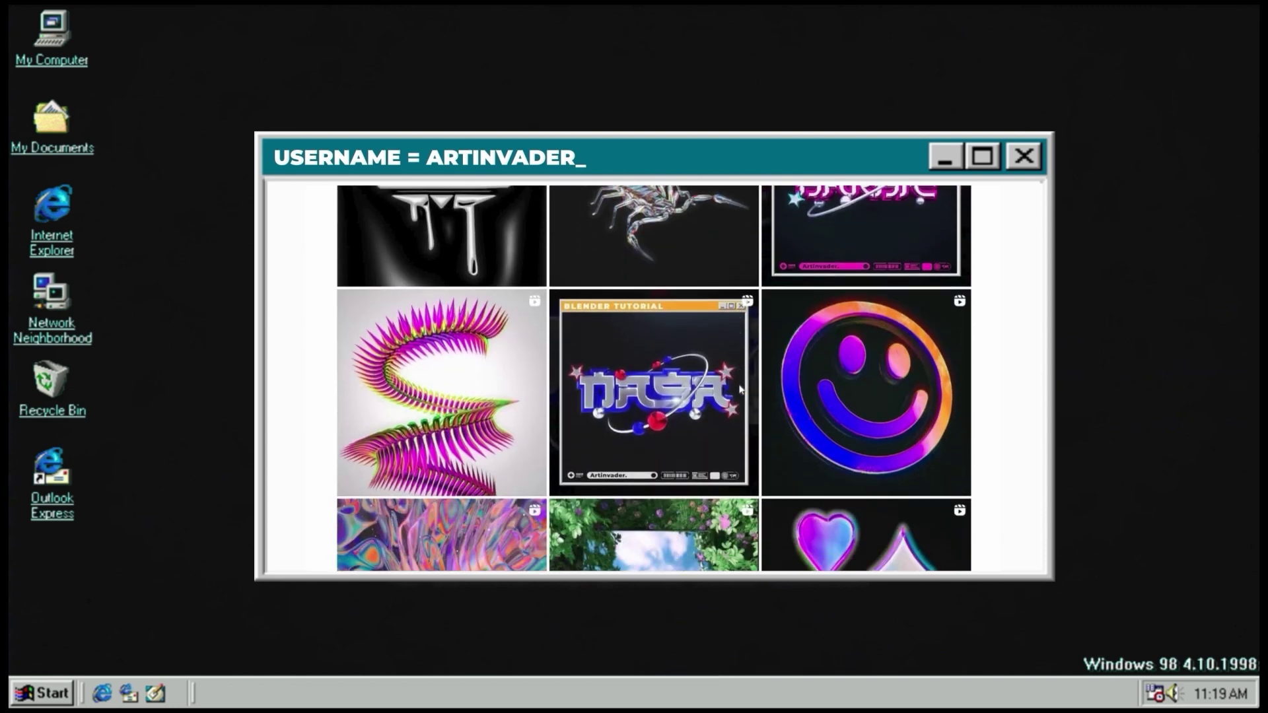
scroll(741, 389, "down", 2)
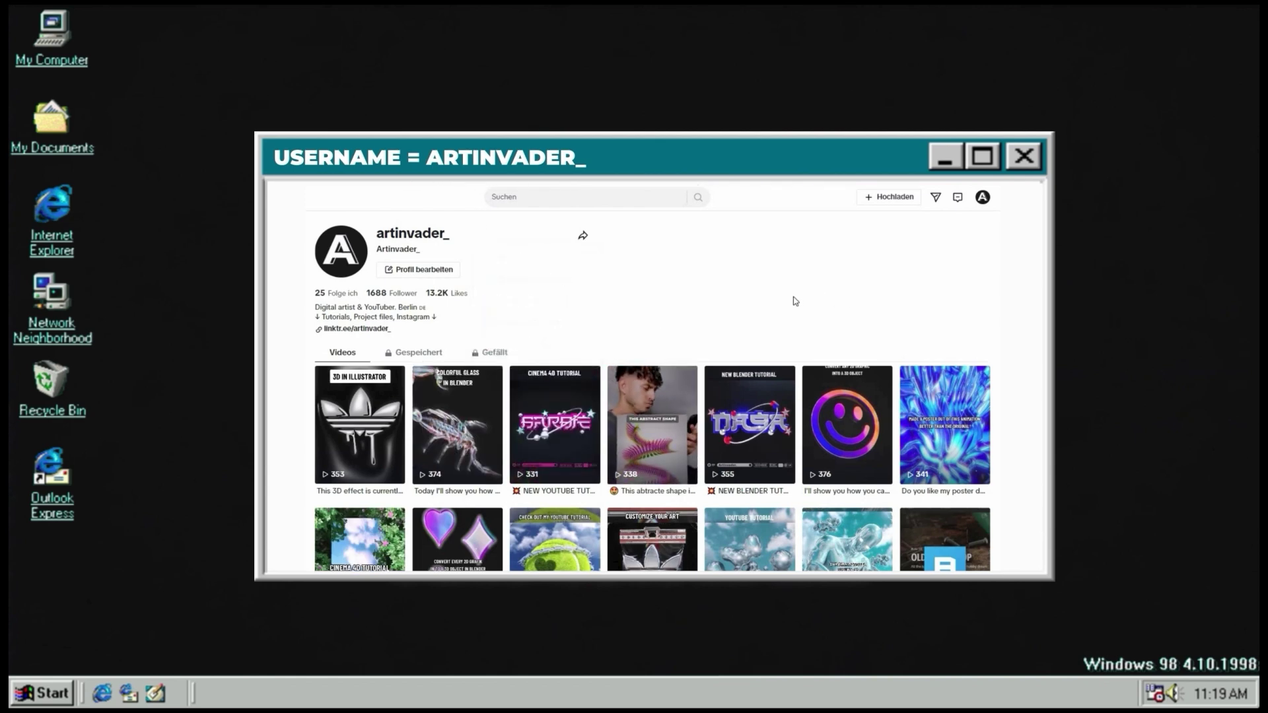
scroll(795, 302, "down", 3)
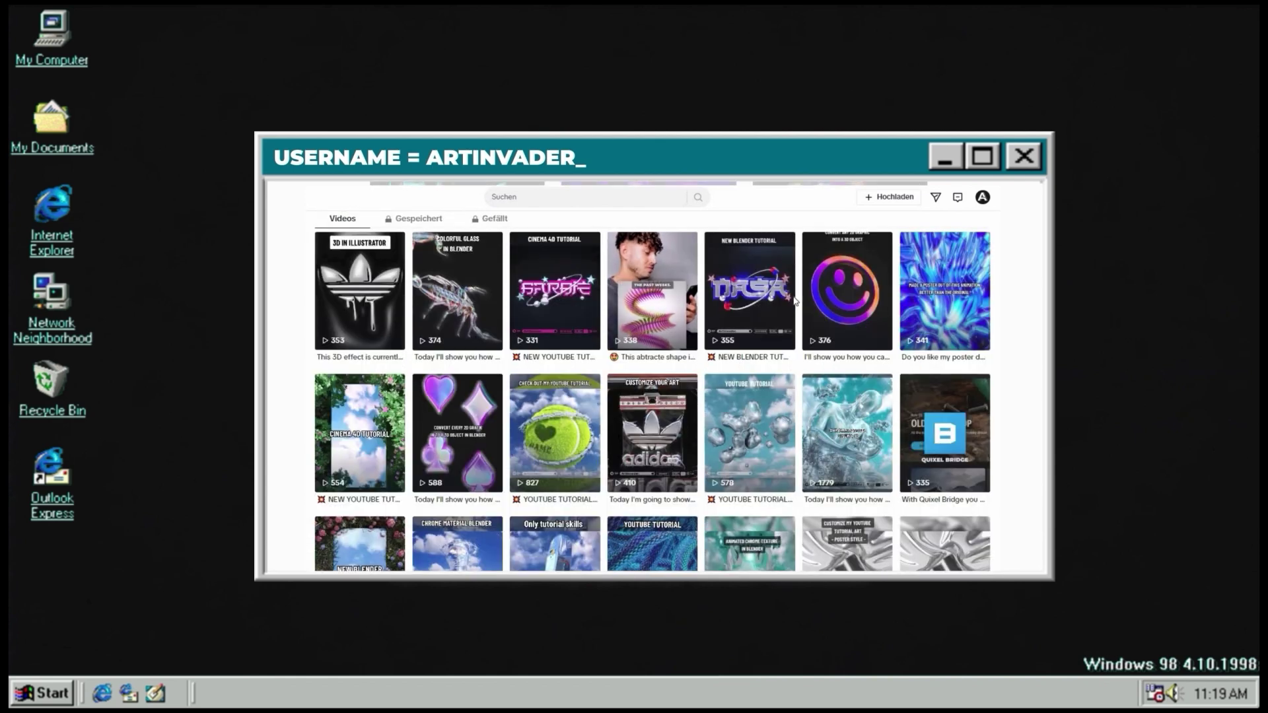
scroll(796, 301, "down", 2)
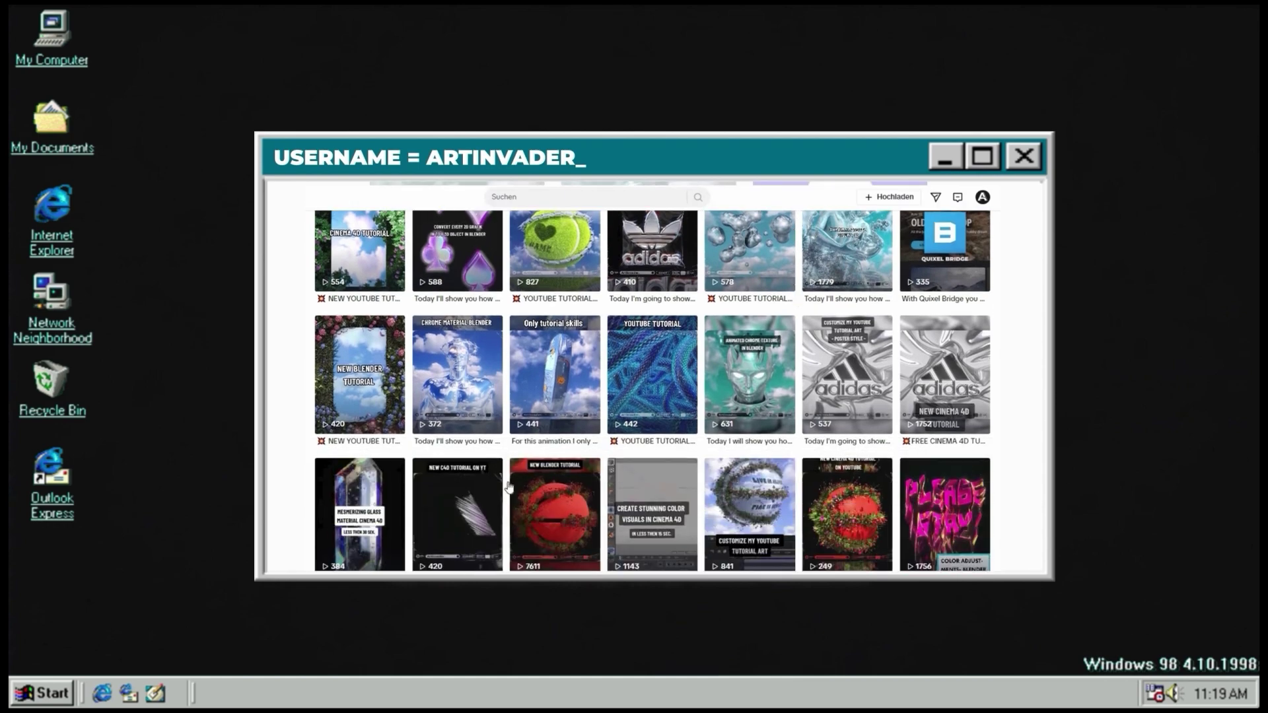